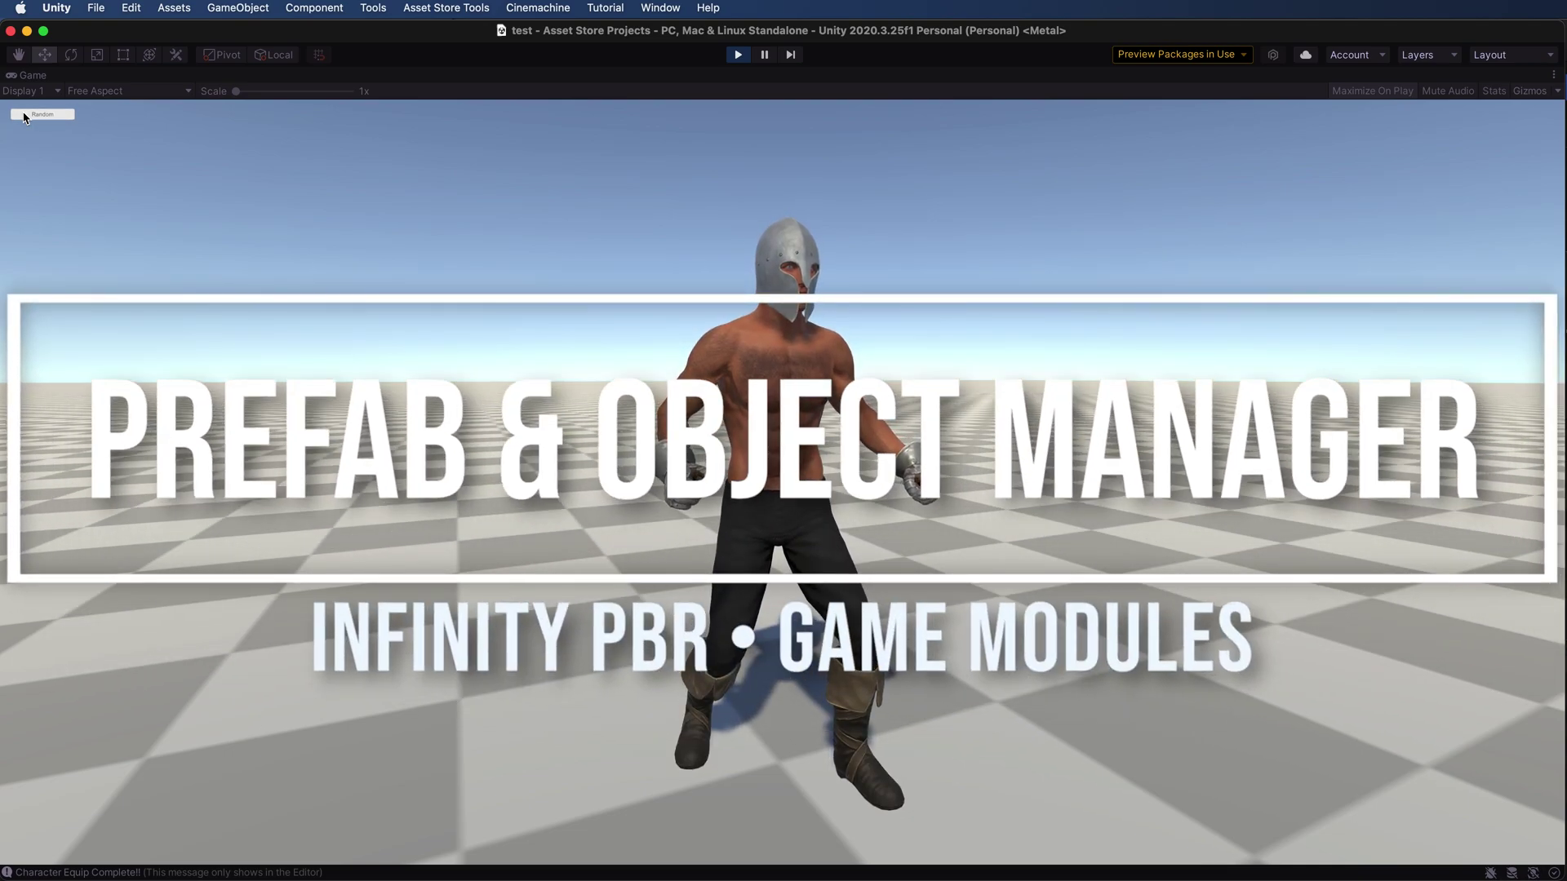
Randomize the character's armor several times in the running game
{"action": "left_click", "coordinate": [24, 115]}
{"action": "left_click", "coordinate": [25, 115]}
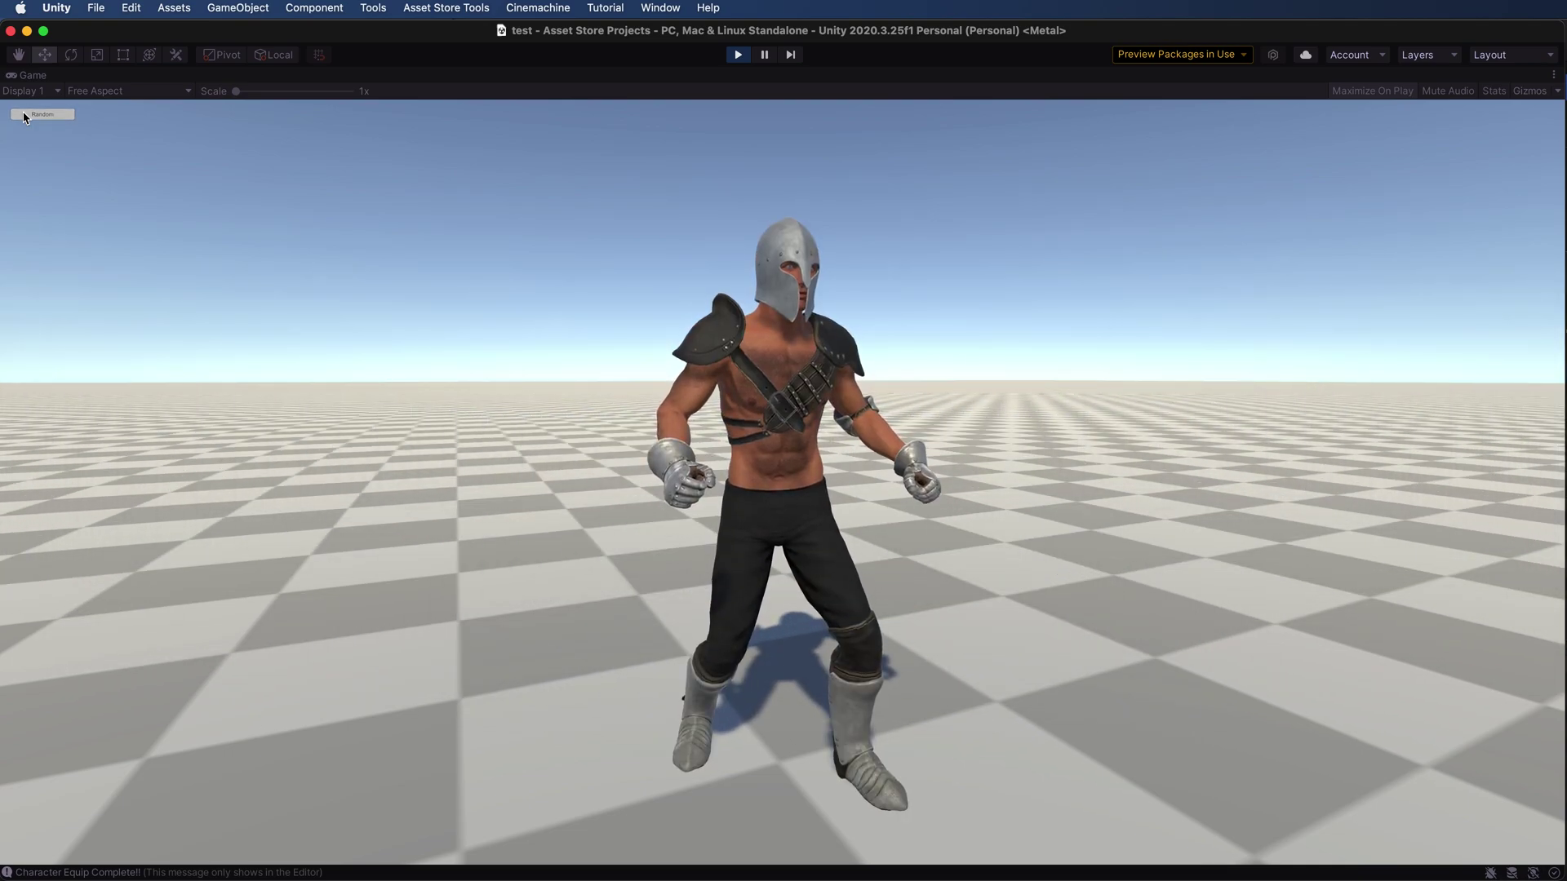
{"action": "left_click", "coordinate": [24, 115]}
{"action": "left_click", "coordinate": [25, 115]}
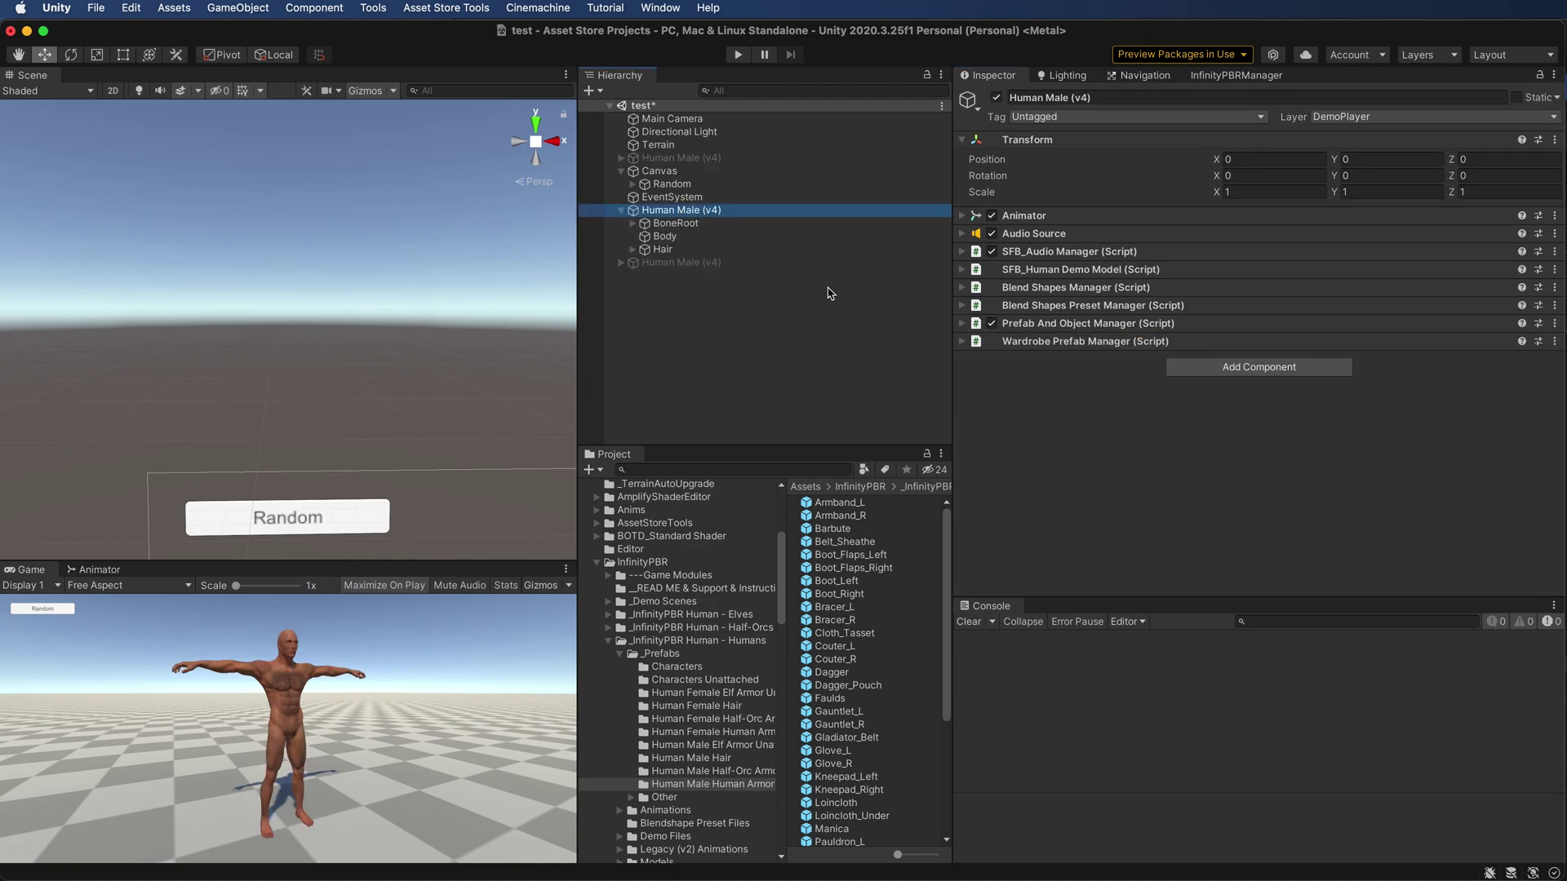
Add the Trousers, Pauldron, Schynbalds, Sabatons and Boot prefabs as children of the active Human Male (v4)
{"action": "left_click", "coordinate": [1036, 294]}
{"action": "left_click_drag", "start_coordinate": [841, 769], "coordinate": [677, 275]}
{"action": "left_click", "coordinate": [849, 827]}
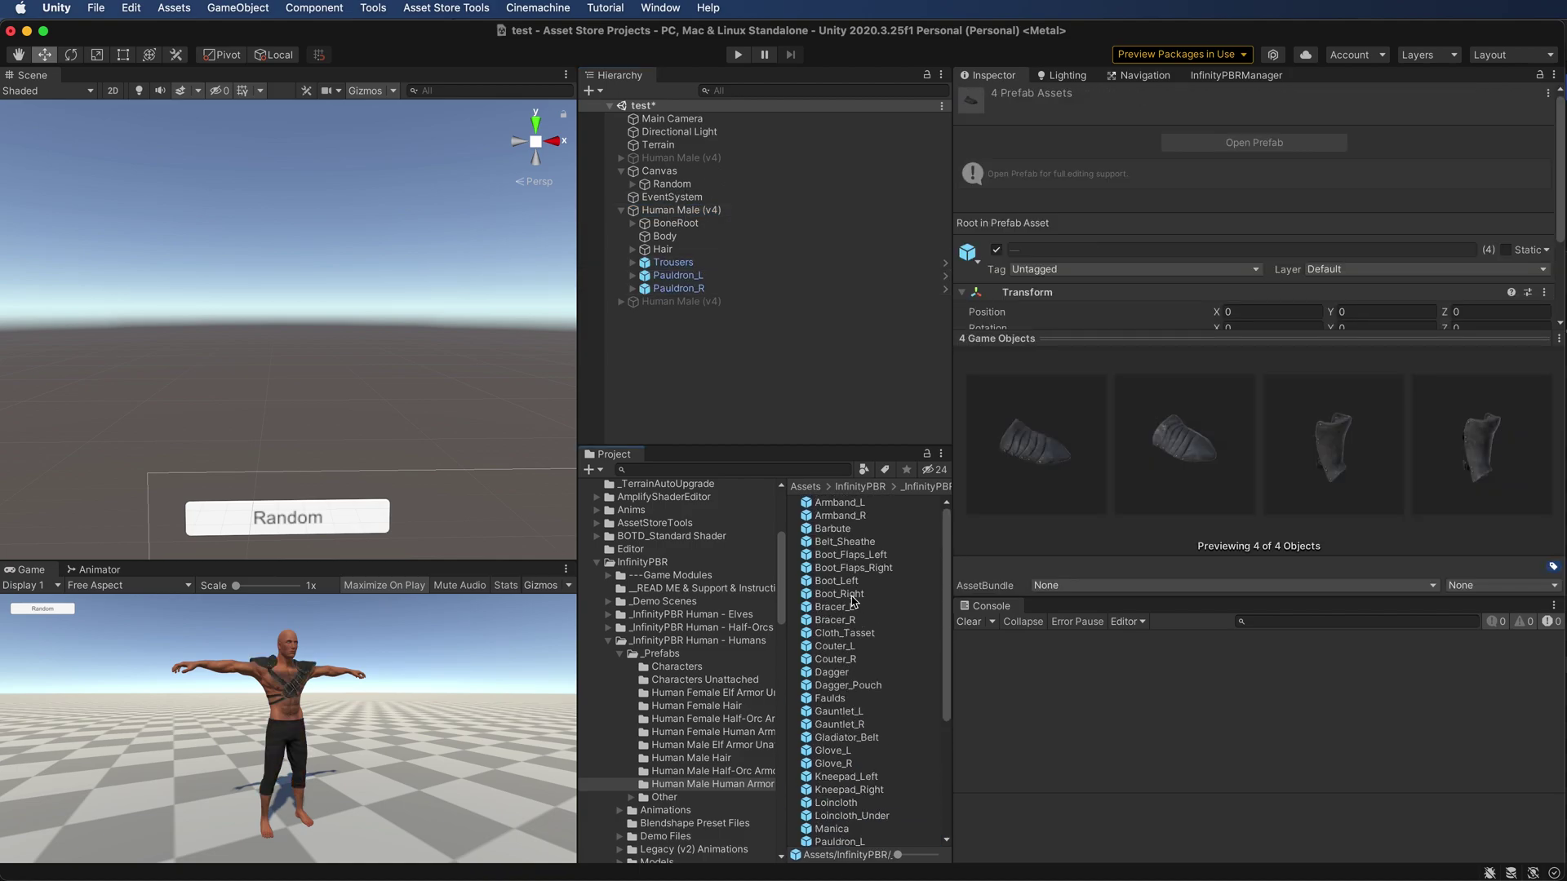
{"action": "left_click_drag", "start_coordinate": [849, 827], "coordinate": [677, 343]}
{"action": "scroll", "coordinate": [856, 653], "scroll_direction": "up", "scroll_amount": 3}
Add the left and right Bracer, Couter, Armband, Glove and Gauntlet prefabs, plus Barbute and Faulds, under Human Male (v4)
{"action": "left_click", "coordinate": [834, 607]}
{"action": "left_click", "coordinate": [834, 620], "text": "shift"}
{"action": "left_click", "coordinate": [834, 646], "text": "super"}
{"action": "left_click", "coordinate": [834, 659], "text": "shift+super"}
{"action": "left_click", "coordinate": [833, 528], "text": "super"}
{"action": "left_click", "coordinate": [841, 501], "text": "super"}
{"action": "left_click", "coordinate": [840, 515], "text": "shift+super"}
{"action": "left_click", "coordinate": [834, 751], "text": "super"}
{"action": "left_click", "coordinate": [830, 697], "text": "shift+super"}
{"action": "left_click_drag", "start_coordinate": [829, 698], "coordinate": [671, 333]}
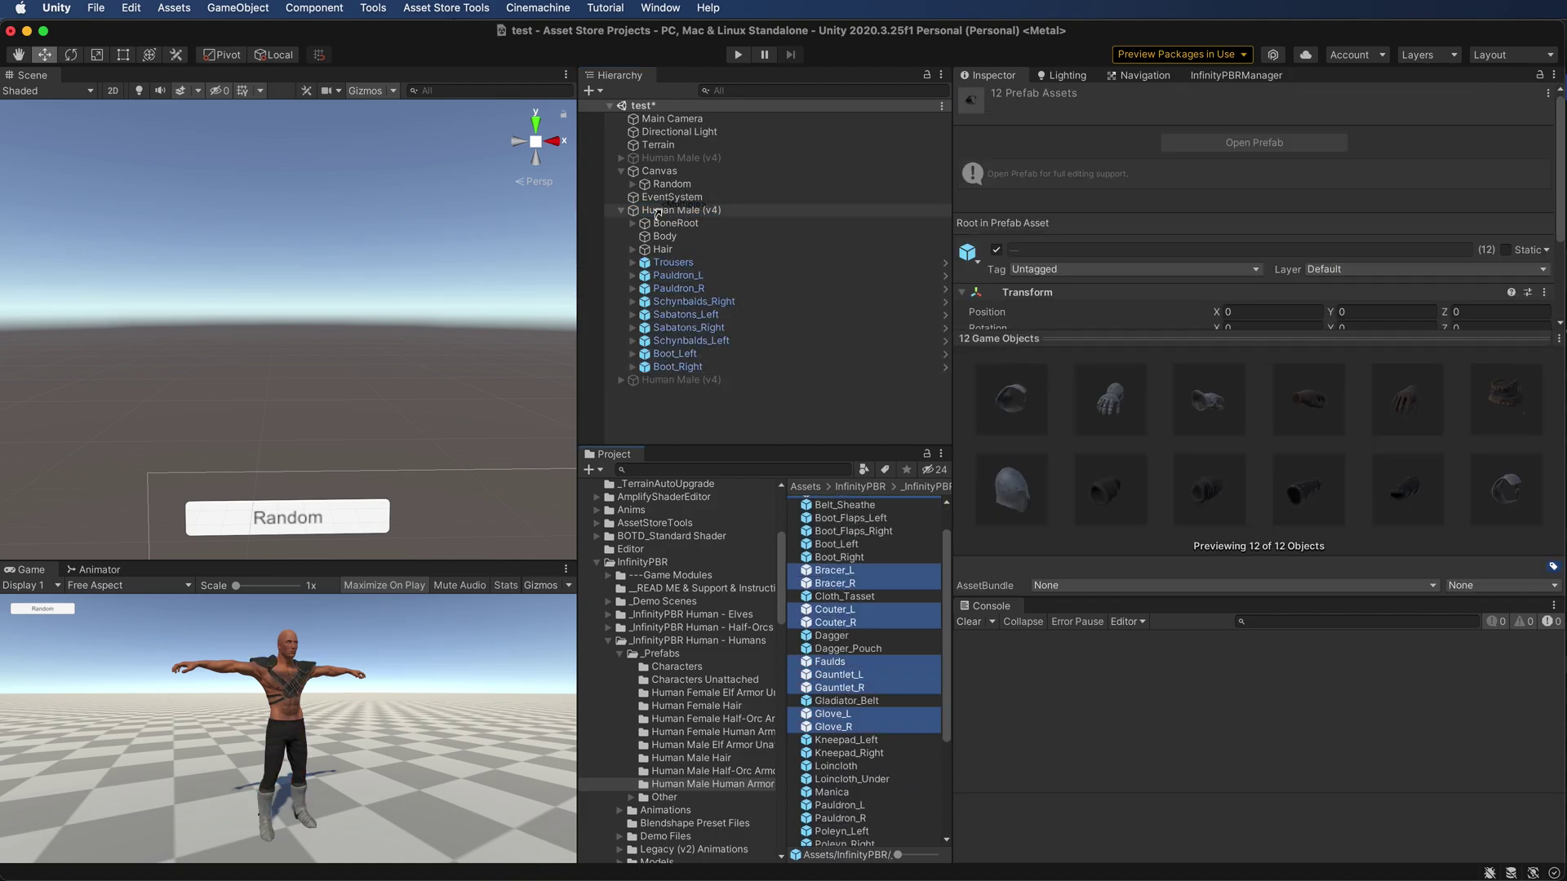
Frame the Barbute in the scene and orbit around to view the armored character from the front
{"action": "double_click", "coordinate": [671, 332]}
{"action": "scroll", "coordinate": [269, 352], "scroll_direction": "down", "scroll_amount": 3}
{"action": "scroll", "coordinate": [268, 354], "scroll_direction": "up", "scroll_amount": 5}
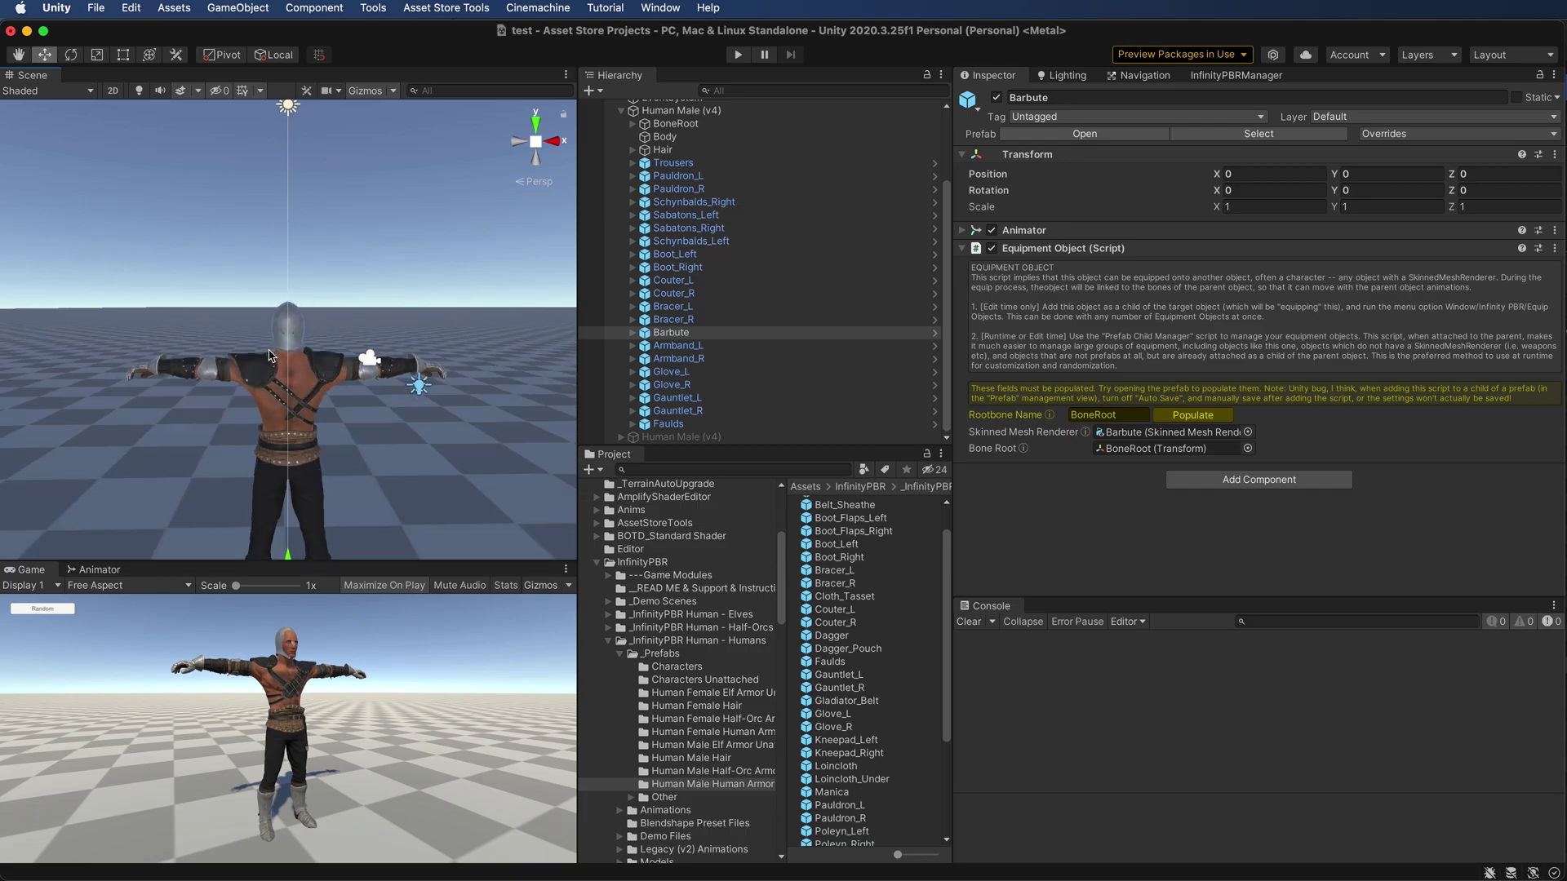
{"action": "left_click_drag", "start_coordinate": [375, 315], "coordinate": [137, 289], "text": "alt"}
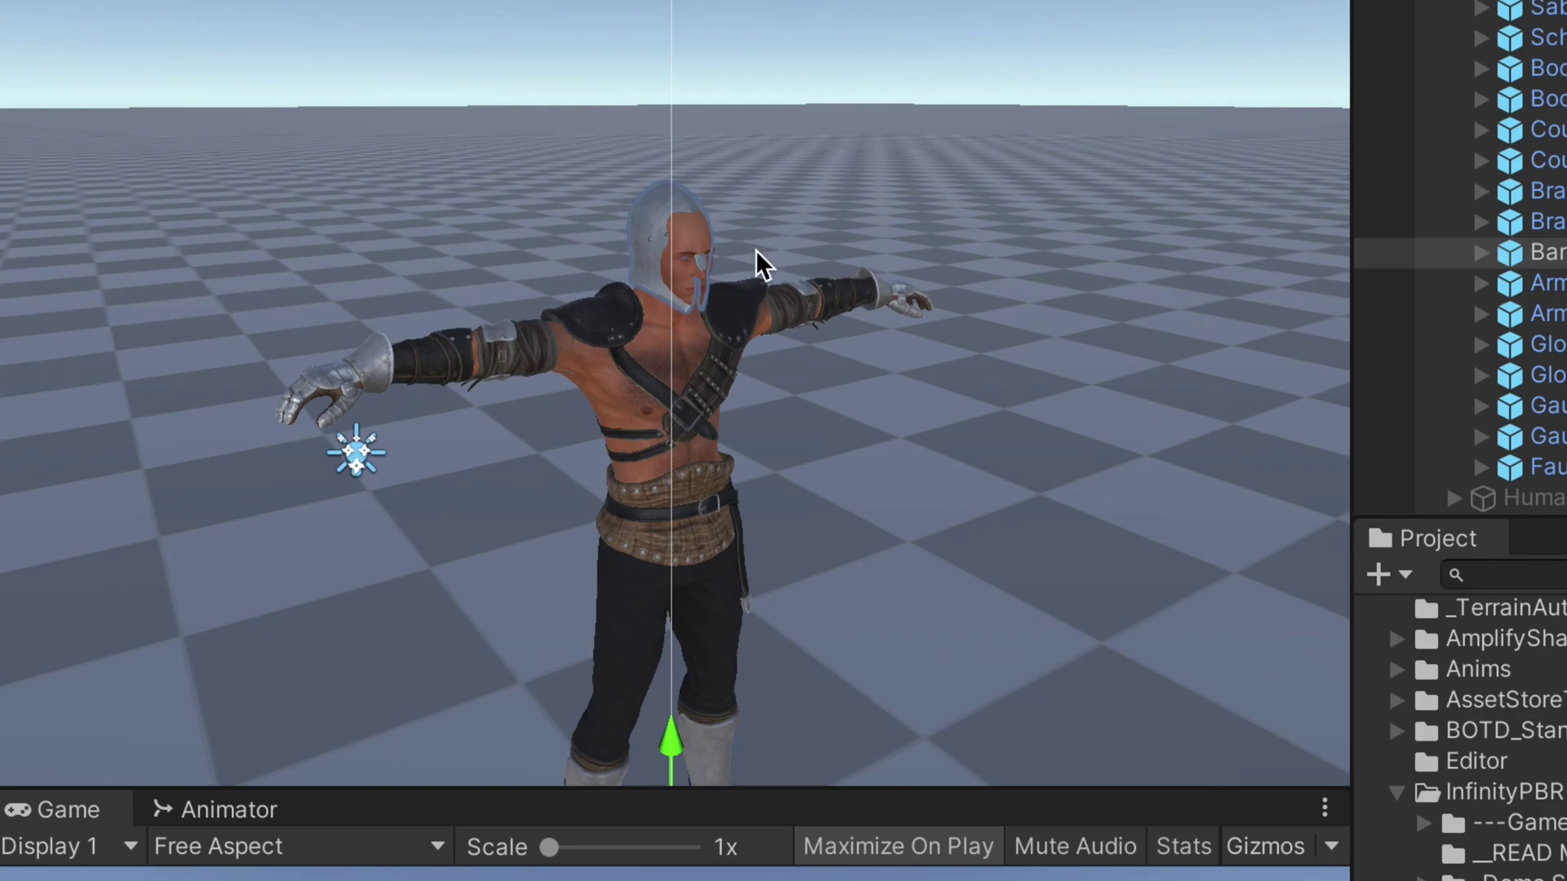
Turn off Maximize On Play and run the game to preview the character with the added armor prefabs
{"action": "left_click", "coordinate": [902, 849]}
{"action": "key", "text": "ctrl+p"}
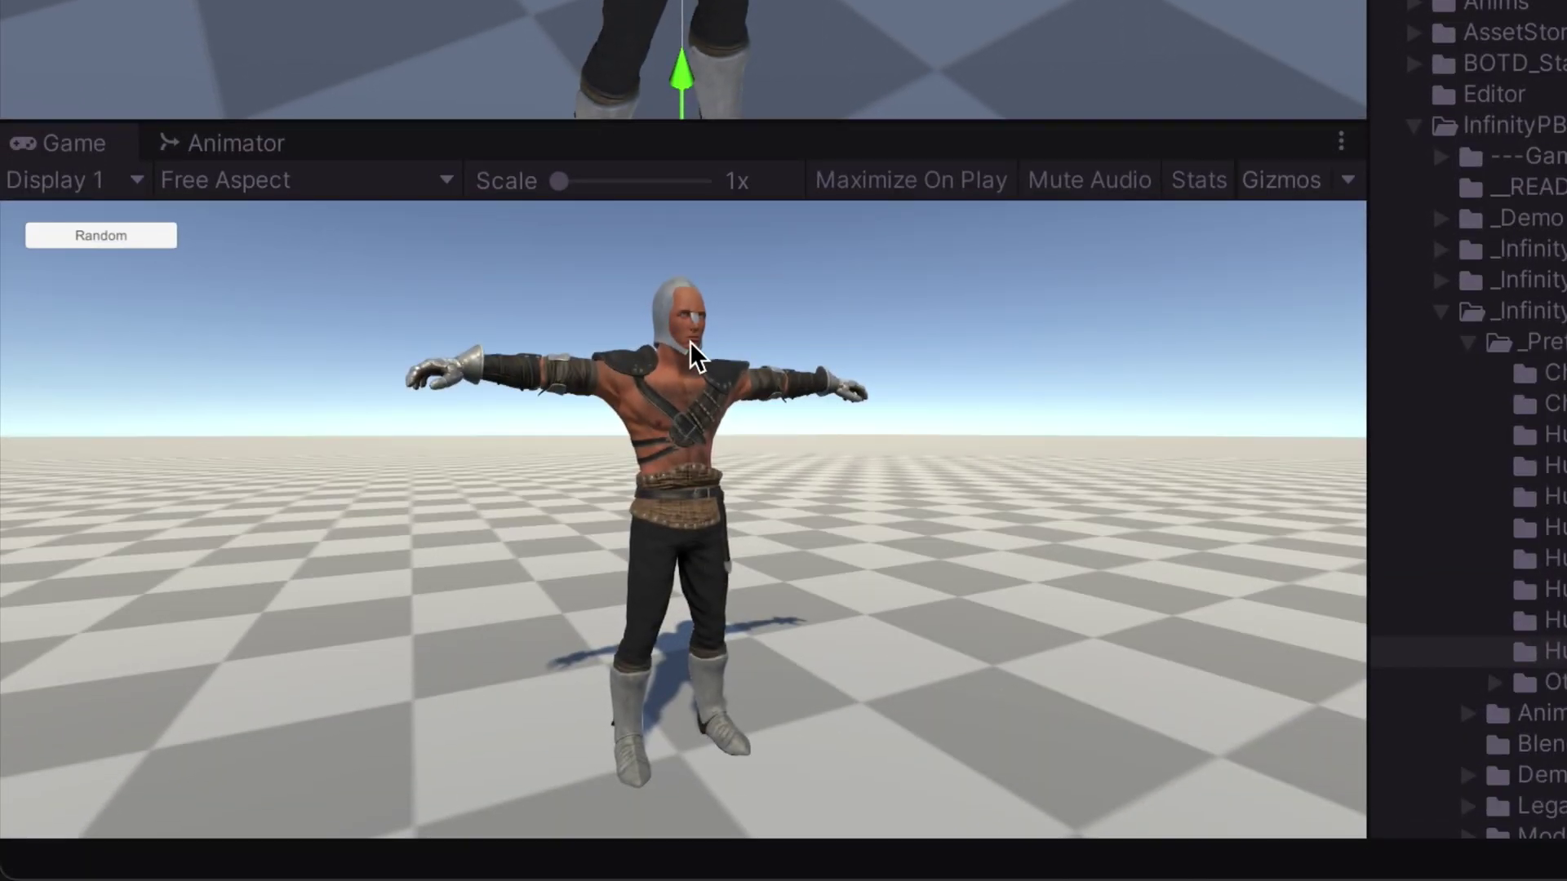
{"action": "left_click", "coordinate": [744, 359]}
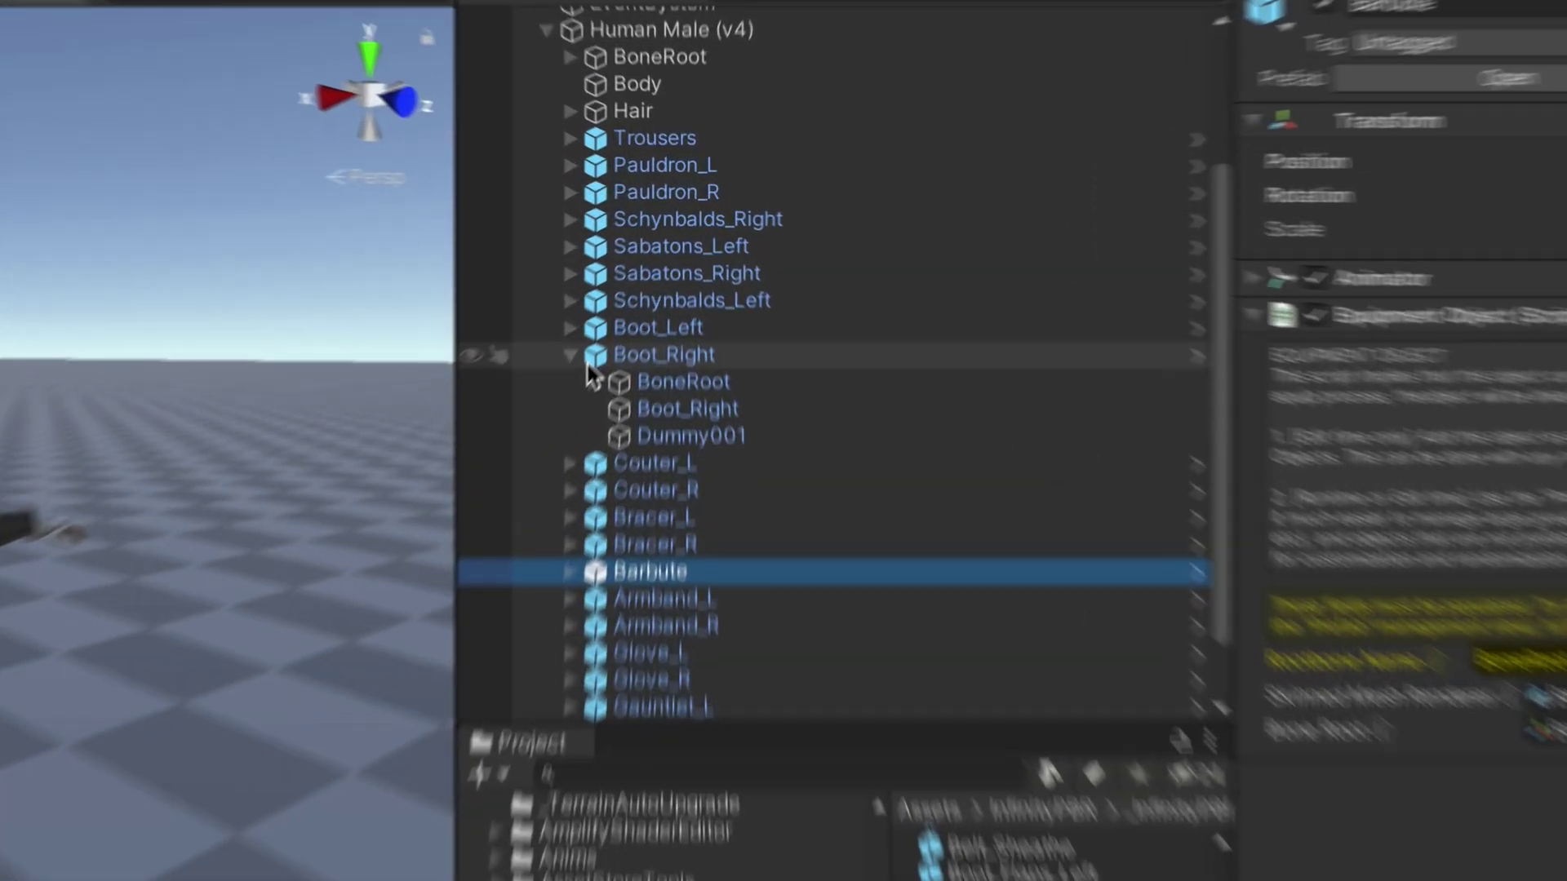
Inspect Boot_Right's child objects and equip all the armor objects onto Human Male (v4)
{"action": "left_click", "coordinate": [590, 359]}
{"action": "left_click", "coordinate": [570, 356]}
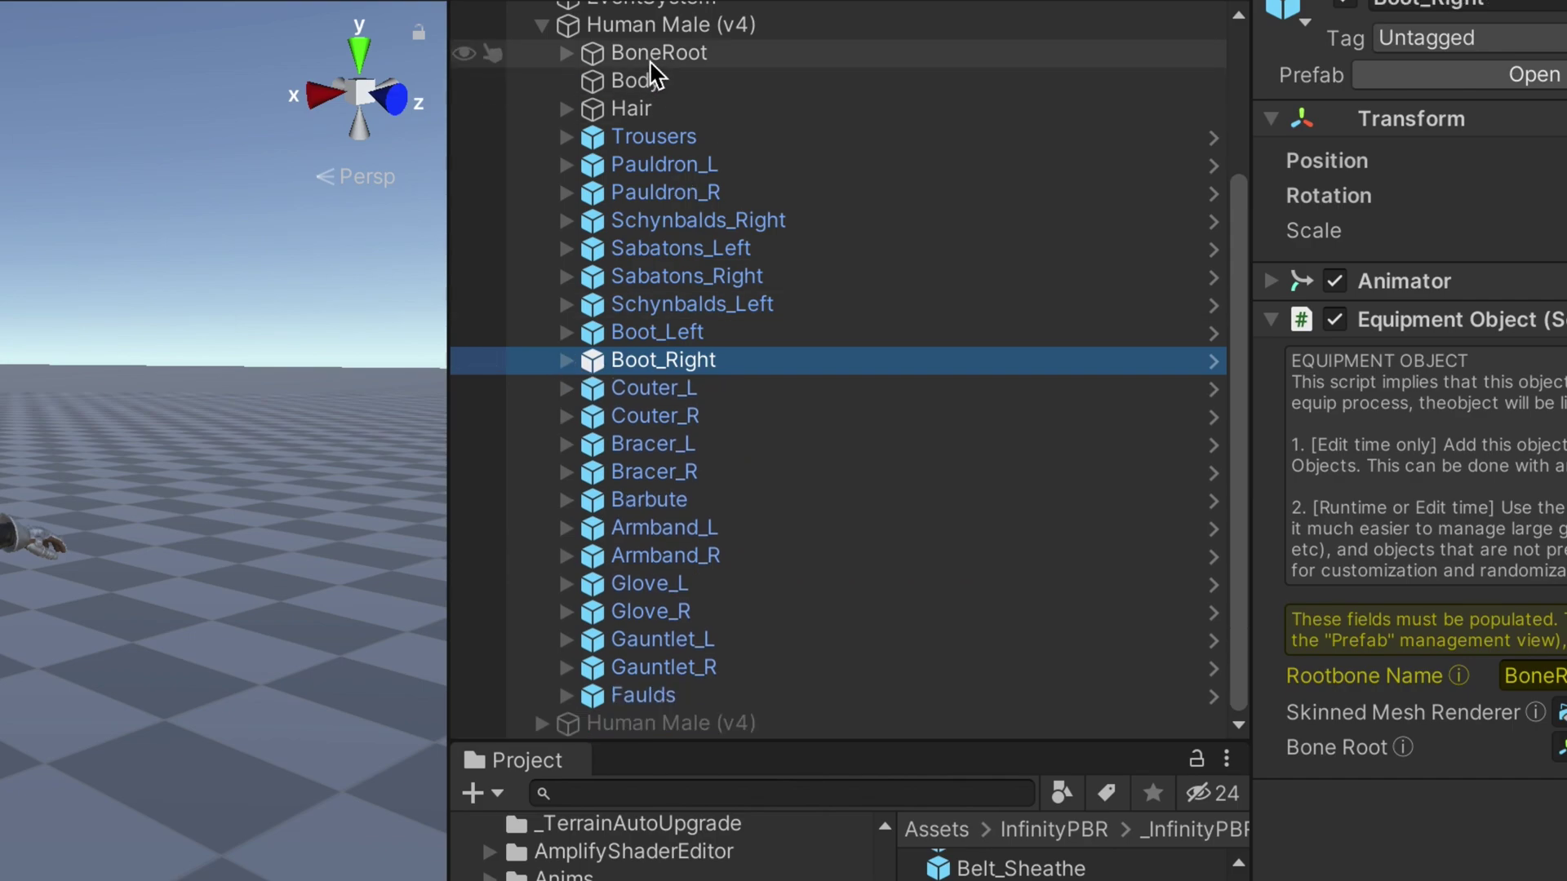
{"action": "left_click", "coordinate": [636, 31]}
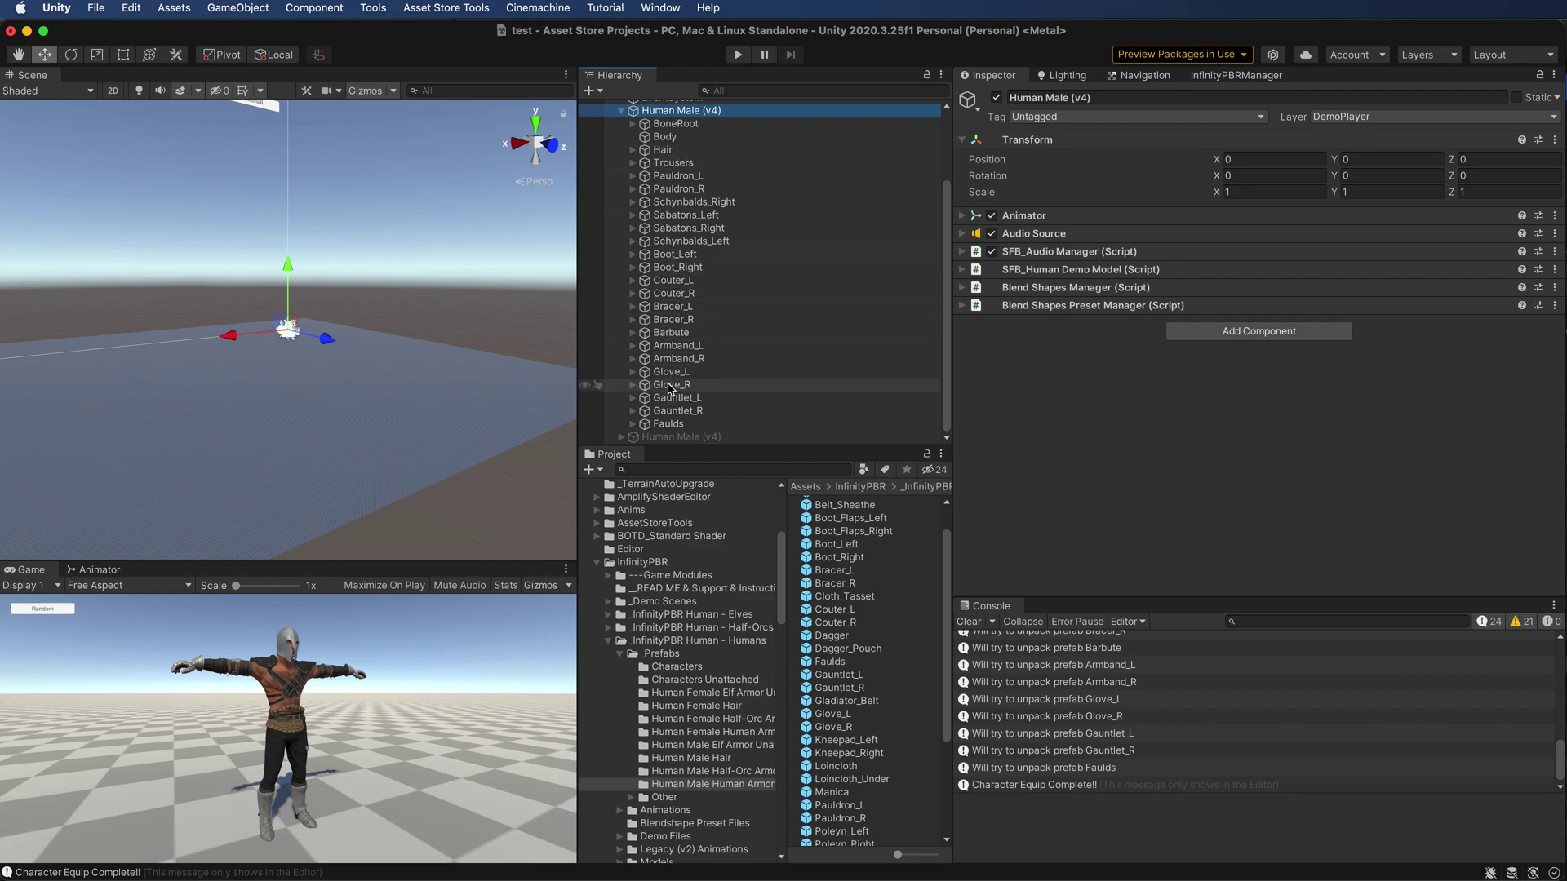
Frame Glove_R in the scene and orbit to examine the equipped character
{"action": "left_click", "coordinate": [671, 385]}
{"action": "key", "text": "f"}
{"action": "scroll", "coordinate": [416, 296], "scroll_direction": "down", "scroll_amount": 5}
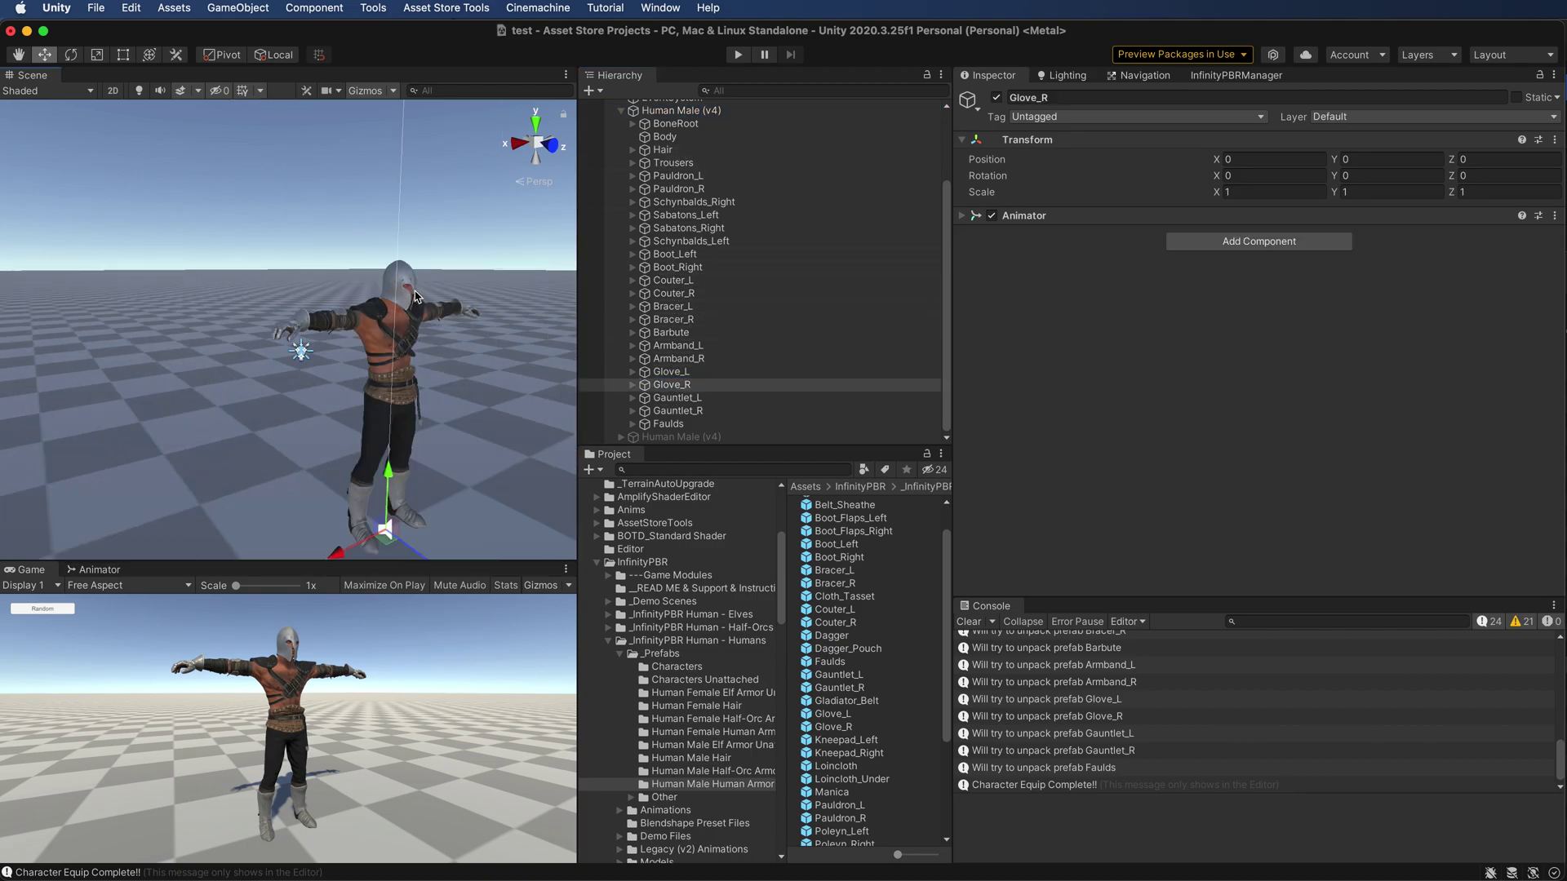
{"action": "left_click_drag", "start_coordinate": [364, 245], "coordinate": [377, 287], "text": "alt"}
Inspect Bracer_L's components and the Skinned Mesh Renderer of the mesh inside Pauldron_L
{"action": "left_click", "coordinate": [673, 306]}
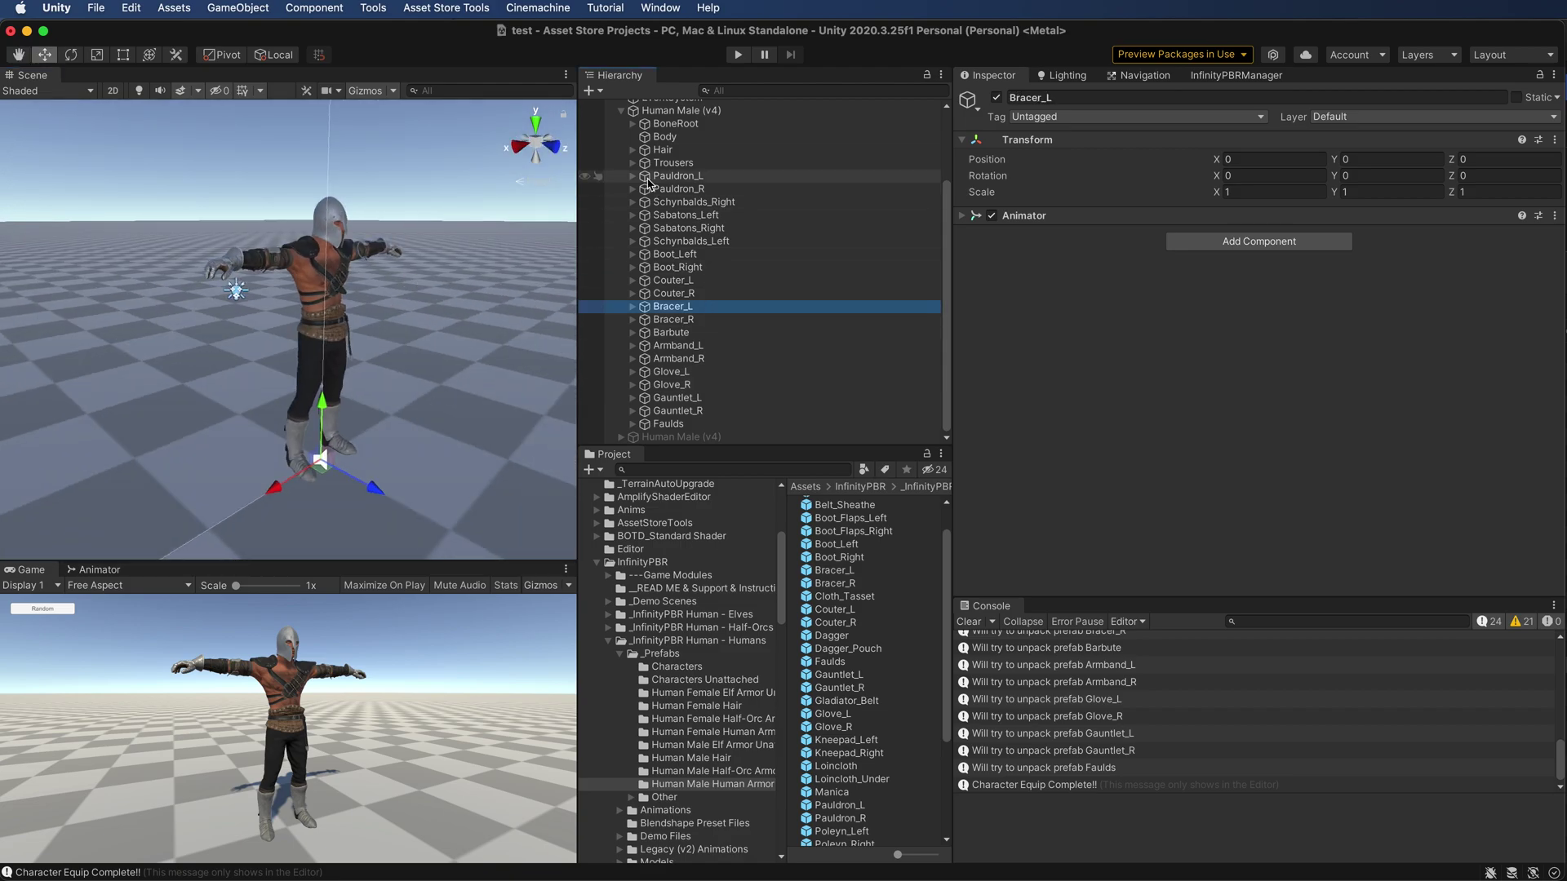
{"action": "left_click", "coordinate": [633, 176]}
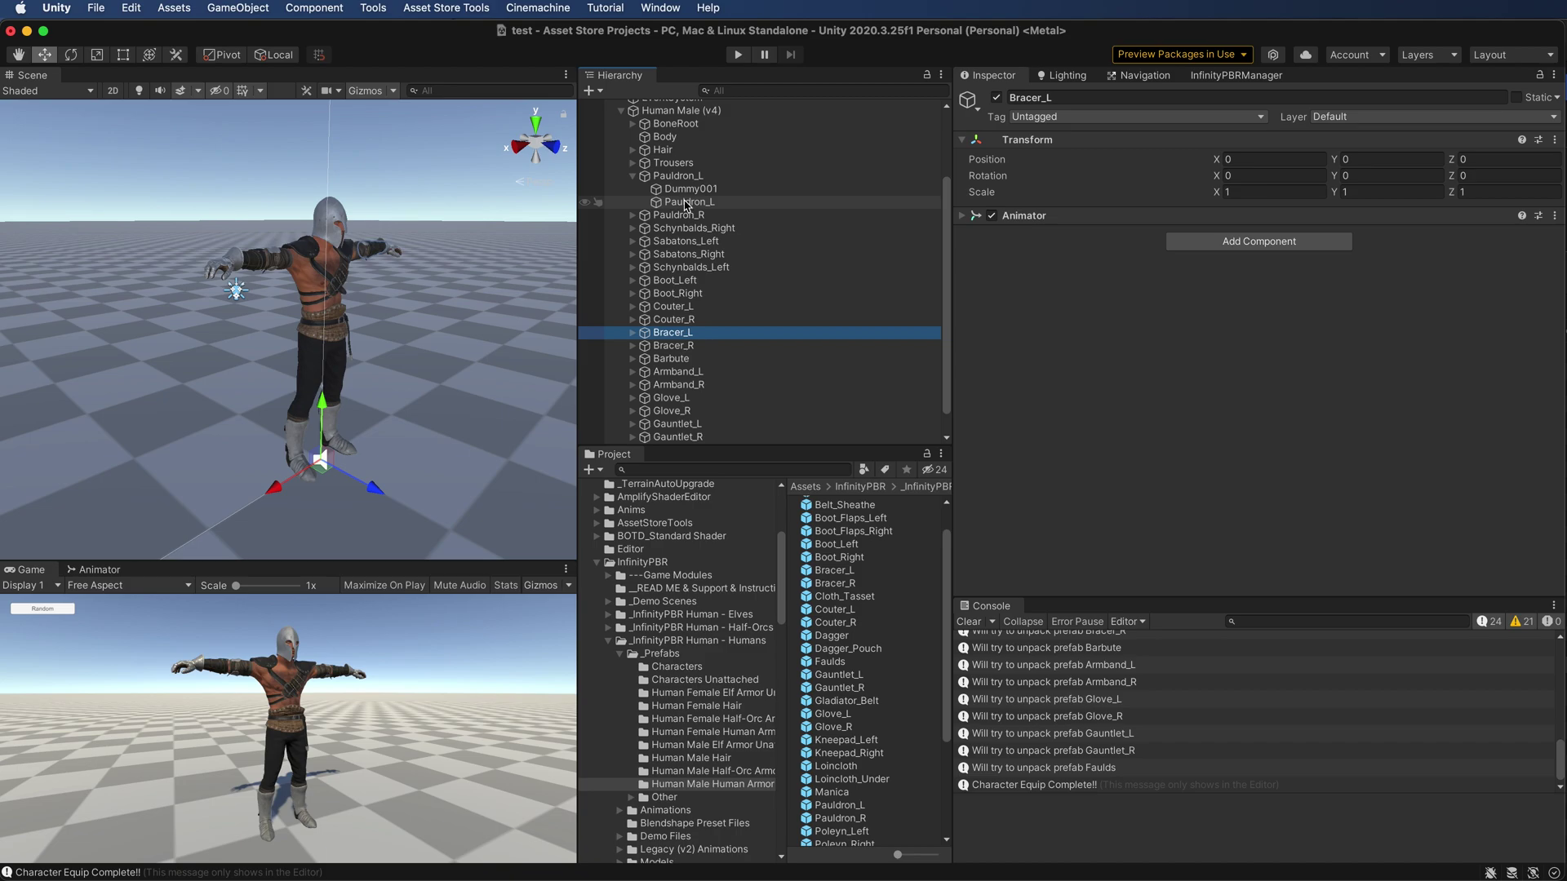
{"action": "left_click", "coordinate": [686, 203]}
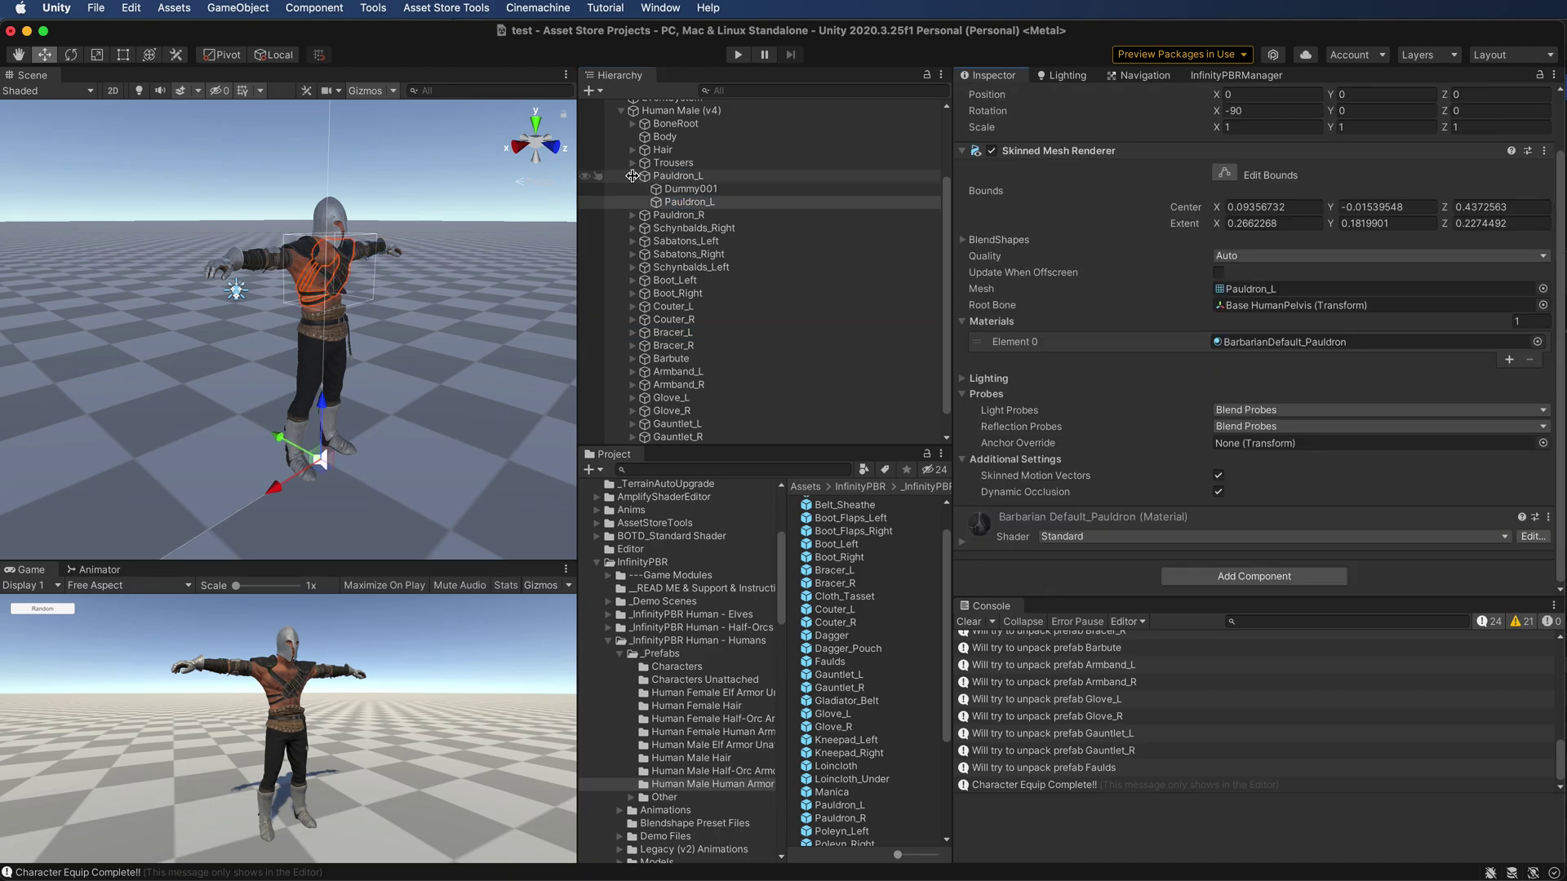
{"action": "left_click", "coordinate": [633, 175]}
{"action": "scroll", "coordinate": [653, 179], "scroll_direction": "up", "scroll_amount": 2}
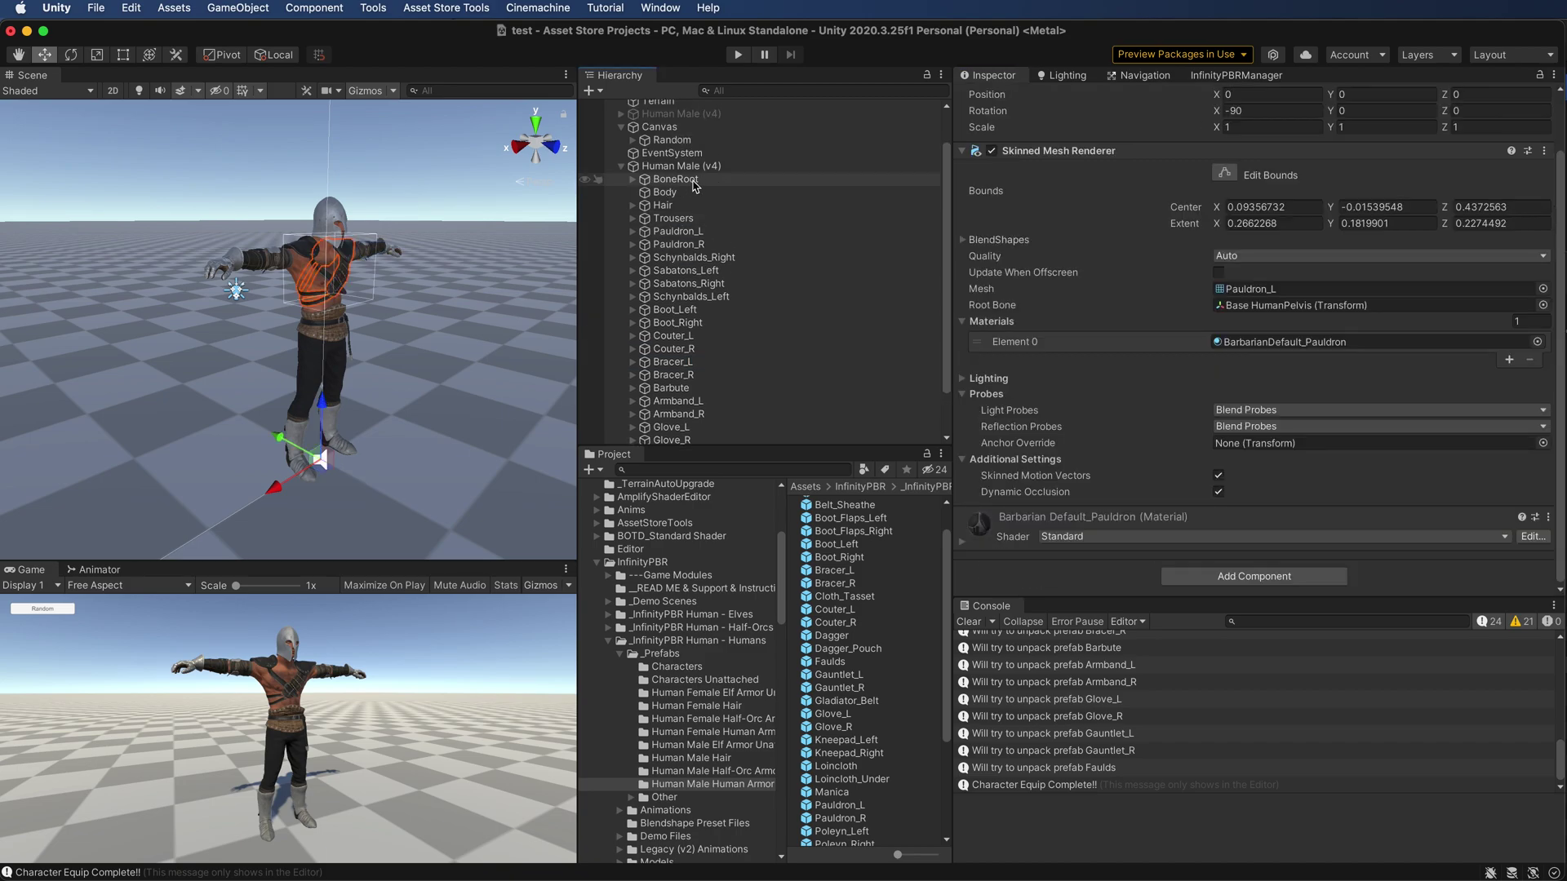
Run the scene to check how the equipped armor moves with the character's animation, and stop it
{"action": "left_click", "coordinate": [738, 54]}
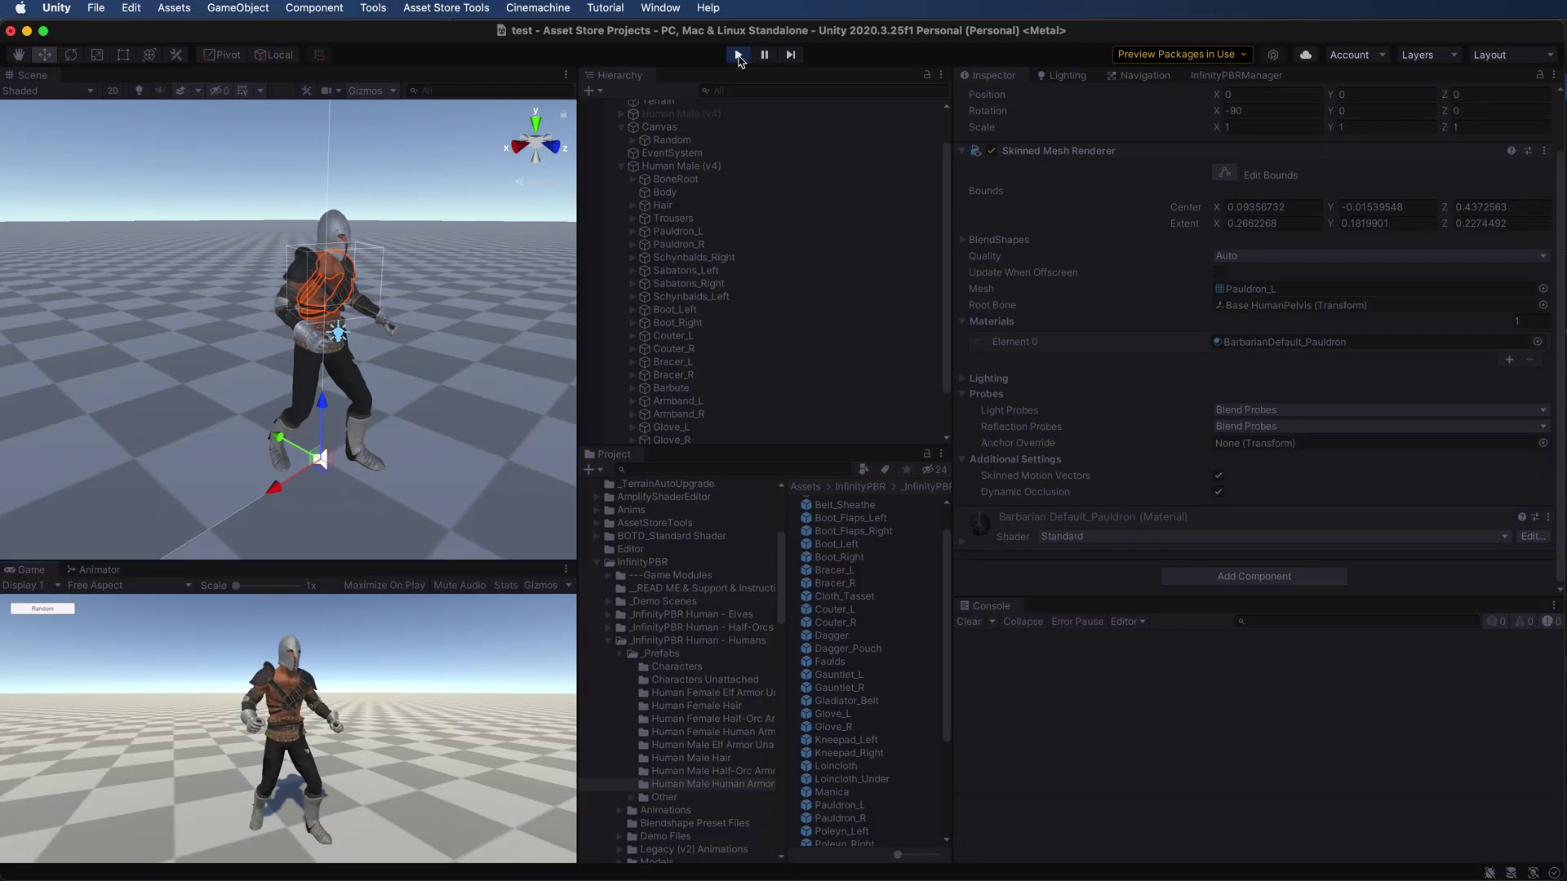
{"action": "key", "text": "super+p"}
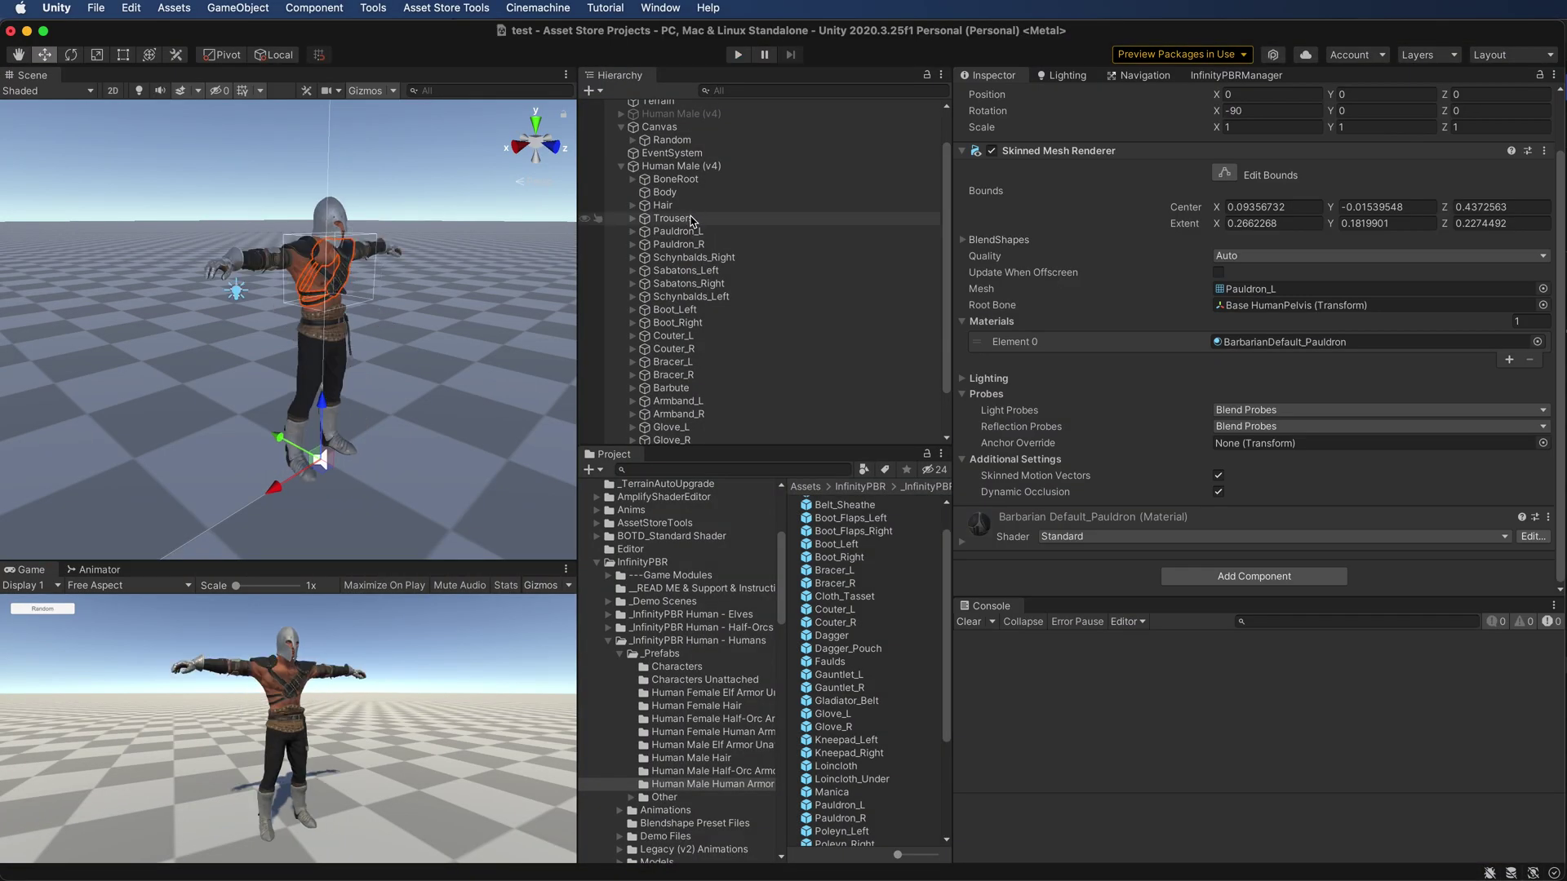
Toggle Pauldron_L and Pauldron_R together between inactive and active, leaving both active
{"action": "left_click", "coordinate": [690, 244], "text": "shift"}
{"action": "left_click", "coordinate": [996, 98]}
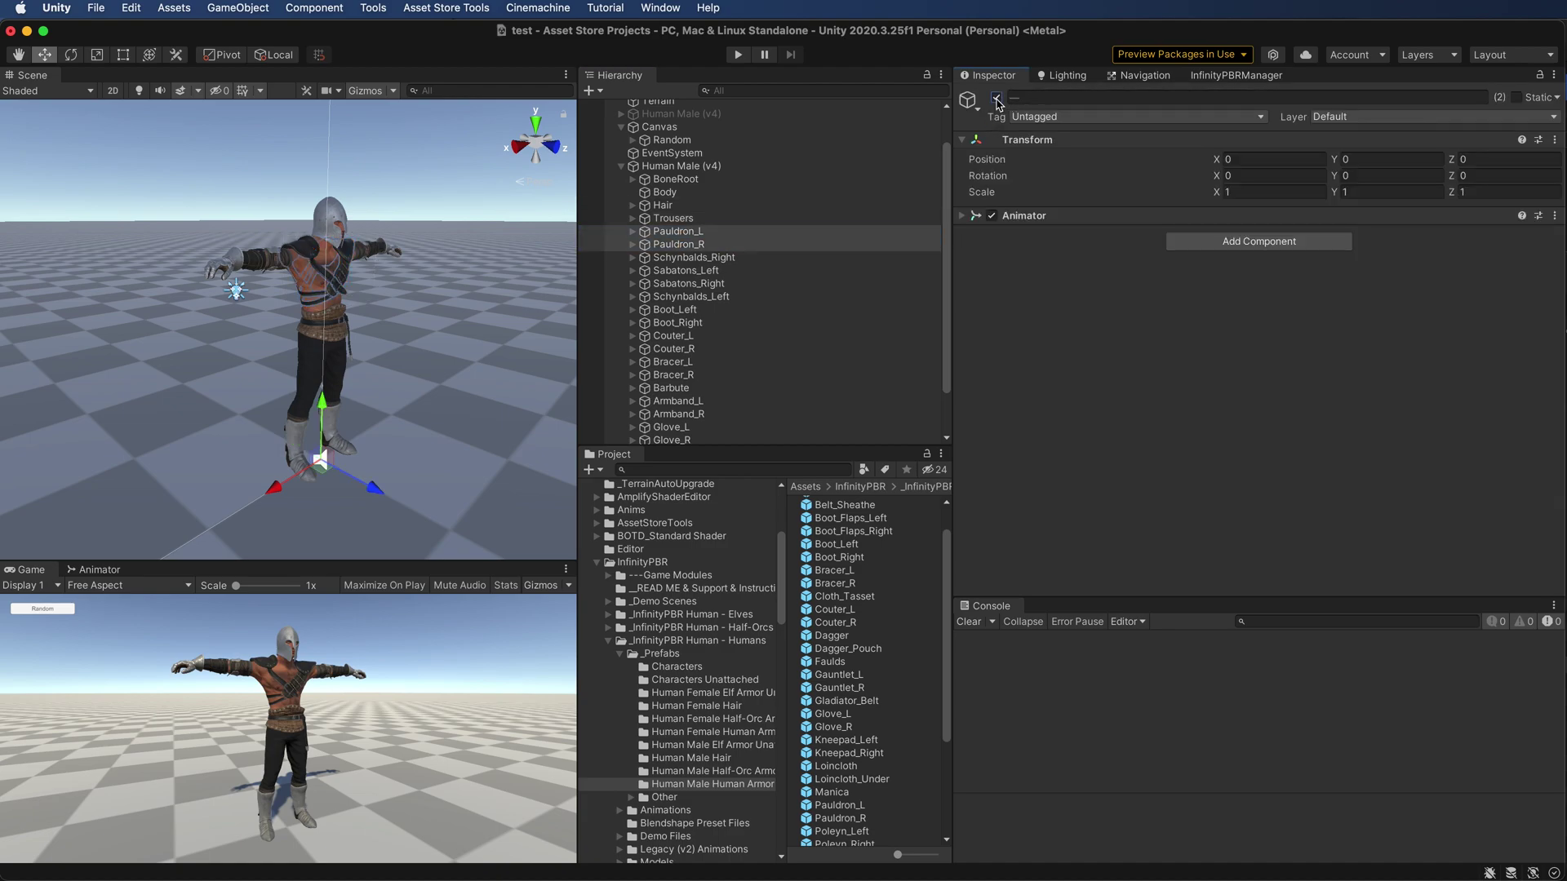
{"action": "left_click", "coordinate": [996, 99]}
{"action": "left_click", "coordinate": [997, 99]}
{"action": "left_click", "coordinate": [997, 98]}
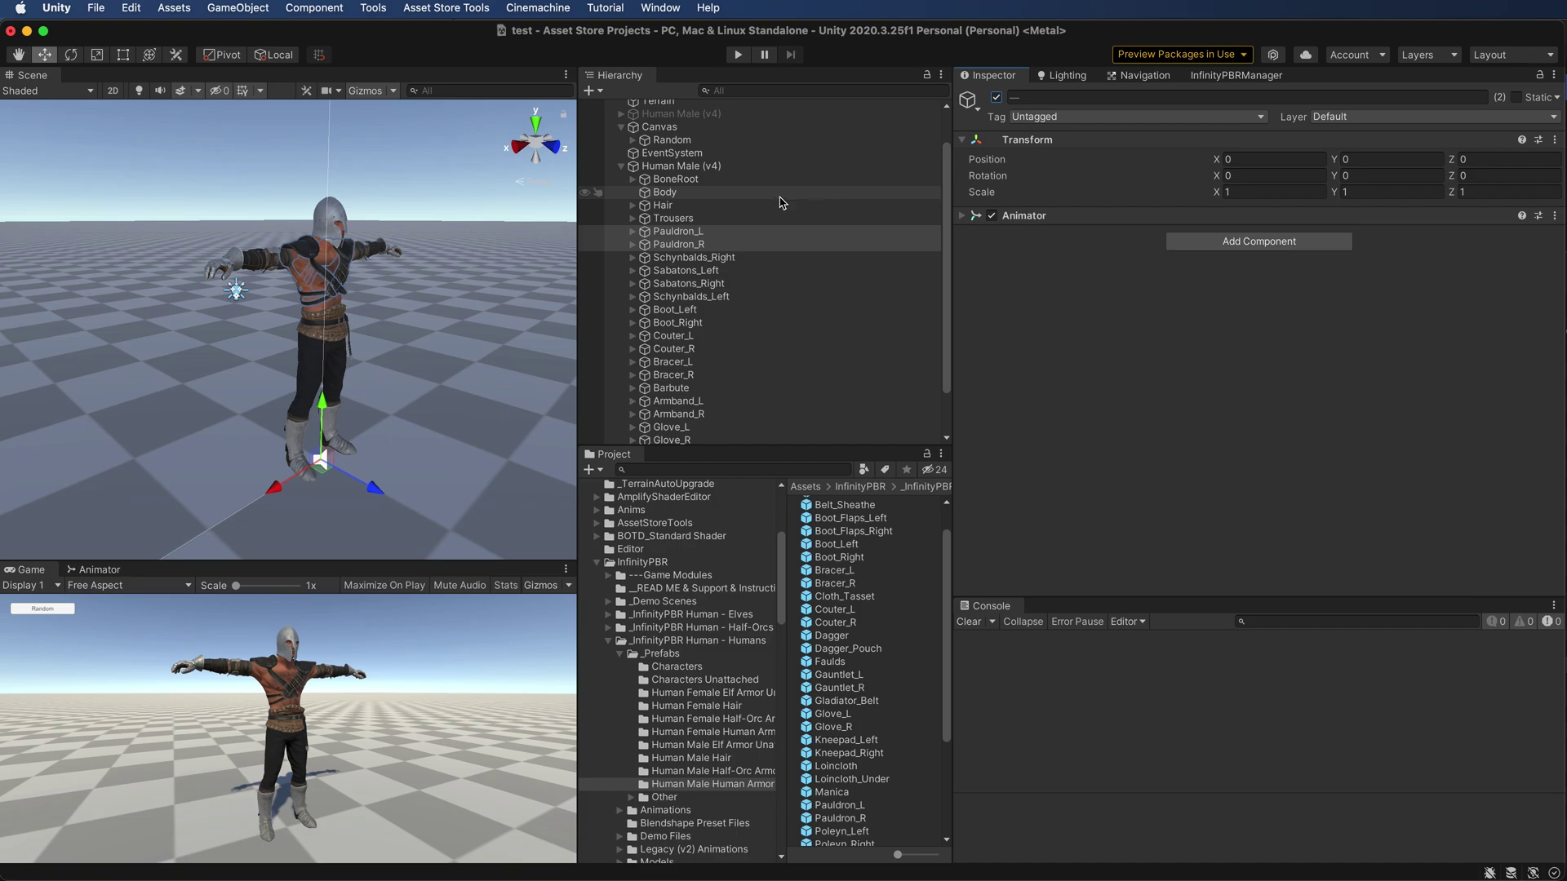
Deactivate the equipped Human Male (v4), activate the bare copy below it, and expand that copy's manager script components
{"action": "left_click", "coordinate": [762, 166]}
{"action": "left_click", "coordinate": [997, 104]}
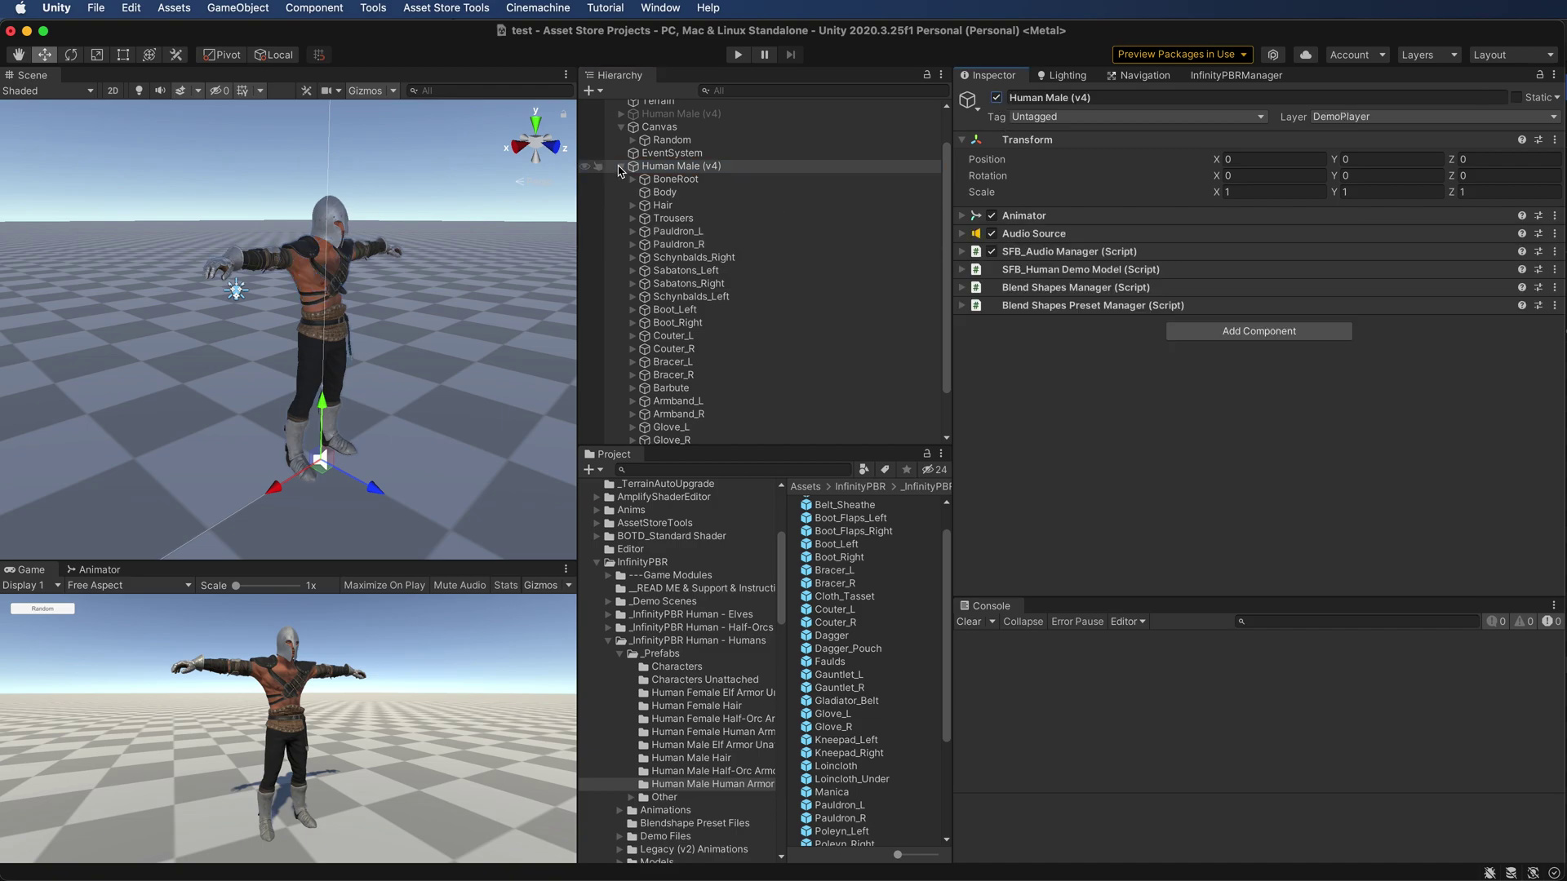
{"action": "left_click", "coordinate": [997, 98]}
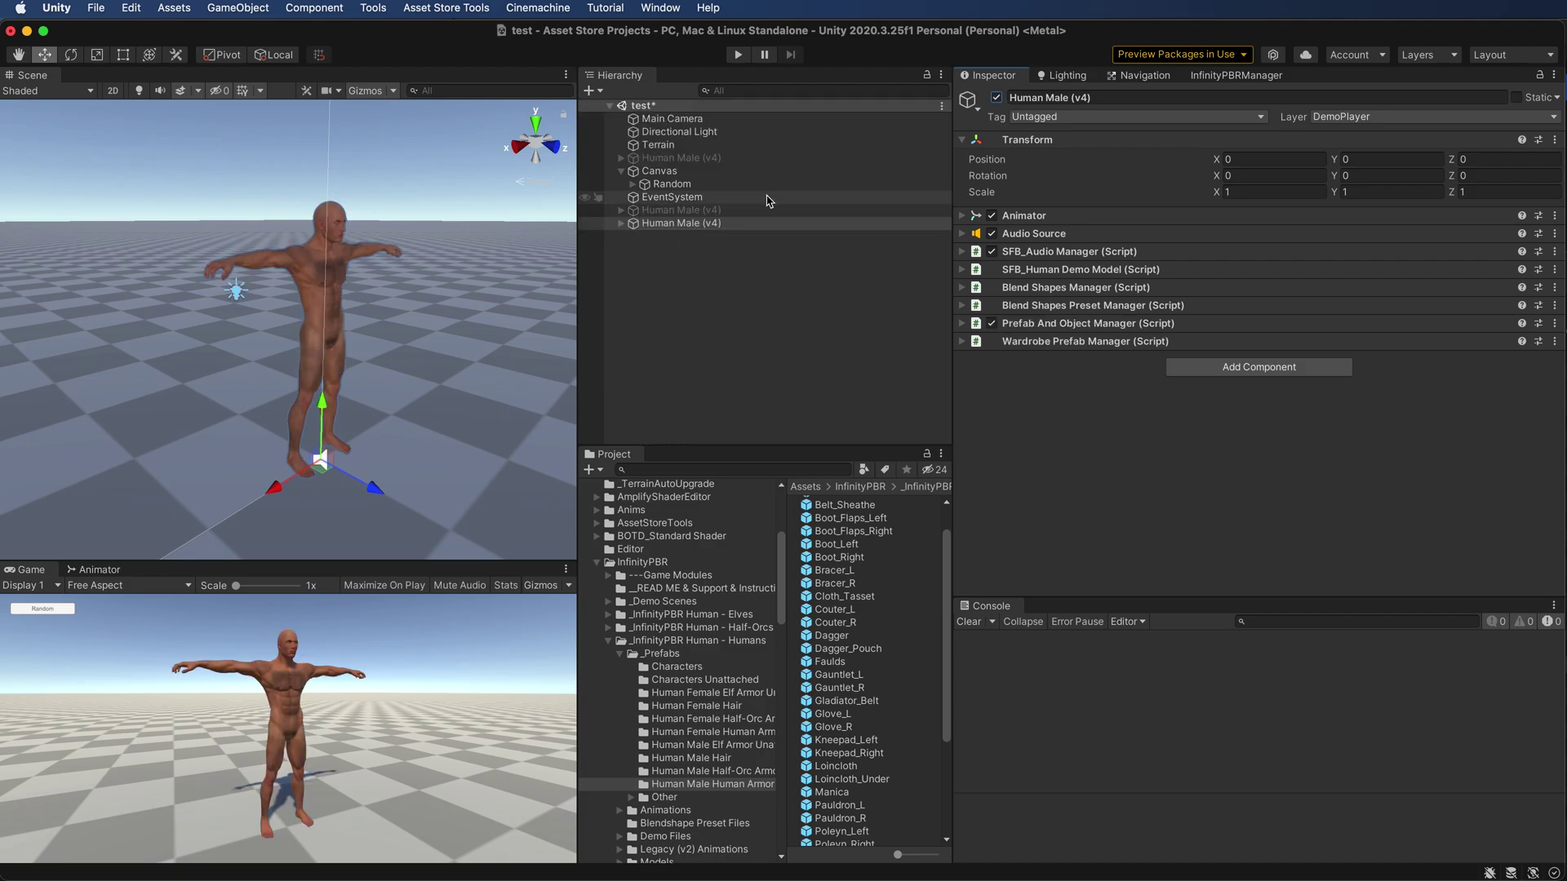
{"action": "left_click", "coordinate": [961, 341]}
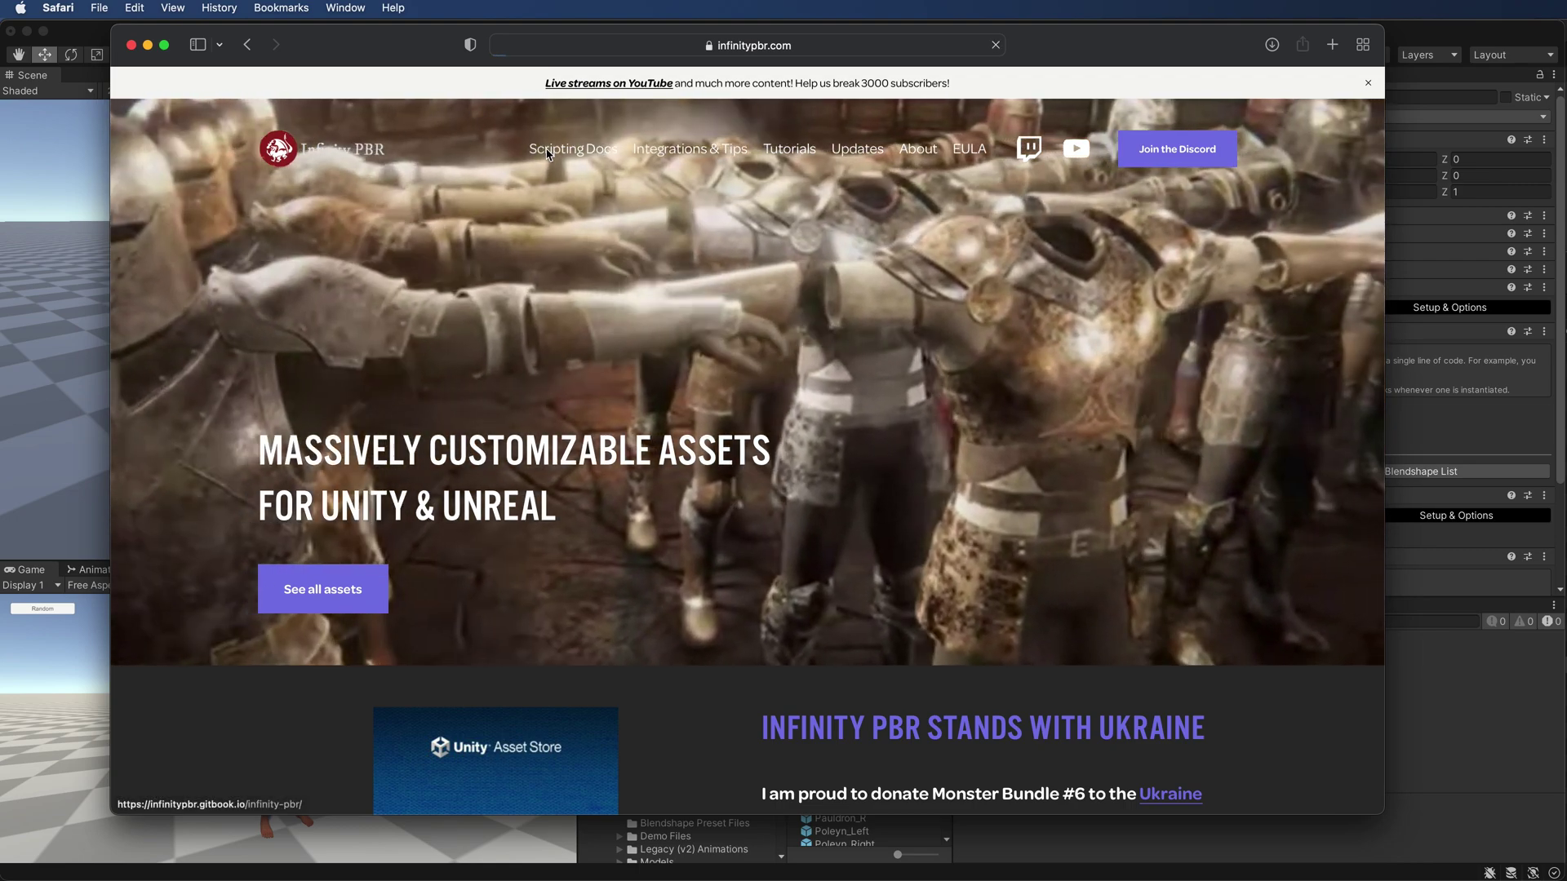
Switch to Safari, open the Scripting Docs from infinitypbr.com, and look through the documentation's list of topics
{"action": "left_click", "coordinate": [555, 148]}
{"action": "scroll", "coordinate": [227, 541], "scroll_direction": "down", "scroll_amount": 5}
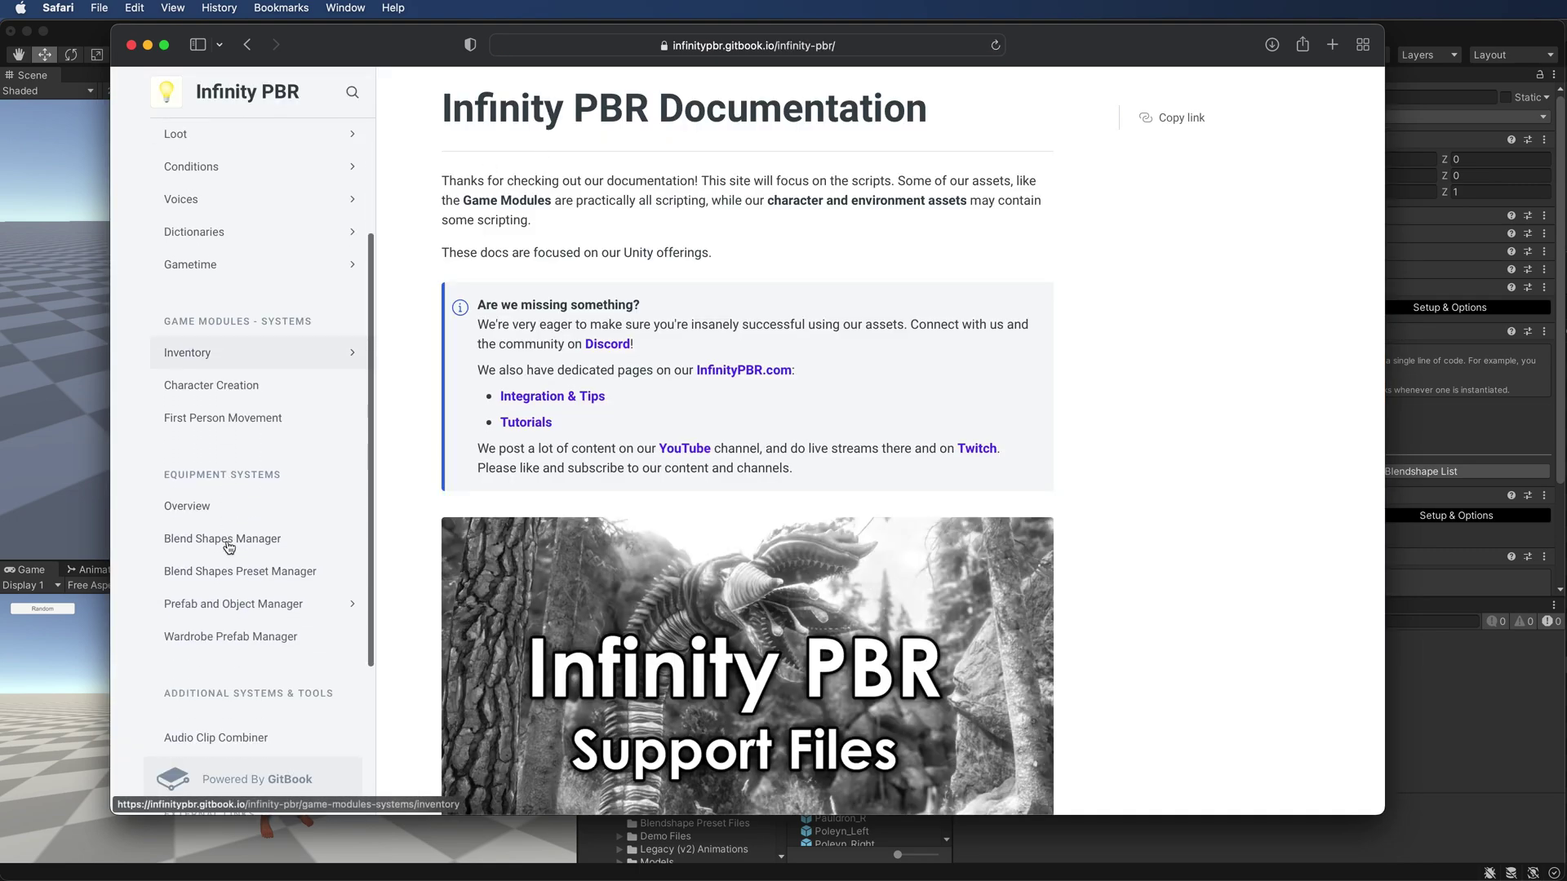
{"action": "scroll", "coordinate": [209, 490], "scroll_direction": "up", "scroll_amount": 5}
{"action": "scroll", "coordinate": [199, 496], "scroll_direction": "down", "scroll_amount": 5}
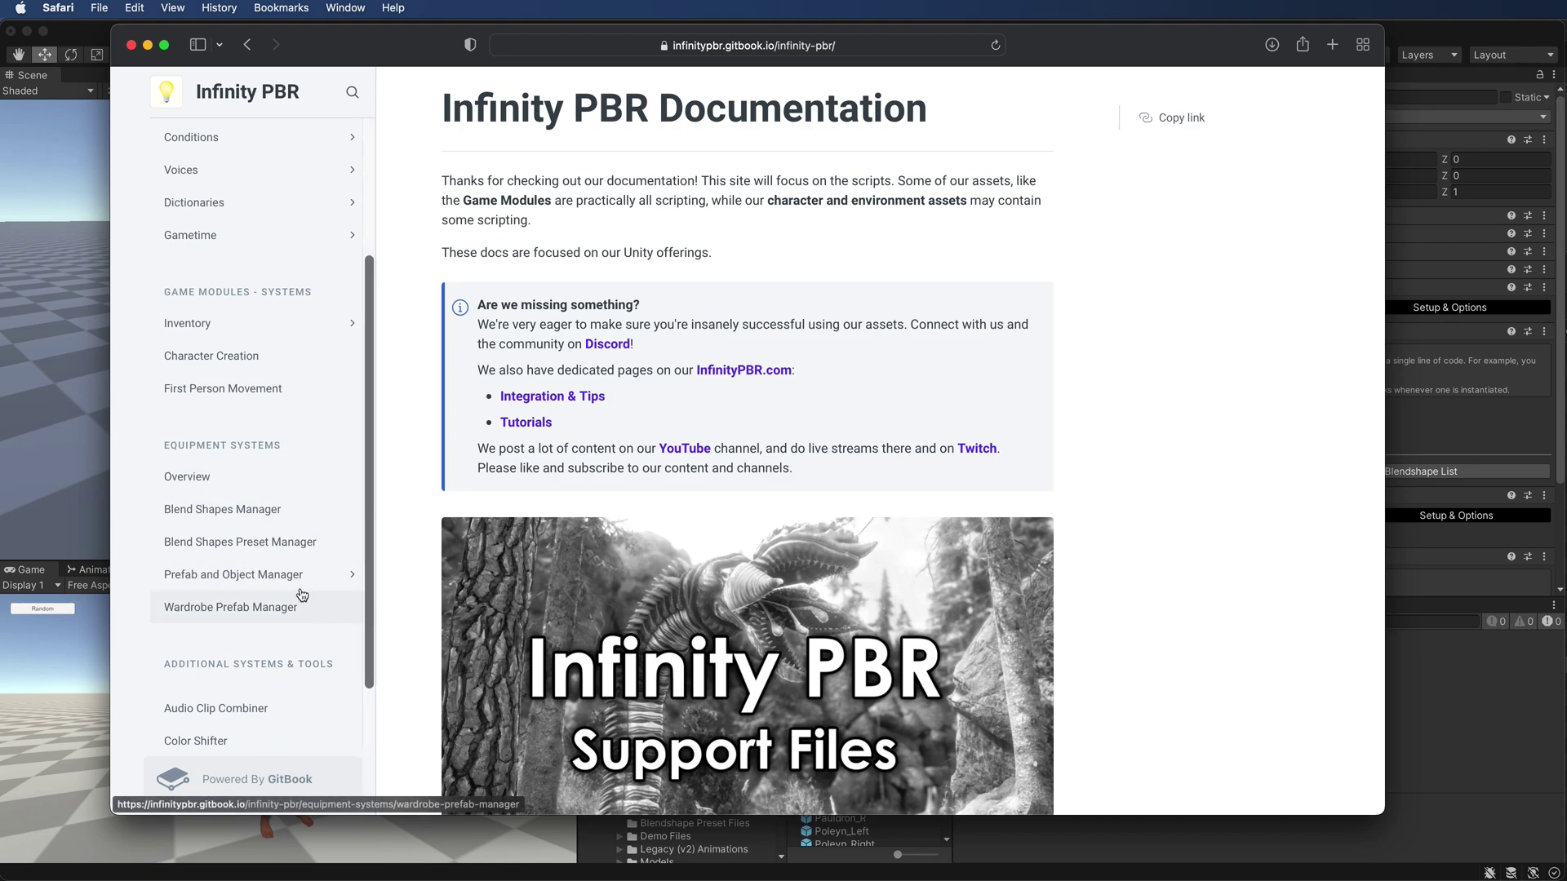
Open the Prefab and Object Manager documentation page and read its overview and the notes on updating from older versions
{"action": "left_click", "coordinate": [251, 580]}
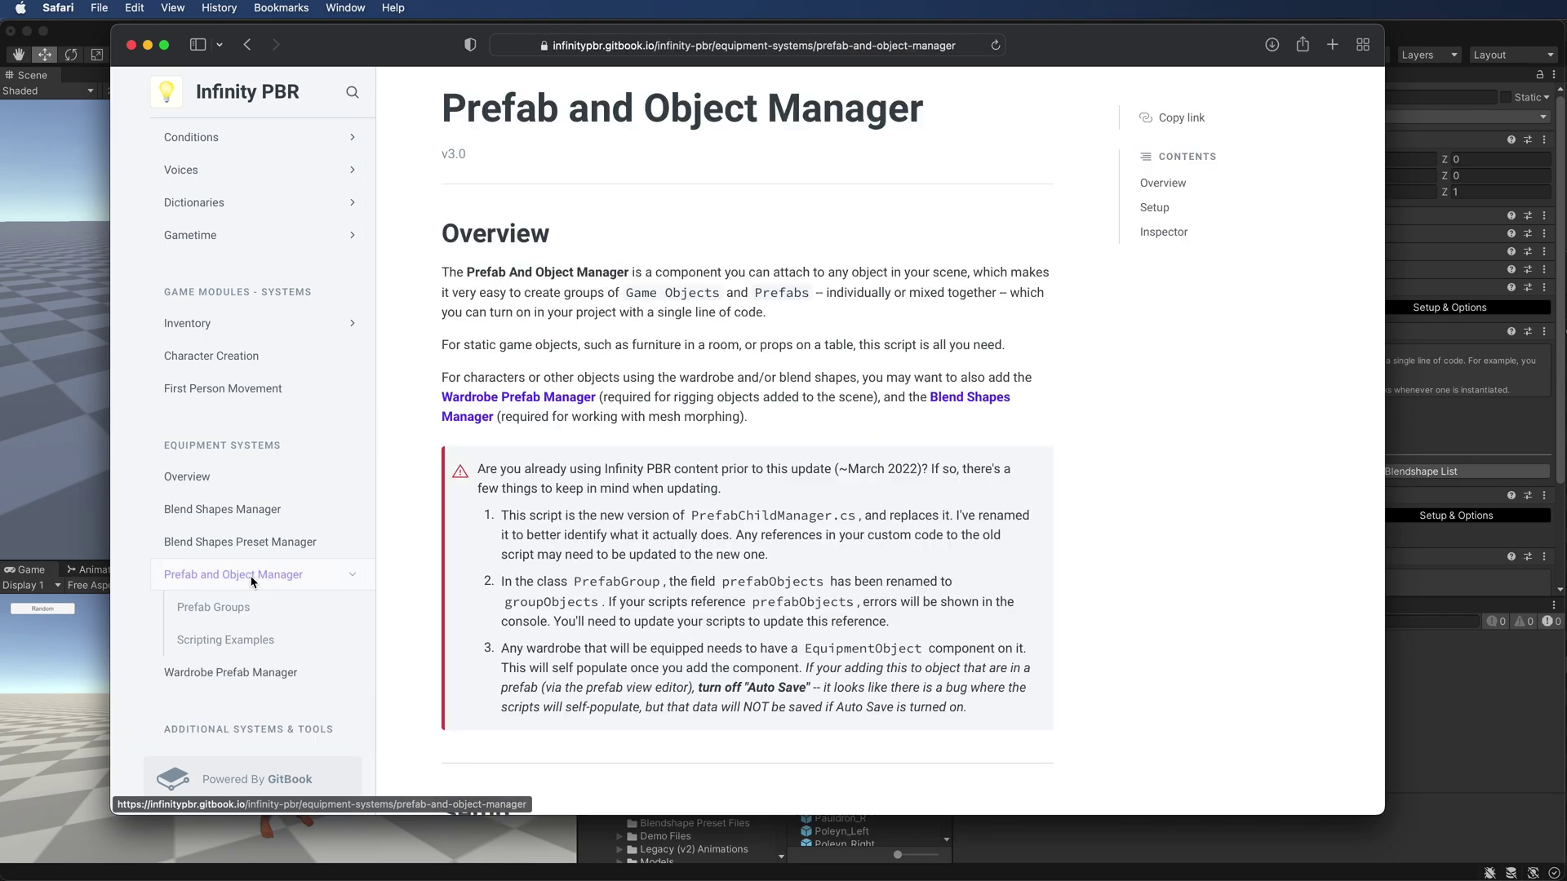
{"action": "scroll", "coordinate": [653, 368], "scroll_direction": "down", "scroll_amount": 2}
{"action": "scroll", "coordinate": [652, 369], "scroll_direction": "down", "scroll_amount": 15}
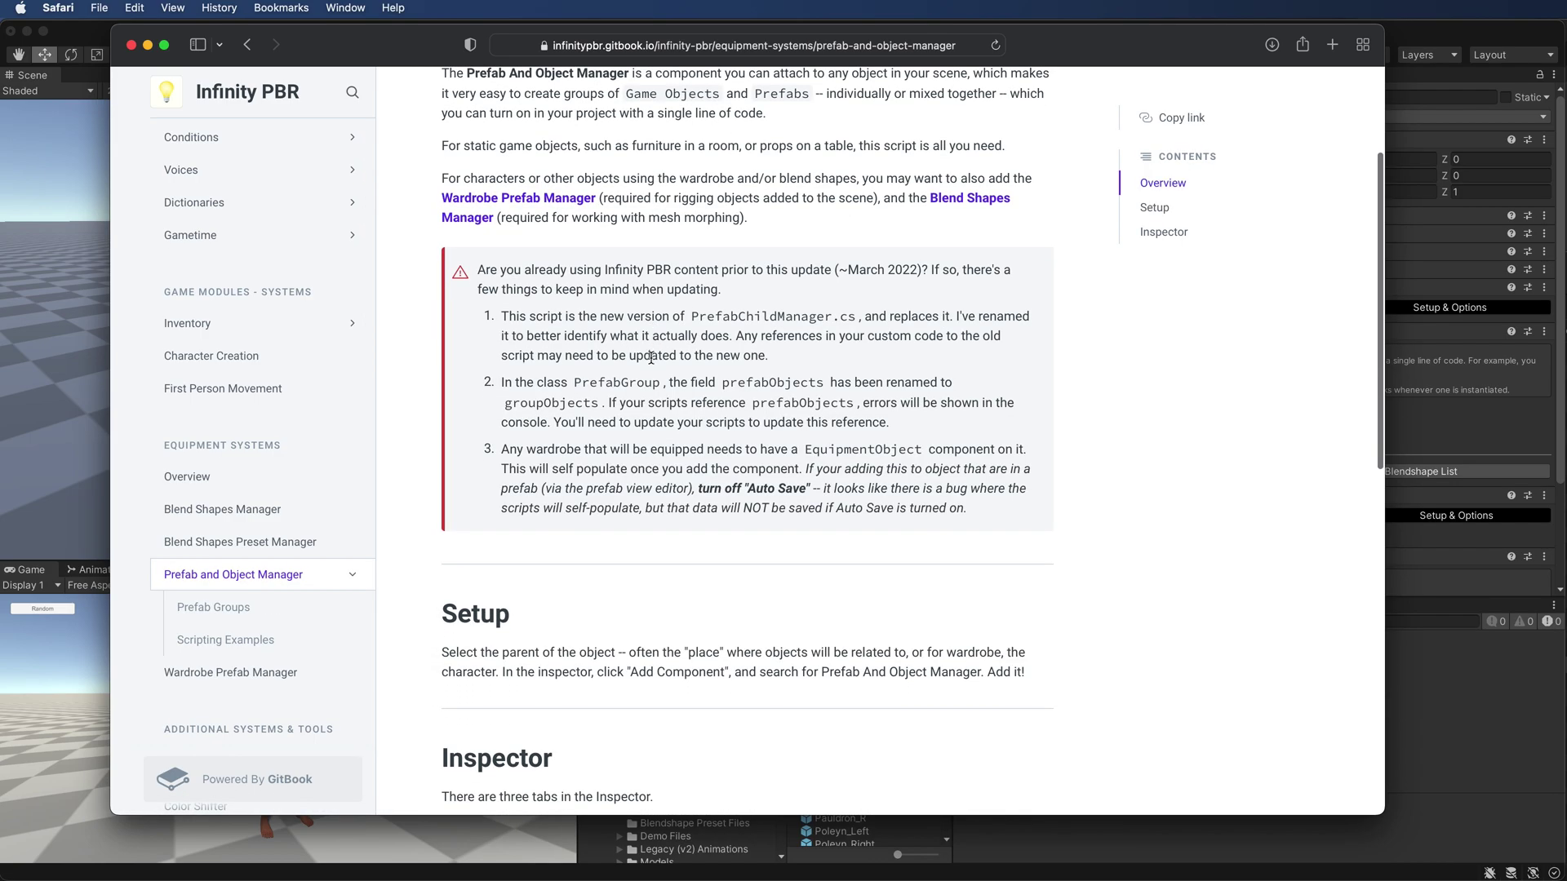
{"action": "scroll", "coordinate": [585, 386], "scroll_direction": "up", "scroll_amount": 10}
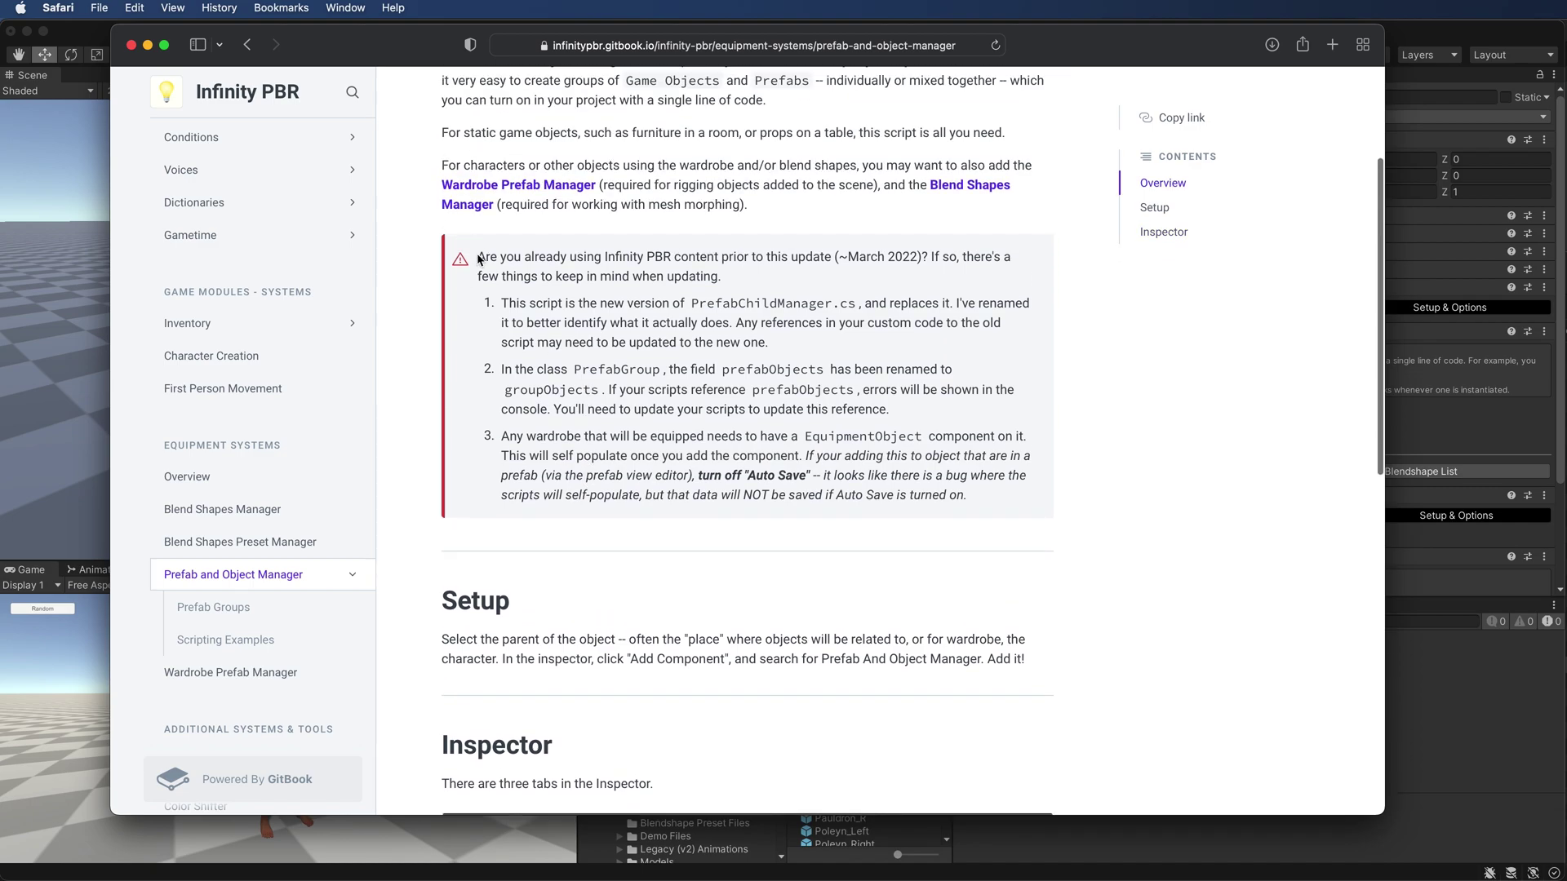
{"action": "left_click_drag", "start_coordinate": [479, 258], "coordinate": [989, 500]}
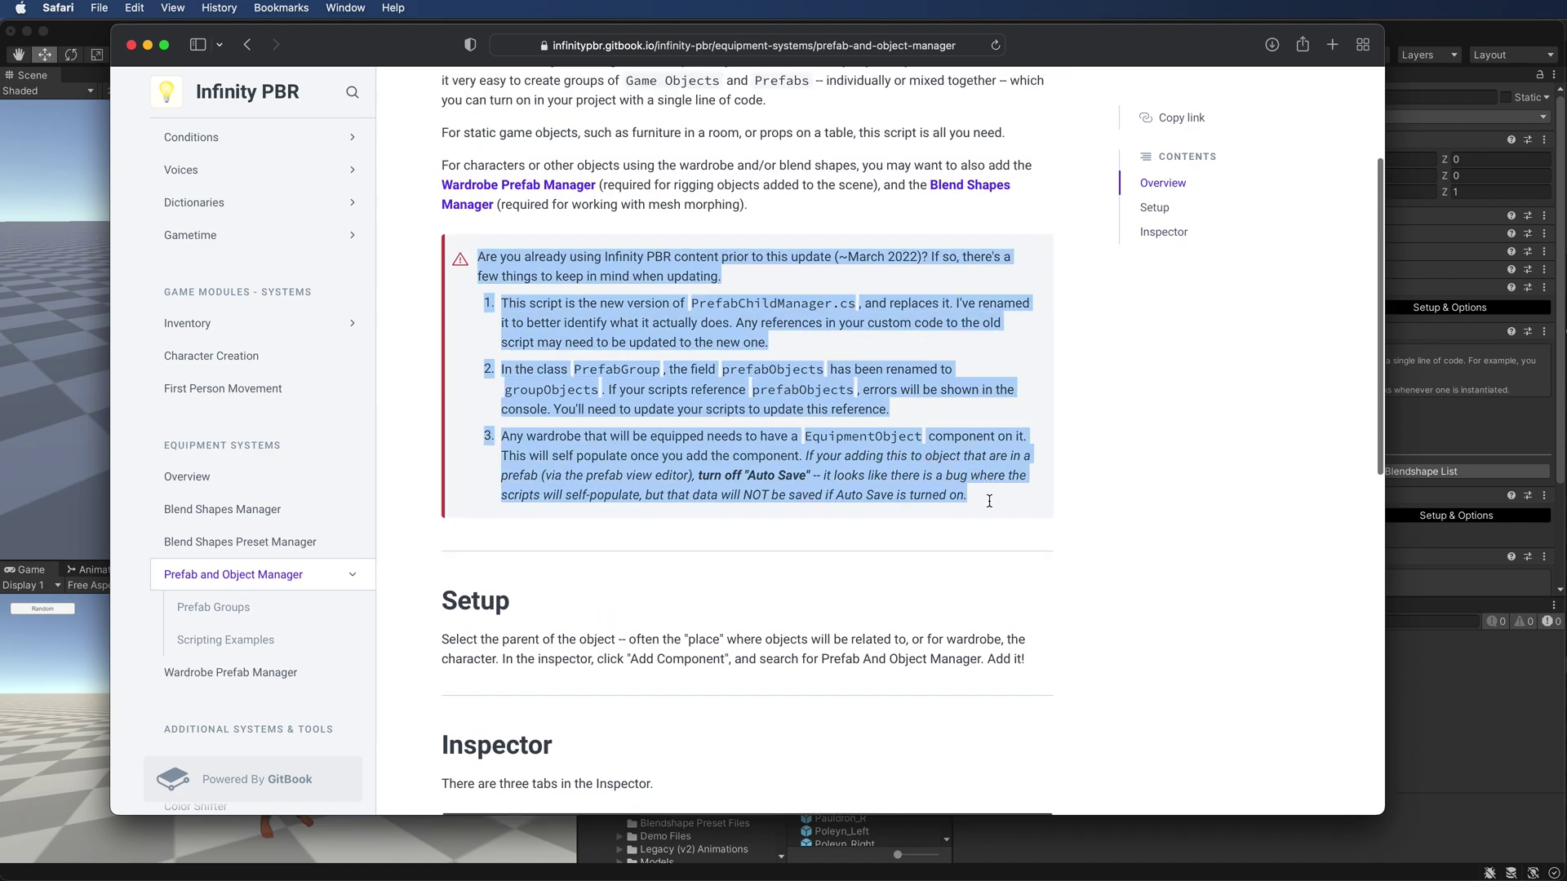
{"action": "left_click", "coordinate": [788, 546]}
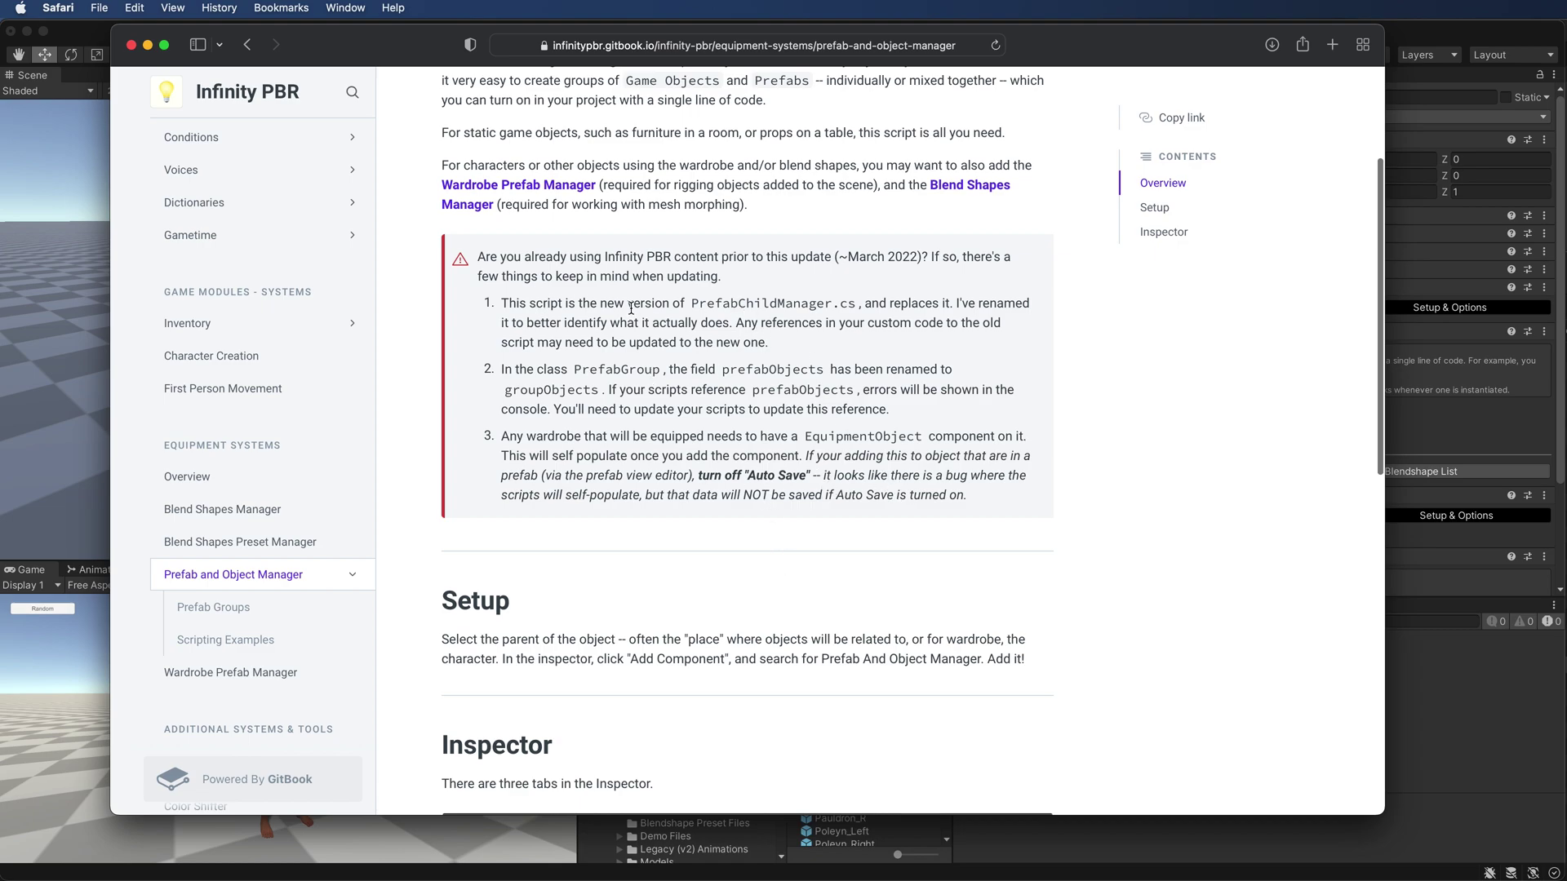
Open the Prefab Groups documentation page and skim its sections on the Objects and Shapes views
{"action": "left_click", "coordinate": [221, 614]}
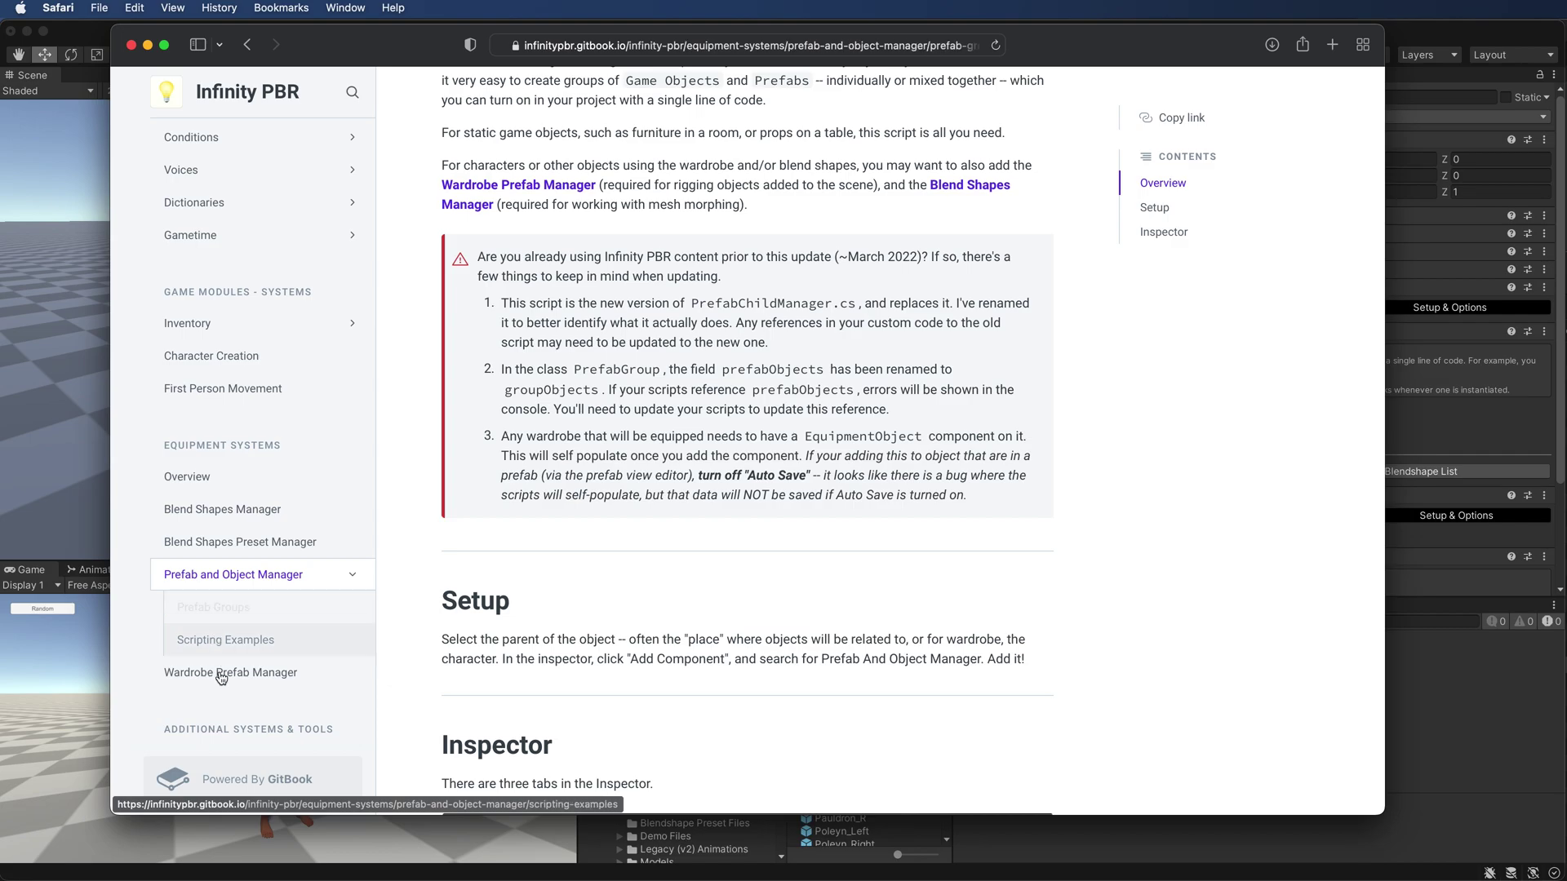
{"action": "scroll", "coordinate": [562, 519], "scroll_direction": "down", "scroll_amount": 20}
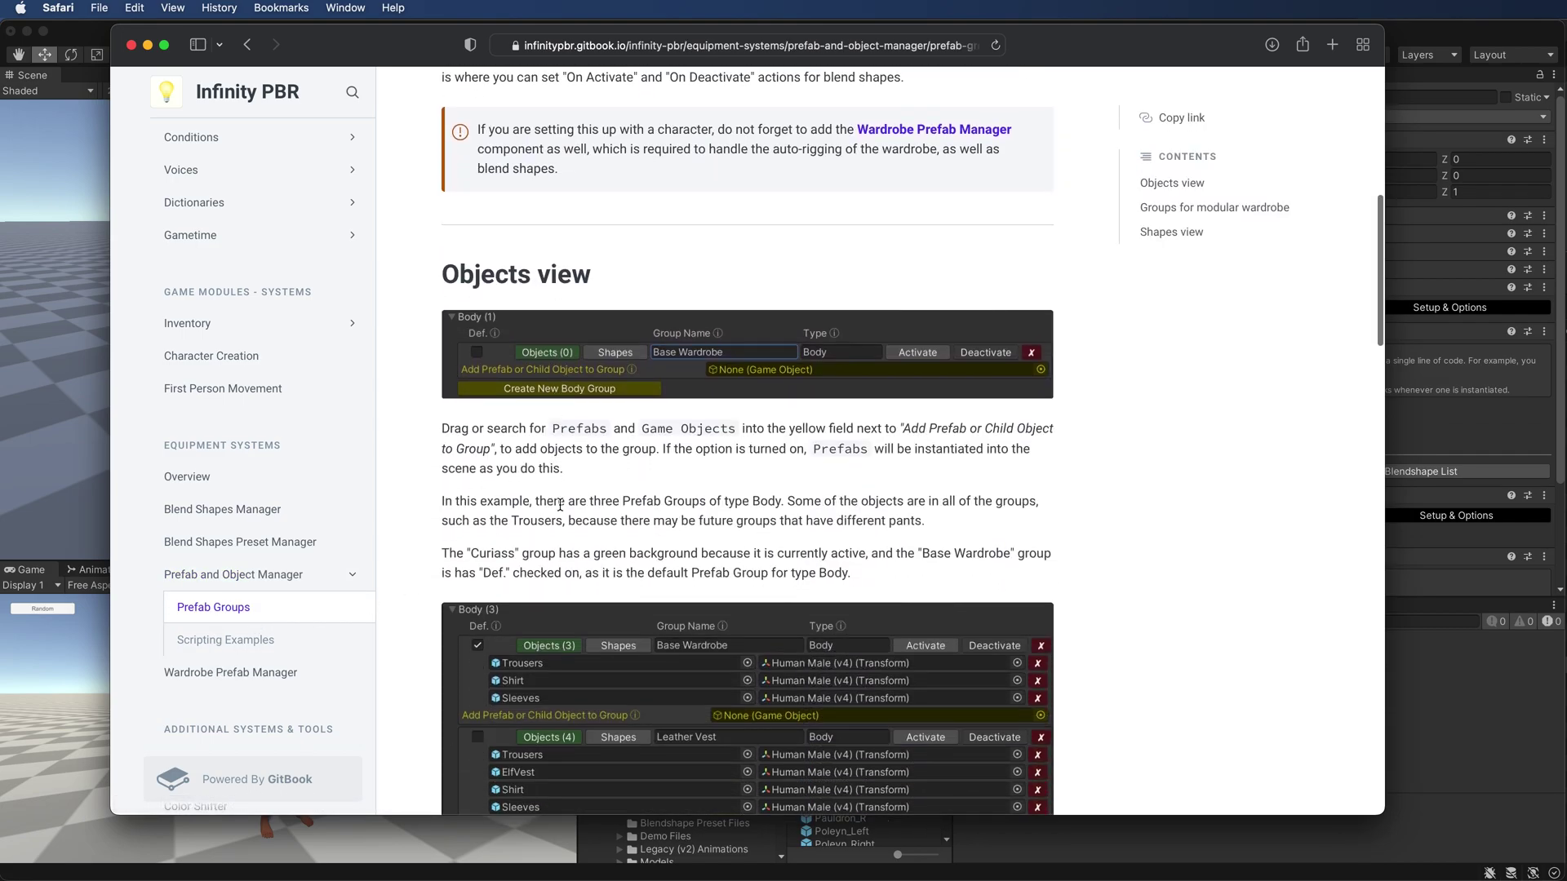
{"action": "scroll", "coordinate": [560, 504], "scroll_direction": "down", "scroll_amount": 10}
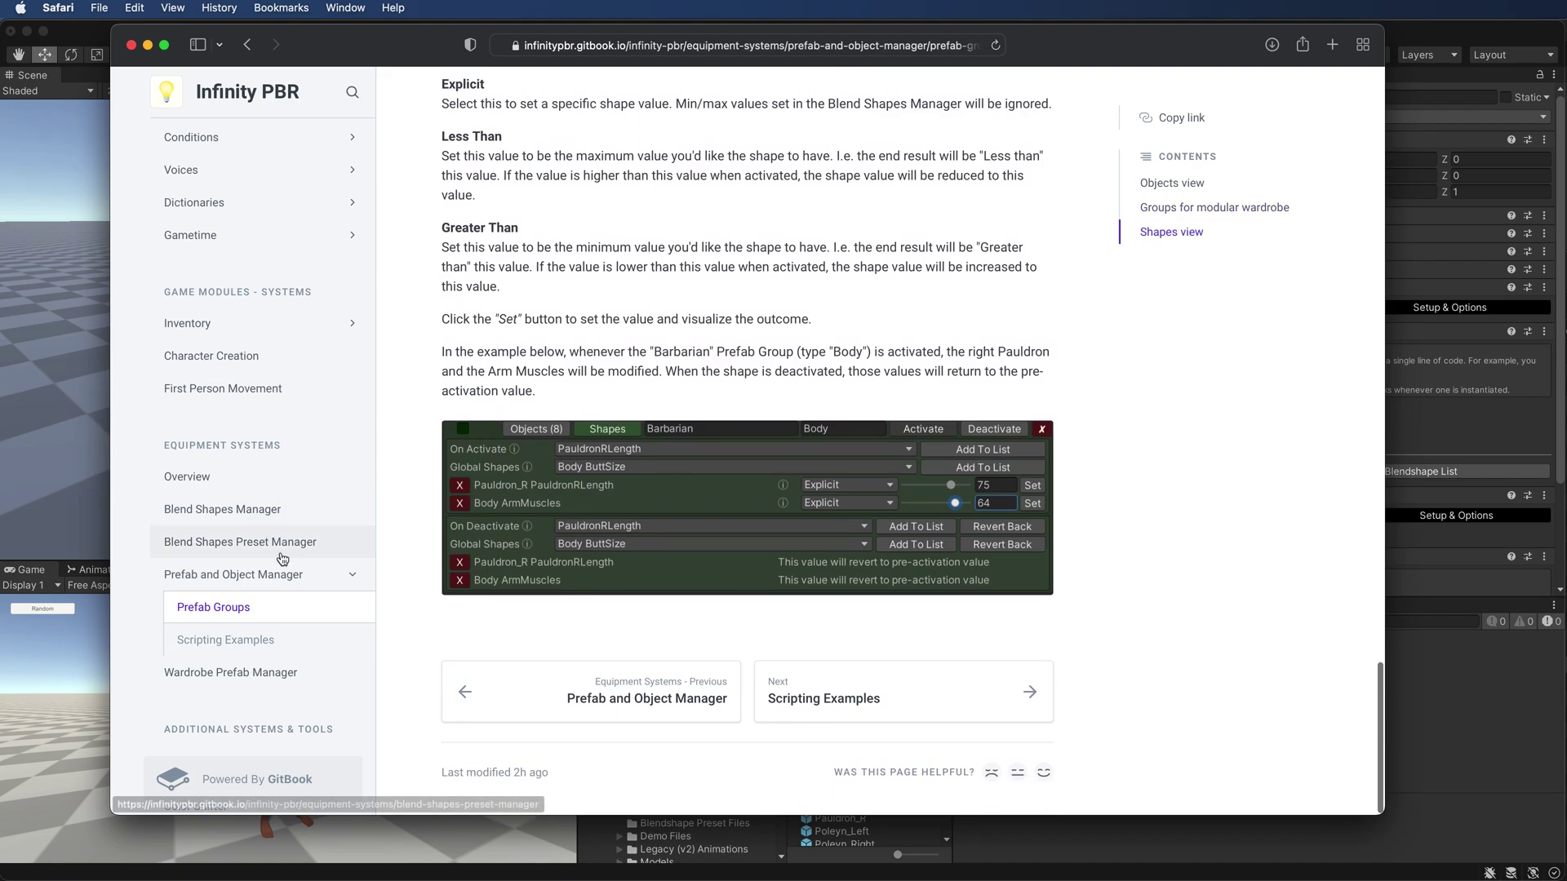
Open the Scripting Examples documentation page and review the sample methods for managing prefab groups
{"action": "left_click", "coordinate": [211, 641]}
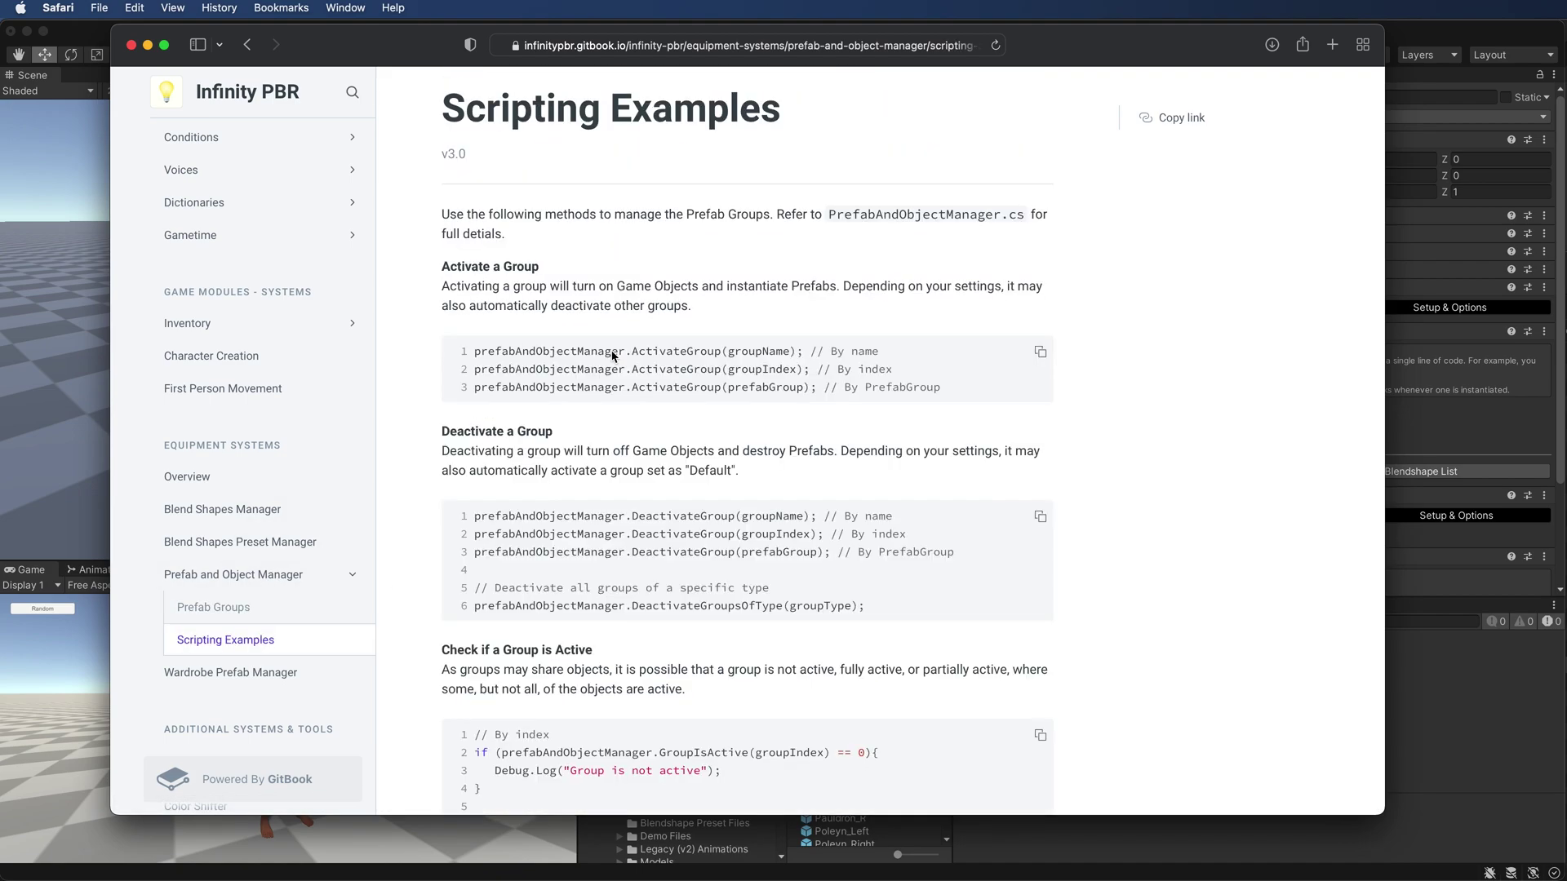
{"action": "scroll", "coordinate": [630, 280], "scroll_direction": "down", "scroll_amount": 8}
{"action": "scroll", "coordinate": [629, 280], "scroll_direction": "down", "scroll_amount": 4}
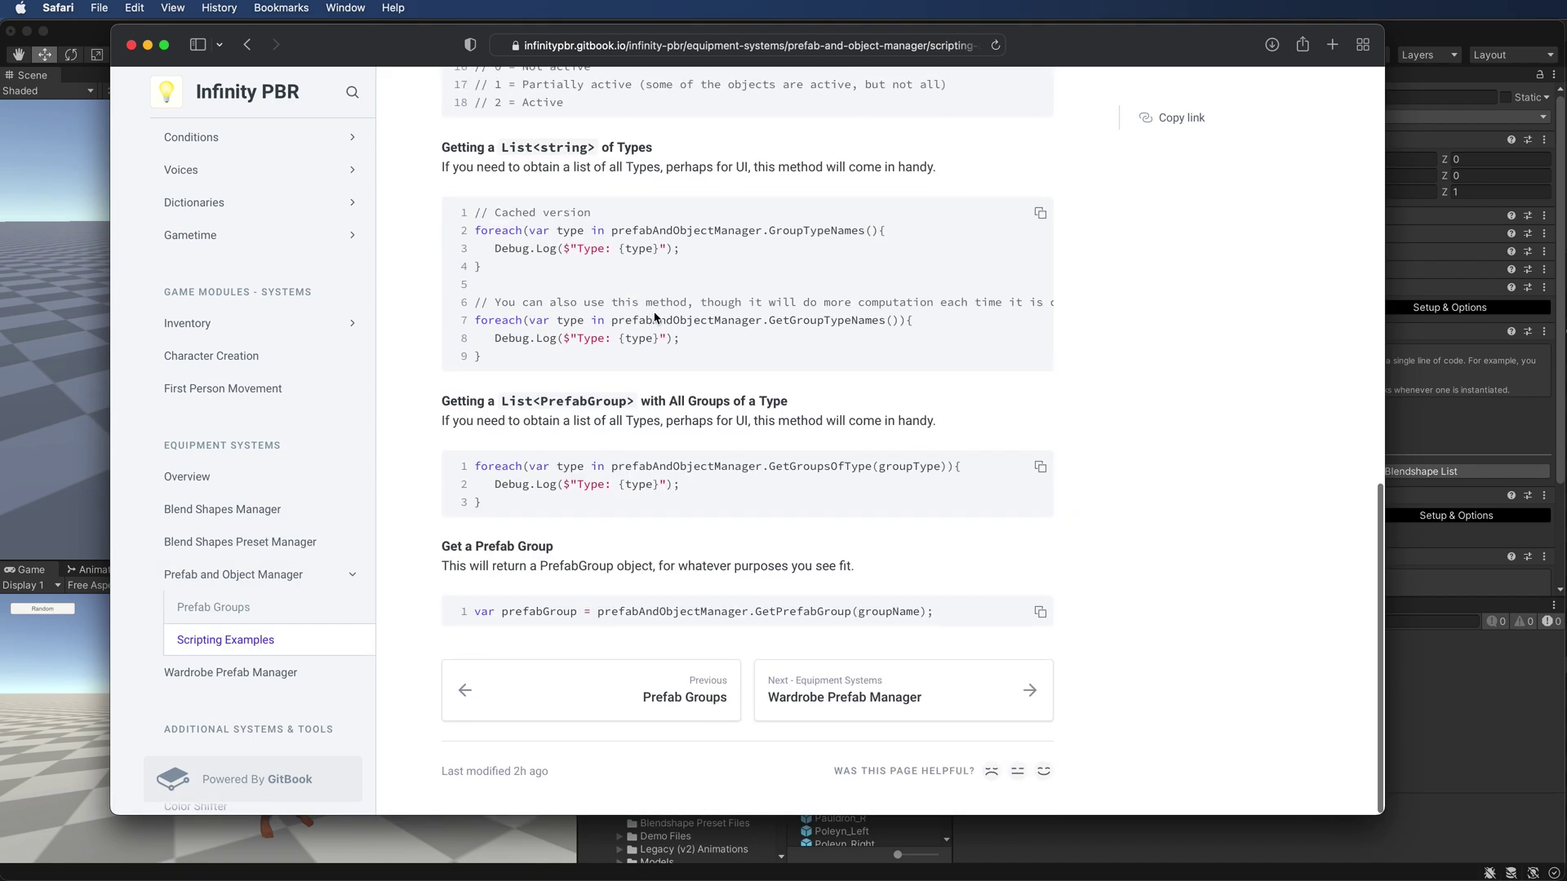
{"action": "scroll", "coordinate": [645, 302], "scroll_direction": "up", "scroll_amount": 10}
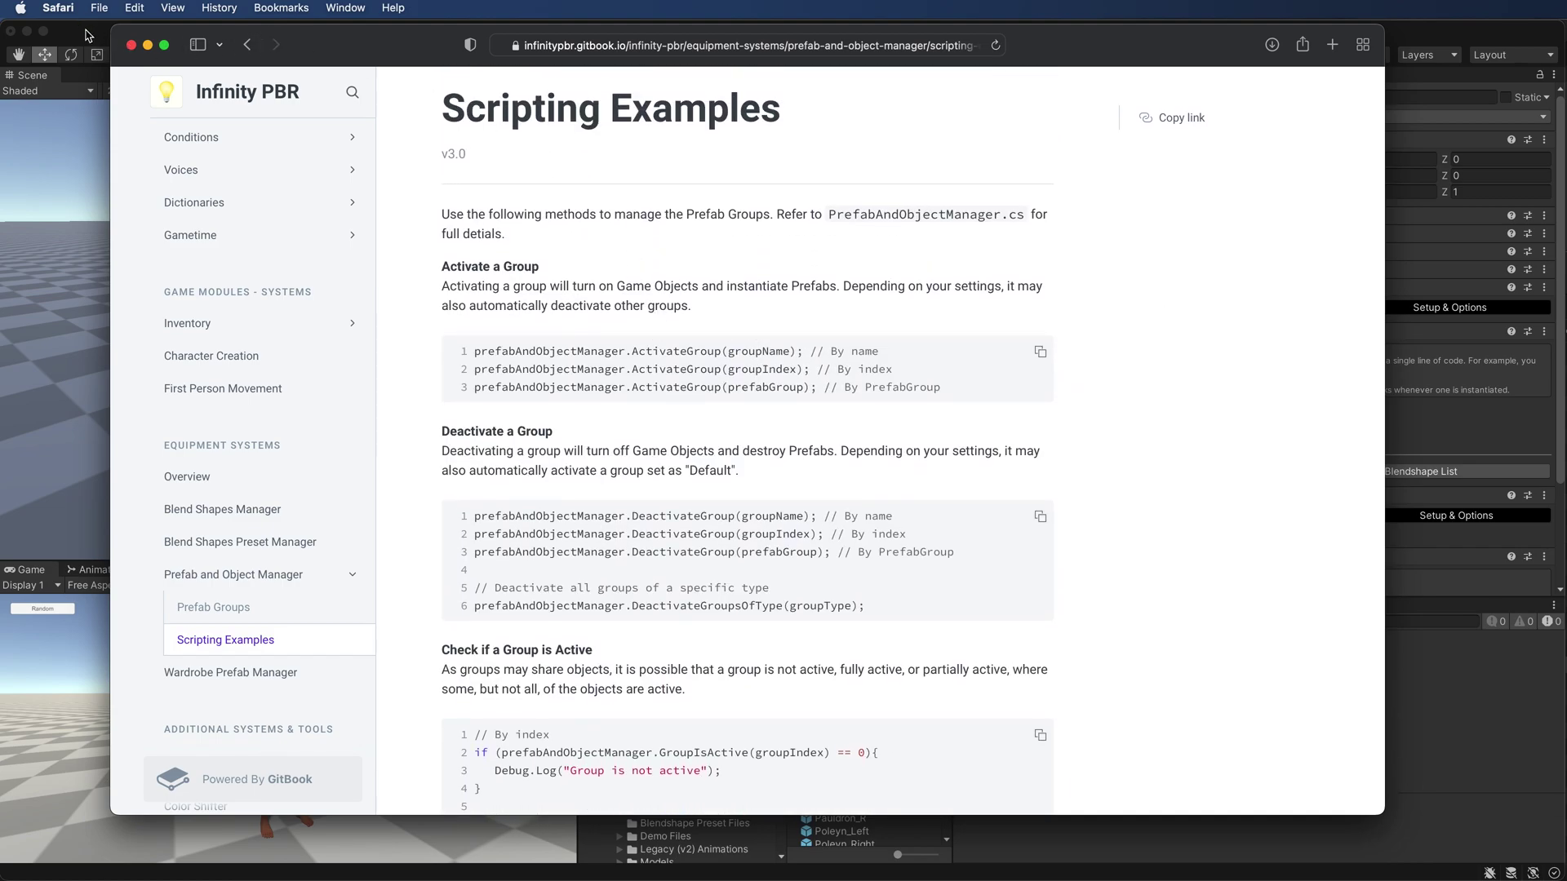
Switch back to Unity and collapse the Human Male's Wardrobe Prefab Manager component
{"action": "left_click", "coordinate": [88, 35]}
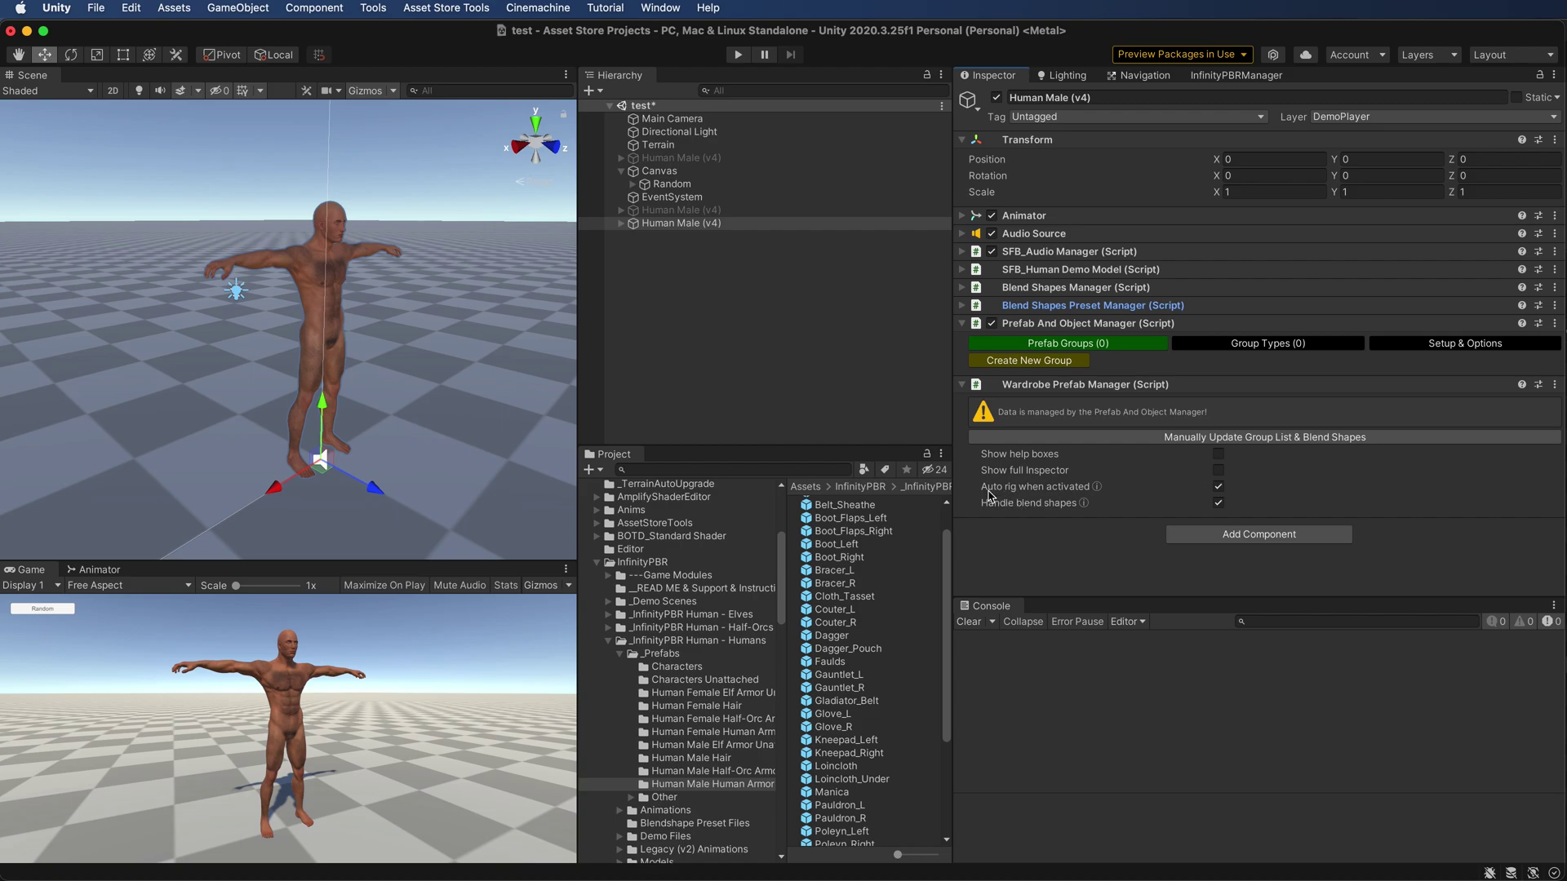
{"action": "mouse_move", "coordinate": [988, 492]}
{"action": "left_click", "coordinate": [962, 385]}
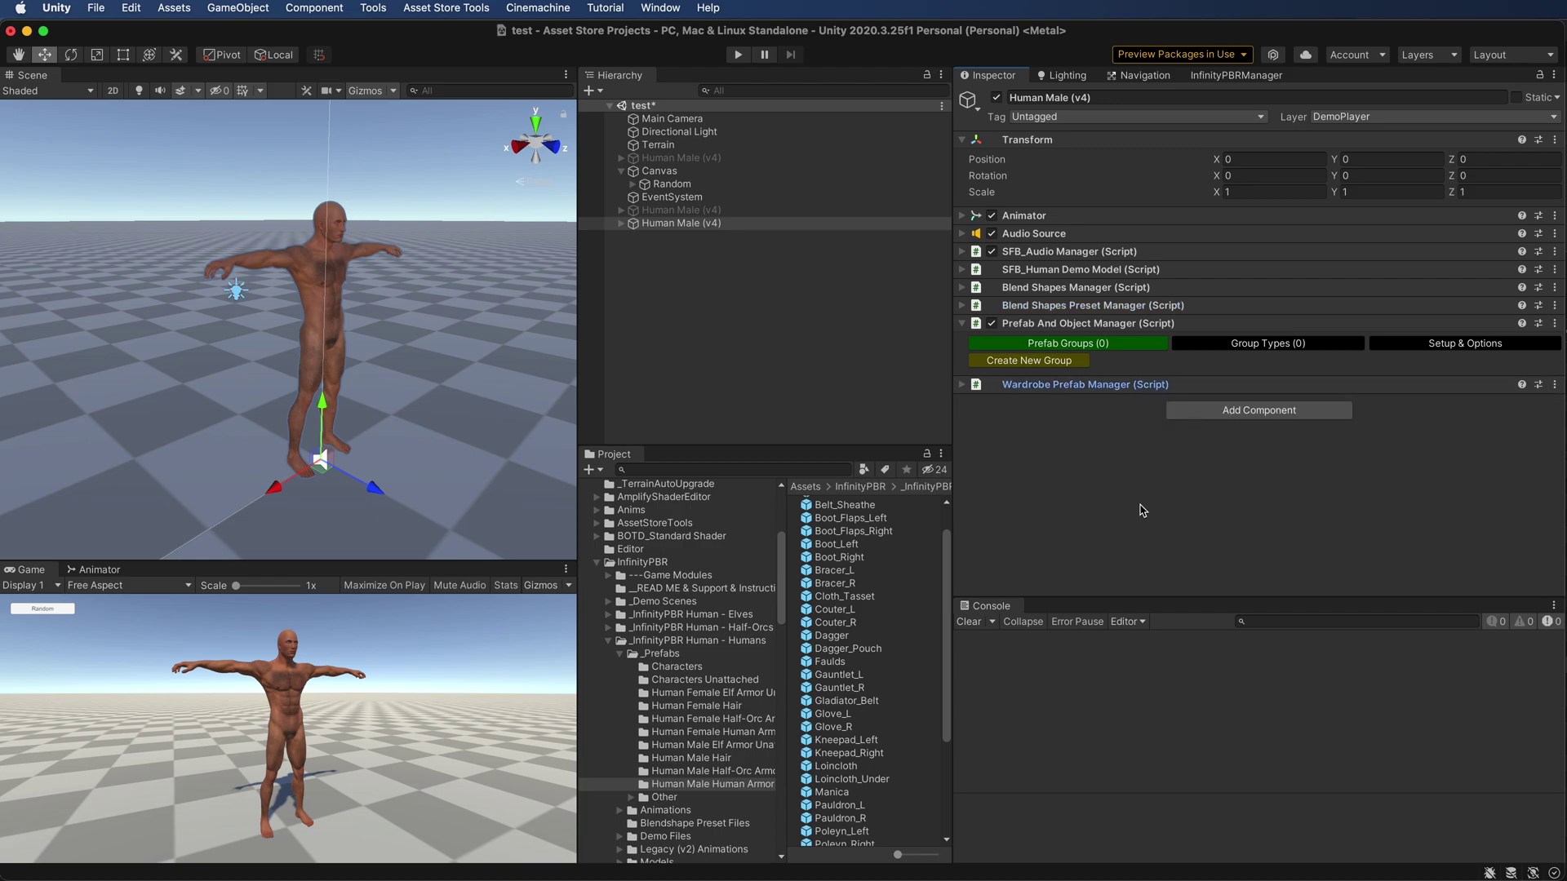
Review the Prefab And Object Manager's setup options, showing its help boxes briefly and hiding them again
{"action": "left_click", "coordinate": [1447, 346]}
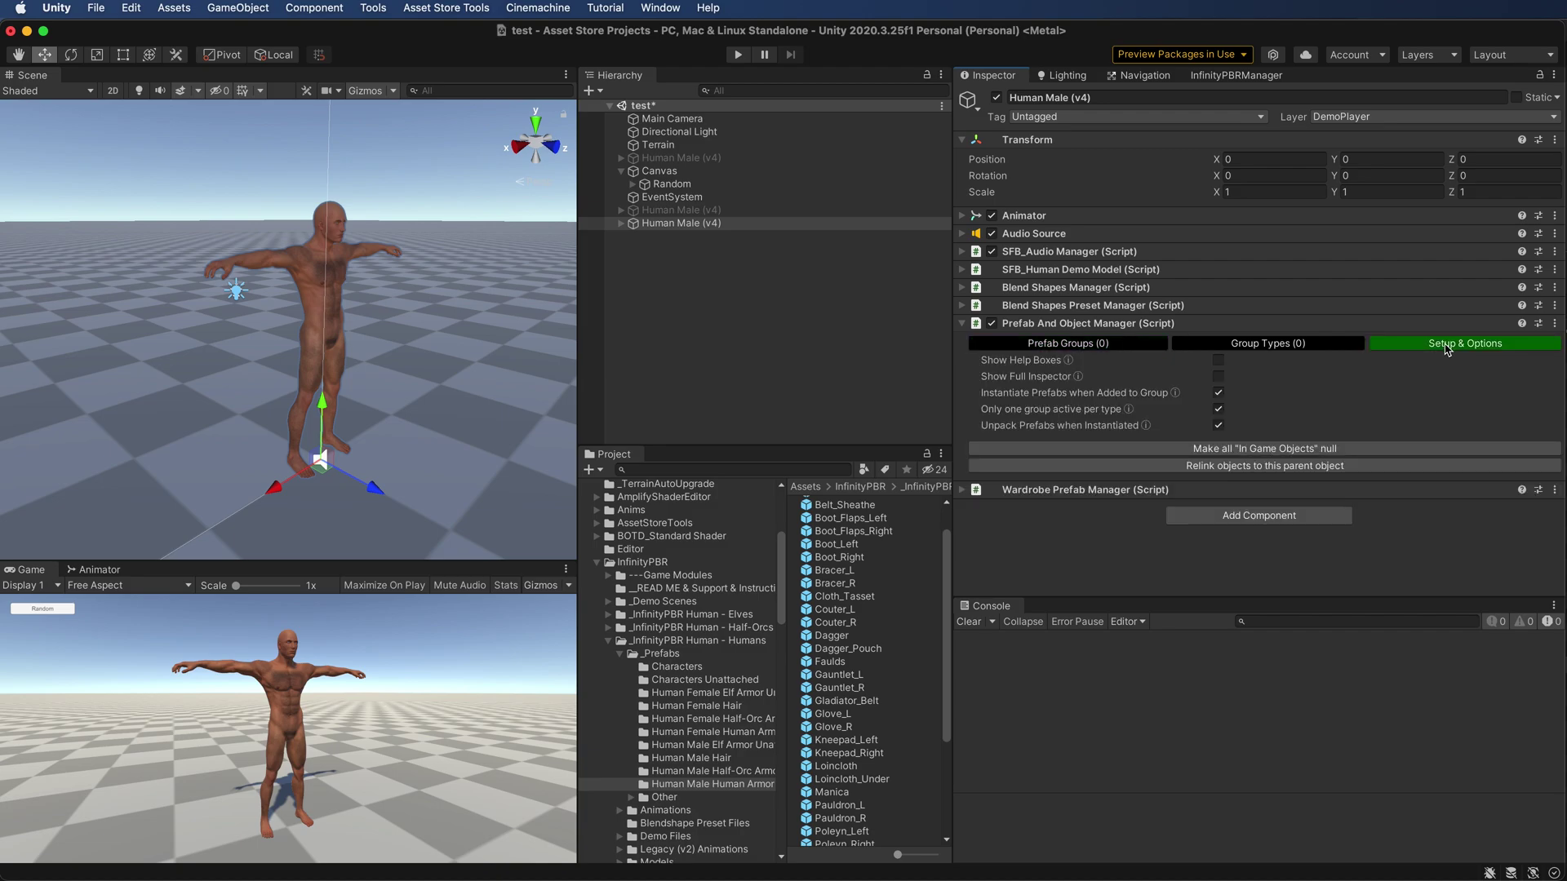
{"action": "left_click", "coordinate": [1218, 360]}
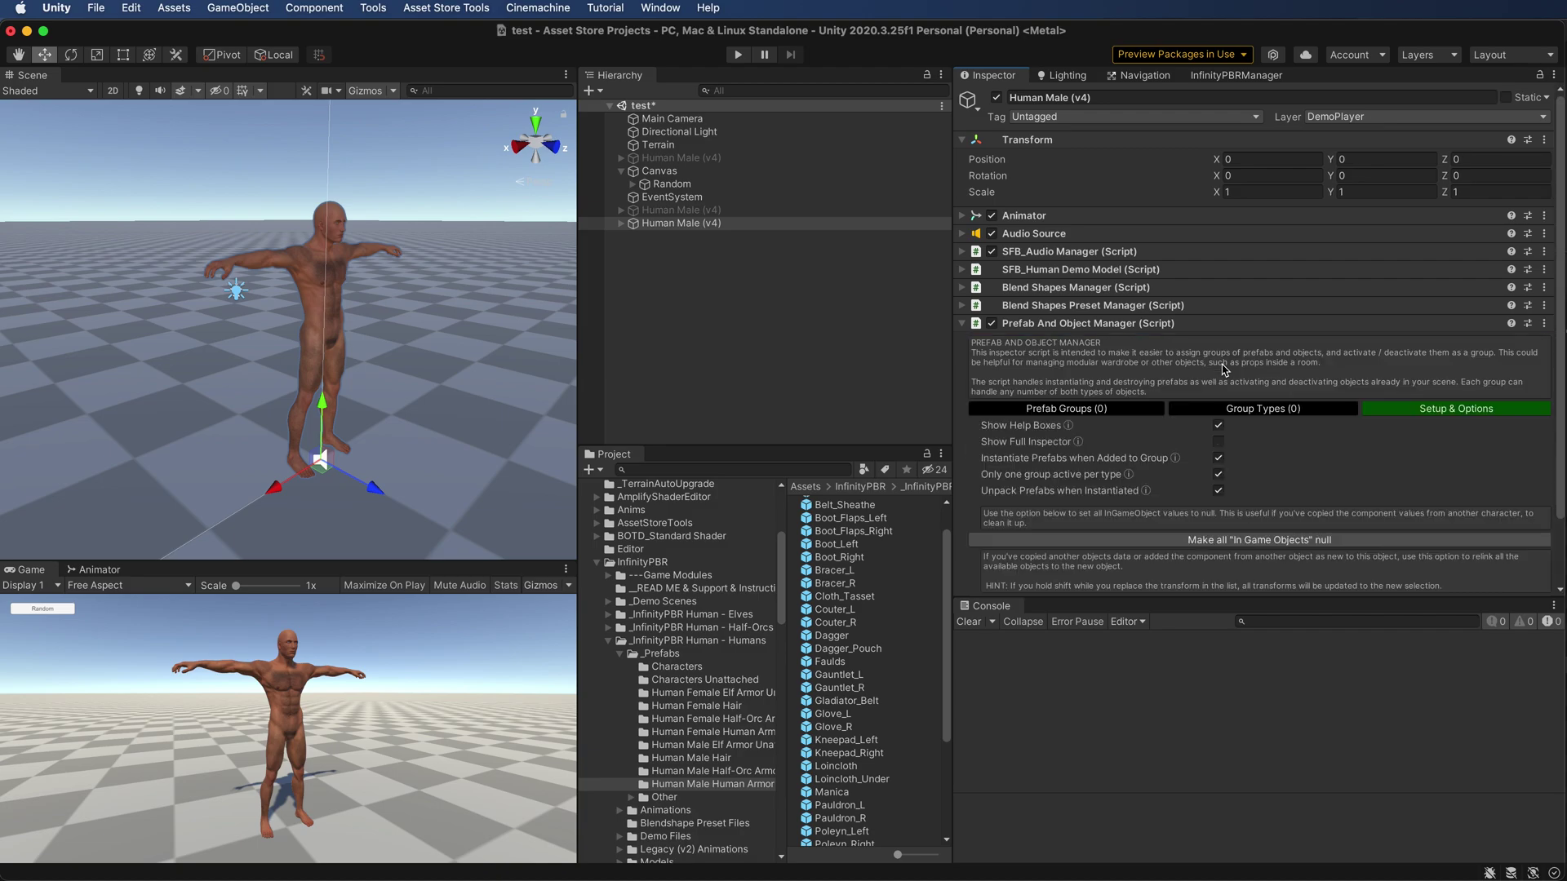
{"action": "left_click", "coordinate": [1219, 427]}
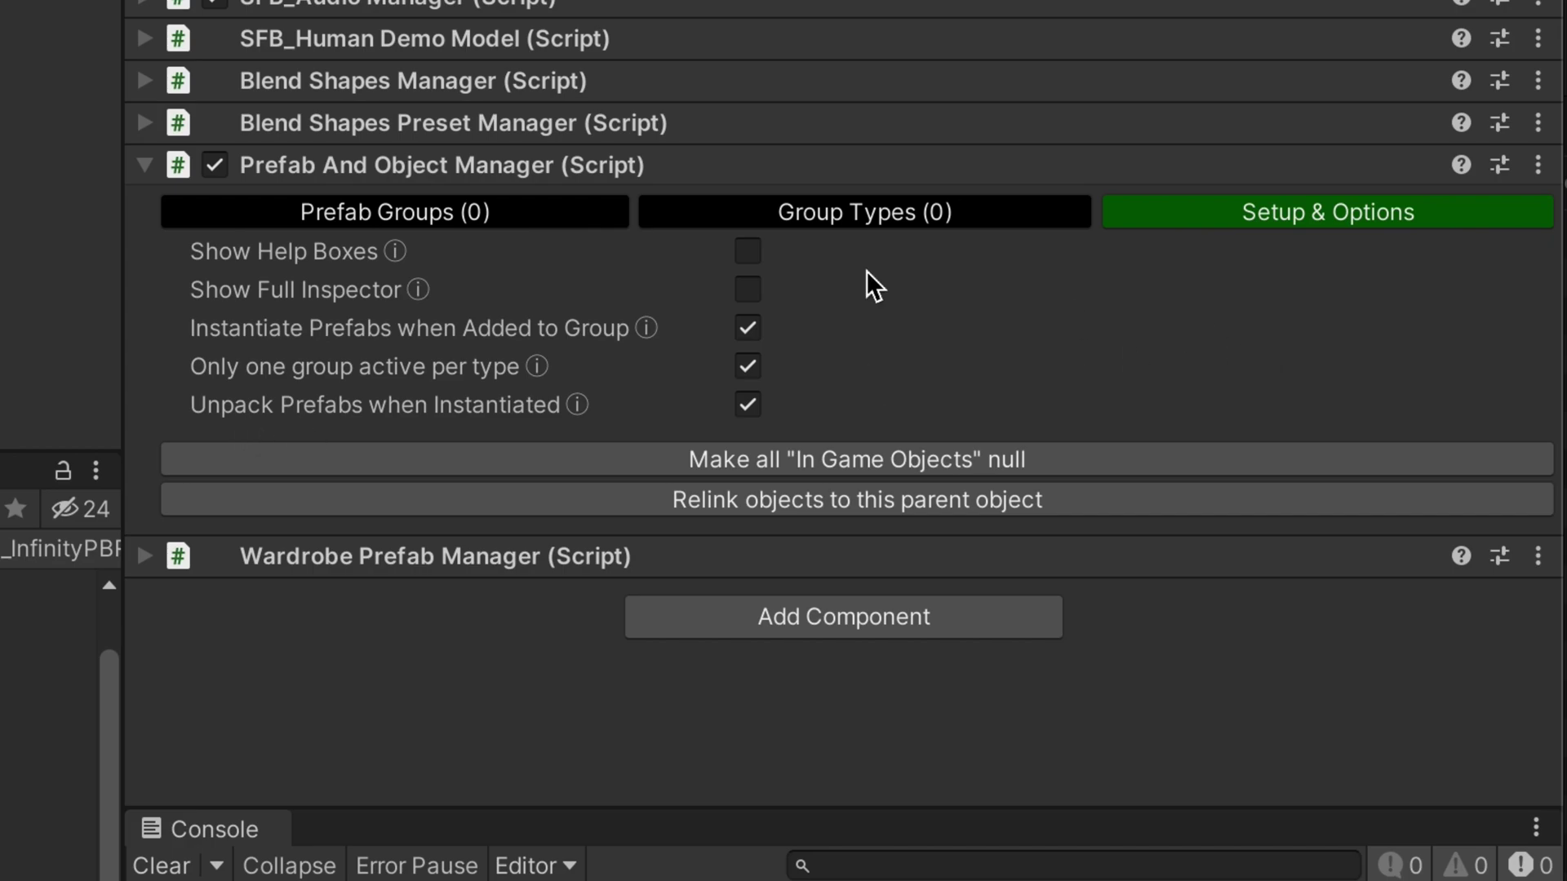
Create a new prefab group named Base Wardrobe and assign it the type Body
{"action": "left_click", "coordinate": [489, 215]}
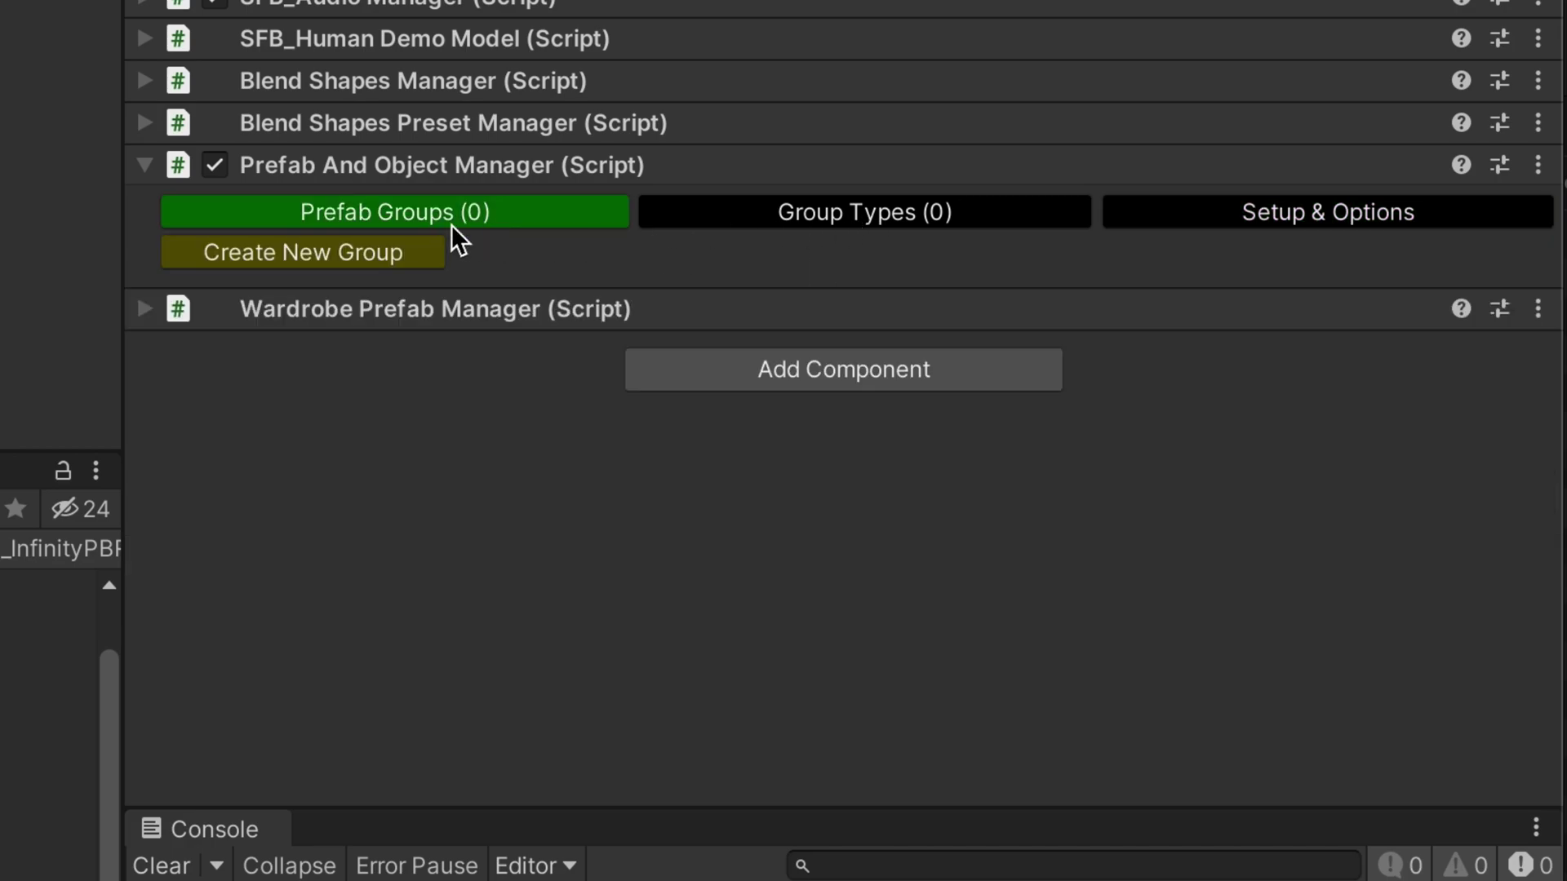
{"action": "left_click", "coordinate": [267, 251]}
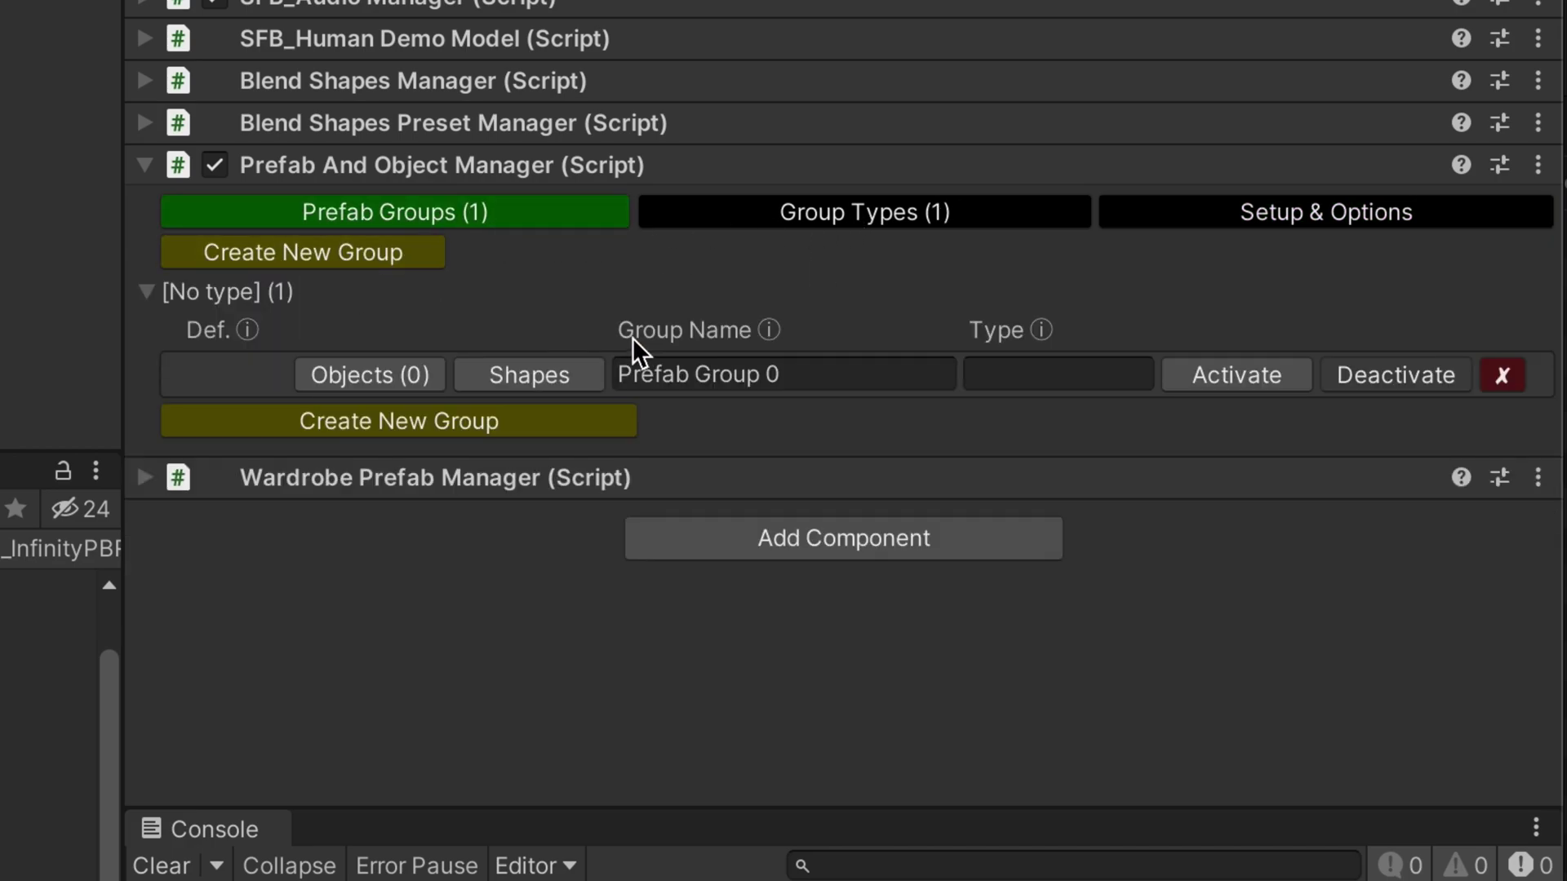
{"action": "left_click", "coordinate": [836, 375]}
{"action": "type", "text": "Base Wardrobe"}
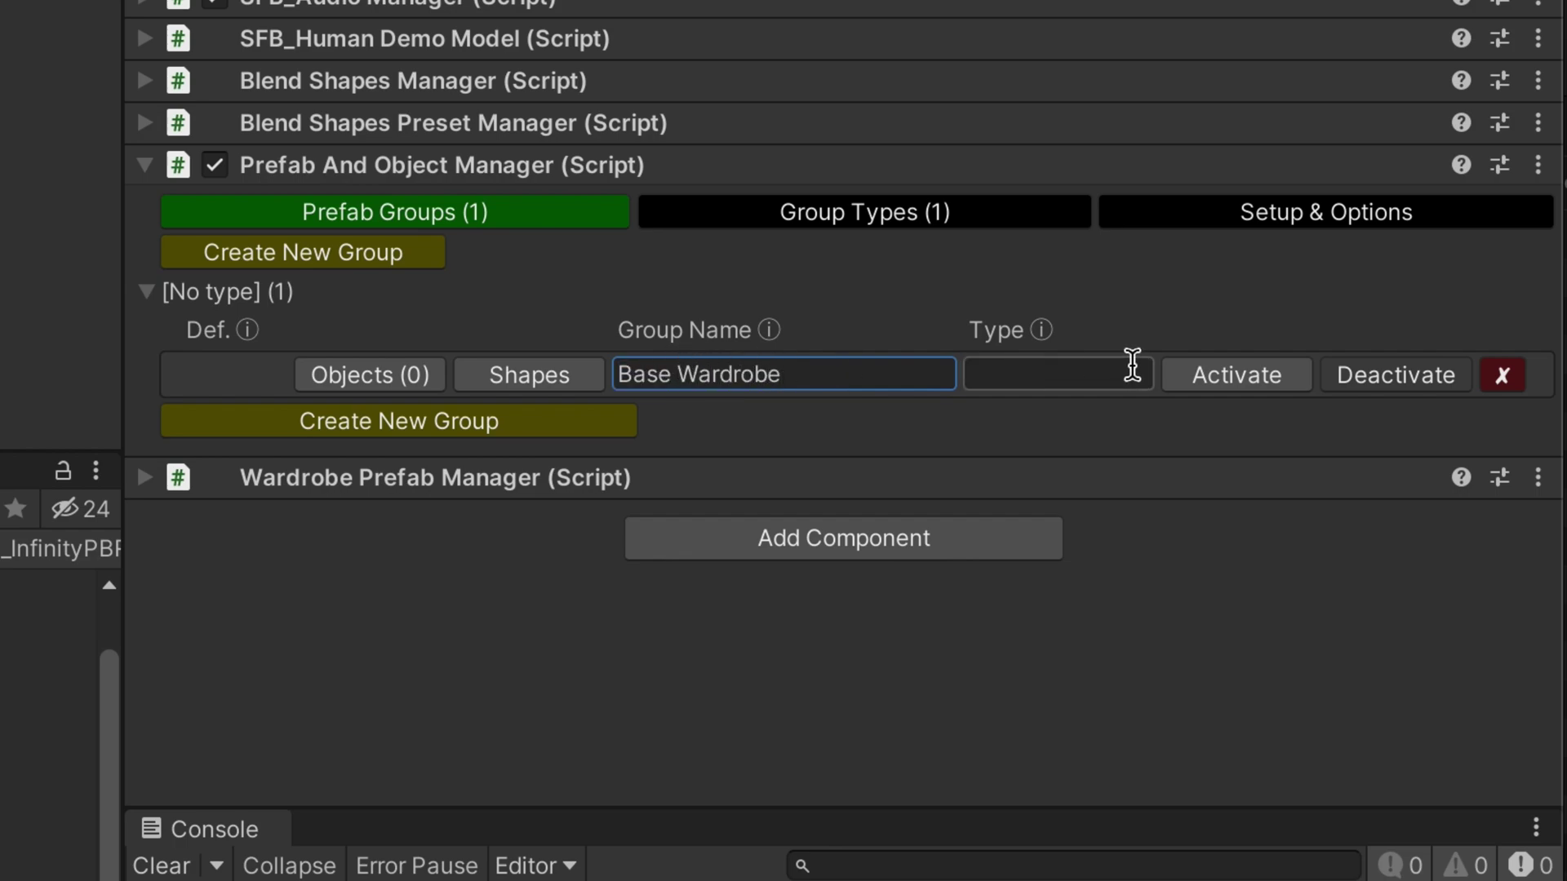
{"action": "left_click", "coordinate": [1027, 377]}
{"action": "type", "text": "W"}
{"action": "key", "text": "BackSpace"}
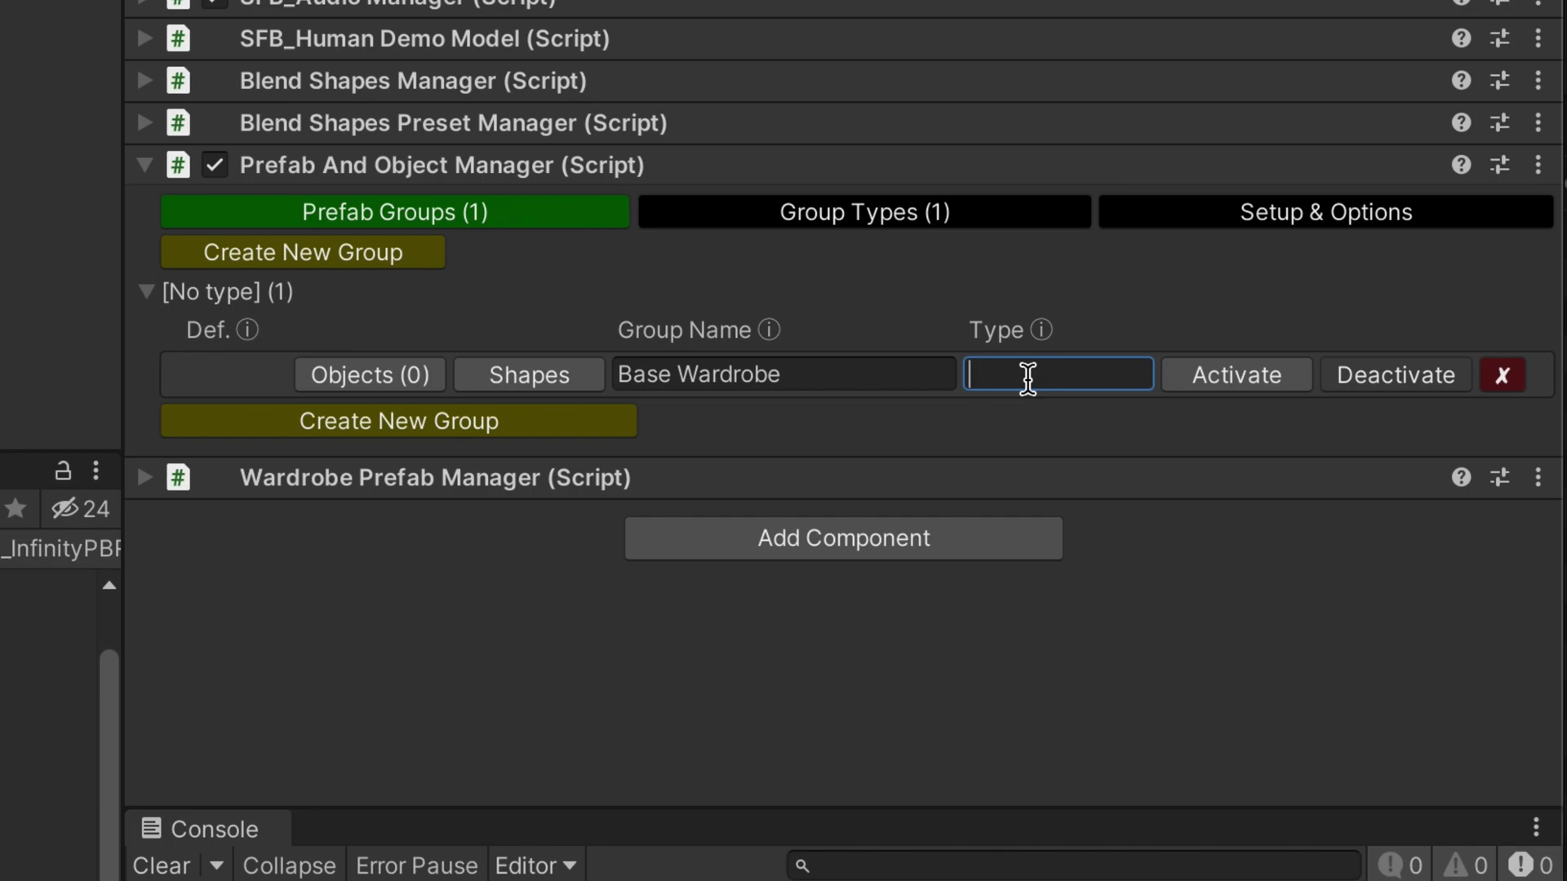
{"action": "type", "text": "Body"}
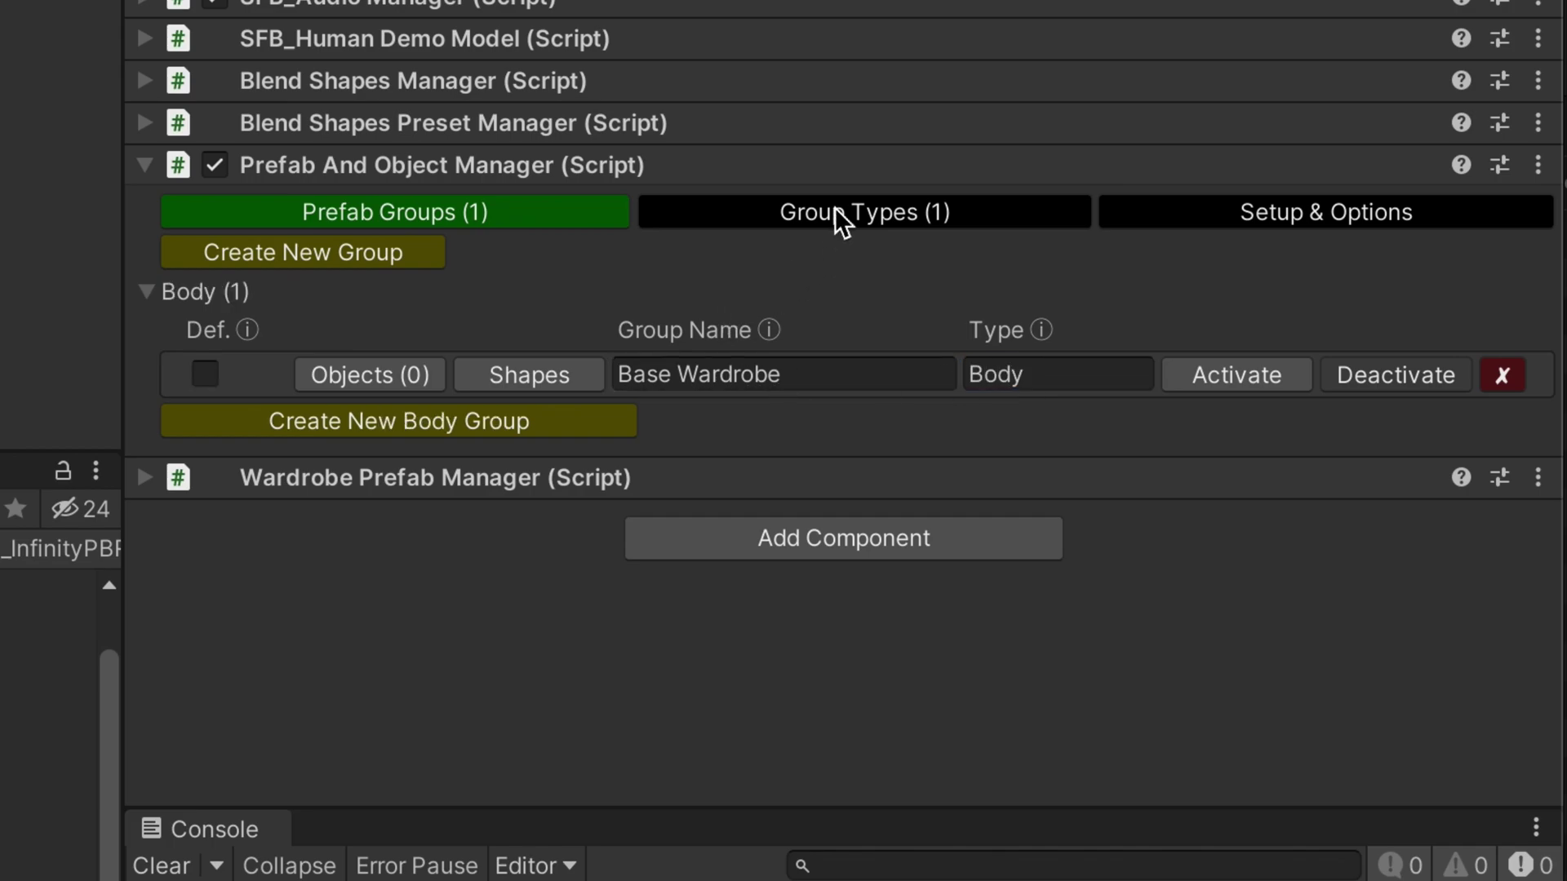
Rename the Body group type to Bodys and check the type shown in the prefab groups list
{"action": "left_click", "coordinate": [840, 216]}
{"action": "left_click", "coordinate": [304, 257]}
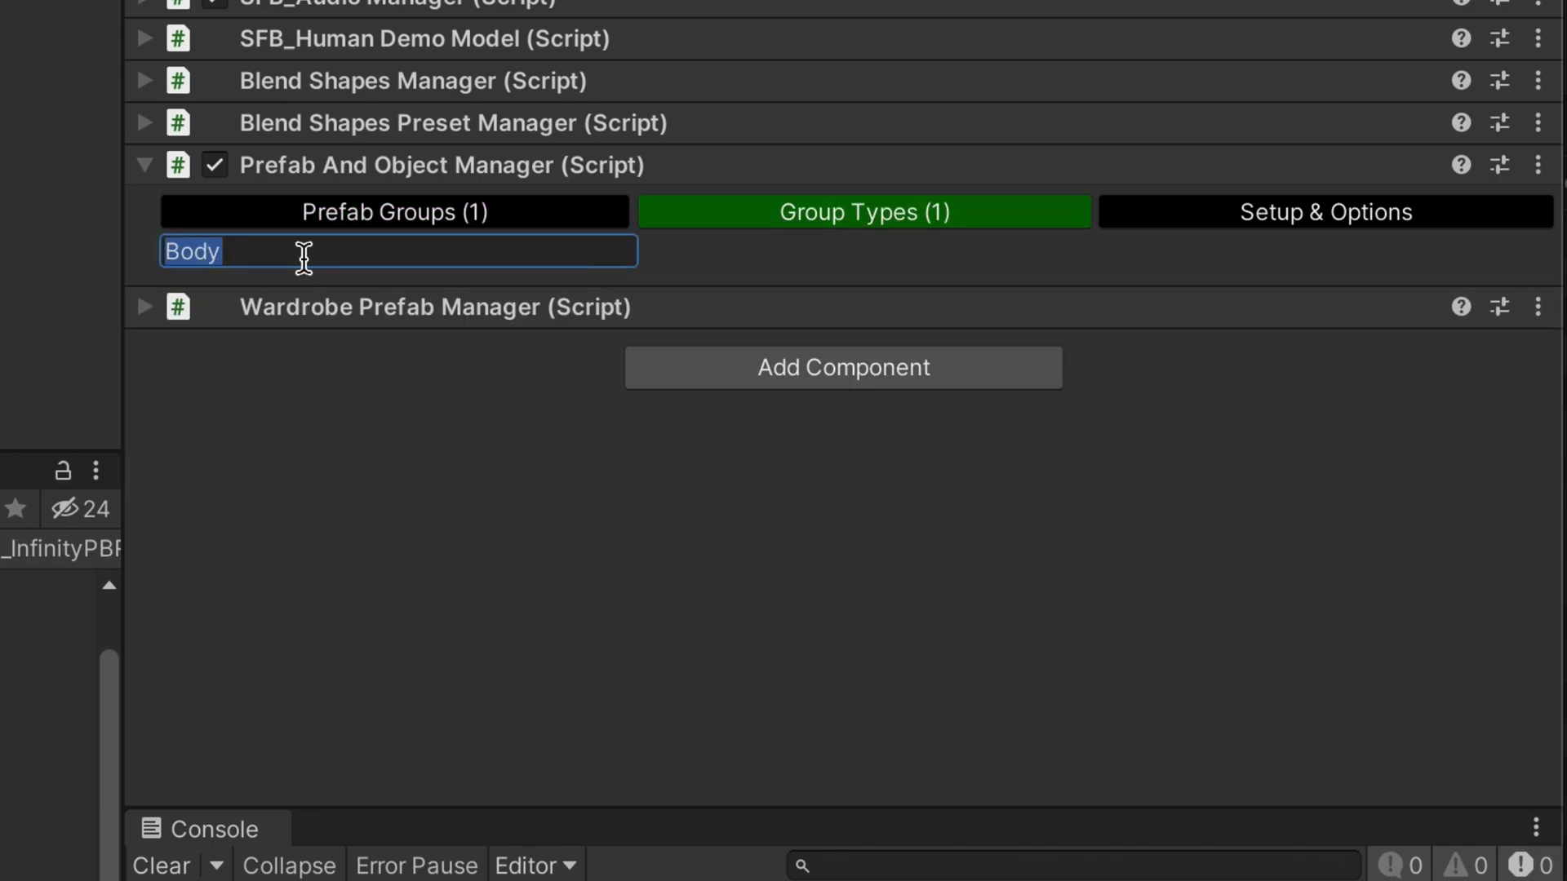
{"action": "left_click", "coordinate": [304, 257]}
{"action": "type", "text": "s"}
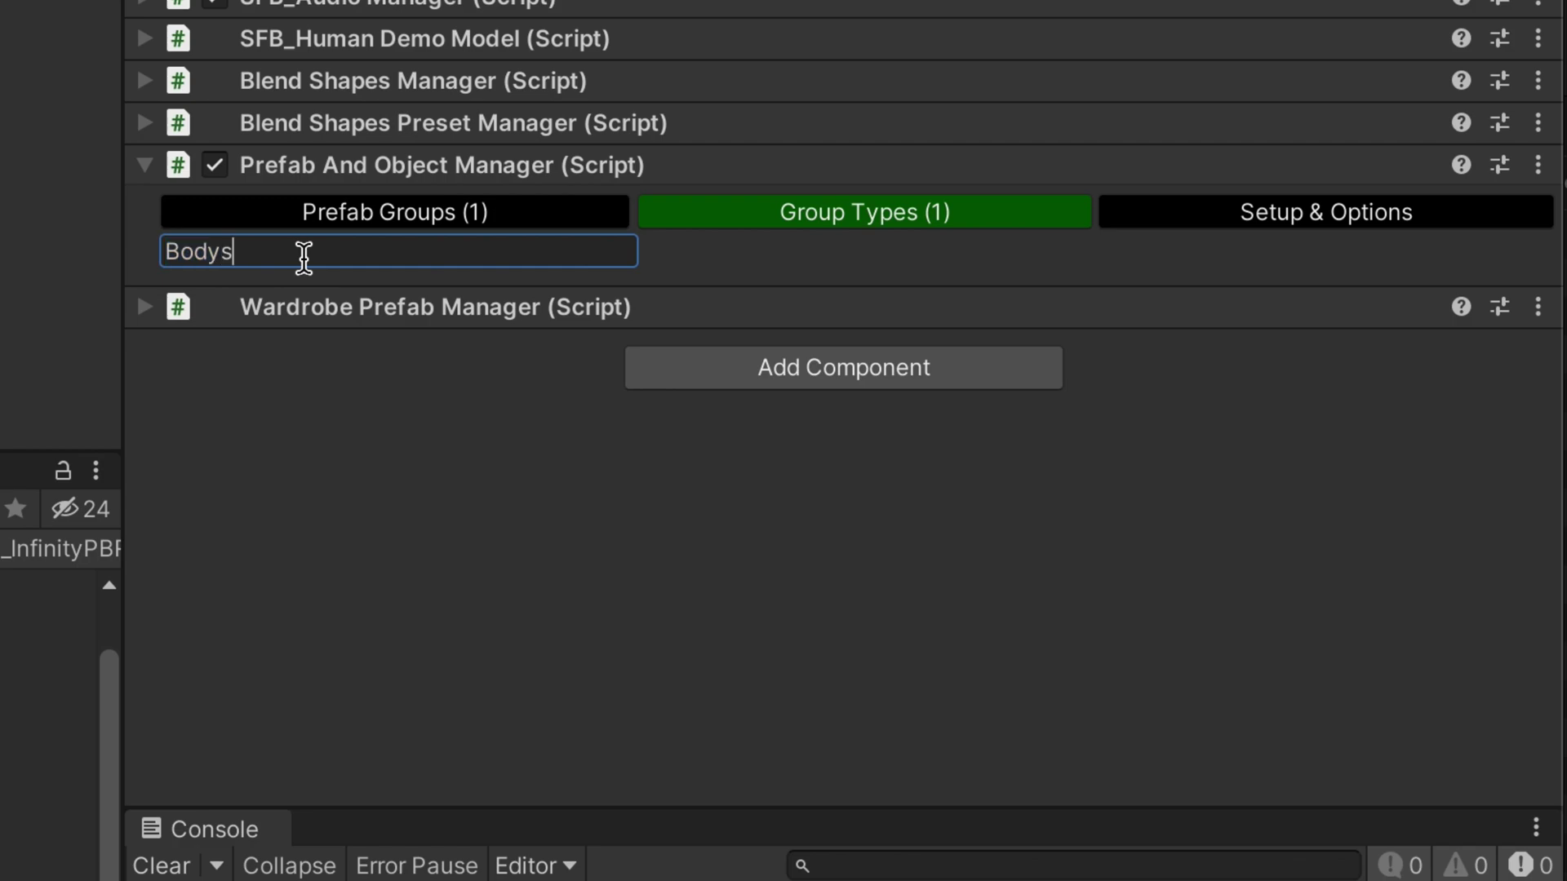
{"action": "left_click", "coordinate": [322, 210]}
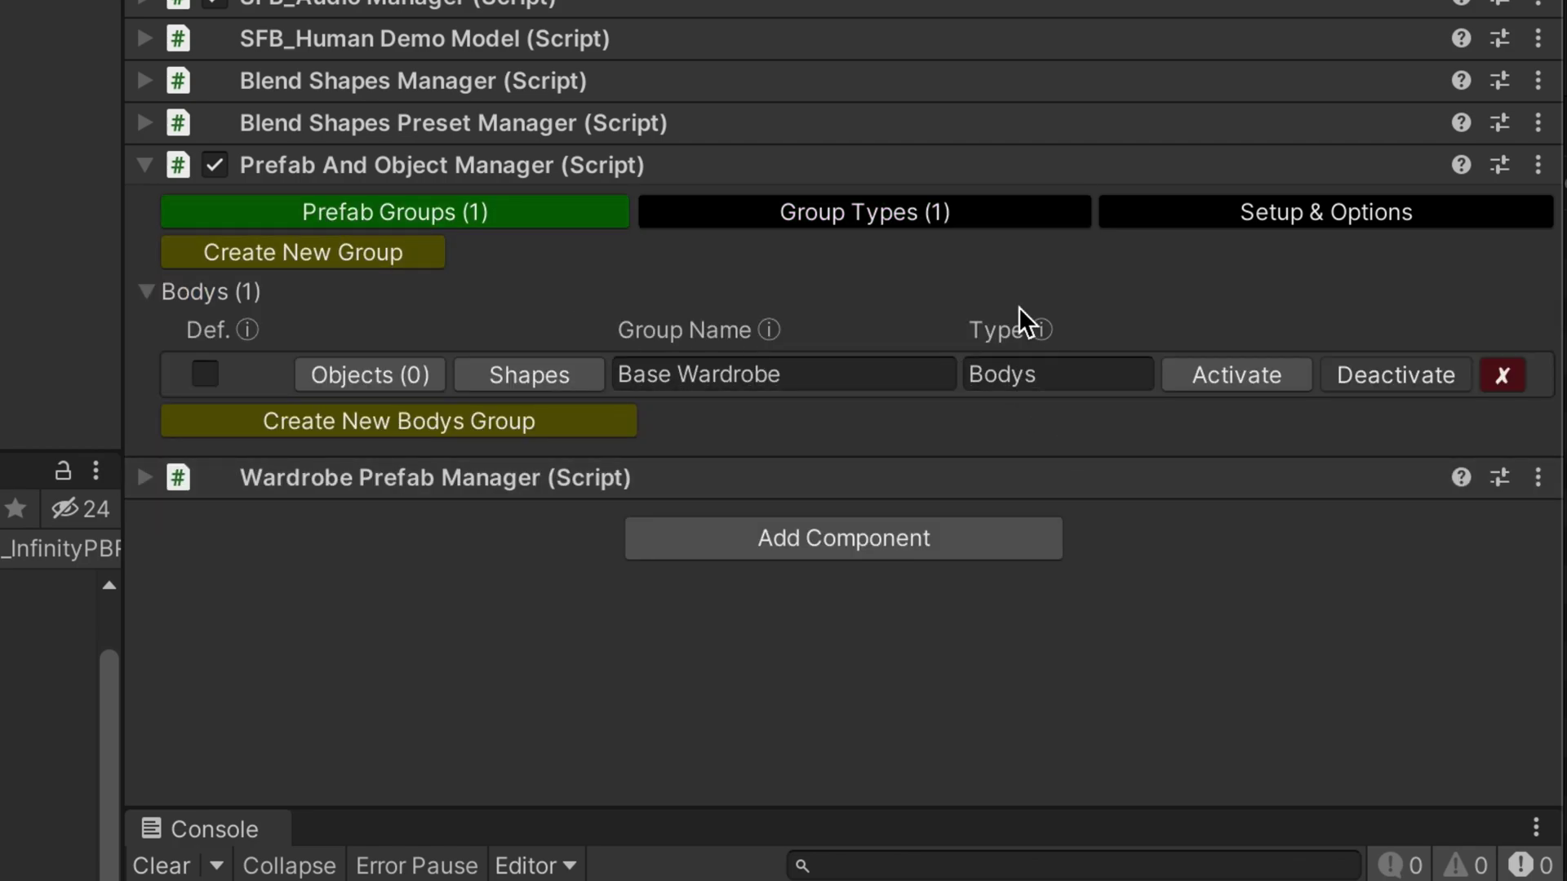
Restore the group type's name to Body and return to the prefab groups list
{"action": "left_click", "coordinate": [895, 214]}
{"action": "left_click", "coordinate": [376, 258]}
{"action": "left_click", "coordinate": [376, 258]}
{"action": "key", "text": "BackSpace"}
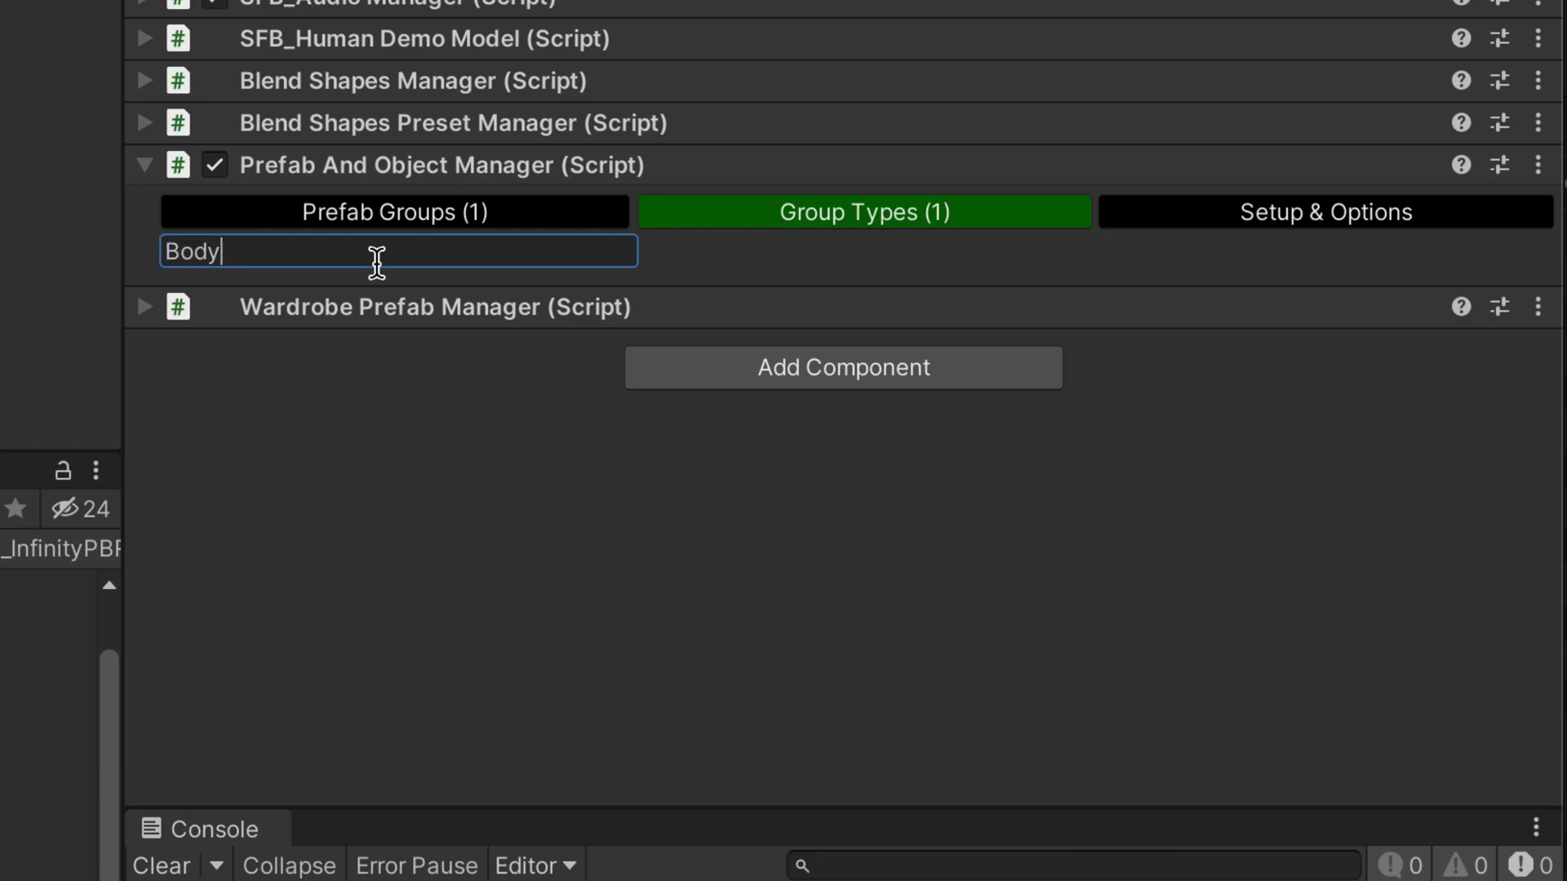
{"action": "left_click", "coordinate": [387, 215]}
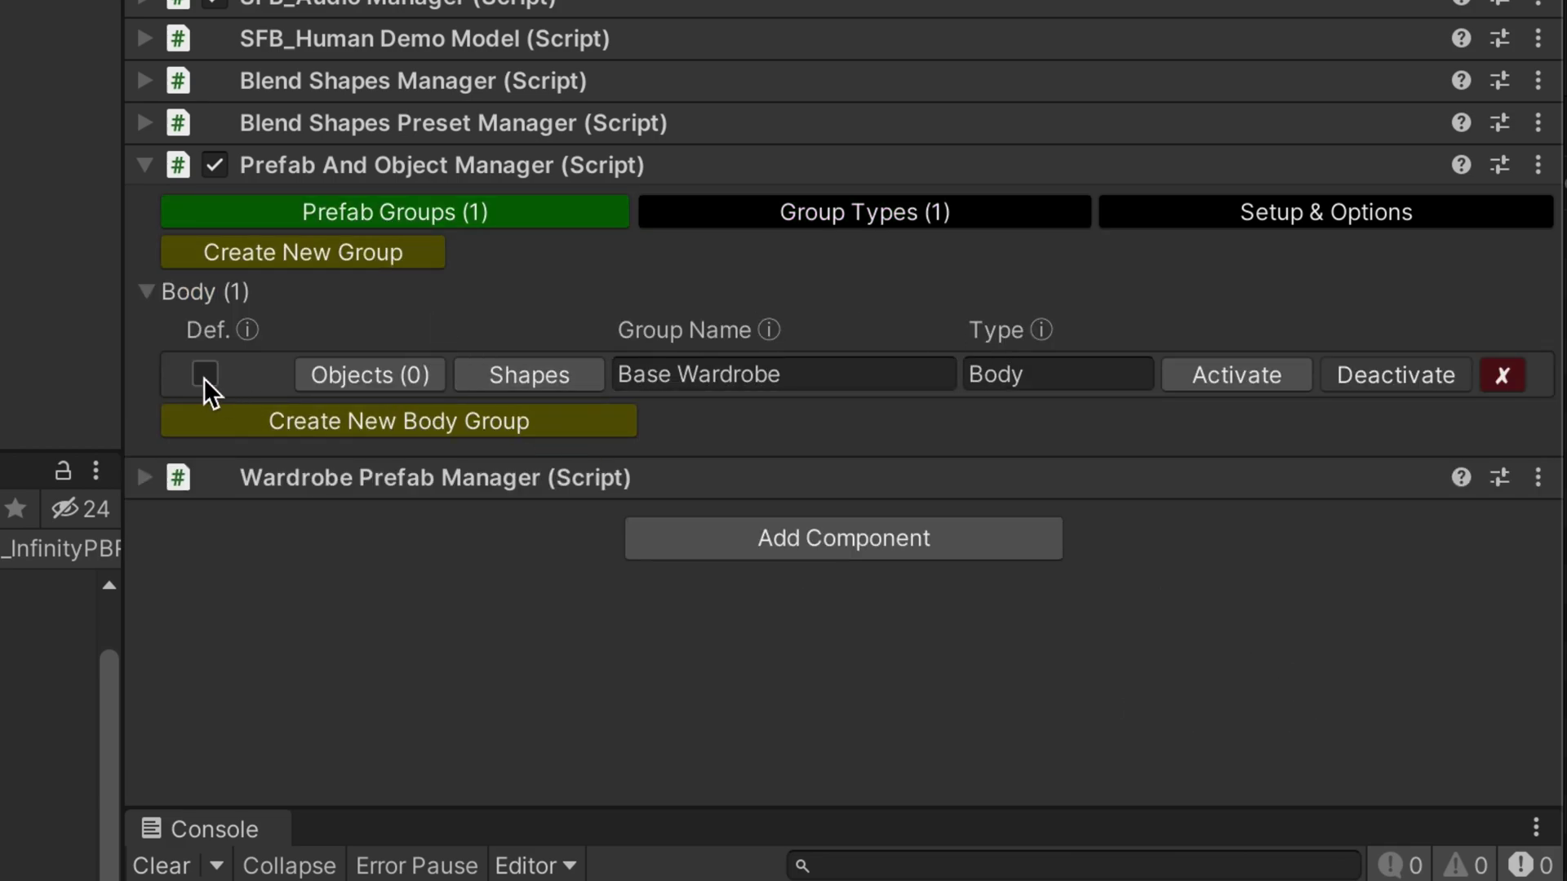
Make Base Wardrobe the default Body group and add the Trousers prefab from the Human Male Human Armor folder to it
{"action": "left_click", "coordinate": [206, 374]}
{"action": "left_click", "coordinate": [333, 377]}
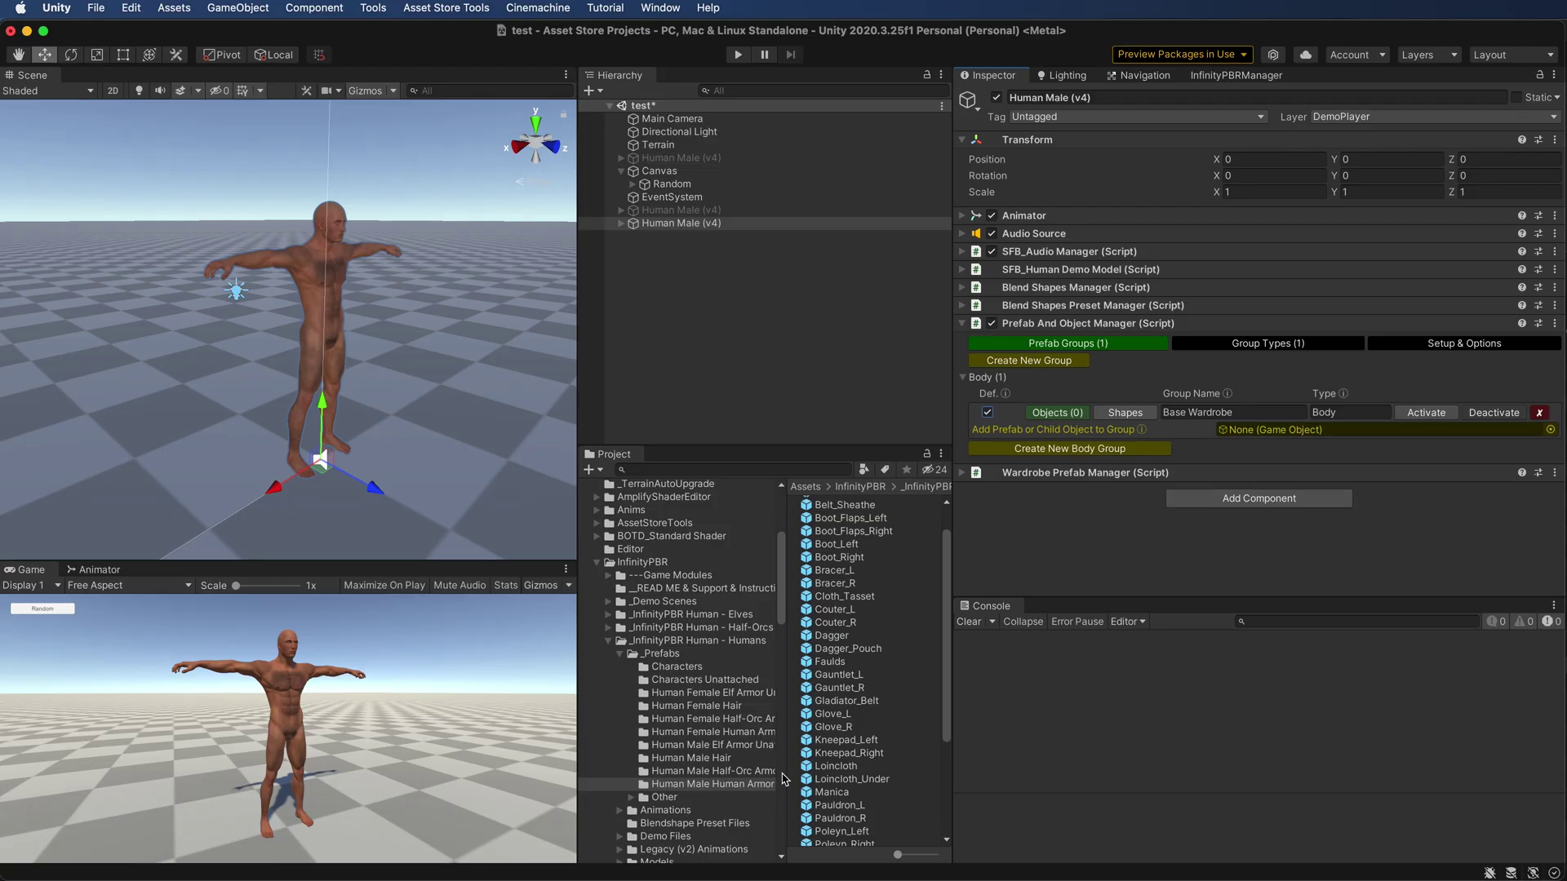
{"action": "scroll", "coordinate": [852, 742], "scroll_direction": "down", "scroll_amount": 3}
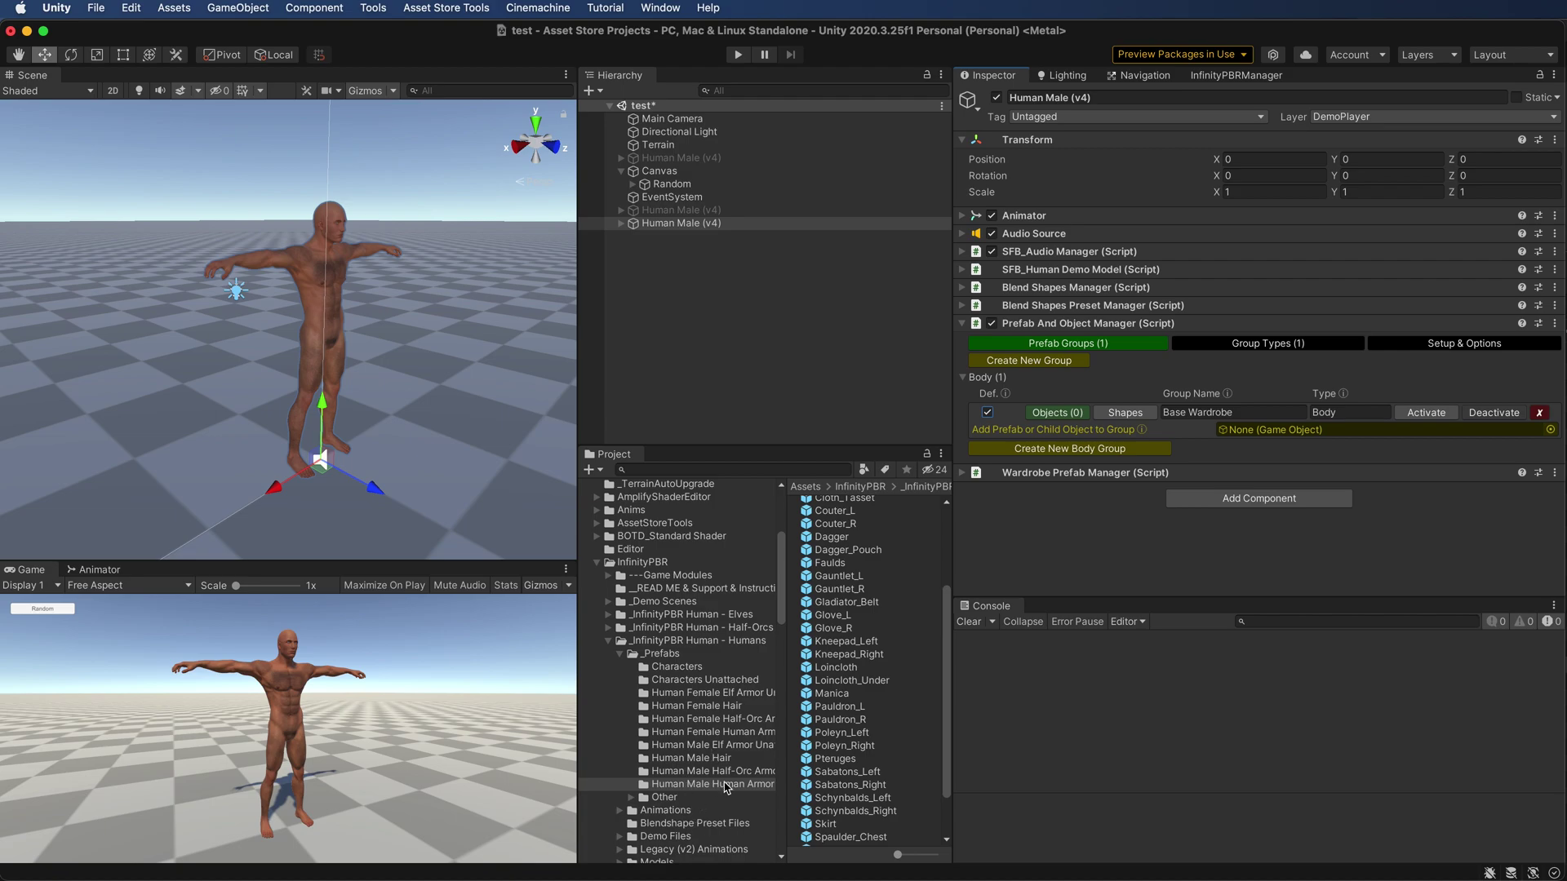
{"action": "scroll", "coordinate": [845, 787], "scroll_direction": "down", "scroll_amount": 2}
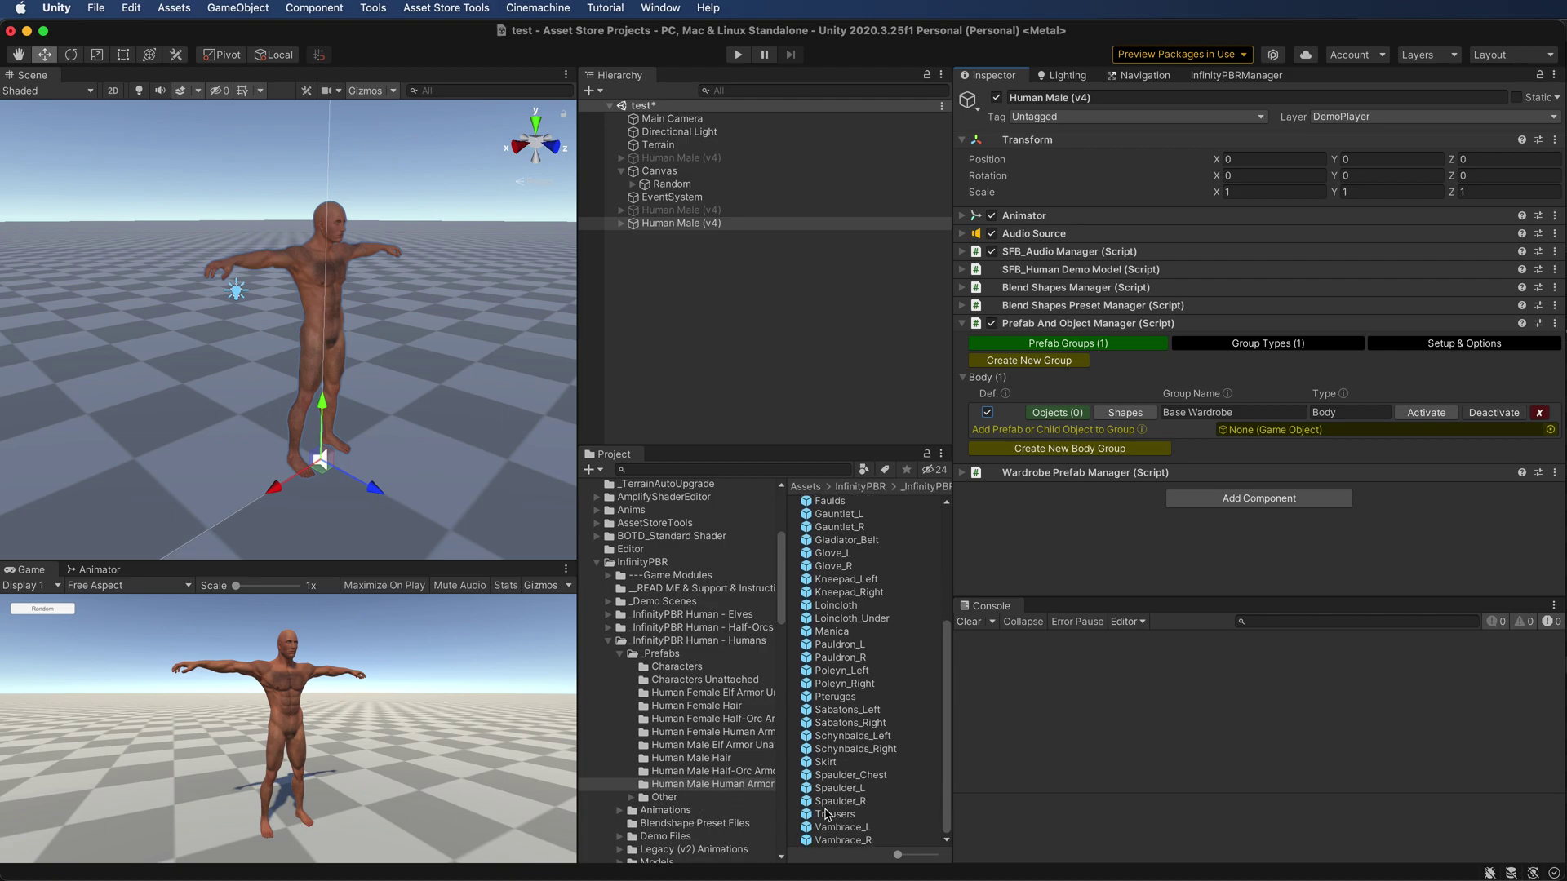
{"action": "left_click_drag", "start_coordinate": [827, 814], "coordinate": [1305, 430]}
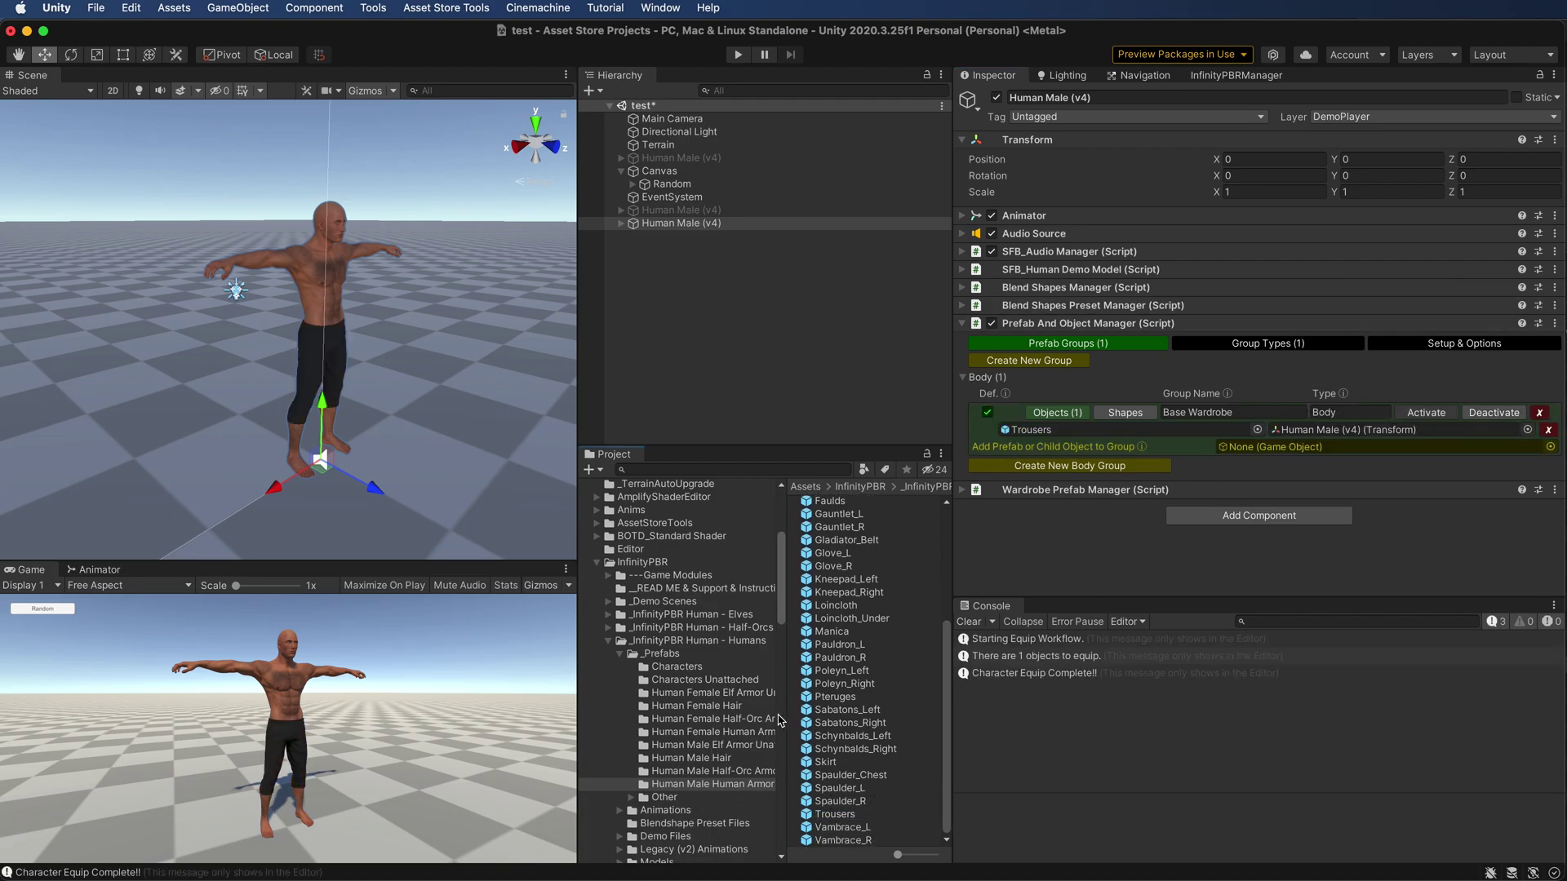
Add the Shirt and Sleeves prefabs from the Human Male Elf Armor folder to the Base Wardrobe group
{"action": "left_click", "coordinate": [729, 746]}
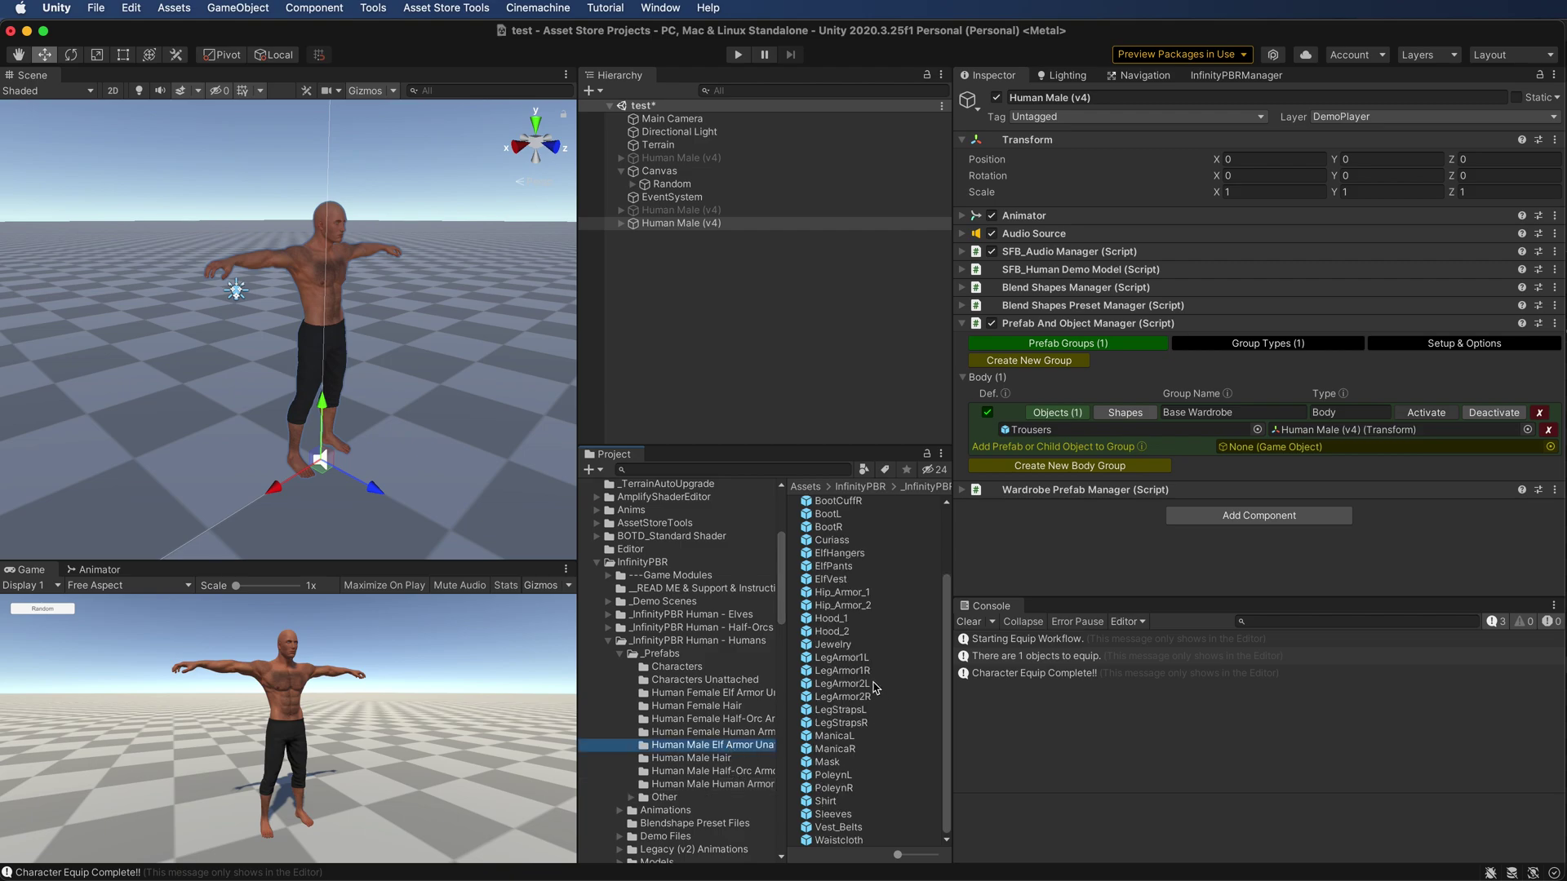
{"action": "left_click_drag", "start_coordinate": [841, 801], "coordinate": [1231, 449]}
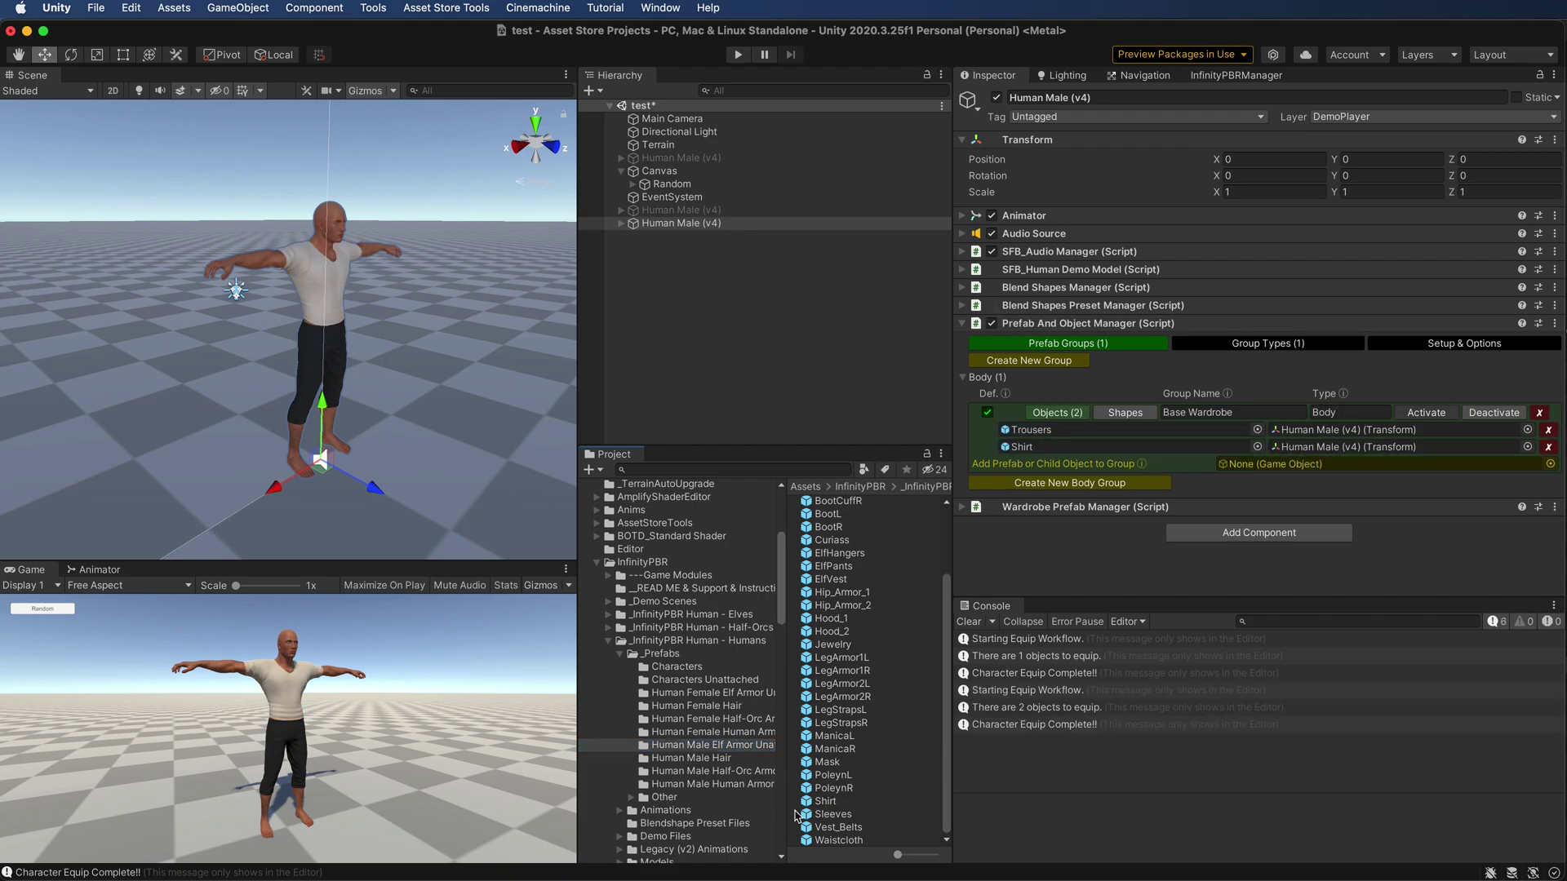
{"action": "left_click_drag", "start_coordinate": [830, 814], "coordinate": [1235, 467]}
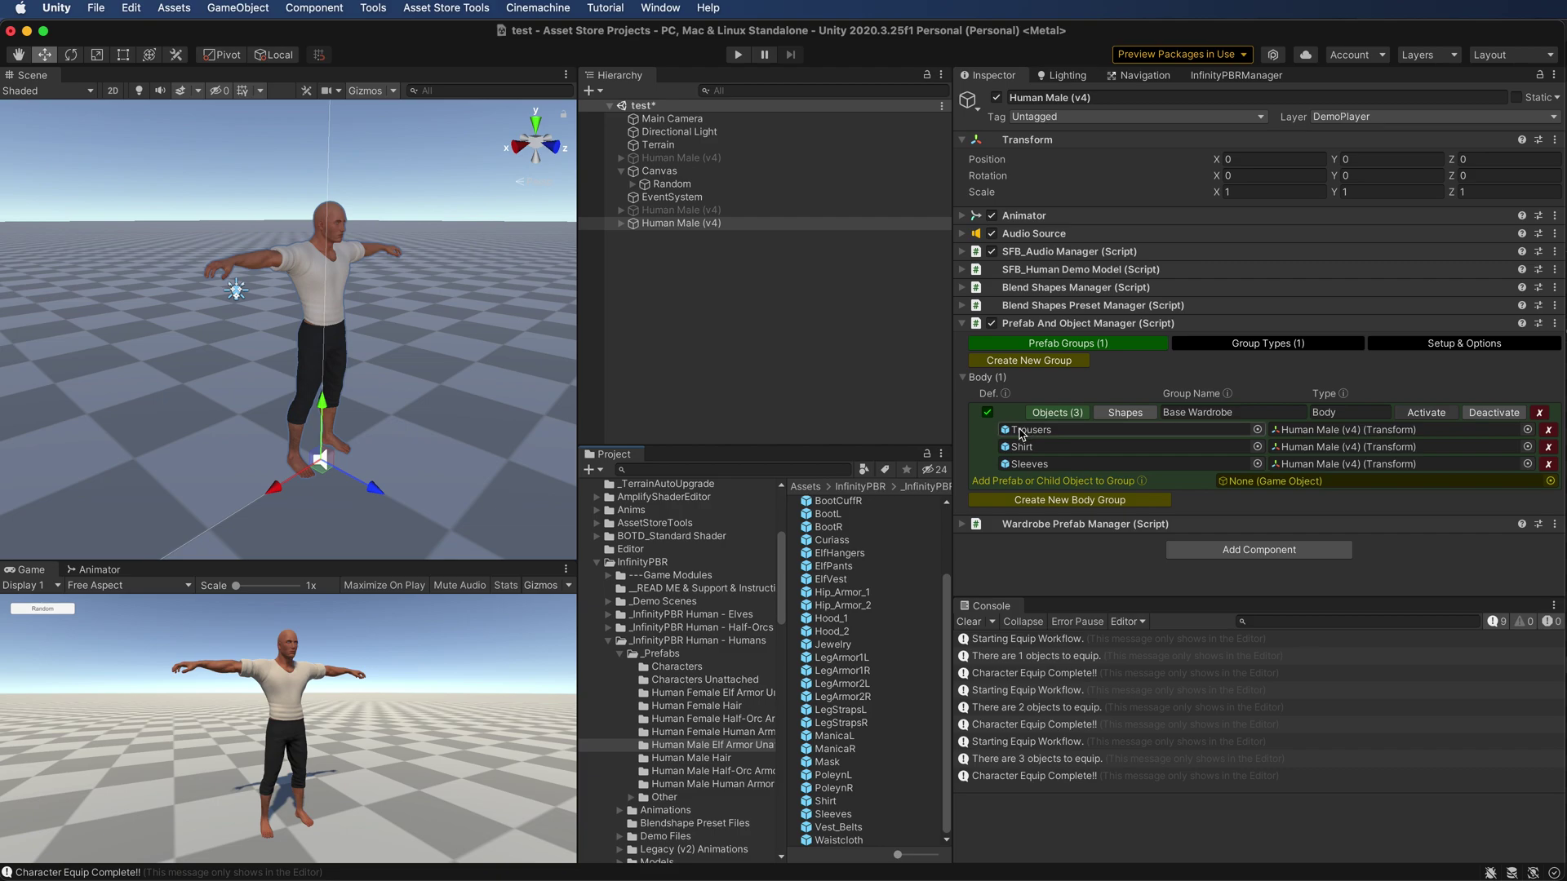
Create another prefab group named Shoes and assign it the type Feet
{"action": "left_click", "coordinate": [1026, 361]}
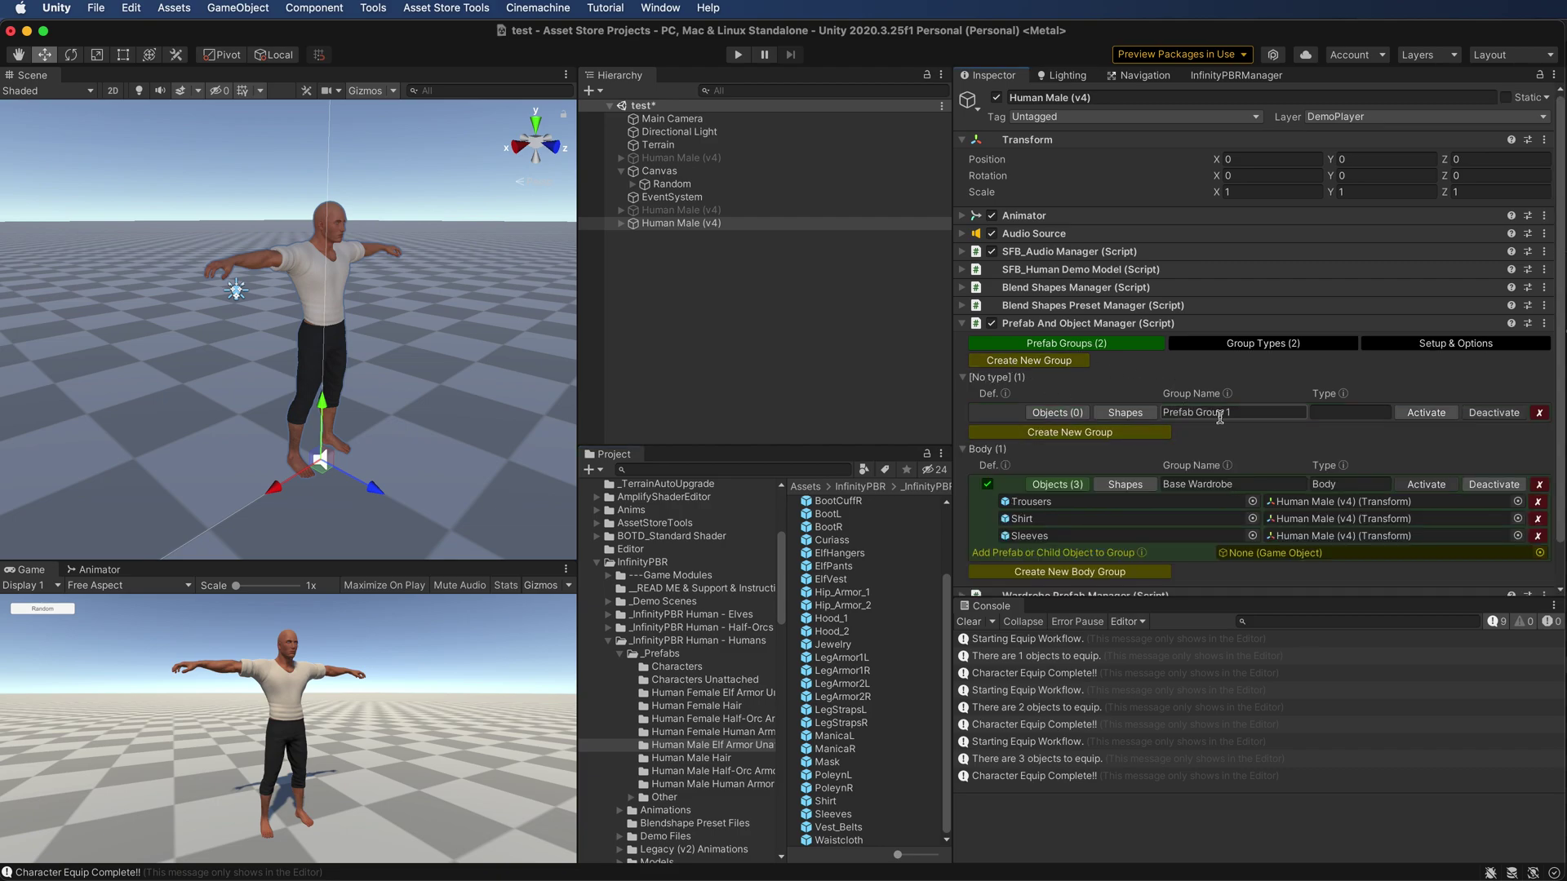
{"action": "left_click", "coordinate": [1237, 414]}
{"action": "type", "text": "Shoes"}
{"action": "left_click", "coordinate": [1312, 413]}
{"action": "type", "text": "Feet"}
{"action": "key", "text": "Return"}
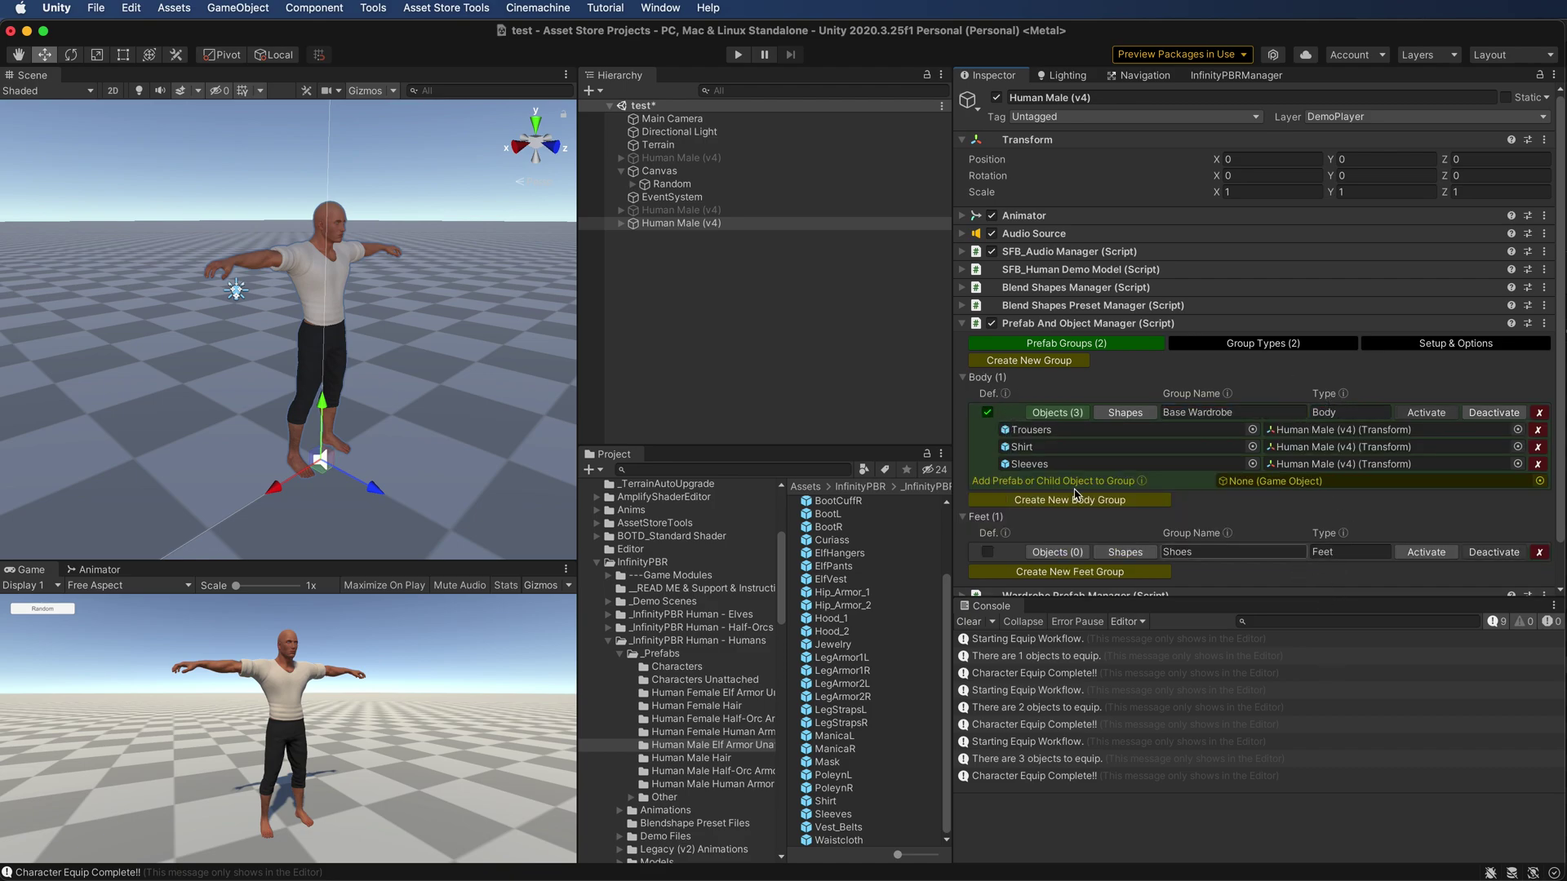
Make Shoes the default Feet group and add the ShoeL and ShoeR prefabs from the Human Male Half-Orc Armor folder
{"action": "left_click", "coordinate": [964, 379]}
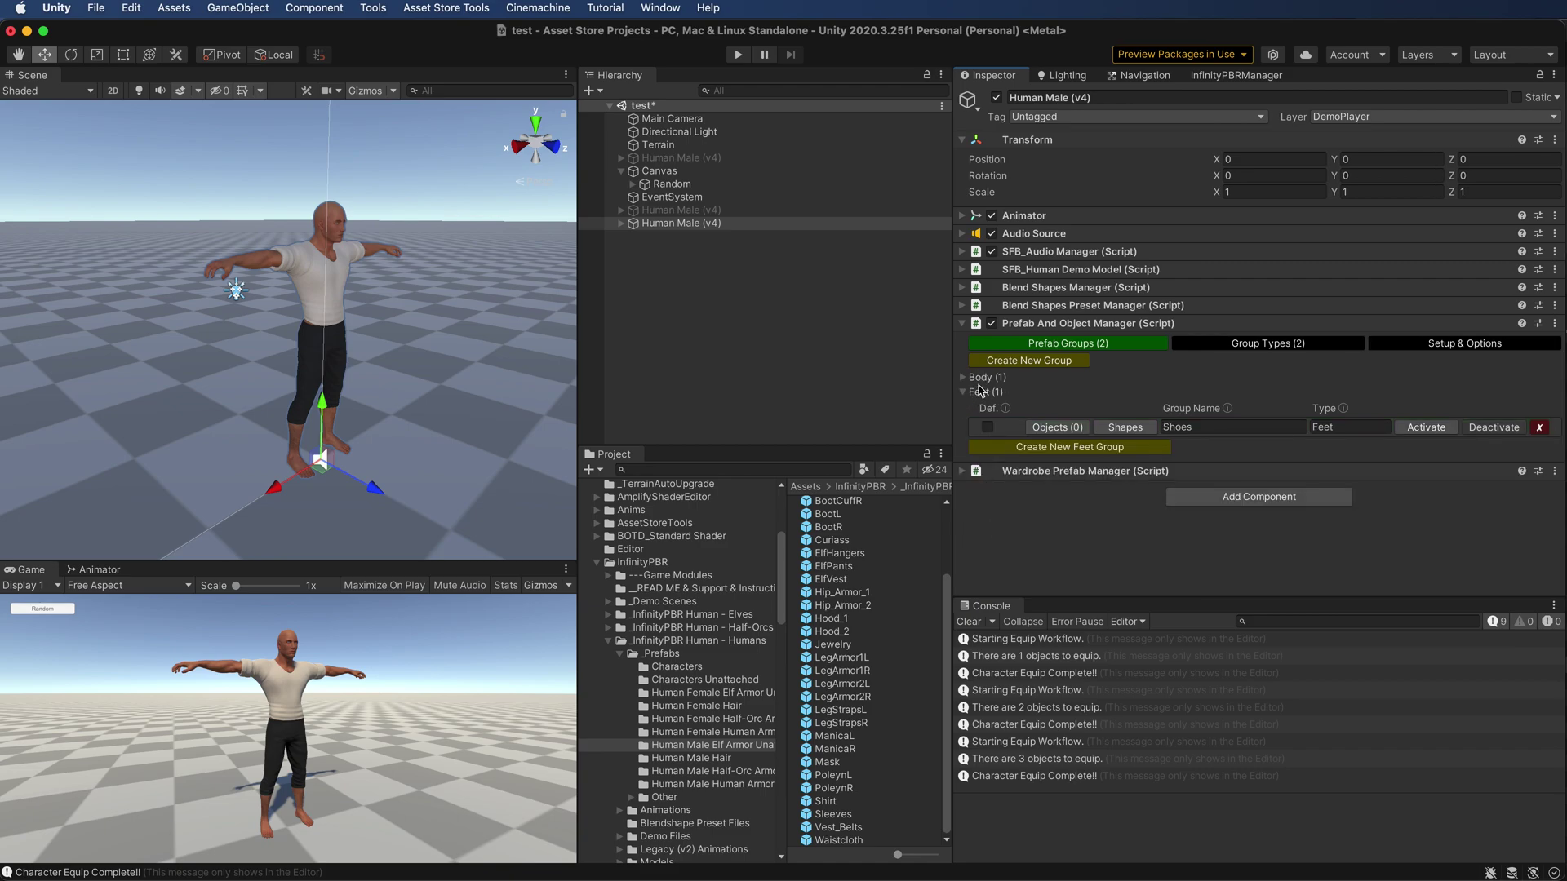
{"action": "left_click", "coordinate": [1036, 428]}
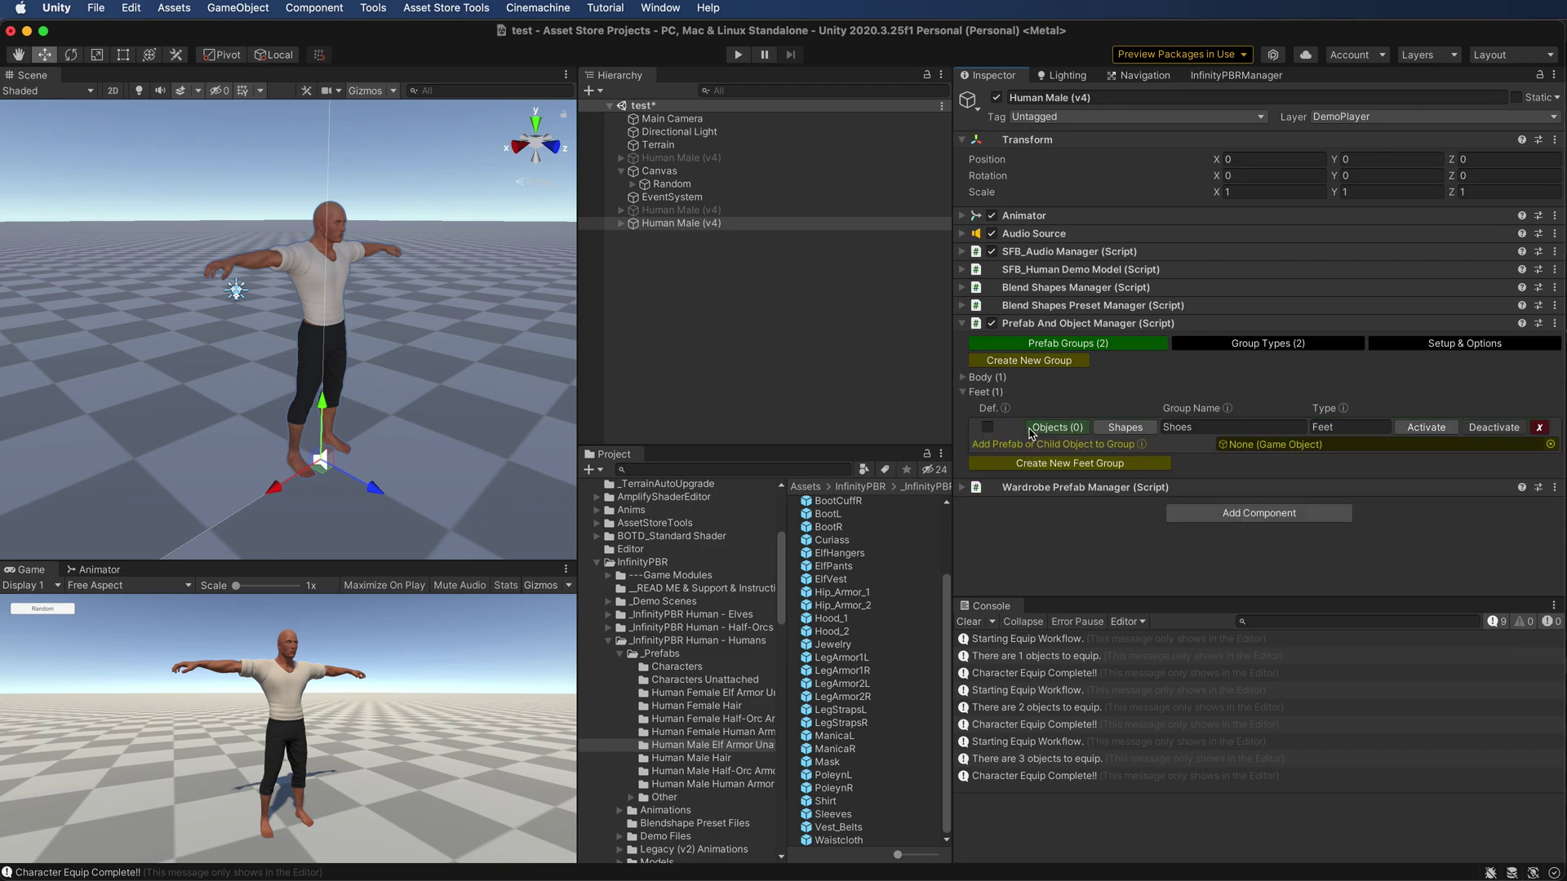
{"action": "left_click", "coordinate": [725, 772]}
{"action": "scroll", "coordinate": [865, 781], "scroll_direction": "down", "scroll_amount": 6}
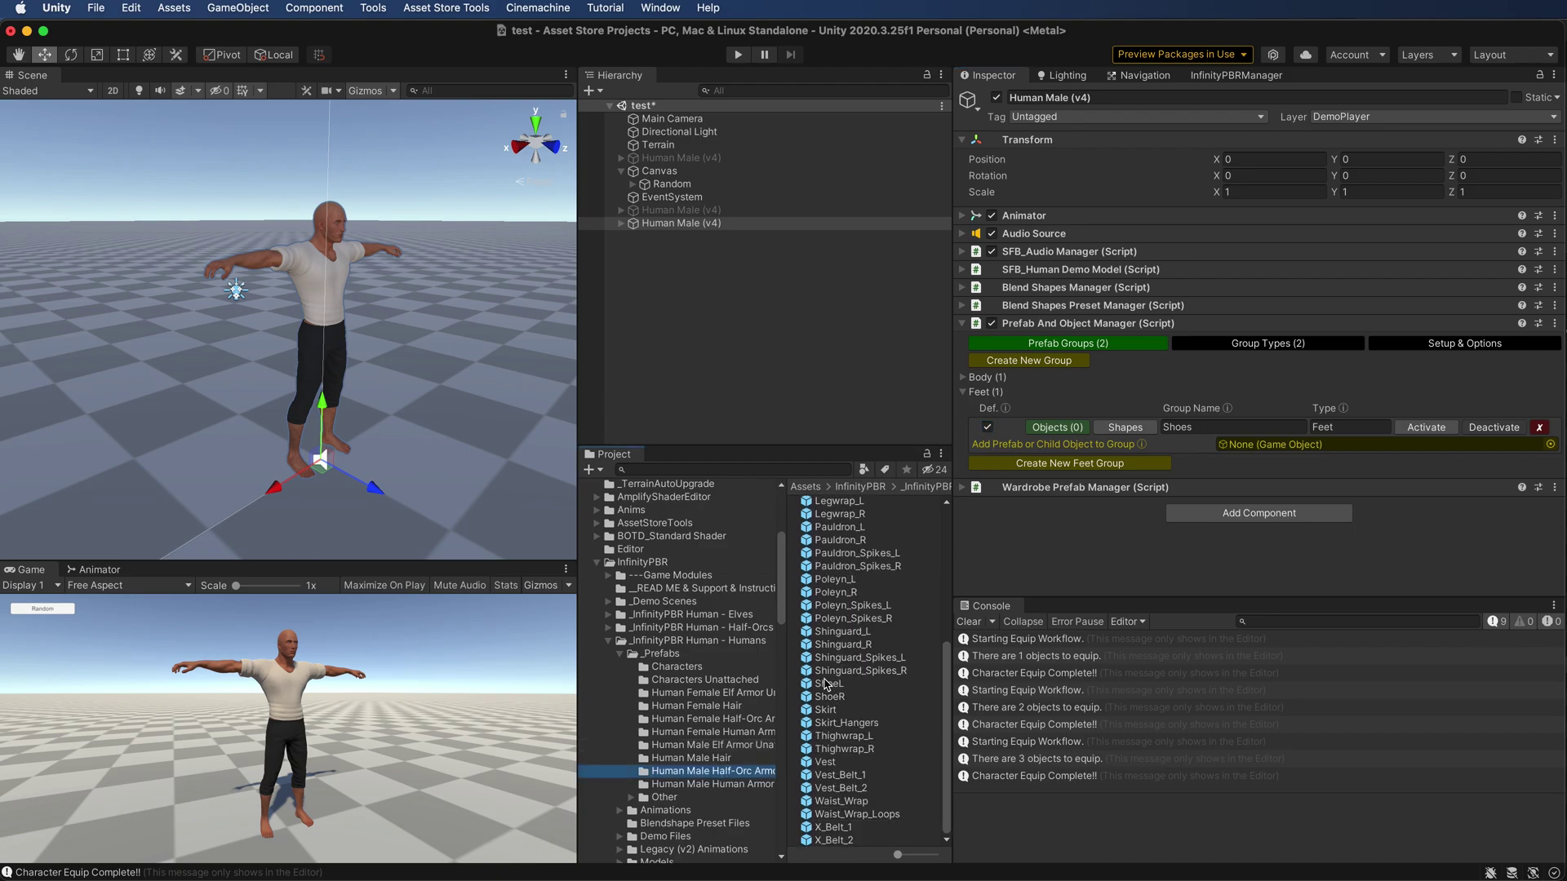
{"action": "left_click_drag", "start_coordinate": [825, 683], "coordinate": [1248, 444]}
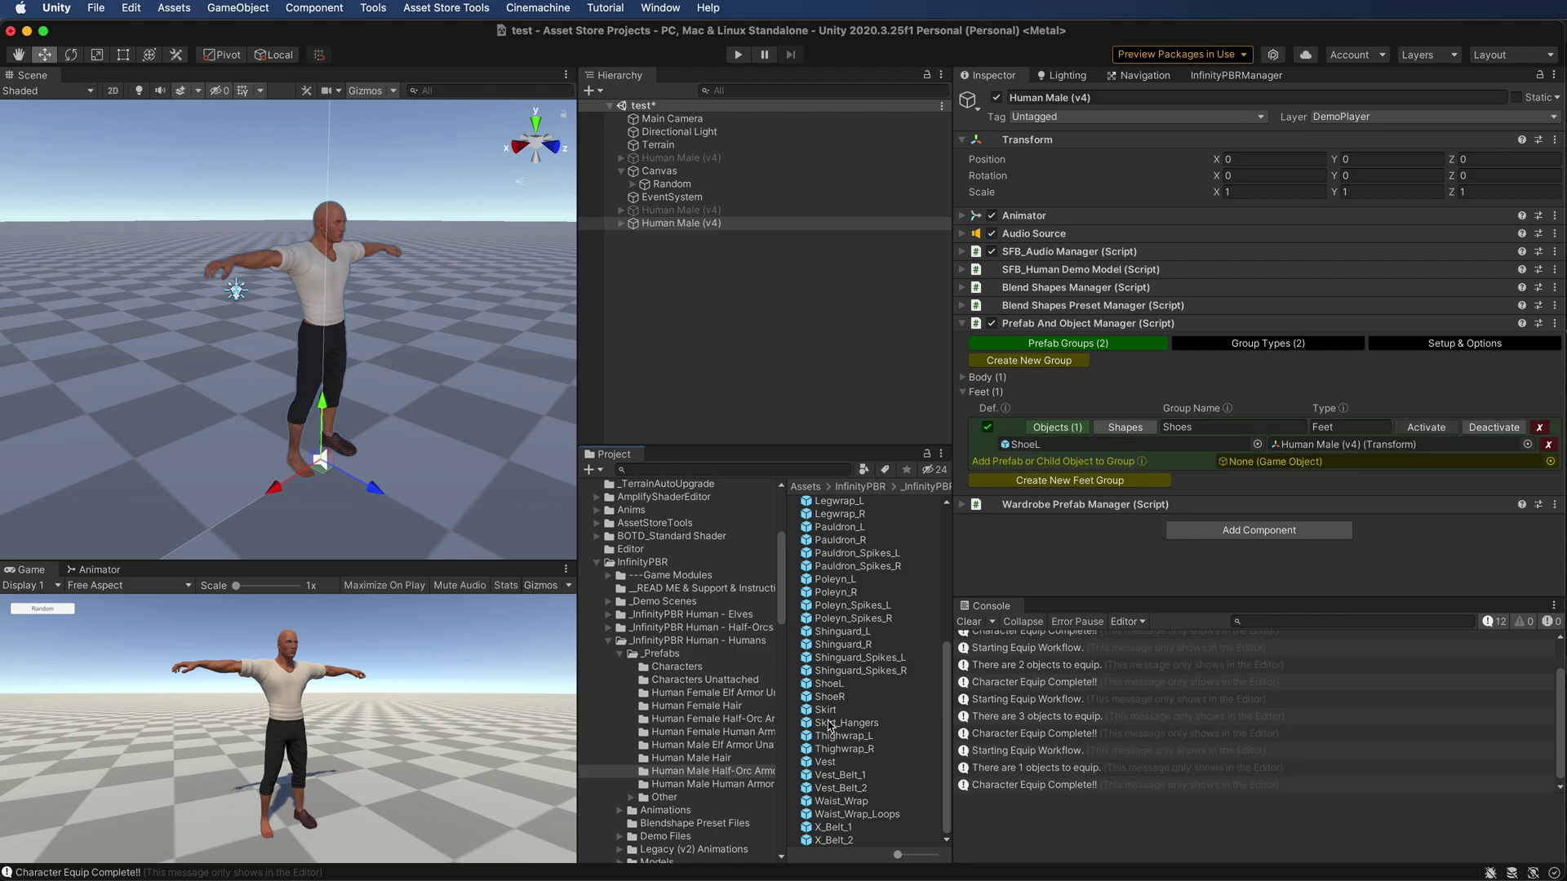
{"action": "left_click_drag", "start_coordinate": [828, 697], "coordinate": [1313, 457]}
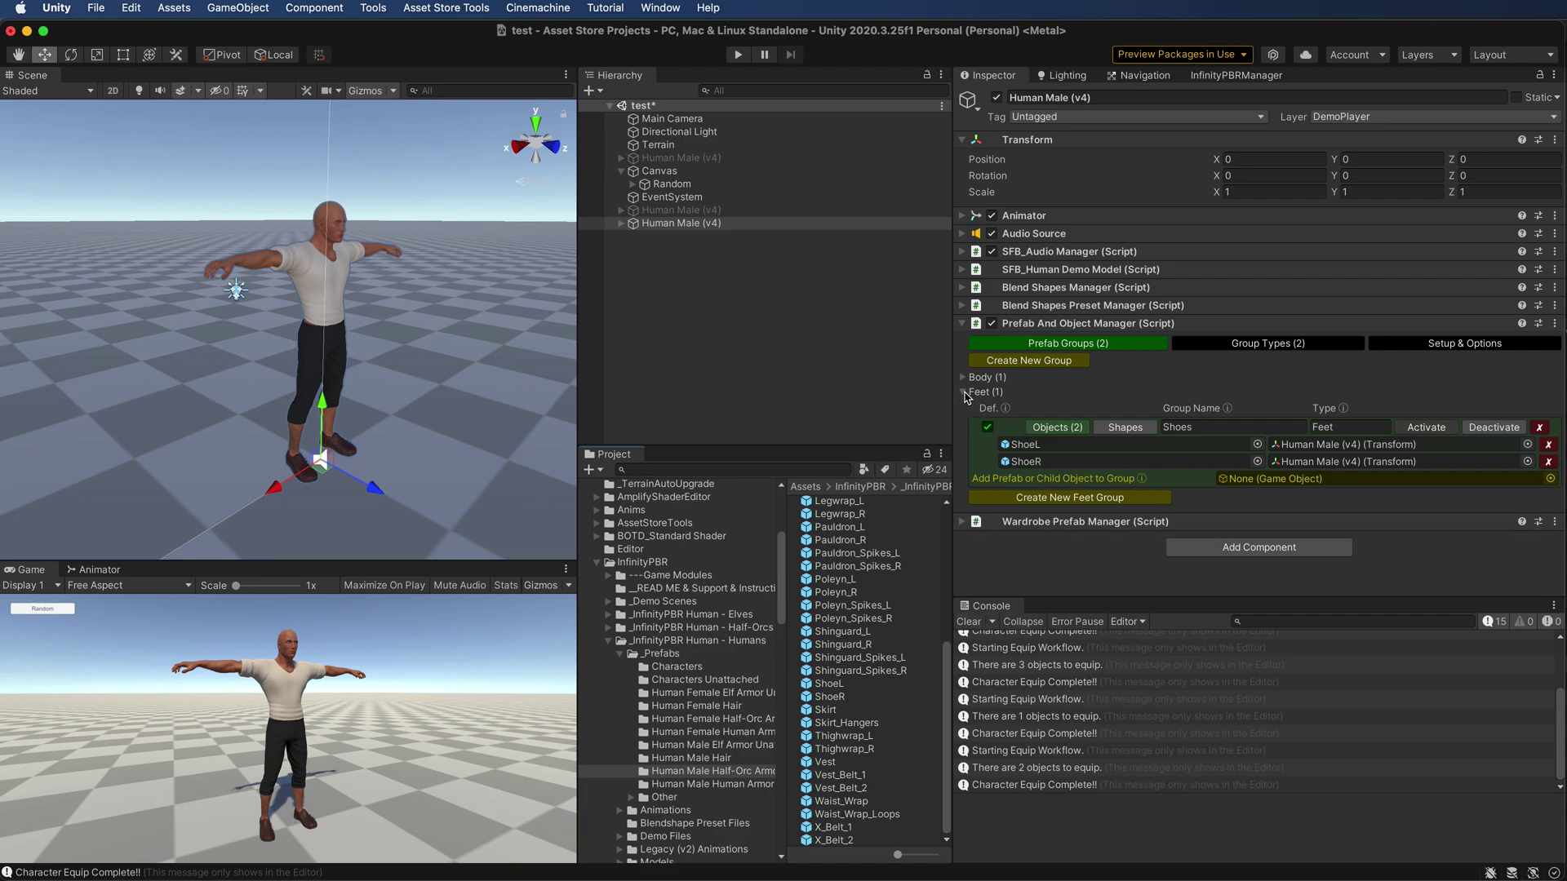
Create two new prefab groups, assigning the type Hands to one and Head to the other
{"action": "left_click", "coordinate": [963, 394]}
{"action": "left_click", "coordinate": [1028, 360]}
{"action": "left_click", "coordinate": [1028, 360]}
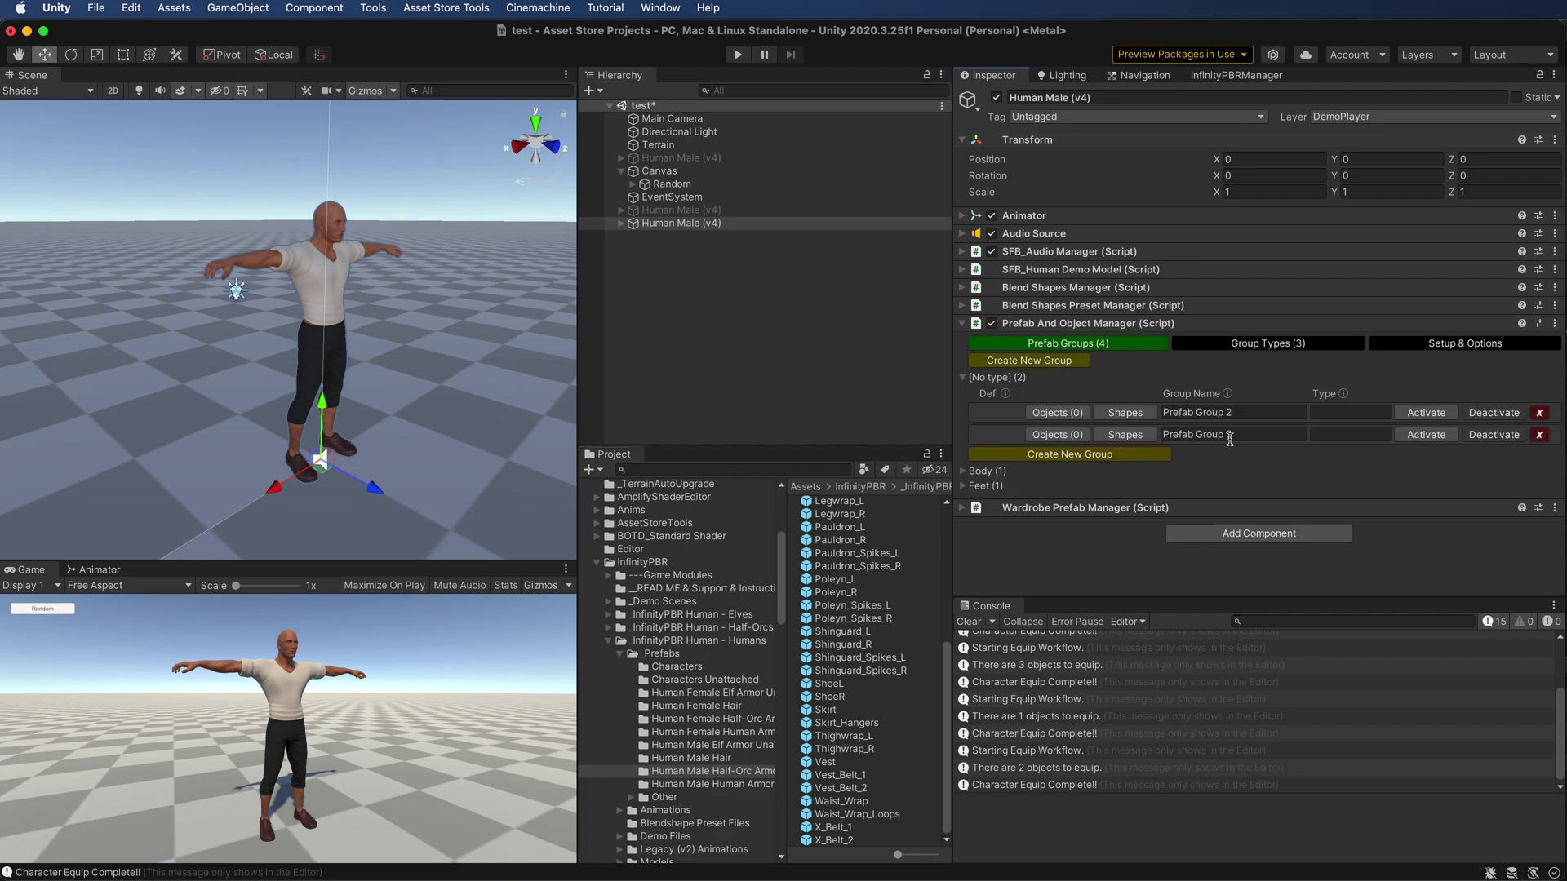
{"action": "left_click", "coordinate": [1343, 410]}
{"action": "type", "text": "Hands"}
{"action": "key", "text": "Return"}
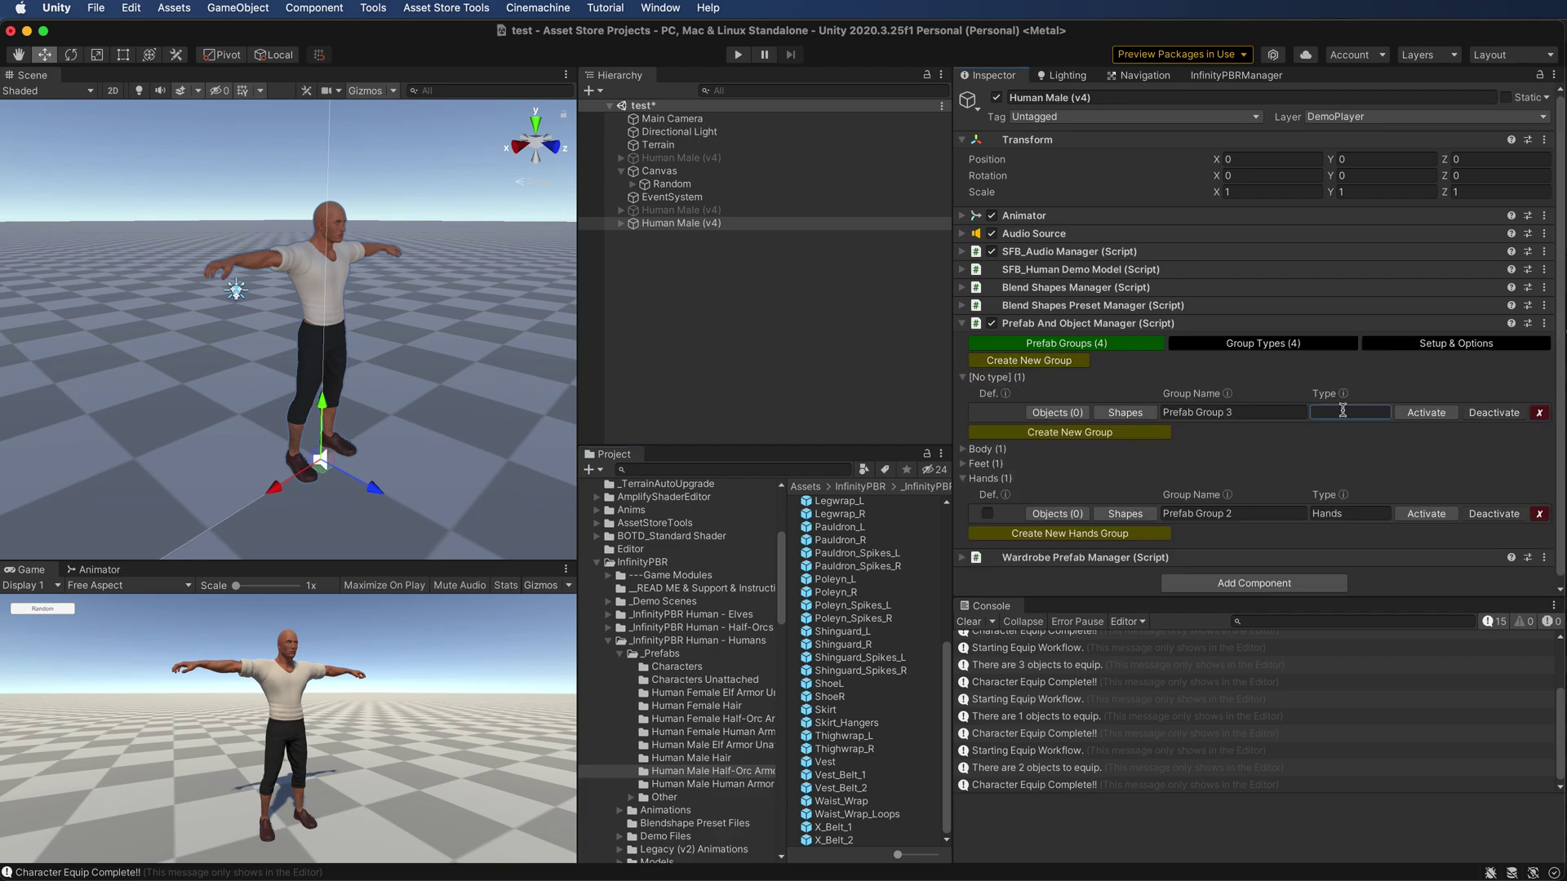
{"action": "left_click", "coordinate": [1342, 410]}
{"action": "type", "text": "Head"}
{"action": "key", "text": "Return"}
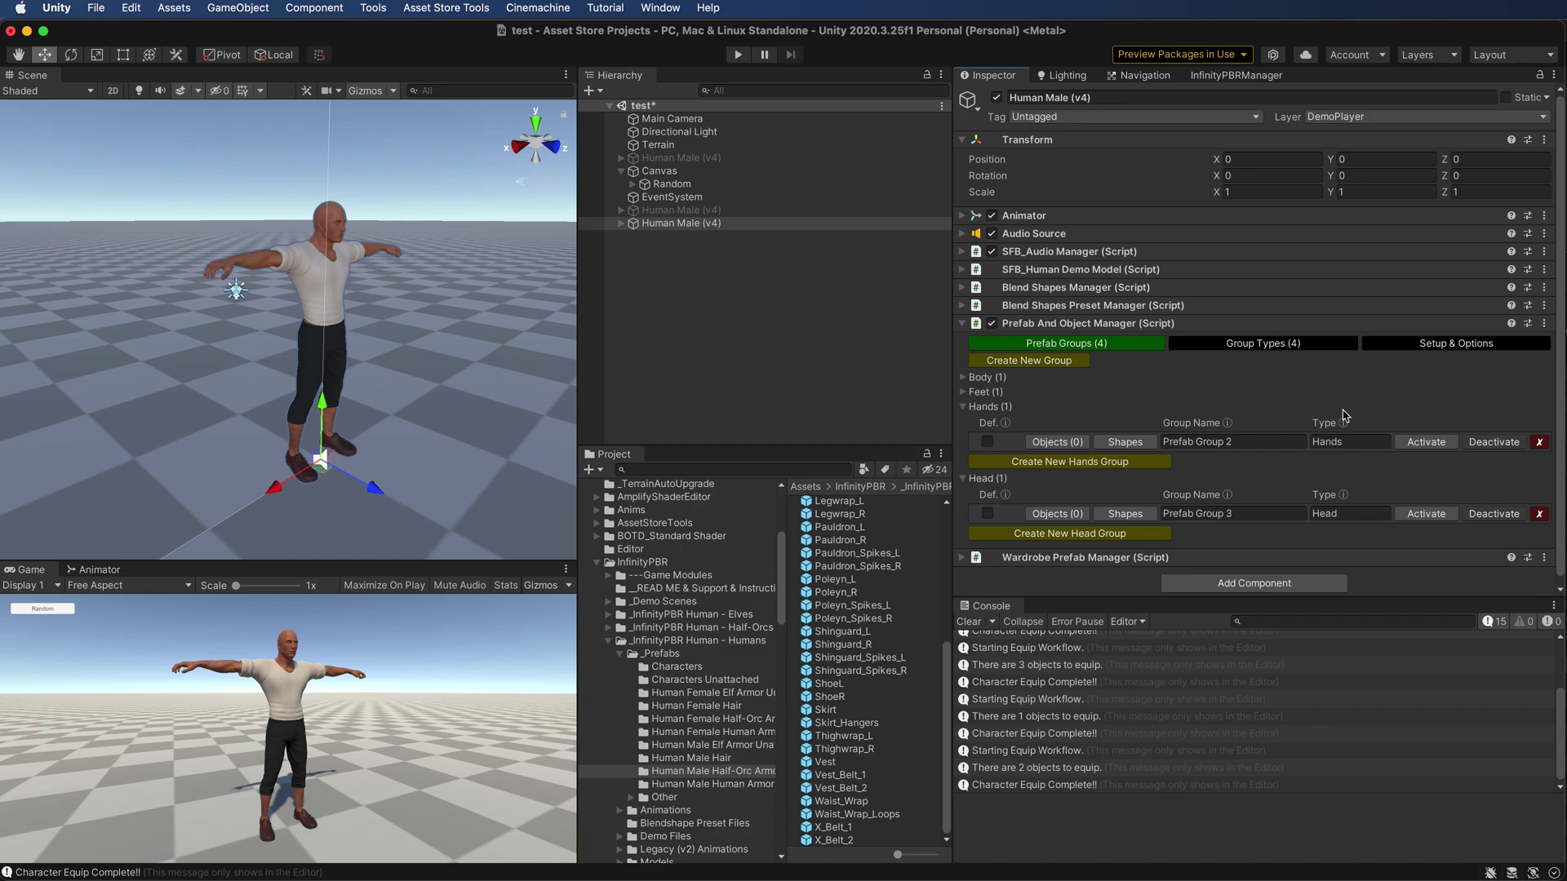
Name the Hands group No Head and the Head group No Hands, and make both the defaults of their types
{"action": "left_click", "coordinate": [1289, 439]}
{"action": "type", "text": "No Head"}
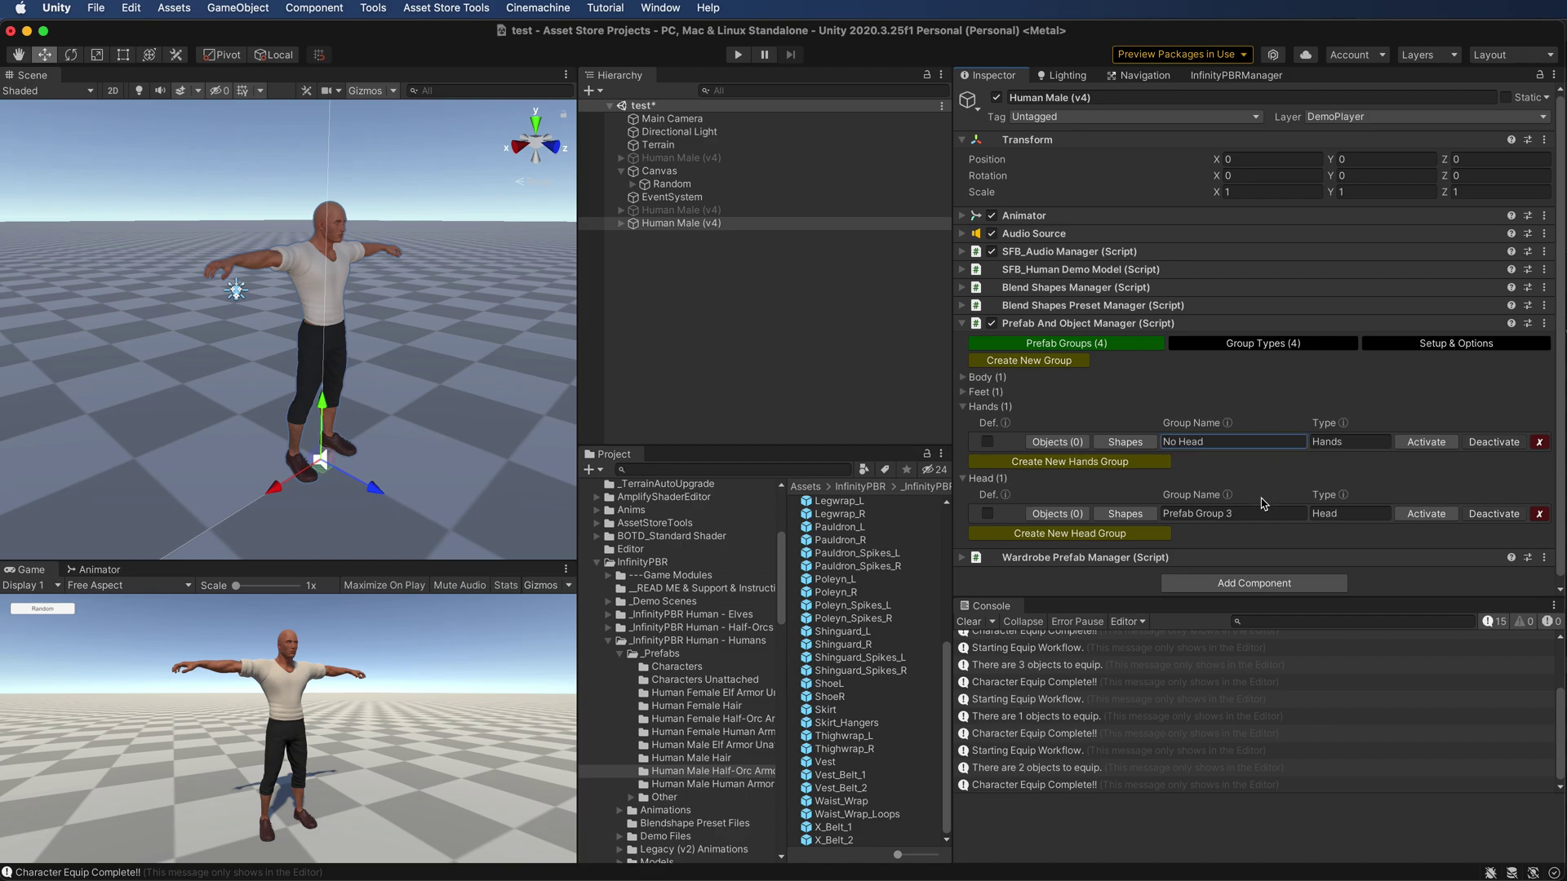
{"action": "left_click", "coordinate": [1255, 512]}
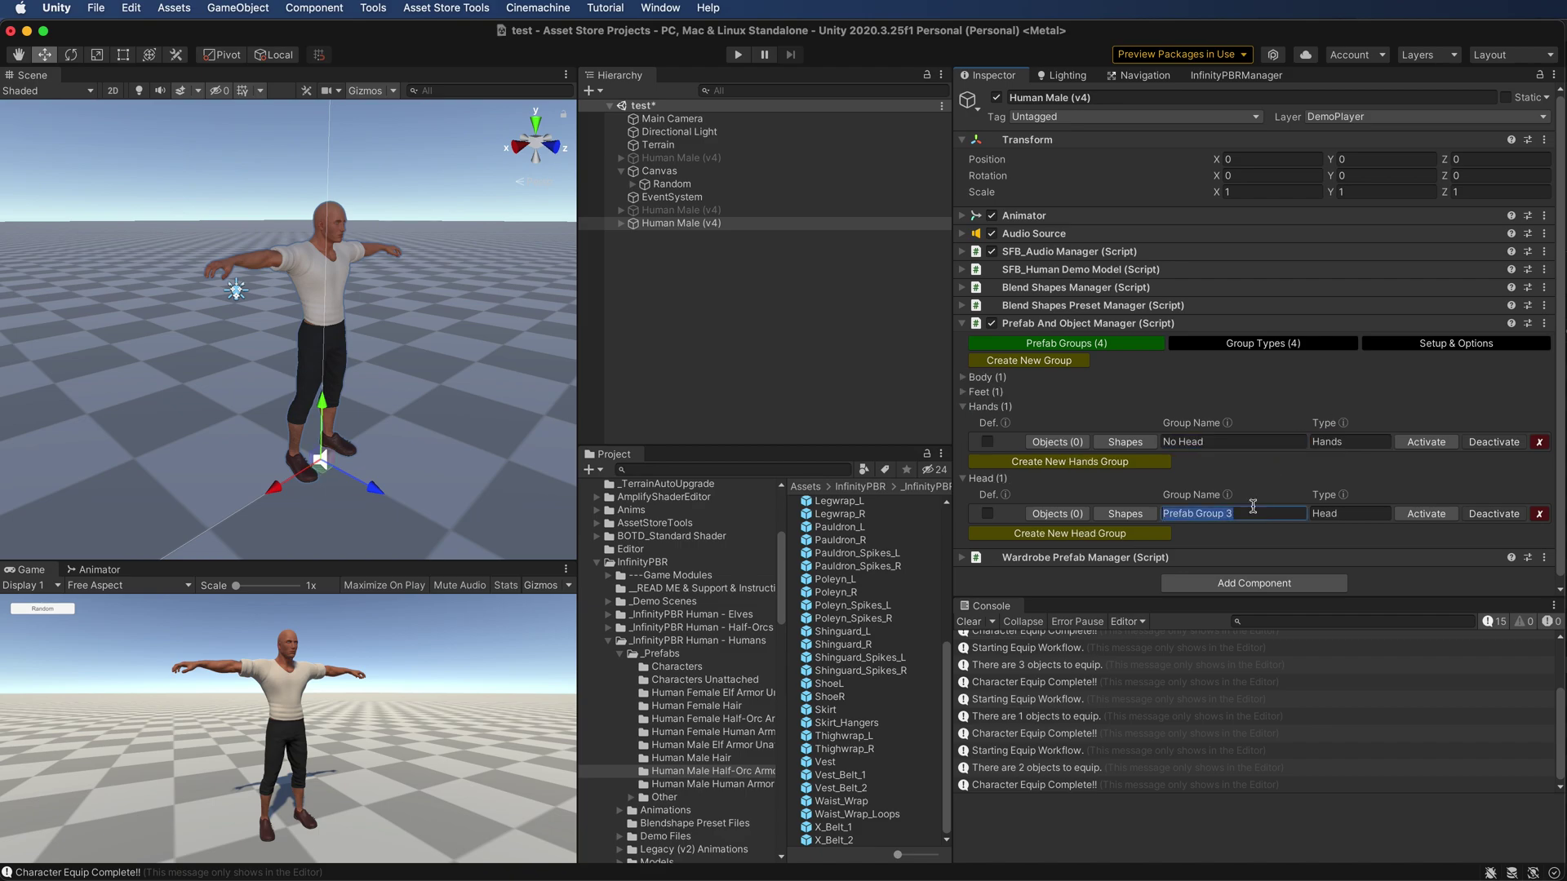
{"action": "type", "text": "B"}
{"action": "key", "text": "BackSpace"}
{"action": "key", "text": "BackSpace"}
{"action": "type", "text": "N"}
{"action": "left_click", "coordinate": [987, 513]}
Create two more groups of the Hands type and name them Gloves and Gauntlets
{"action": "left_click", "coordinate": [1100, 462]}
{"action": "left_click", "coordinate": [1102, 484]}
{"action": "left_click", "coordinate": [1248, 464]}
{"action": "type", "text": "Gl"}
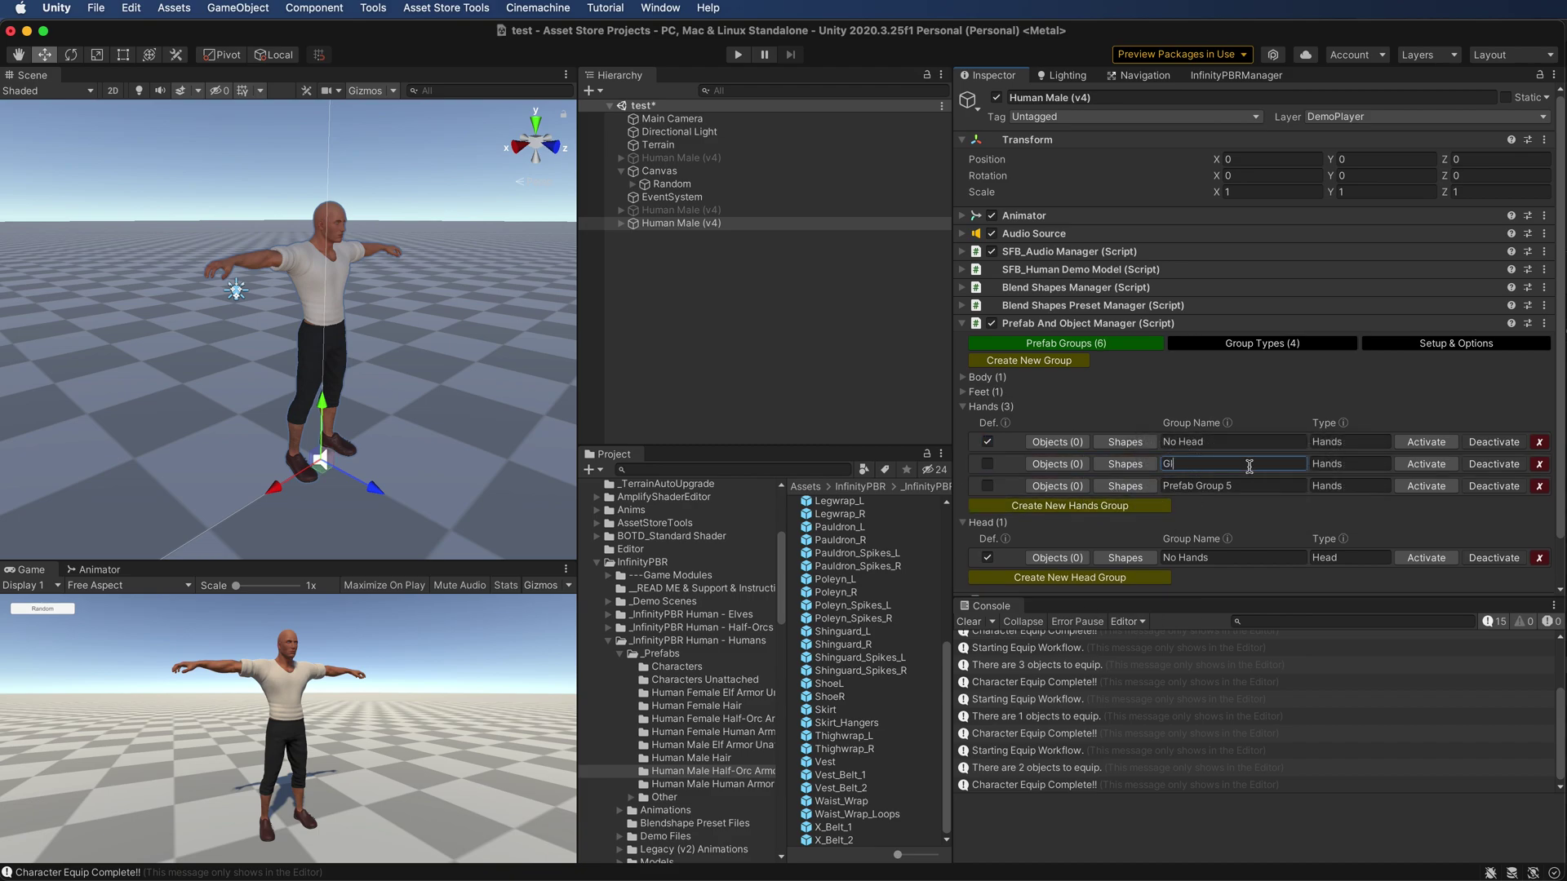
{"action": "type", "text": "oves"}
{"action": "left_click", "coordinate": [1247, 485]}
{"action": "type", "text": "Gauntlets"}
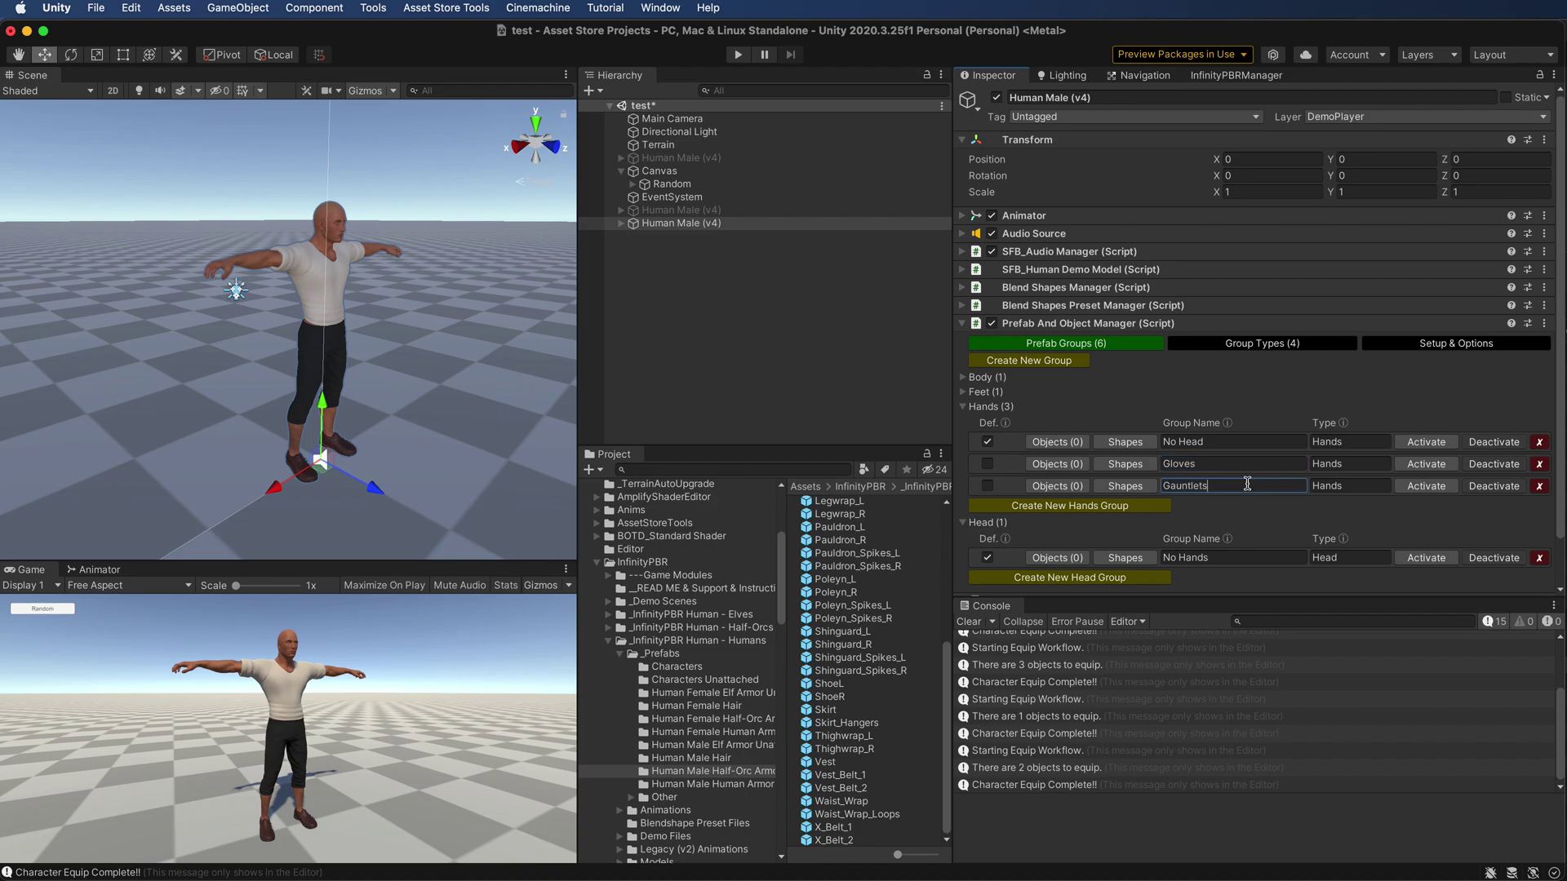
Add the Glove_L and Glove_R prefabs from the Human Male Human Armor folder to the Gloves group
{"action": "left_click", "coordinate": [1056, 486]}
{"action": "left_click", "coordinate": [1057, 463]}
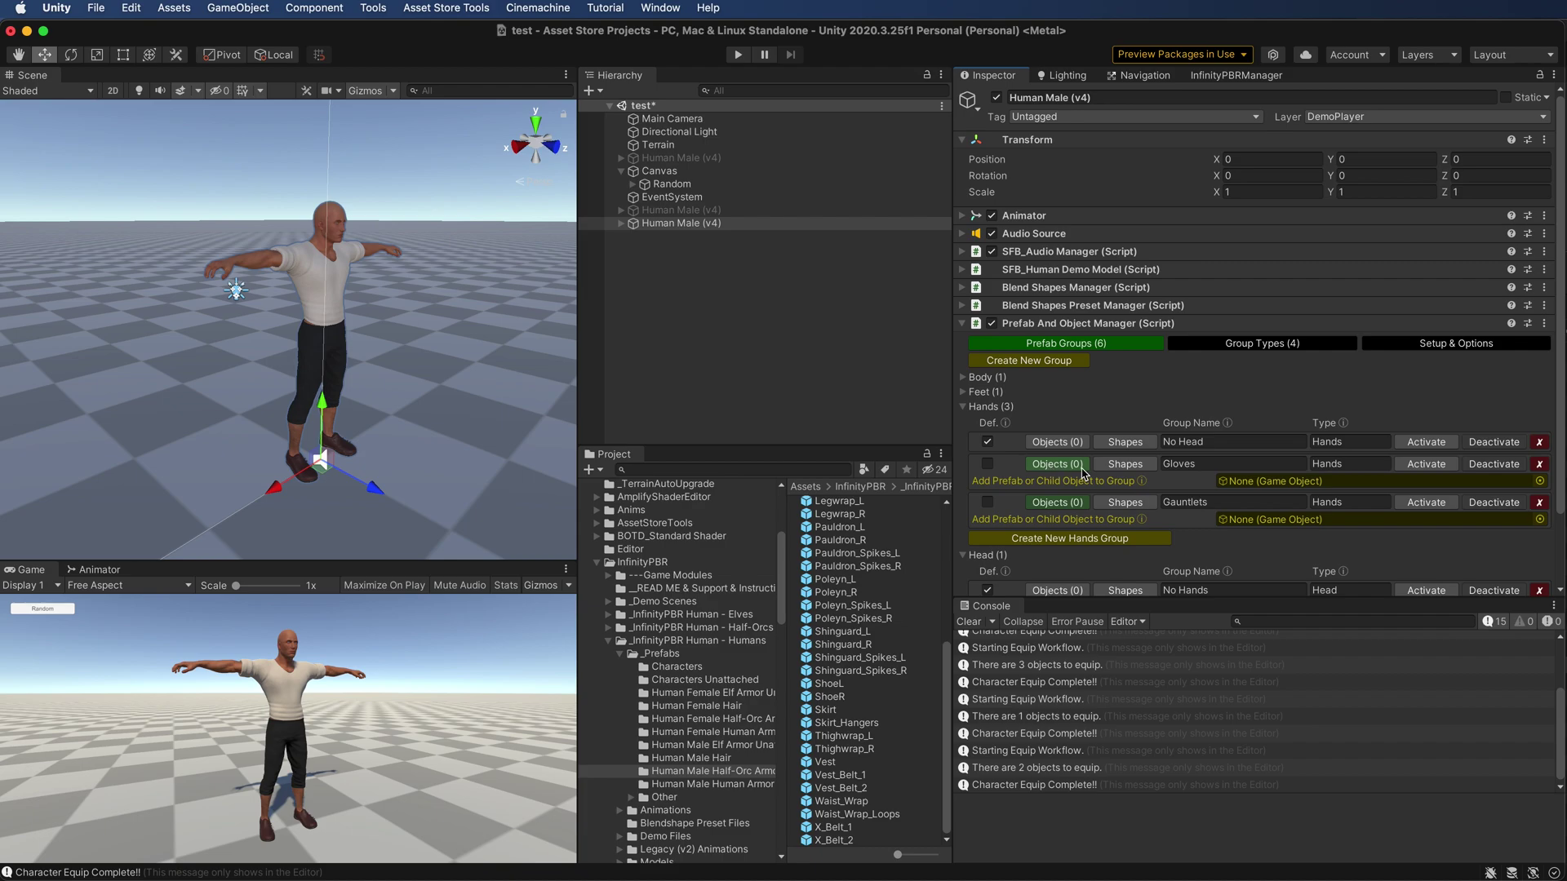
{"action": "scroll", "coordinate": [1265, 480], "scroll_direction": "down", "scroll_amount": 3}
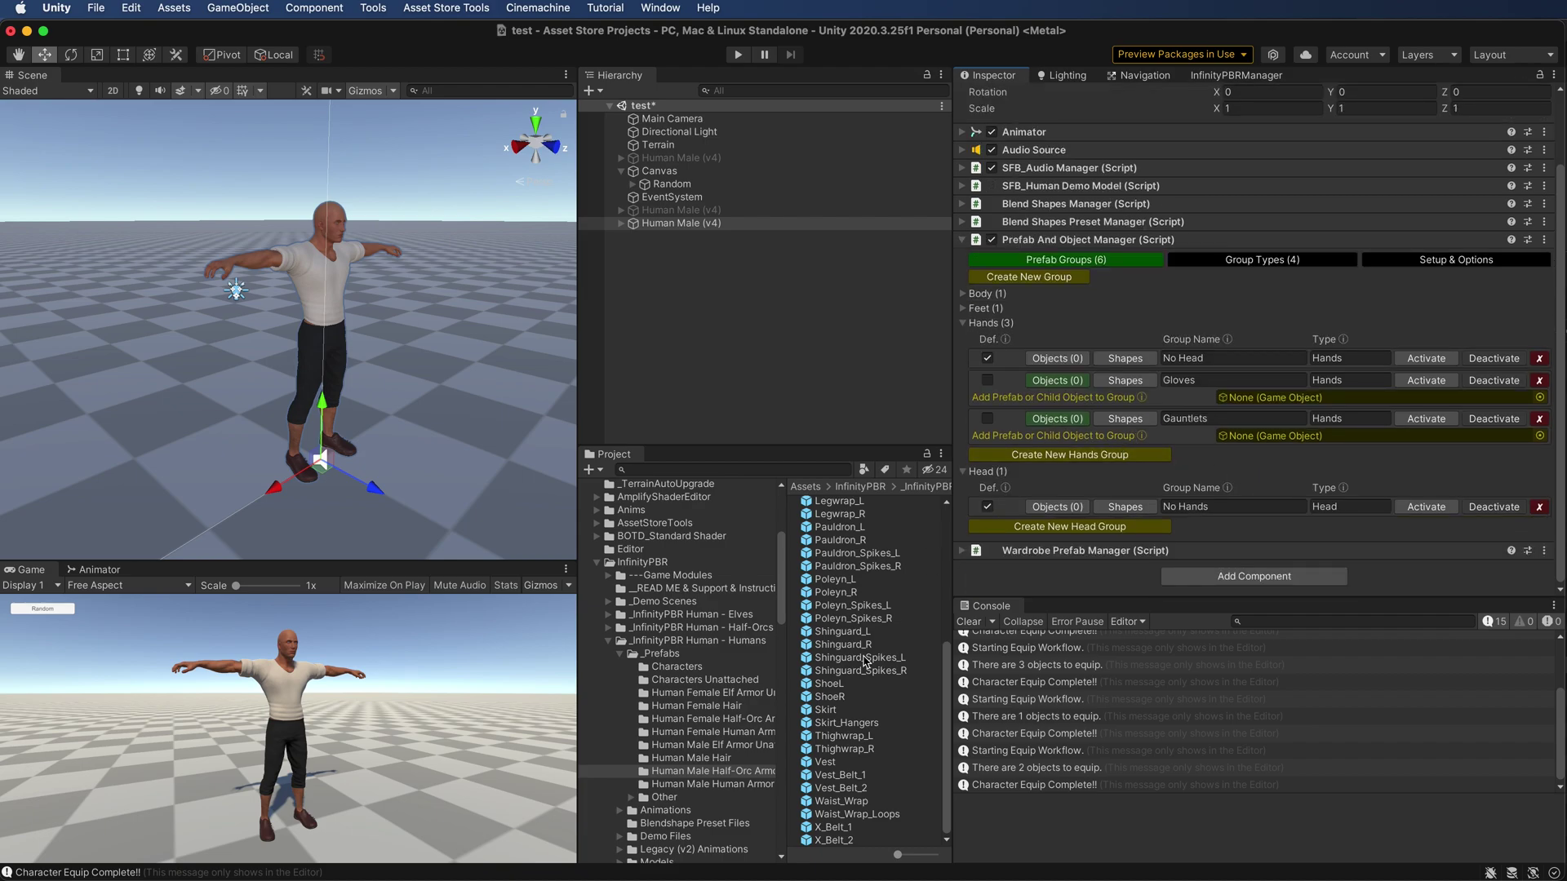
{"action": "left_click", "coordinate": [695, 784]}
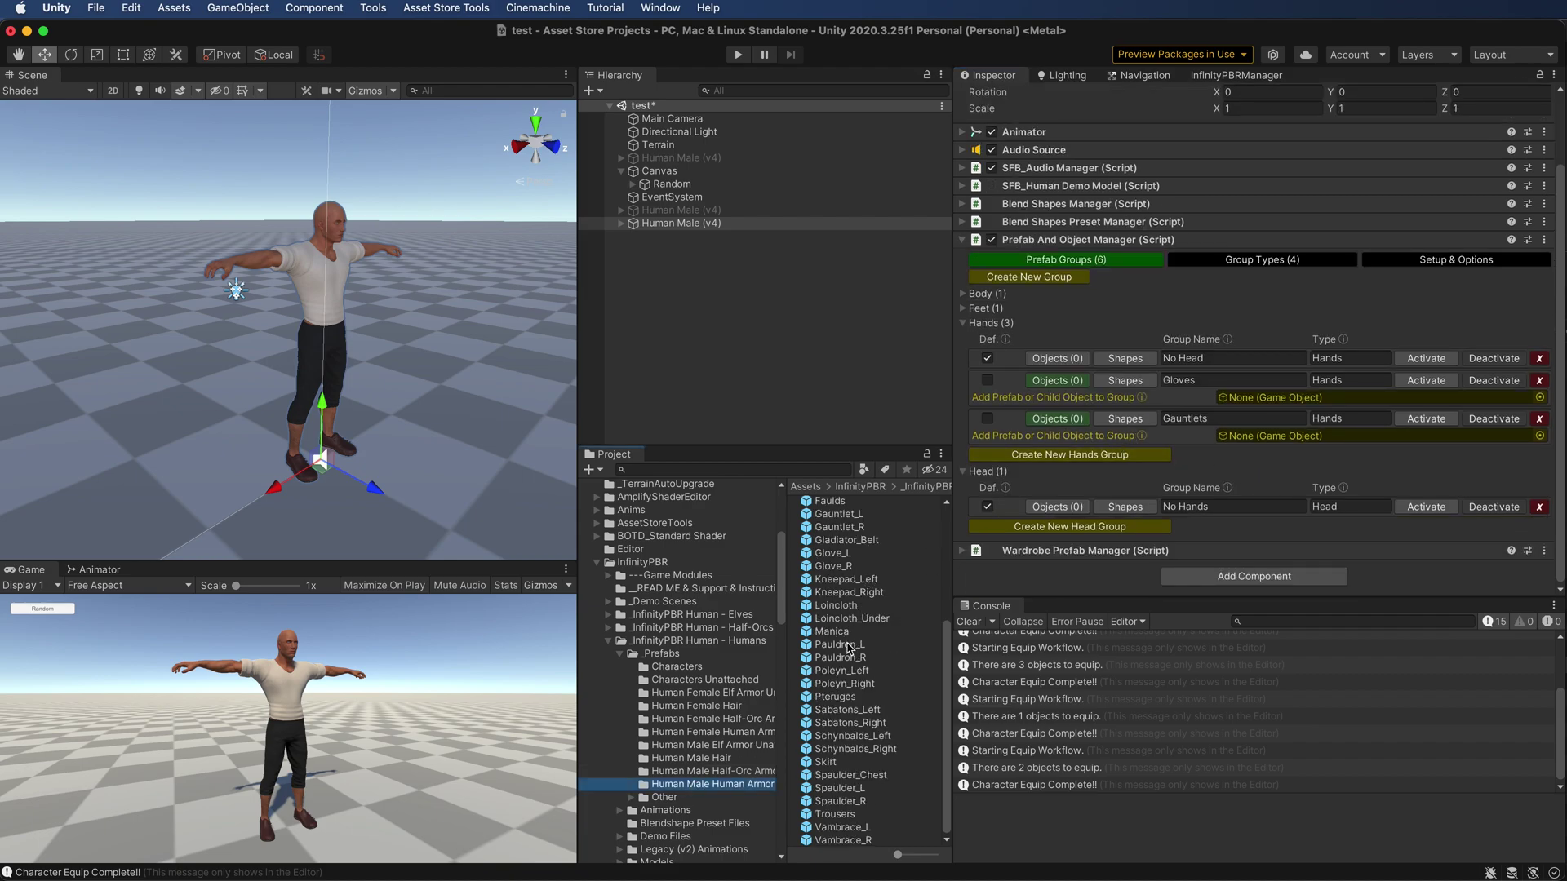
{"action": "left_click_drag", "start_coordinate": [831, 555], "coordinate": [1299, 416]}
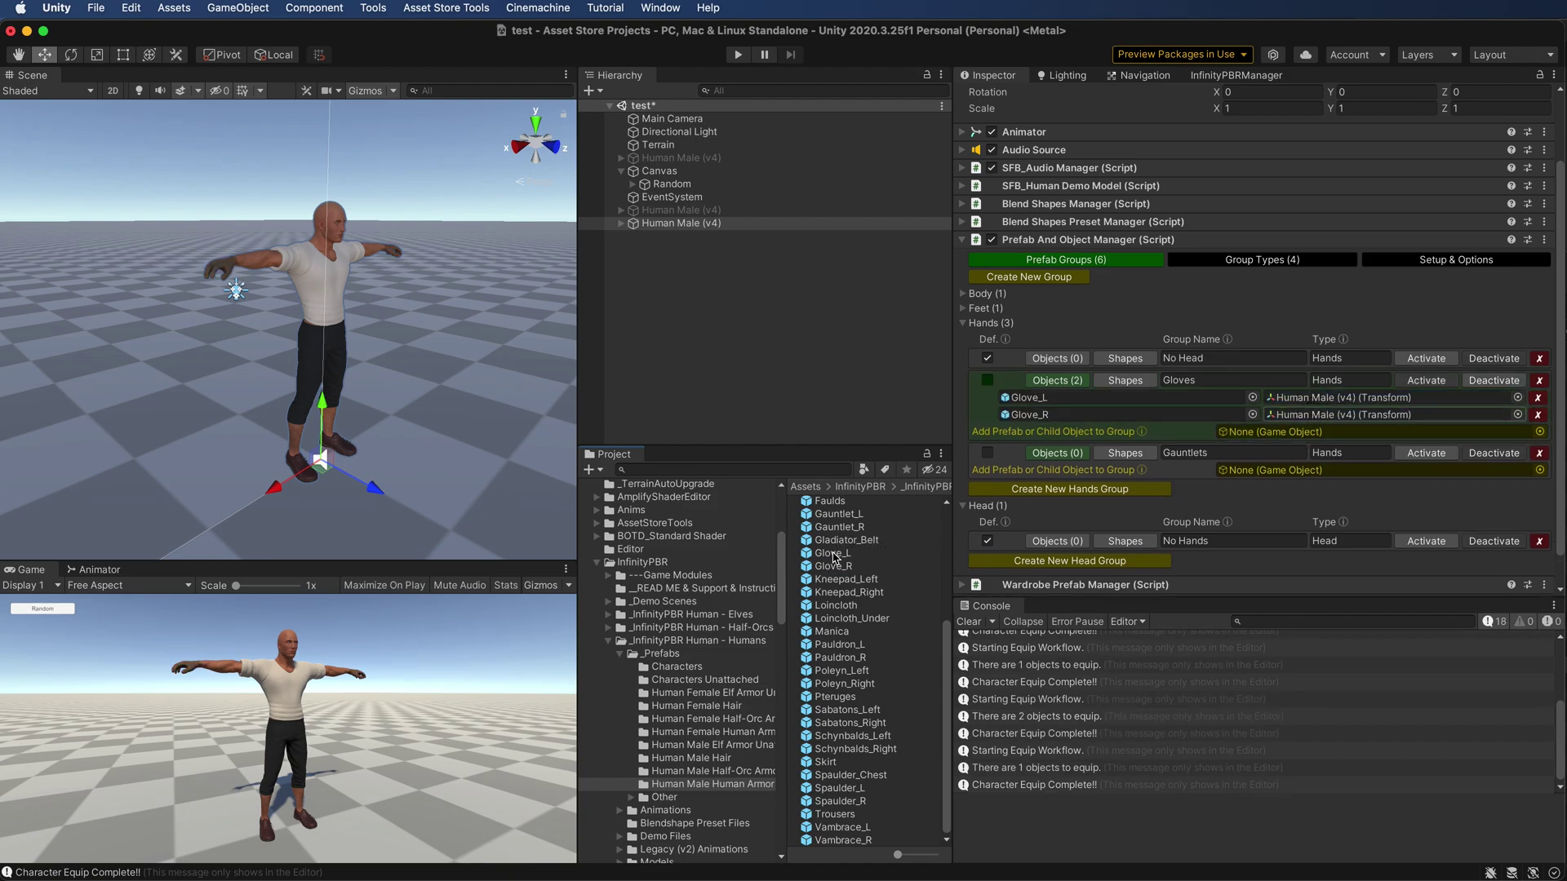
Add Glove_L, Glove_R, Gauntlet_L and Gauntlet_R to the Gauntlets group, keeping No Head as the default Hands group
{"action": "left_click_drag", "start_coordinate": [889, 554], "coordinate": [1313, 472]}
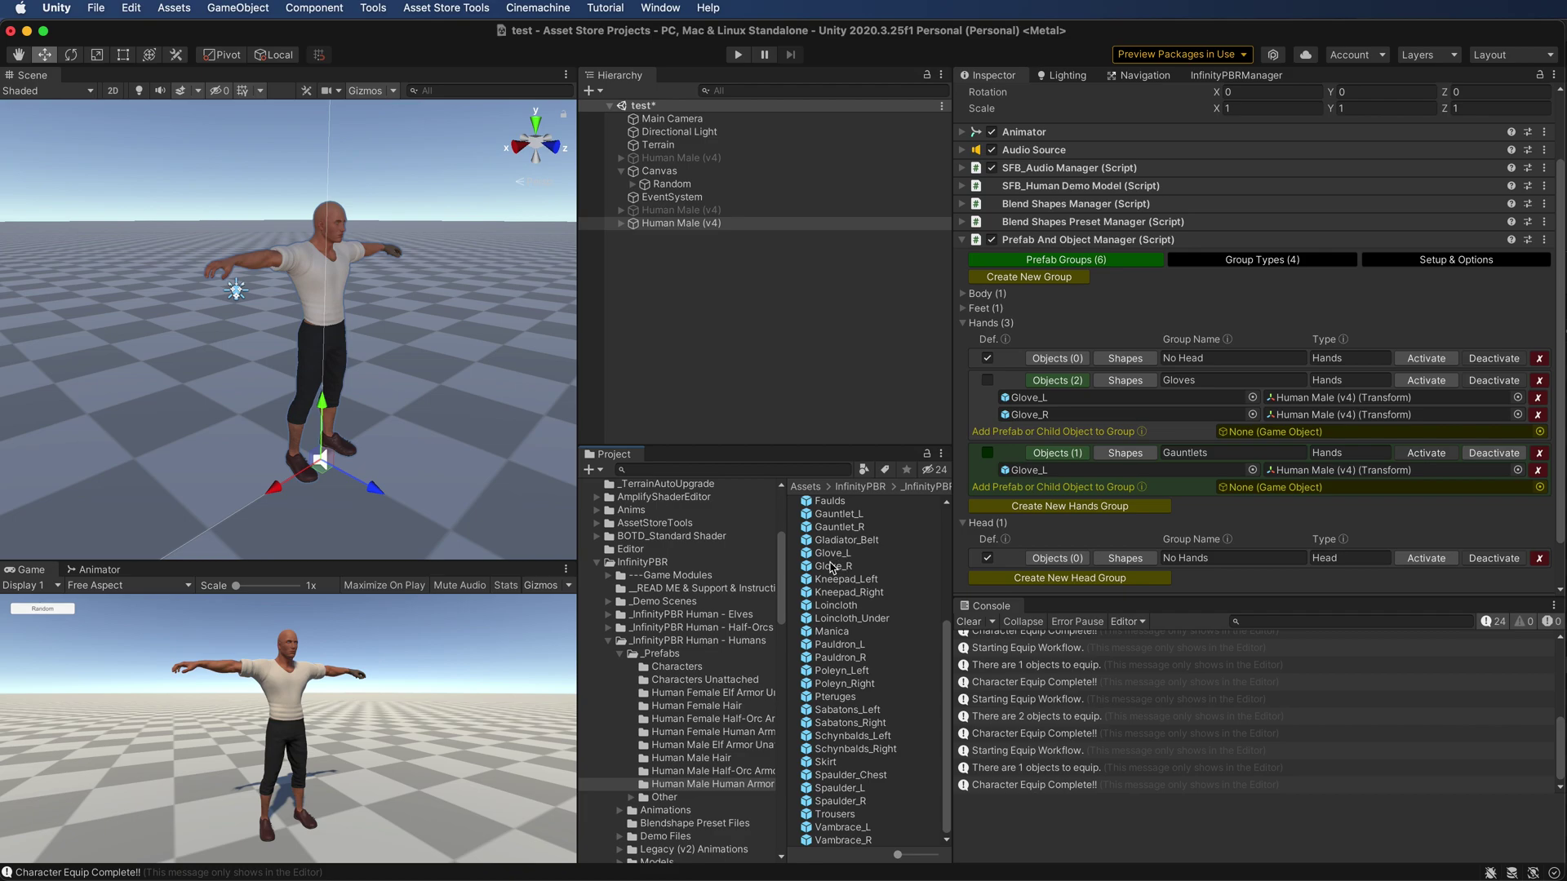
{"action": "left_click_drag", "start_coordinate": [832, 565], "coordinate": [1244, 490]}
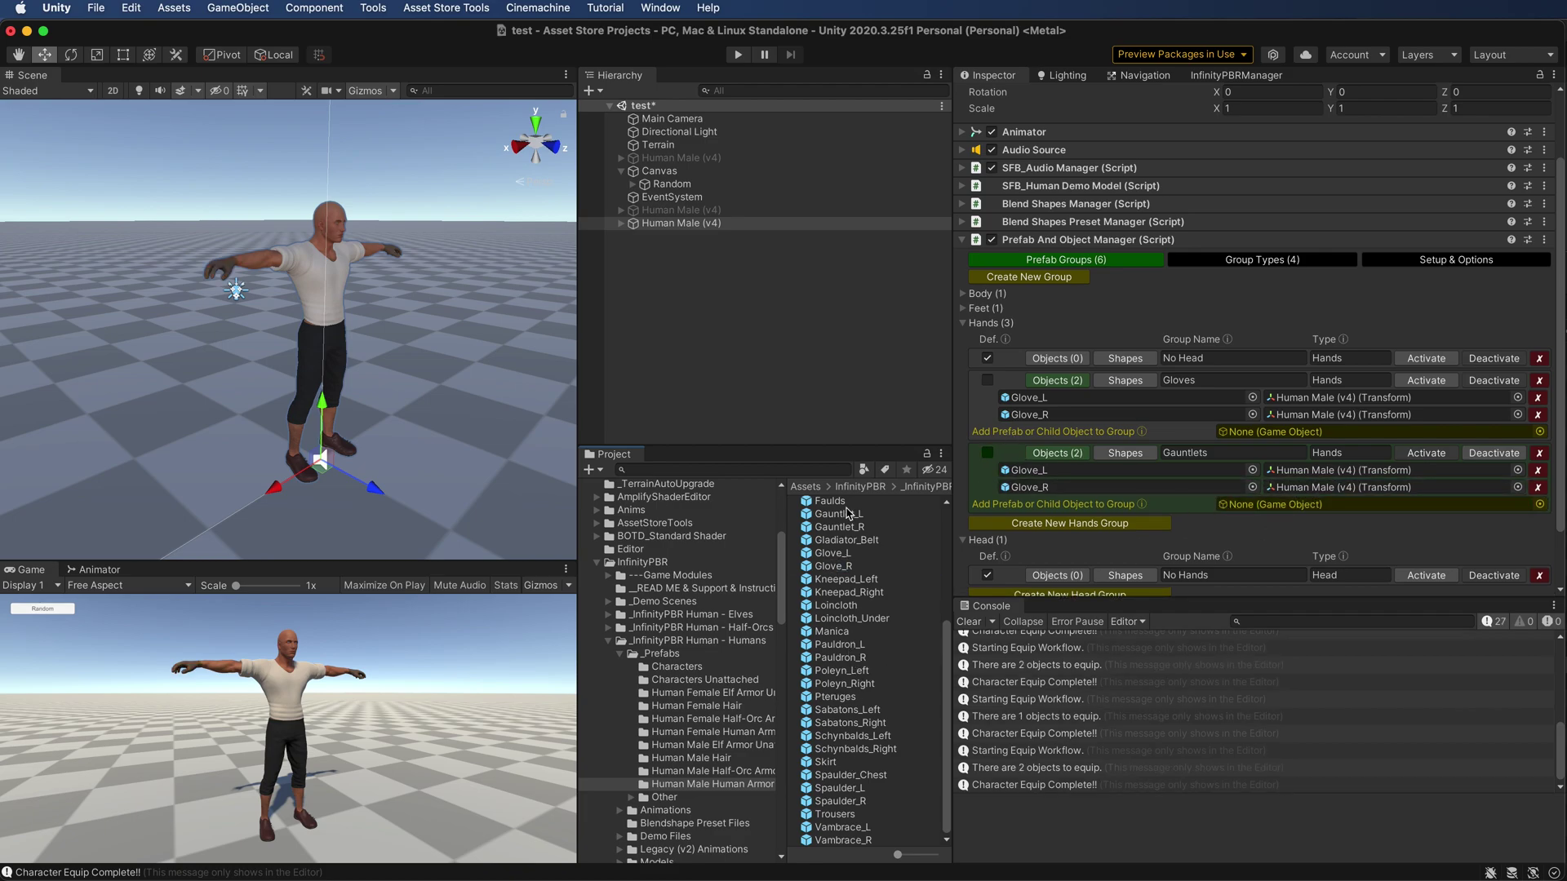
{"action": "left_click_drag", "start_coordinate": [834, 518], "coordinate": [1273, 499]}
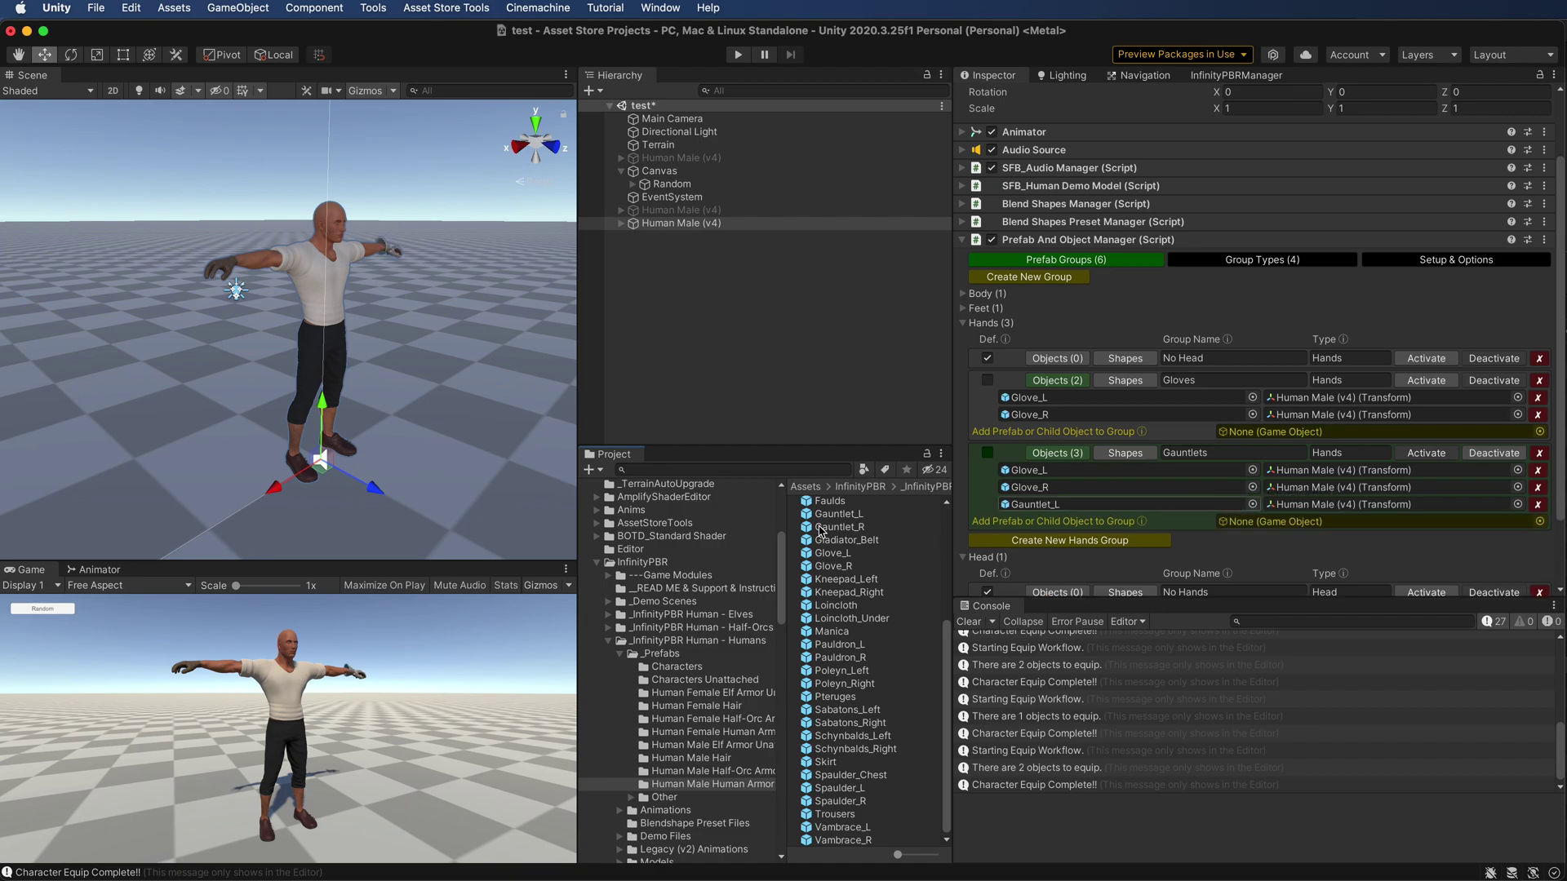
{"action": "left_click_drag", "start_coordinate": [836, 532], "coordinate": [1285, 522]}
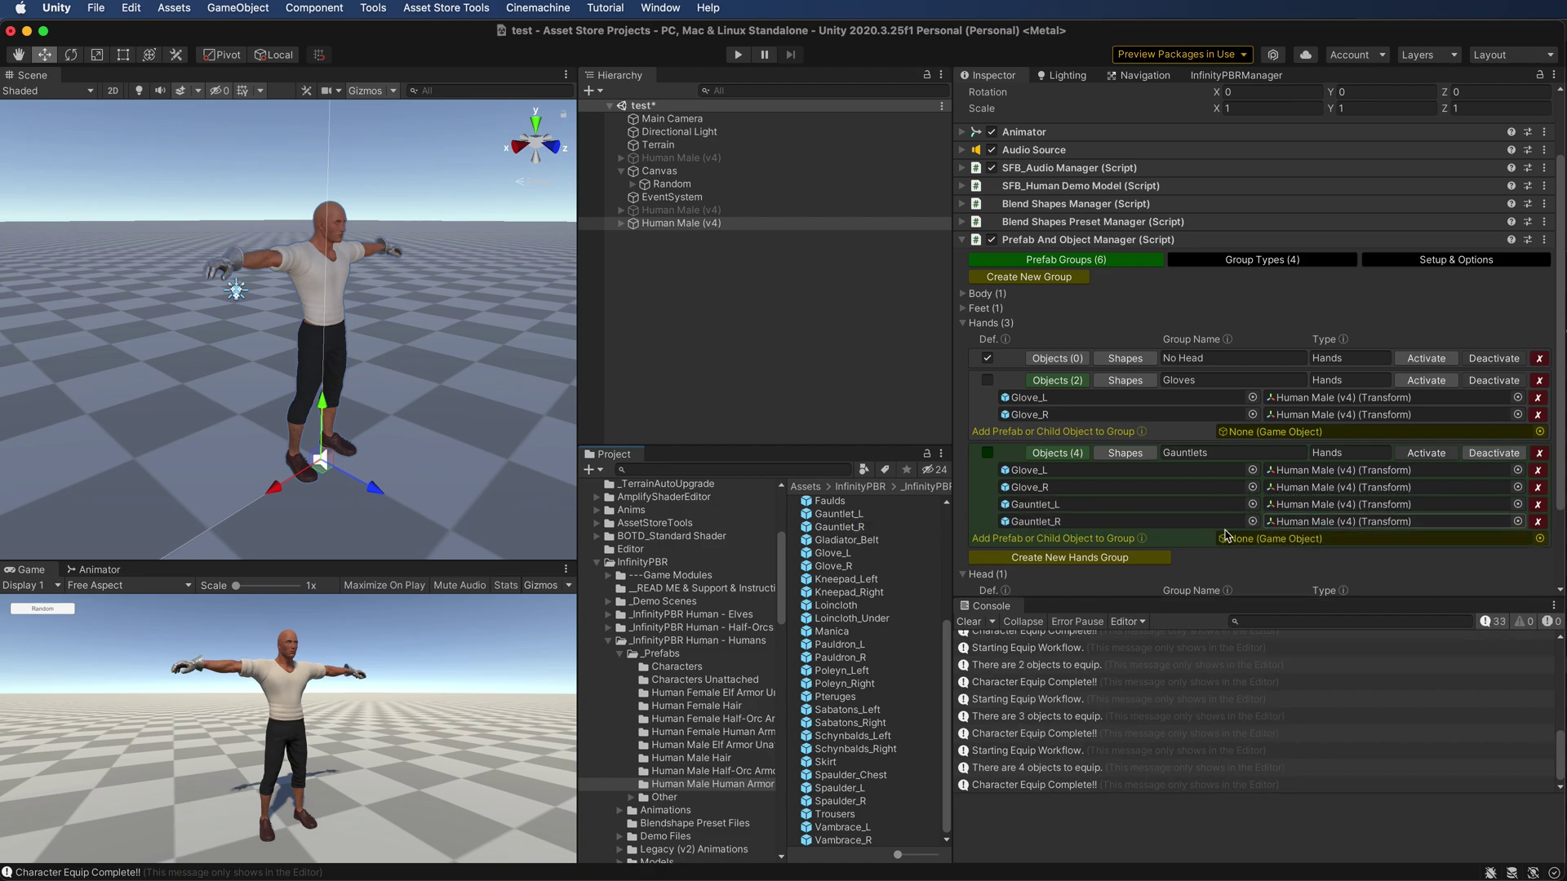
{"action": "left_click", "coordinate": [986, 380]}
{"action": "left_click", "coordinate": [988, 359]}
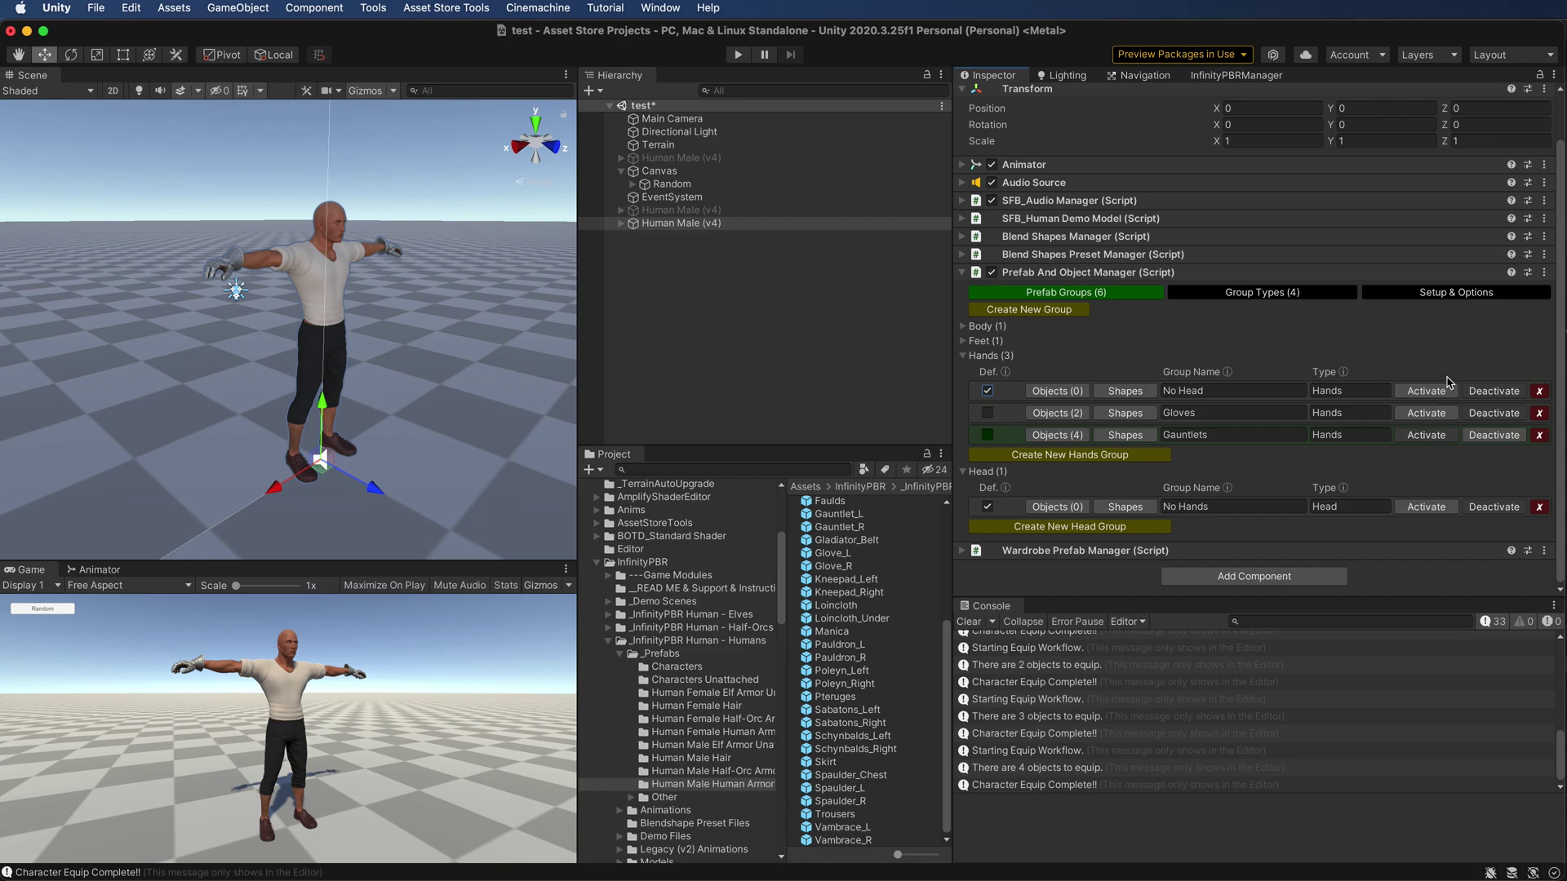
Compare the Hands outfits on the character by activating Gloves, Gauntlets and No Head in turn, twice over
{"action": "left_click", "coordinate": [1426, 413]}
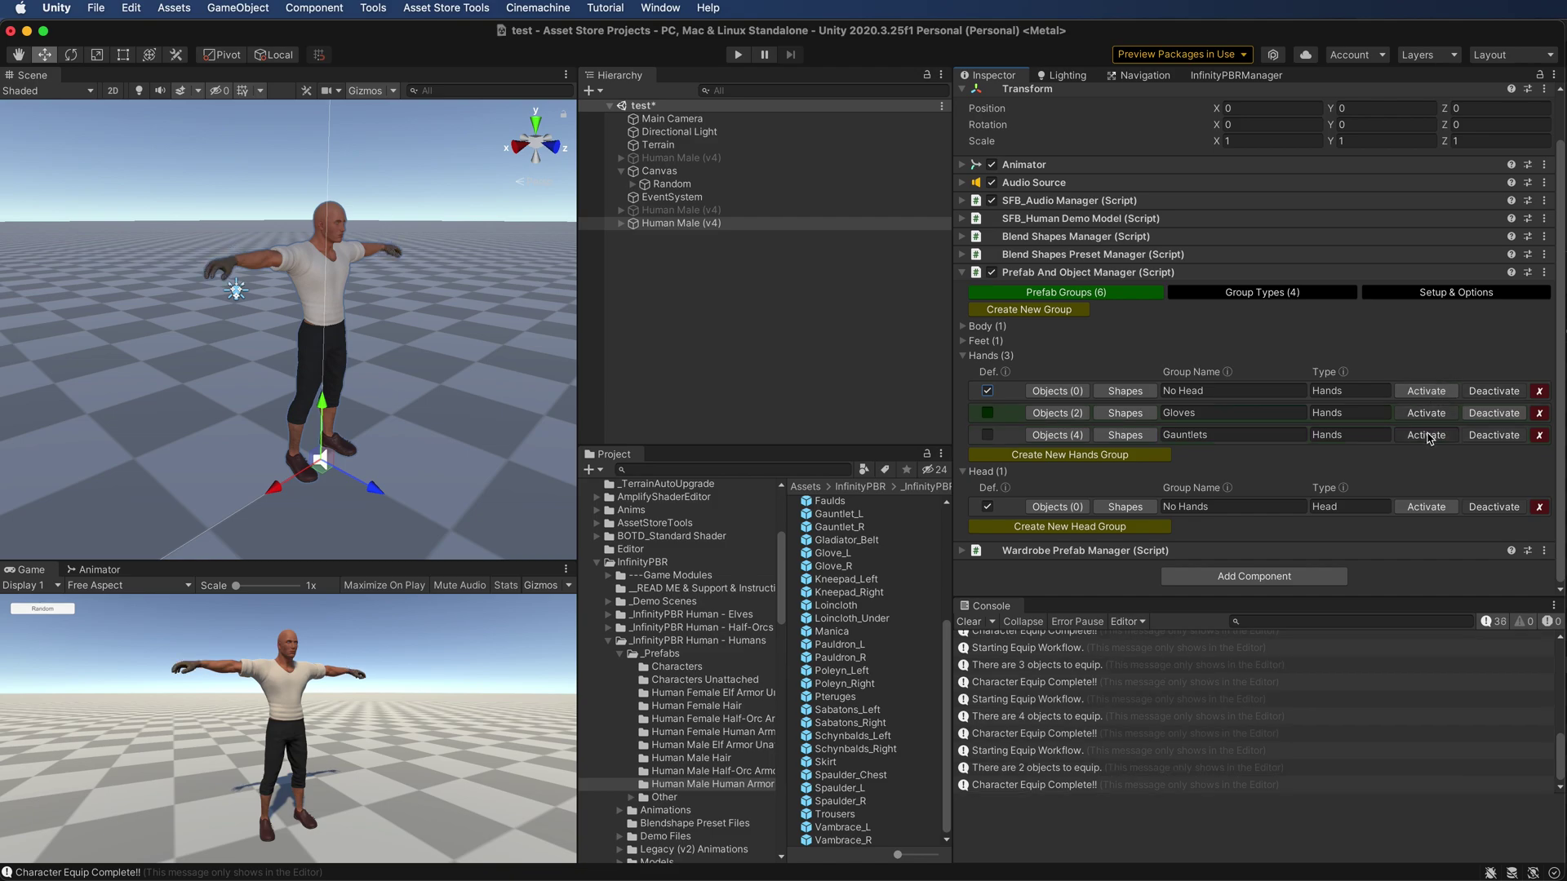
{"action": "left_click", "coordinate": [1428, 436]}
{"action": "left_click", "coordinate": [1426, 392]}
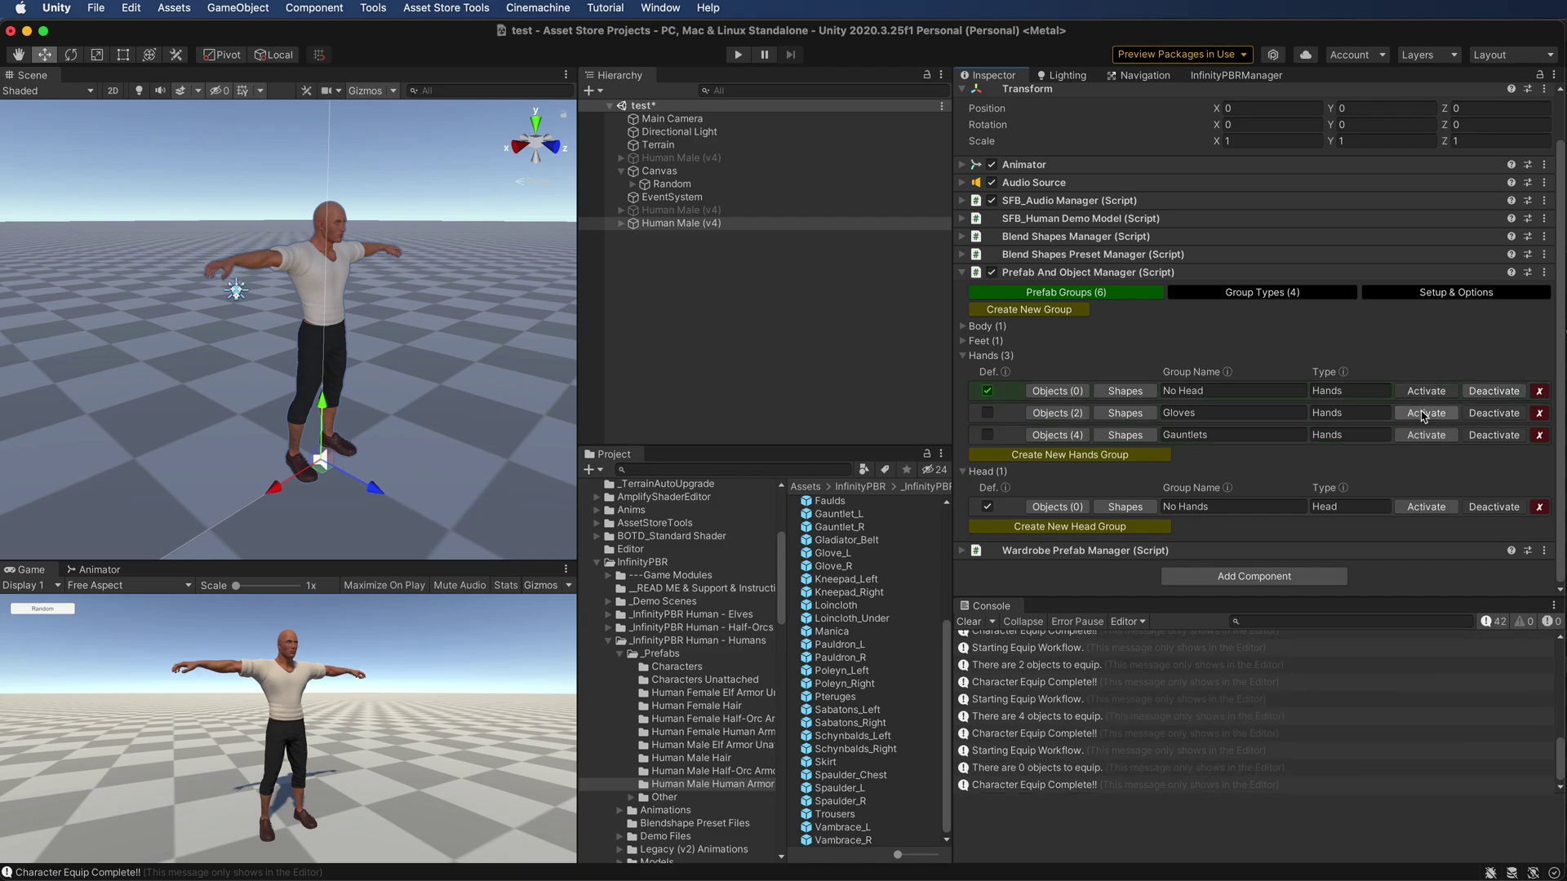
{"action": "left_click", "coordinate": [1424, 414]}
{"action": "left_click", "coordinate": [1421, 436]}
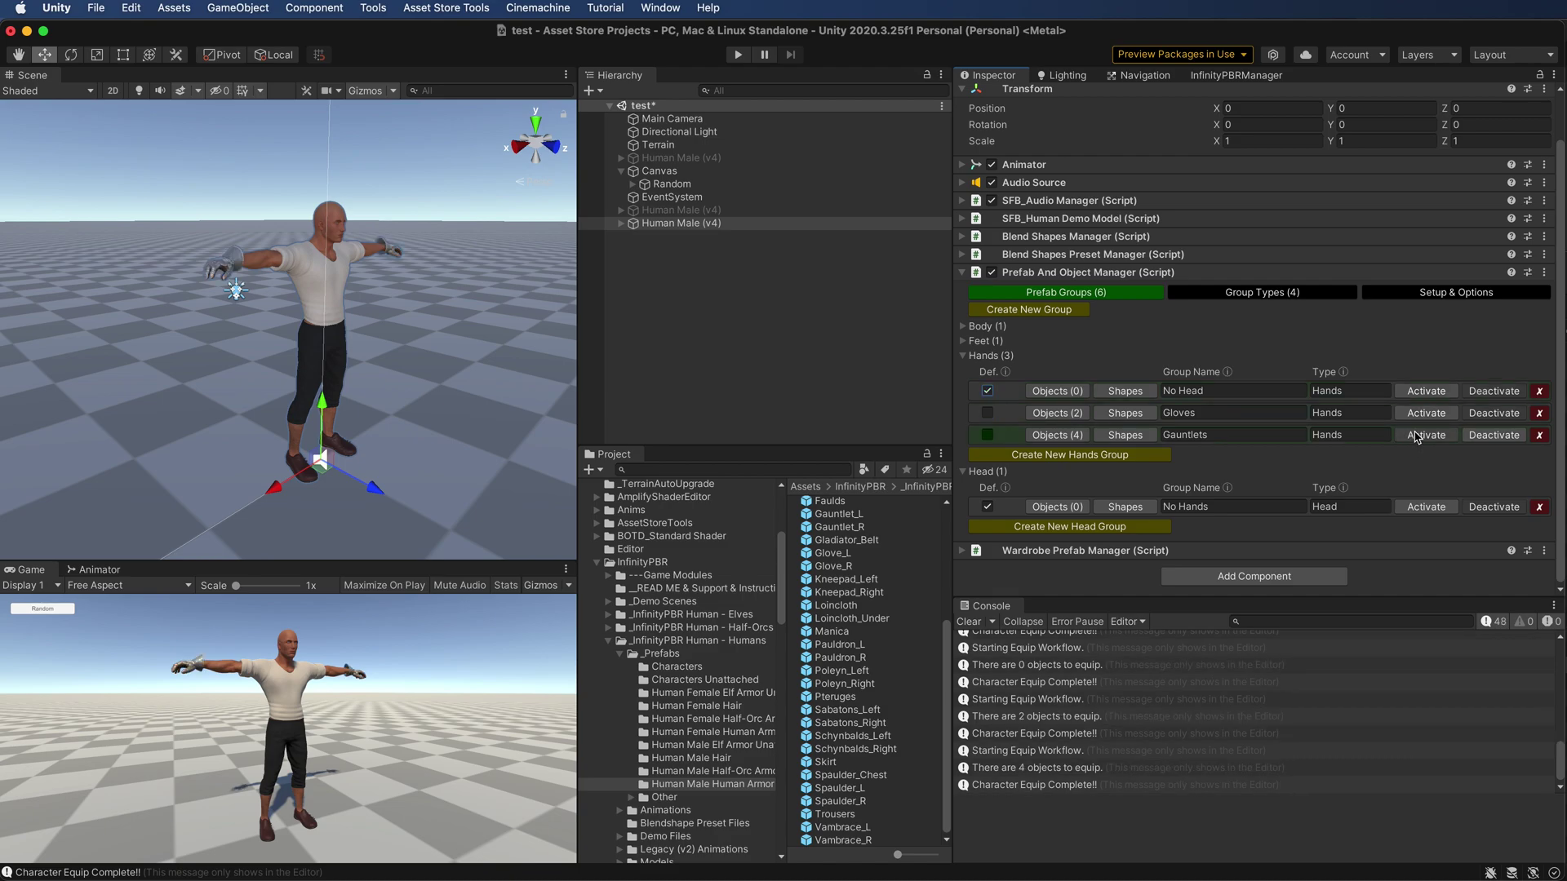
{"action": "left_click", "coordinate": [1428, 414]}
{"action": "left_click", "coordinate": [1426, 392]}
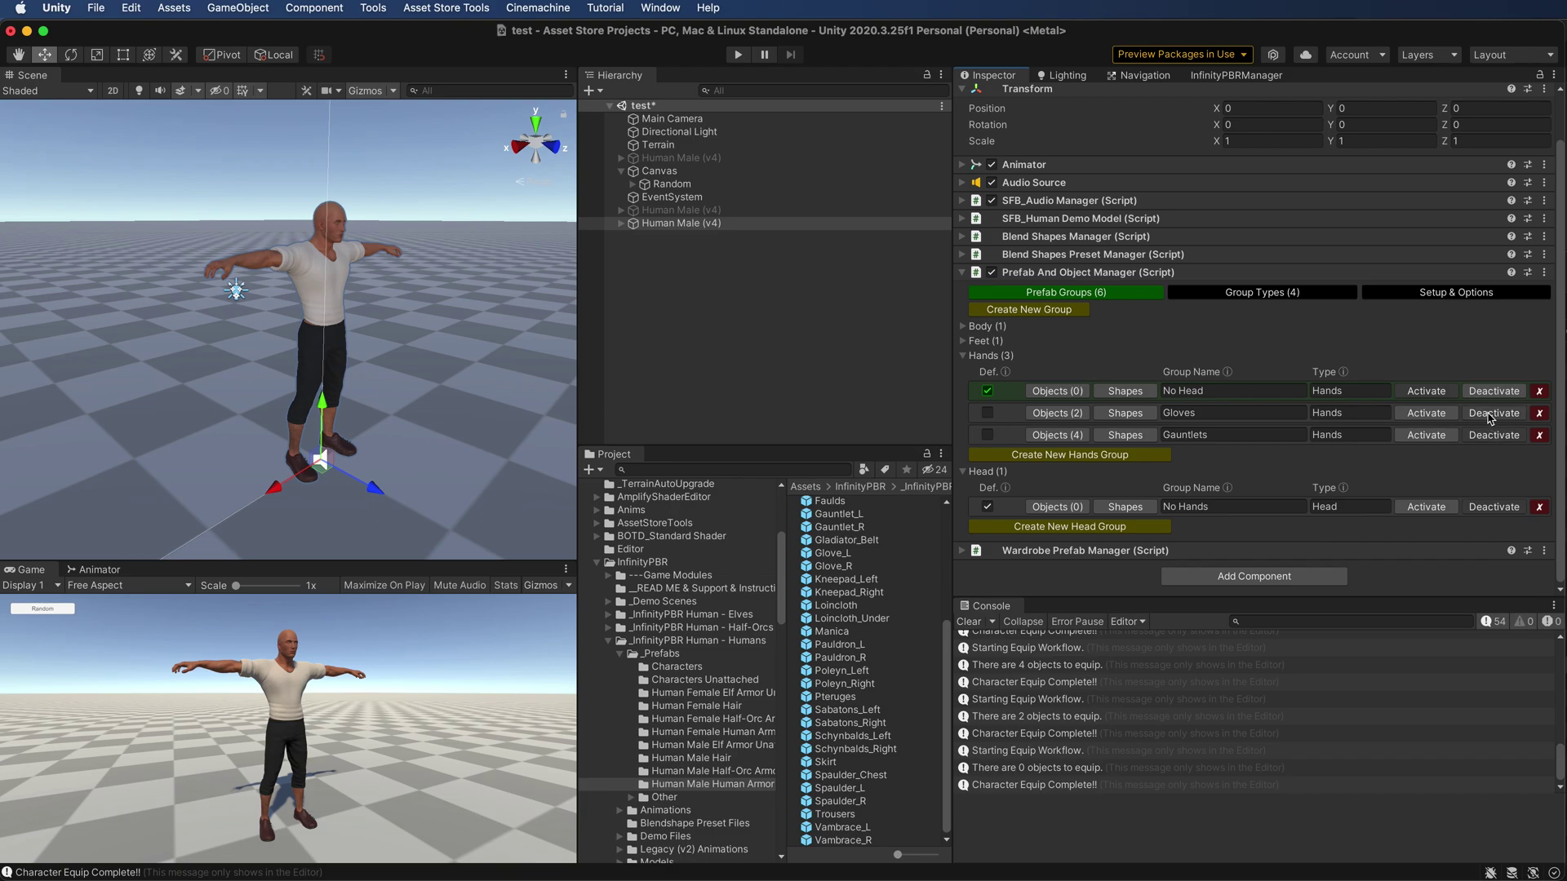
Activate Gloves and Gauntlets in turn, and deactivate Gauntlets to fall back to the default Hands group
{"action": "left_click", "coordinate": [1426, 413]}
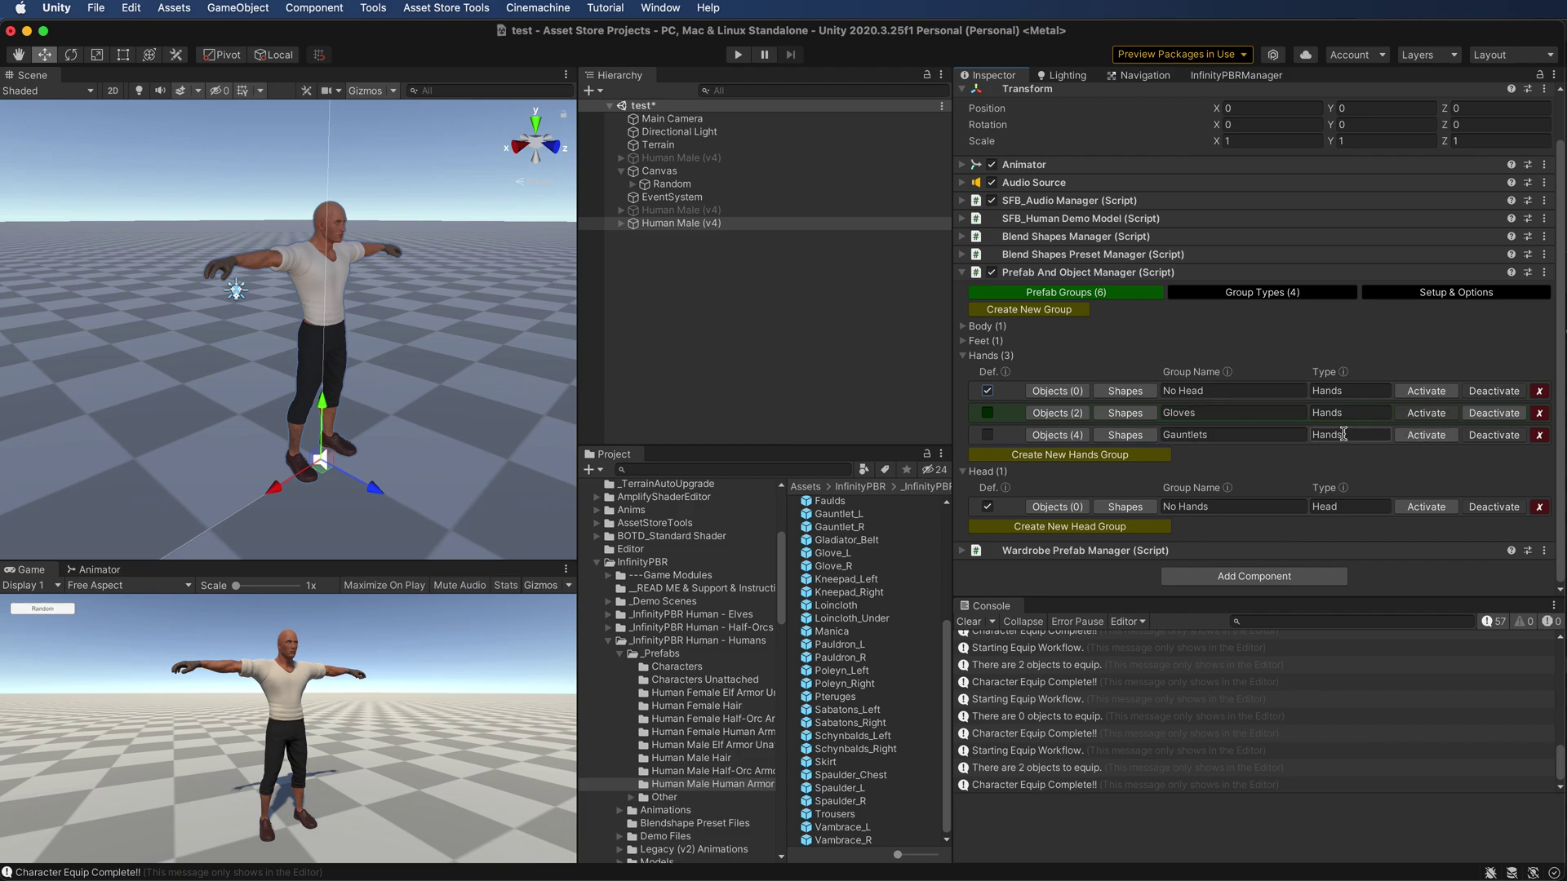
{"action": "left_click", "coordinate": [1426, 436]}
{"action": "left_click", "coordinate": [1491, 436]}
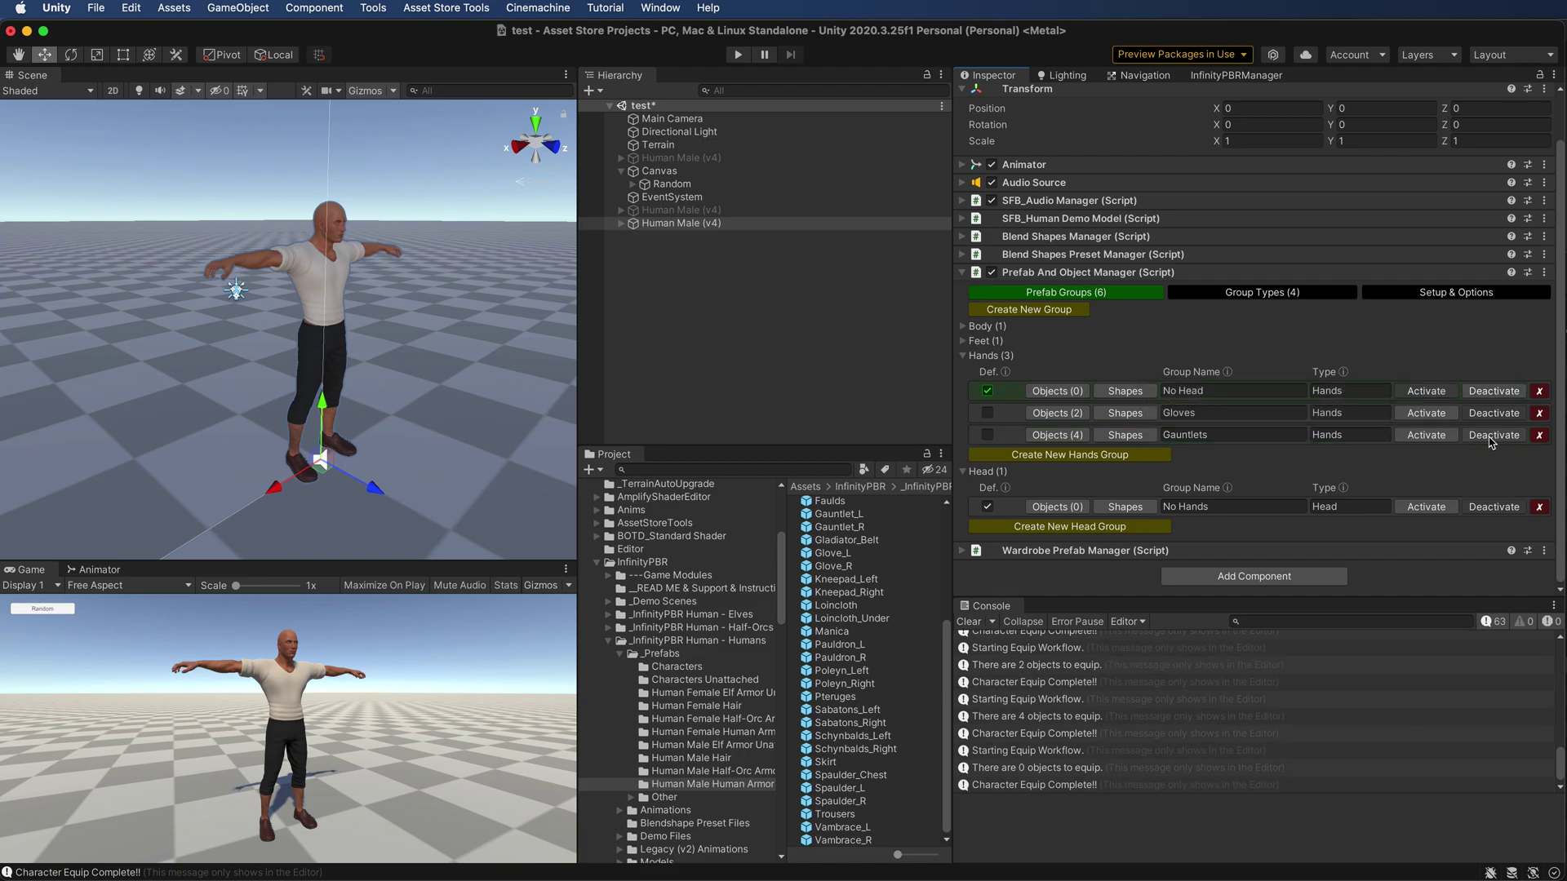
Correct the swapped names by renaming the default Hands group No Hand and the default Head group No Head
{"action": "left_click", "coordinate": [1230, 390]}
{"action": "type", "text": "No Hand"}
{"action": "left_click", "coordinate": [1187, 506]}
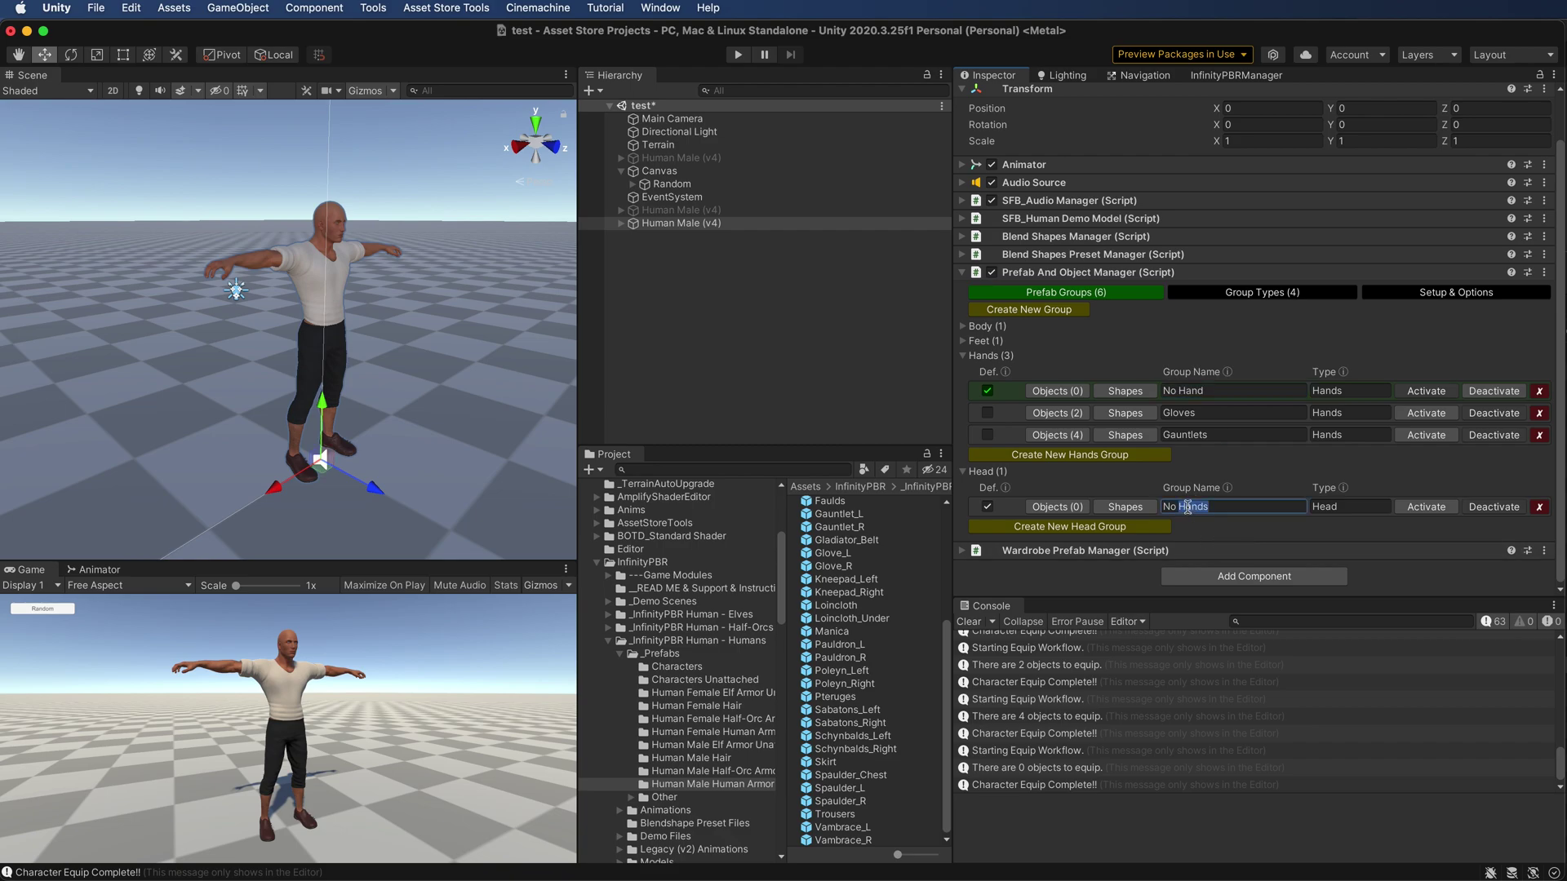
{"action": "type", "text": "No H"}
{"action": "left_click", "coordinate": [1221, 390]}
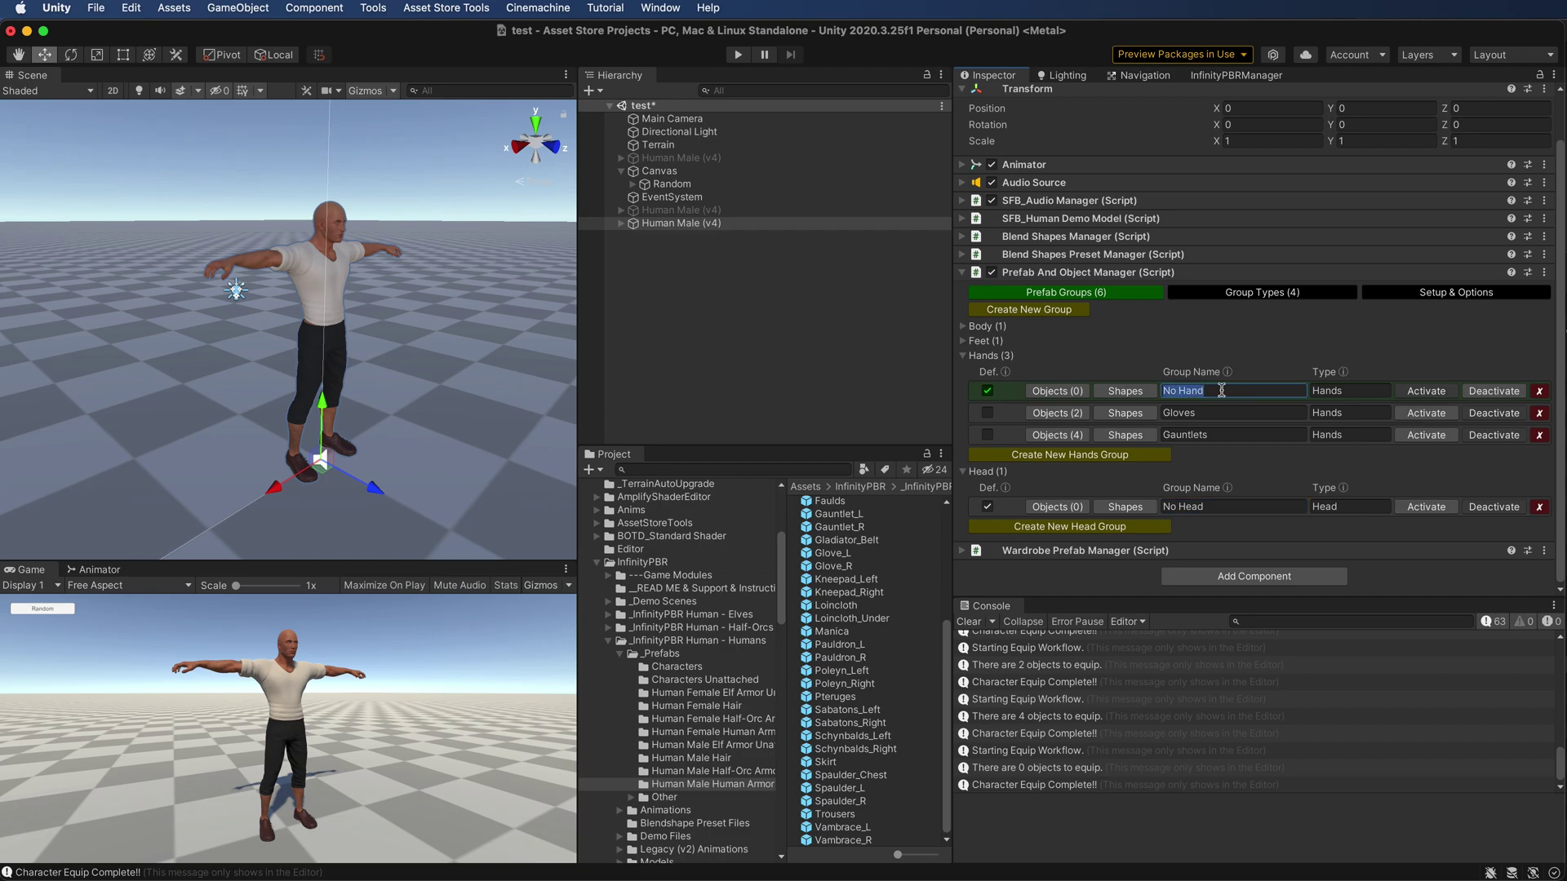
{"action": "left_click", "coordinate": [1221, 390]}
Create two more groups of the Feet type and name them Boots and Armored Boots
{"action": "left_click", "coordinate": [963, 356]}
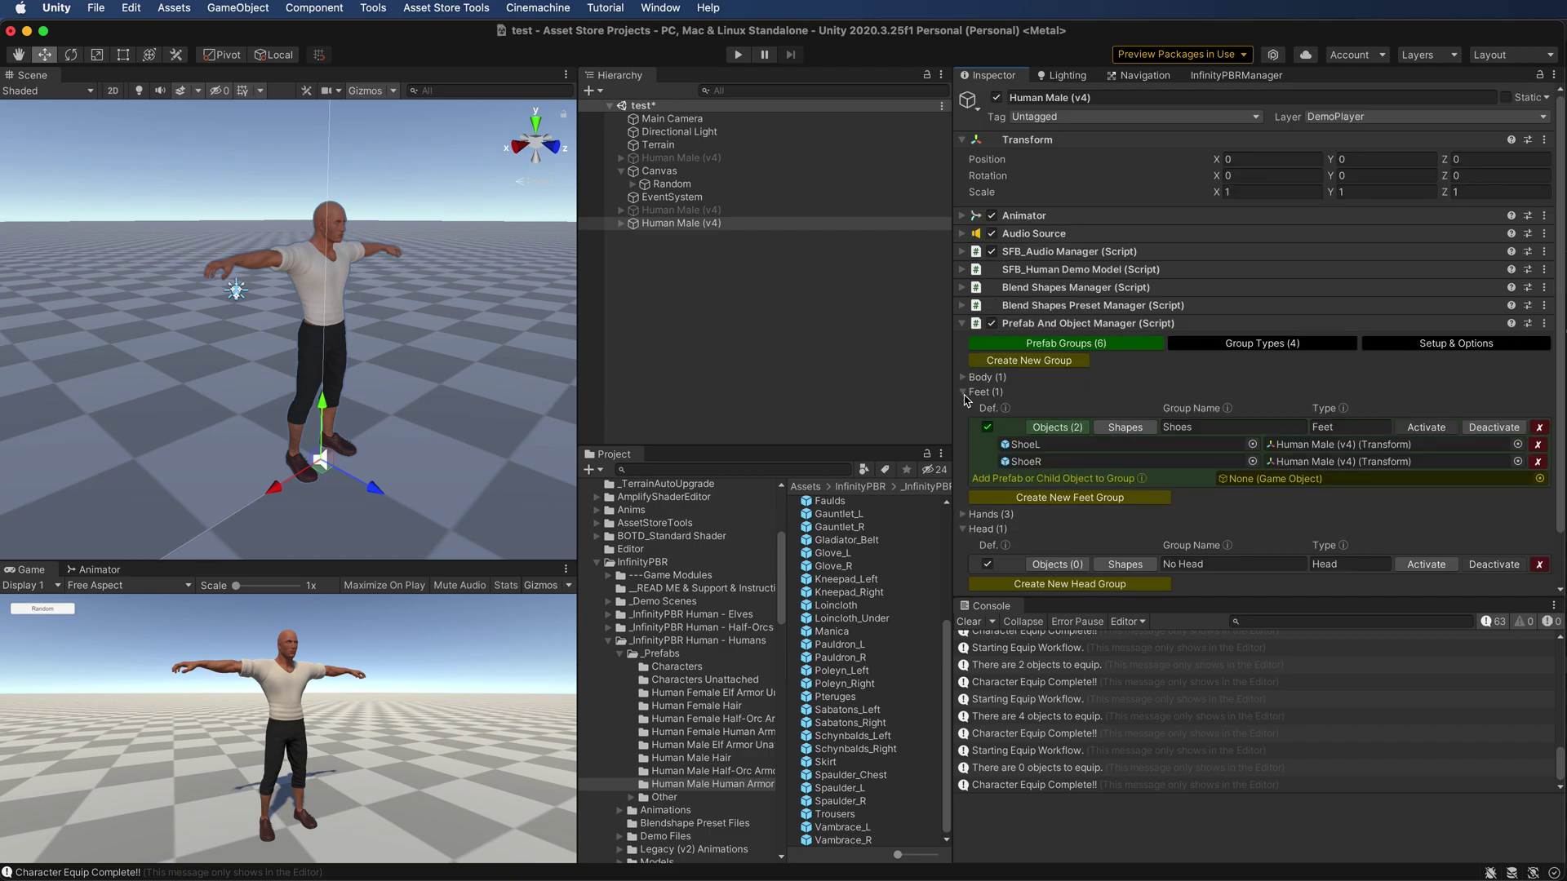
{"action": "left_click", "coordinate": [1057, 427]}
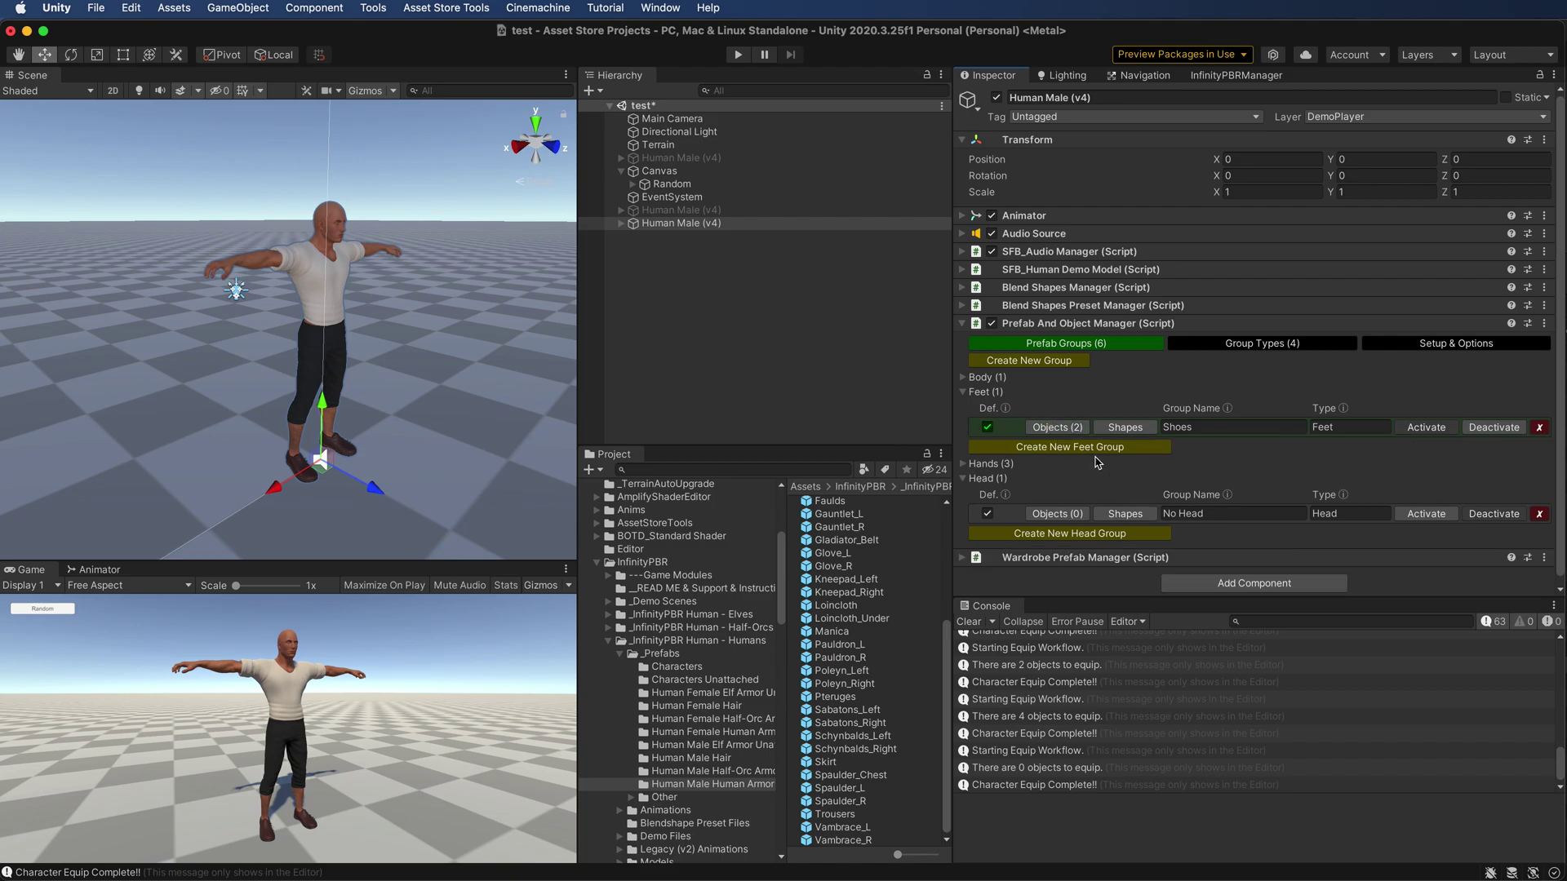
{"action": "left_click", "coordinate": [1111, 447]}
{"action": "left_click", "coordinate": [1111, 469]}
{"action": "left_click", "coordinate": [1244, 449]}
{"action": "type", "text": "Boots"}
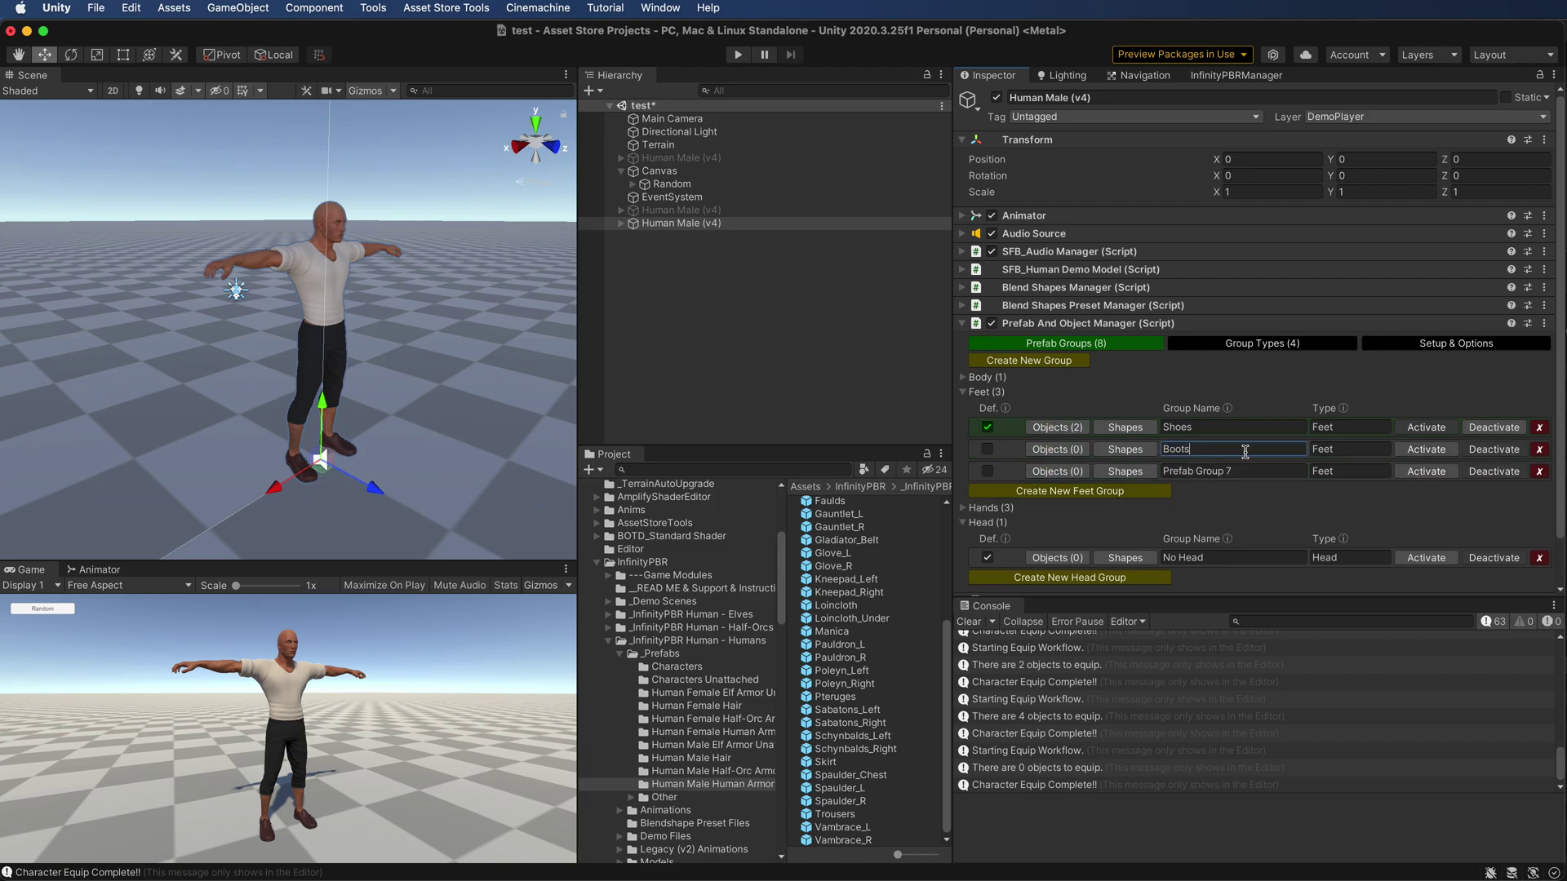
{"action": "left_click", "coordinate": [1244, 470]}
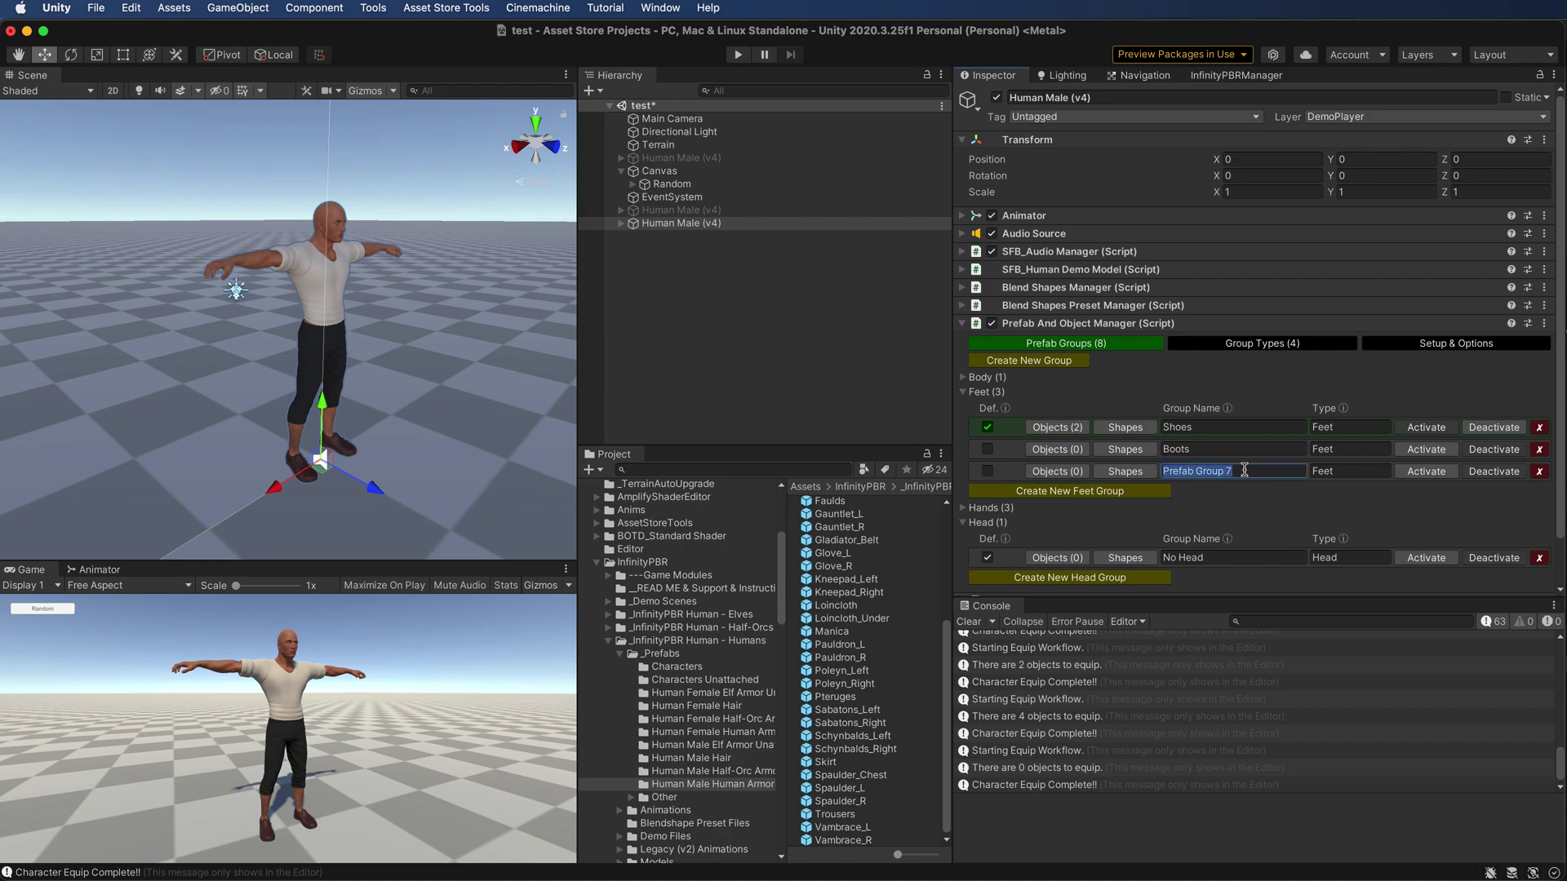
{"action": "type", "text": "Armored Boots"}
Add the Boot_Left, Boot_Right, Boot_Flaps_Left and Boot_Flaps_Right prefabs to the Boots group
{"action": "left_click", "coordinate": [1056, 471]}
{"action": "left_click", "coordinate": [1056, 448]}
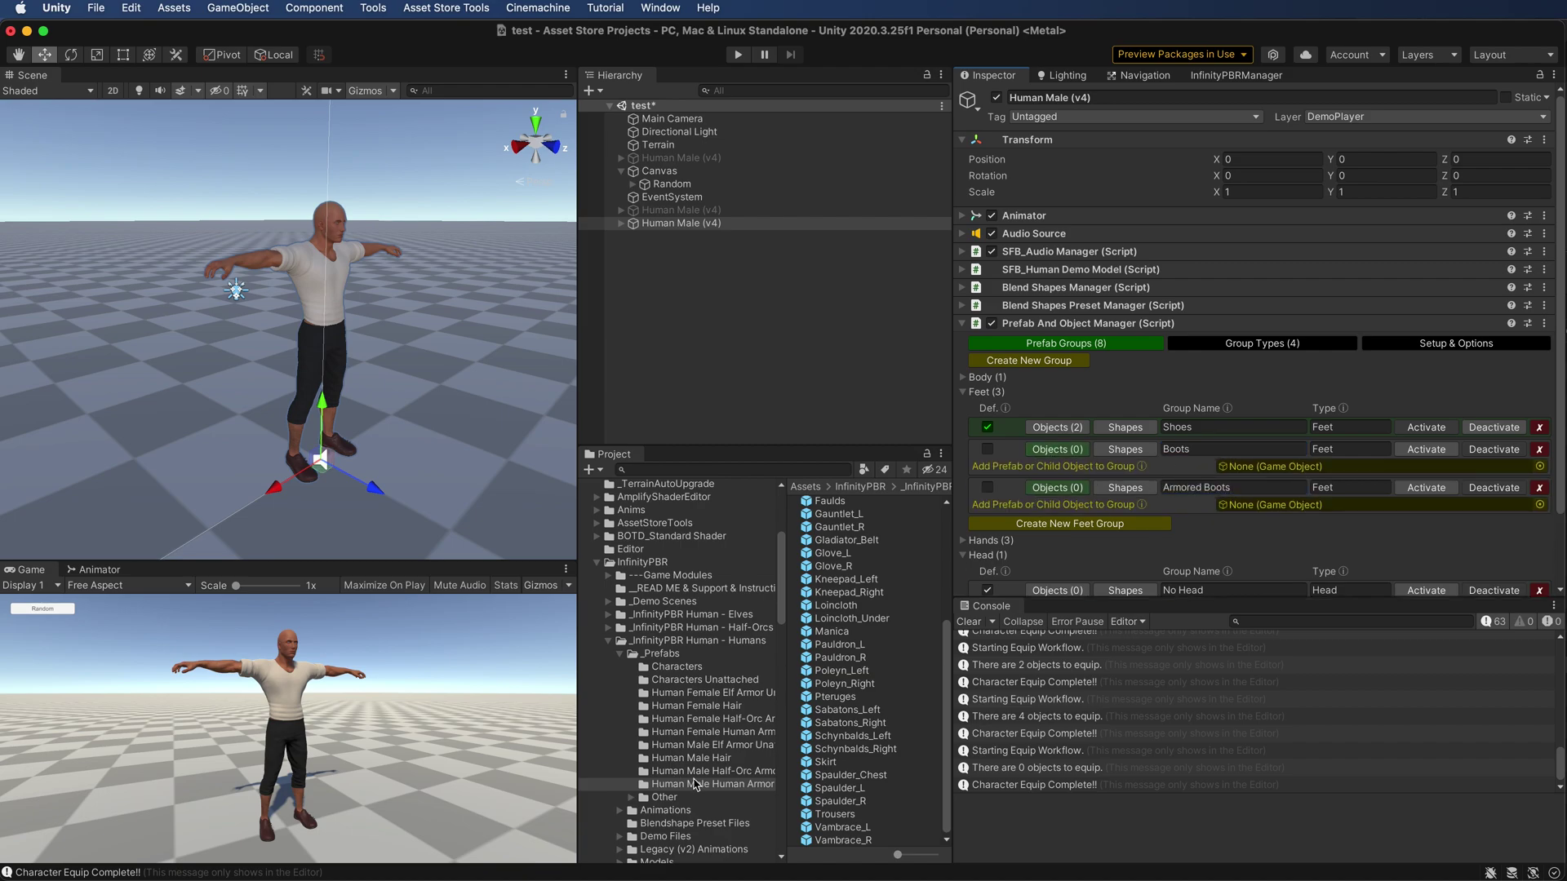
{"action": "scroll", "coordinate": [842, 746], "scroll_direction": "up", "scroll_amount": 5}
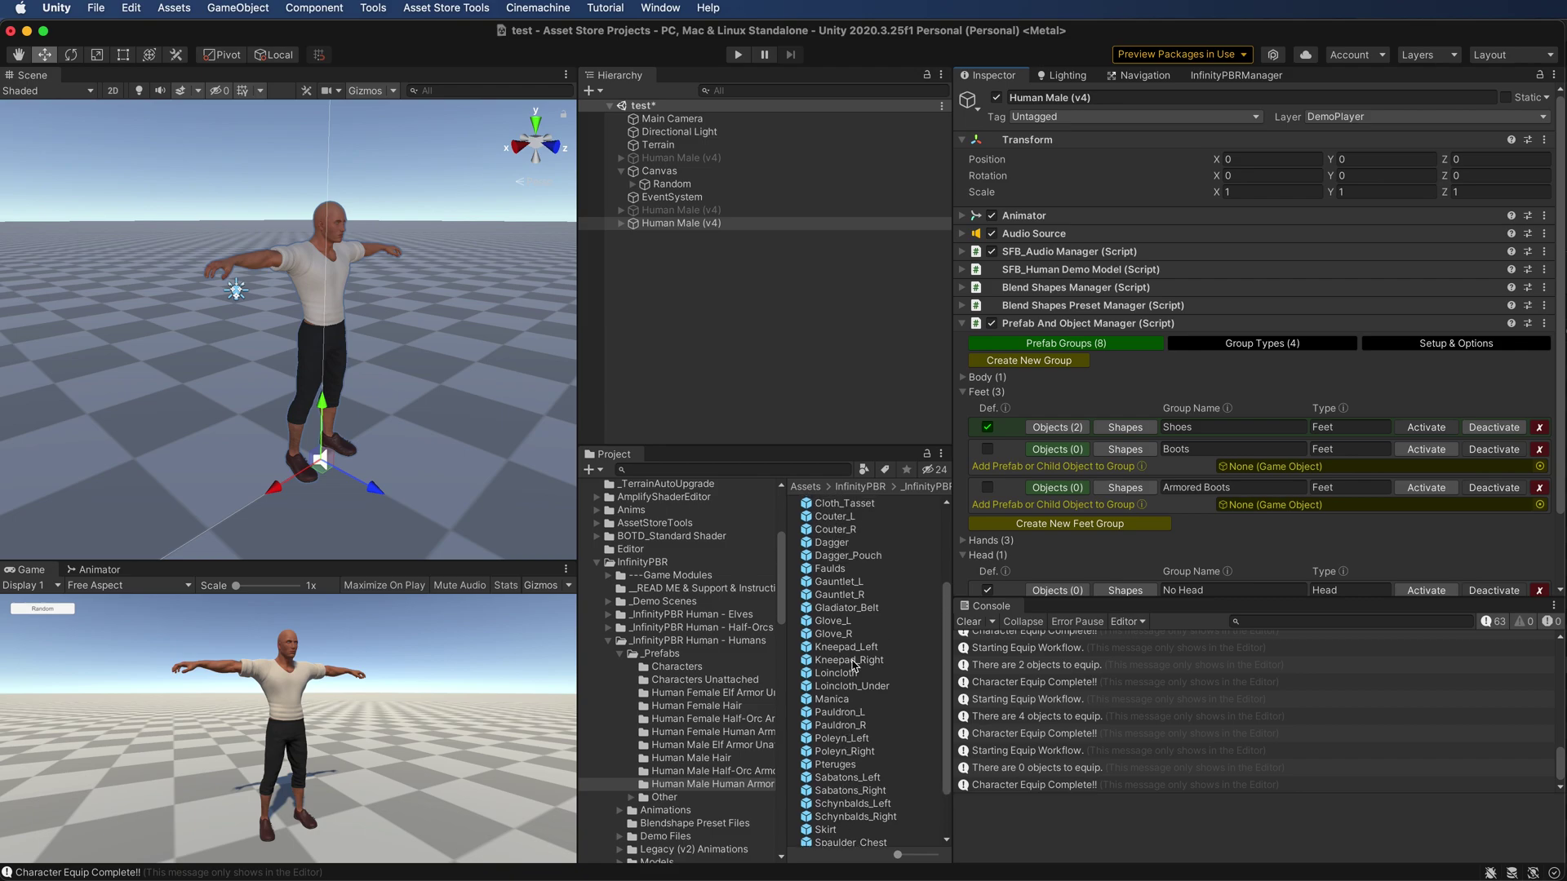
{"action": "left_click_drag", "start_coordinate": [838, 584], "coordinate": [1354, 484]}
{"action": "left_click_drag", "start_coordinate": [838, 560], "coordinate": [1305, 517]}
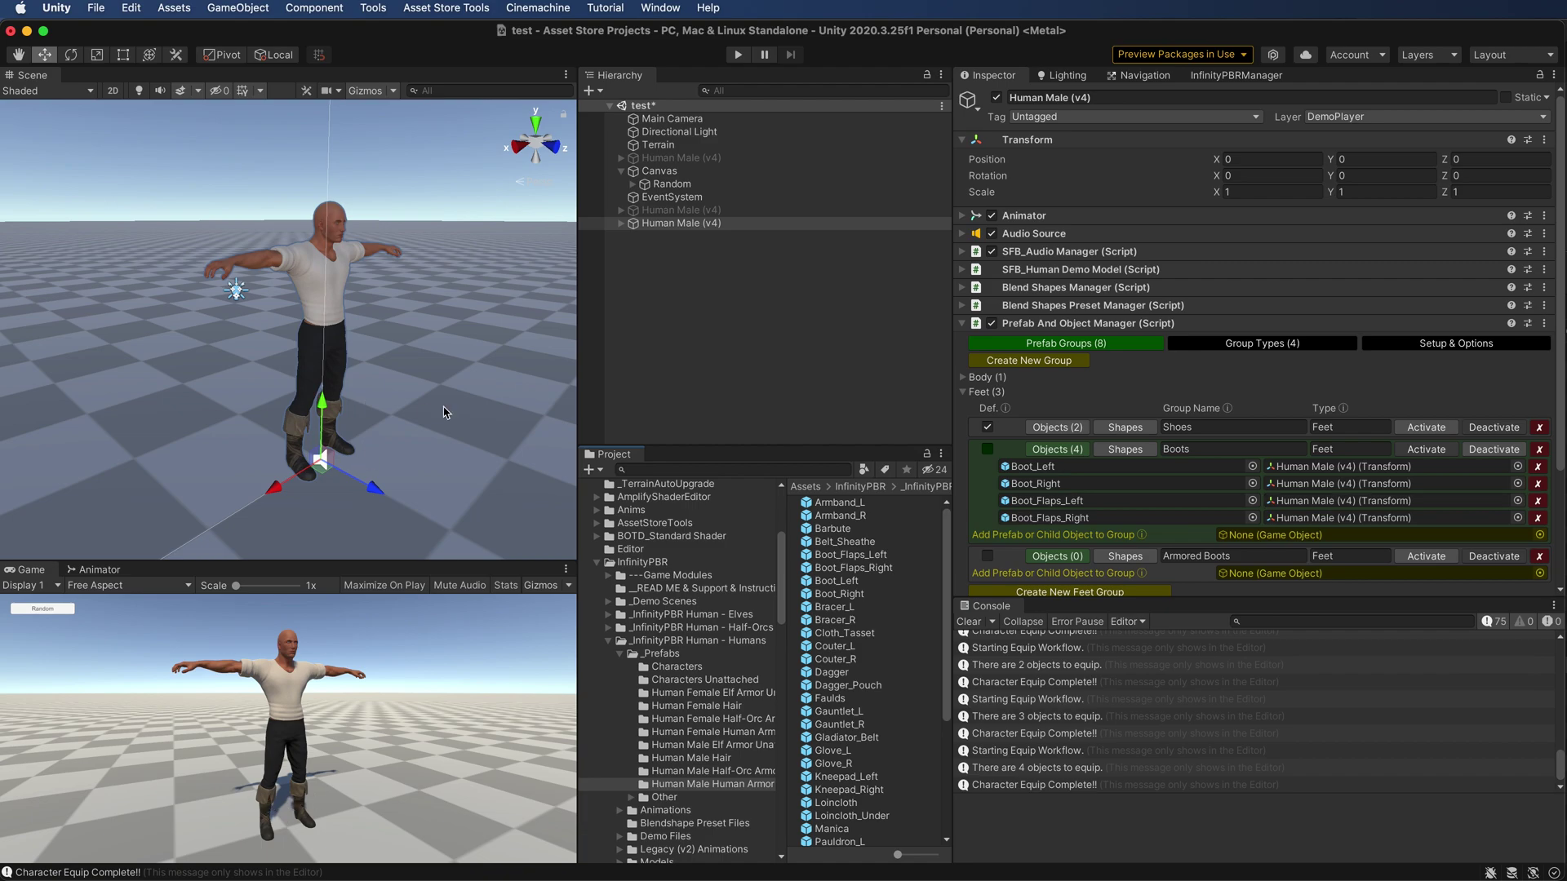
Add the left and right Boot, Schynbalds and Sabatons prefabs to the Armored Boots group
{"action": "scroll", "coordinate": [1294, 536], "scroll_direction": "down", "scroll_amount": 3}
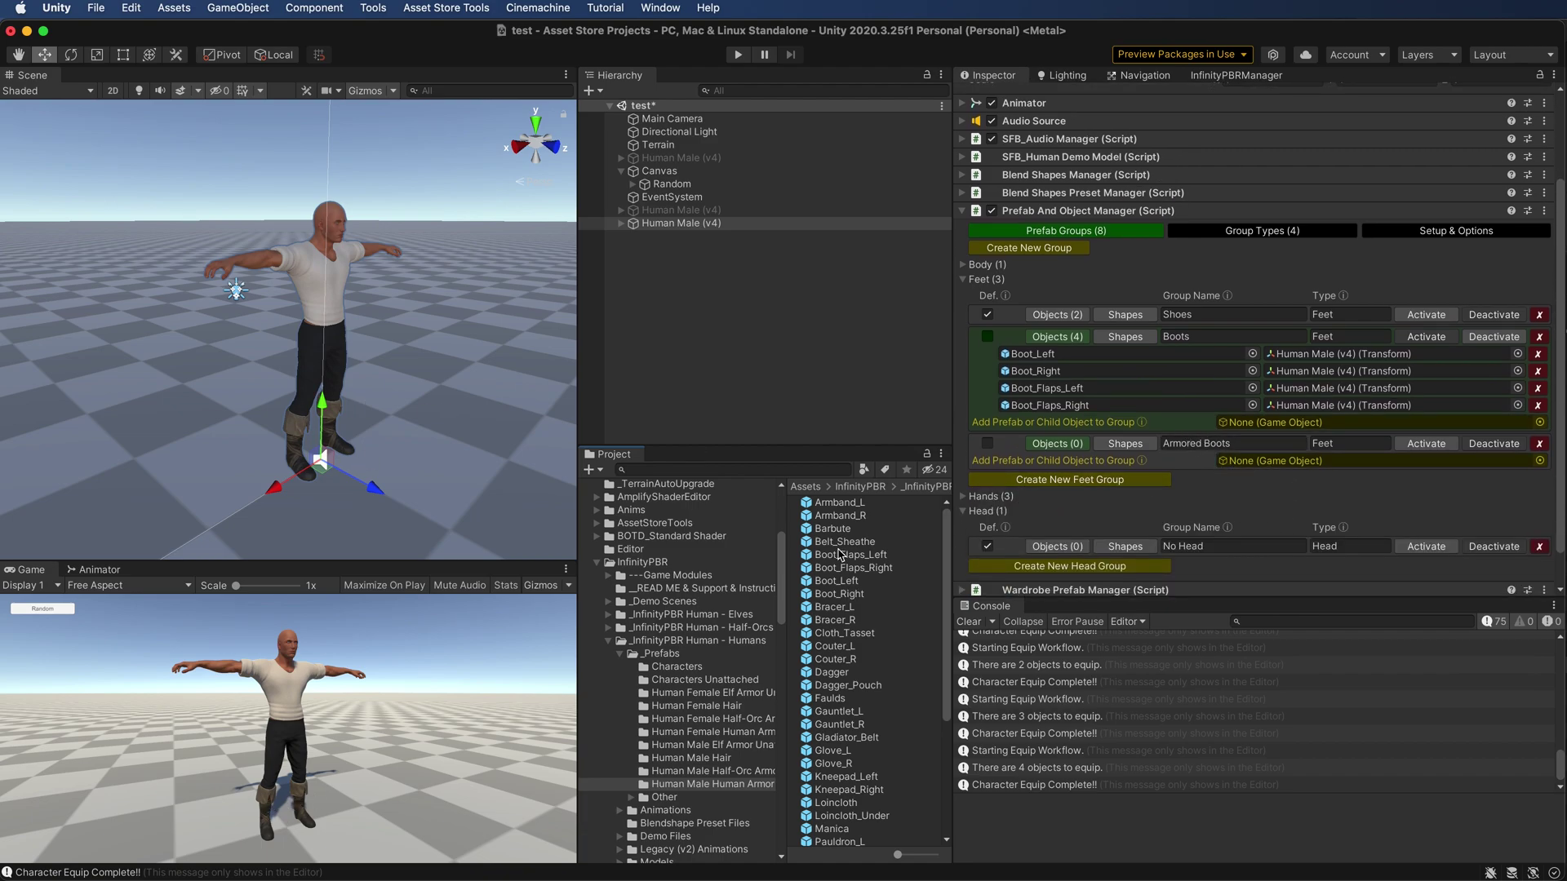
{"action": "left_click_drag", "start_coordinate": [828, 585], "coordinate": [1305, 460]}
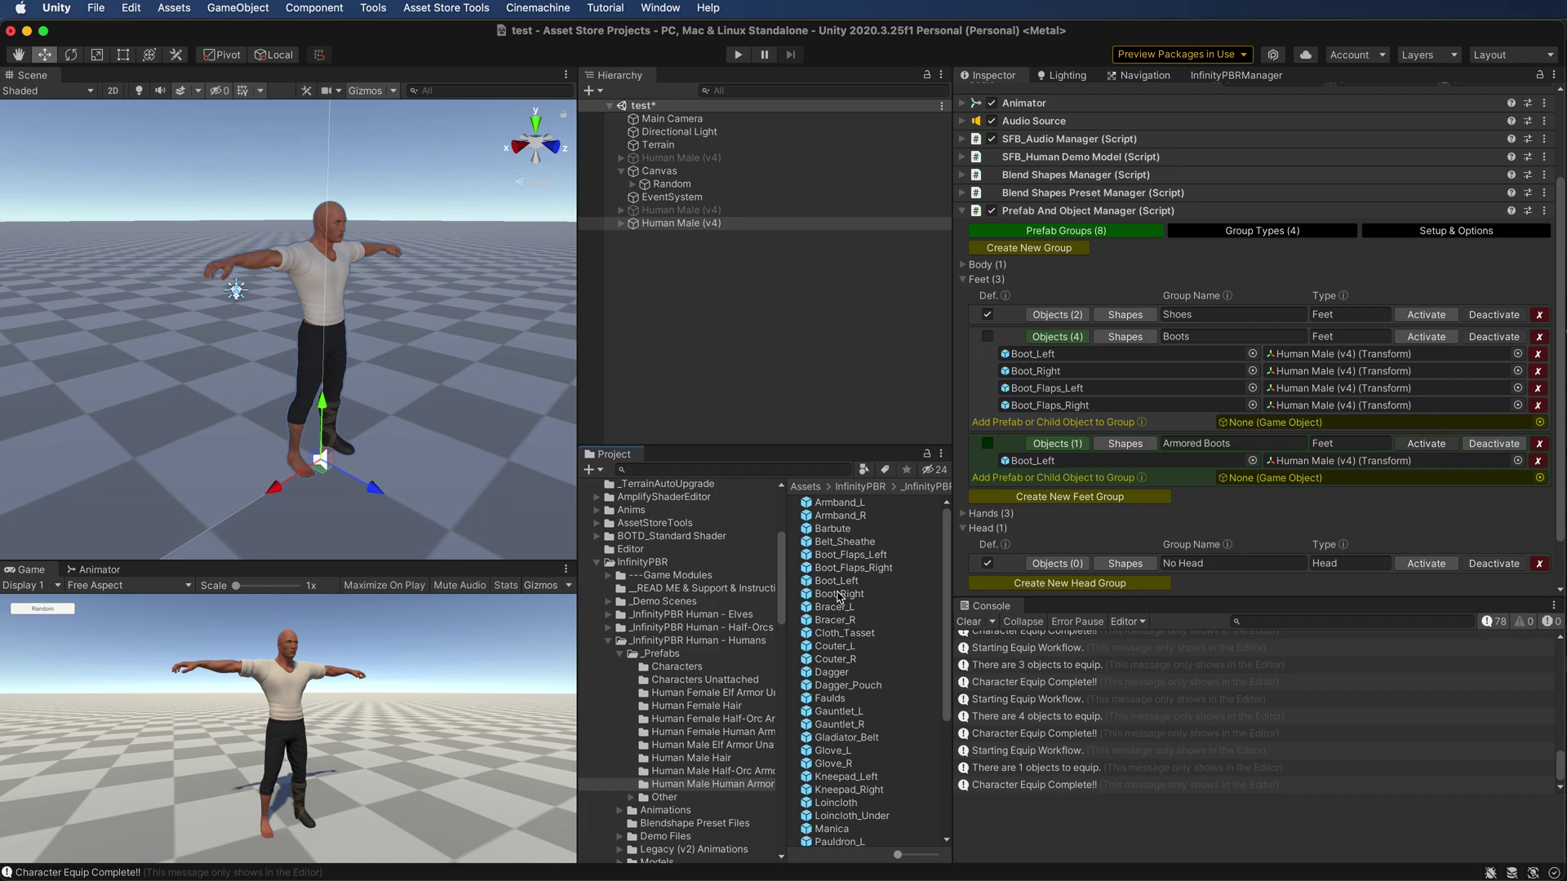
{"action": "left_click_drag", "start_coordinate": [839, 596], "coordinate": [1289, 480]}
{"action": "scroll", "coordinate": [857, 726], "scroll_direction": "down", "scroll_amount": 5}
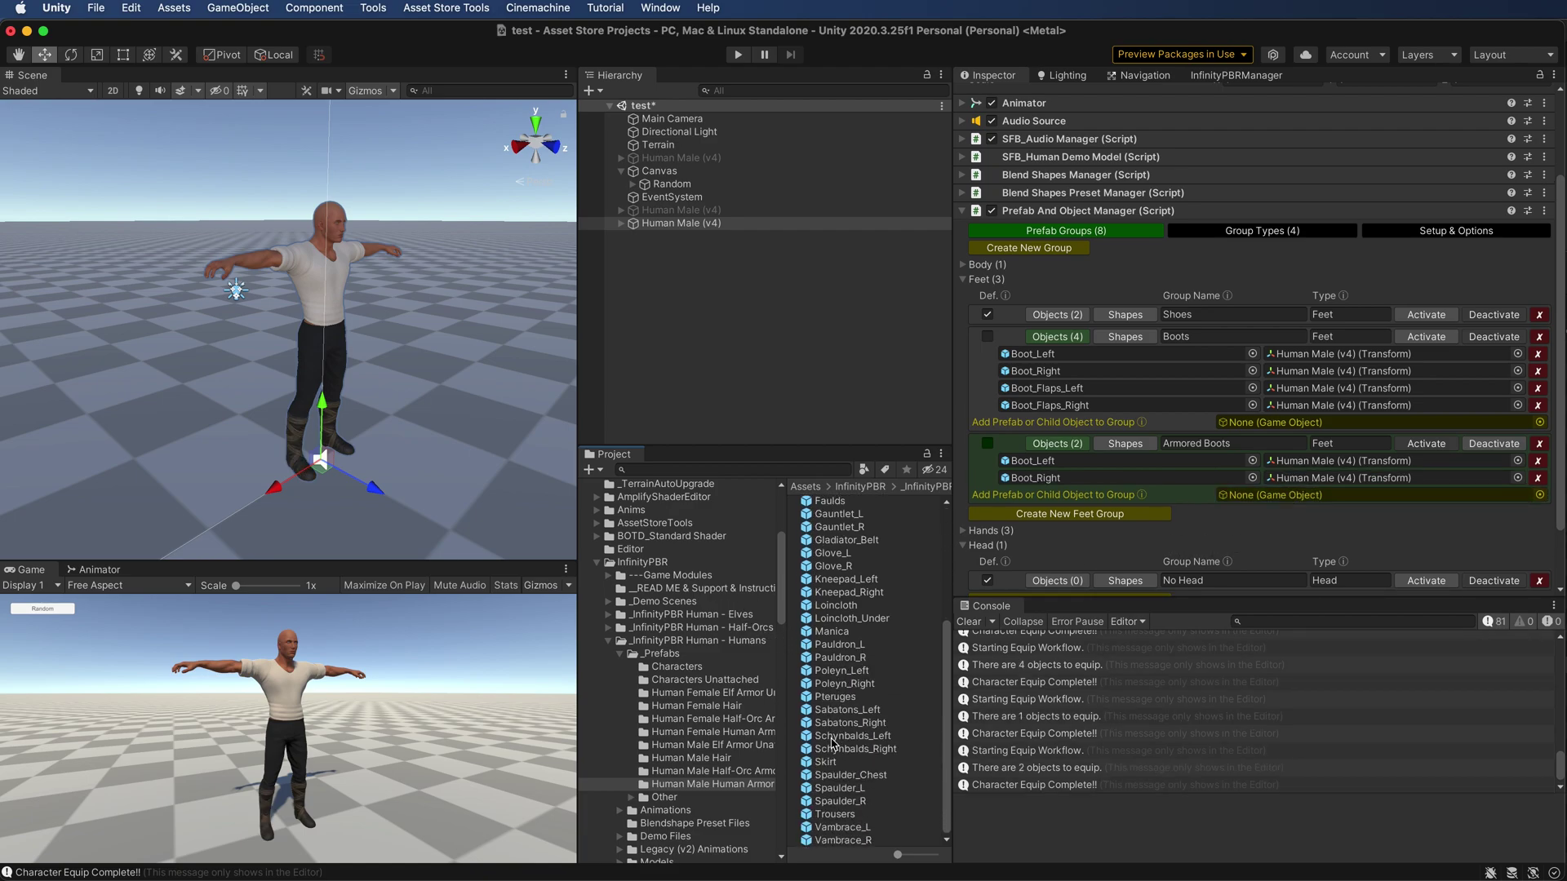
{"action": "left_click_drag", "start_coordinate": [832, 738], "coordinate": [1287, 453]}
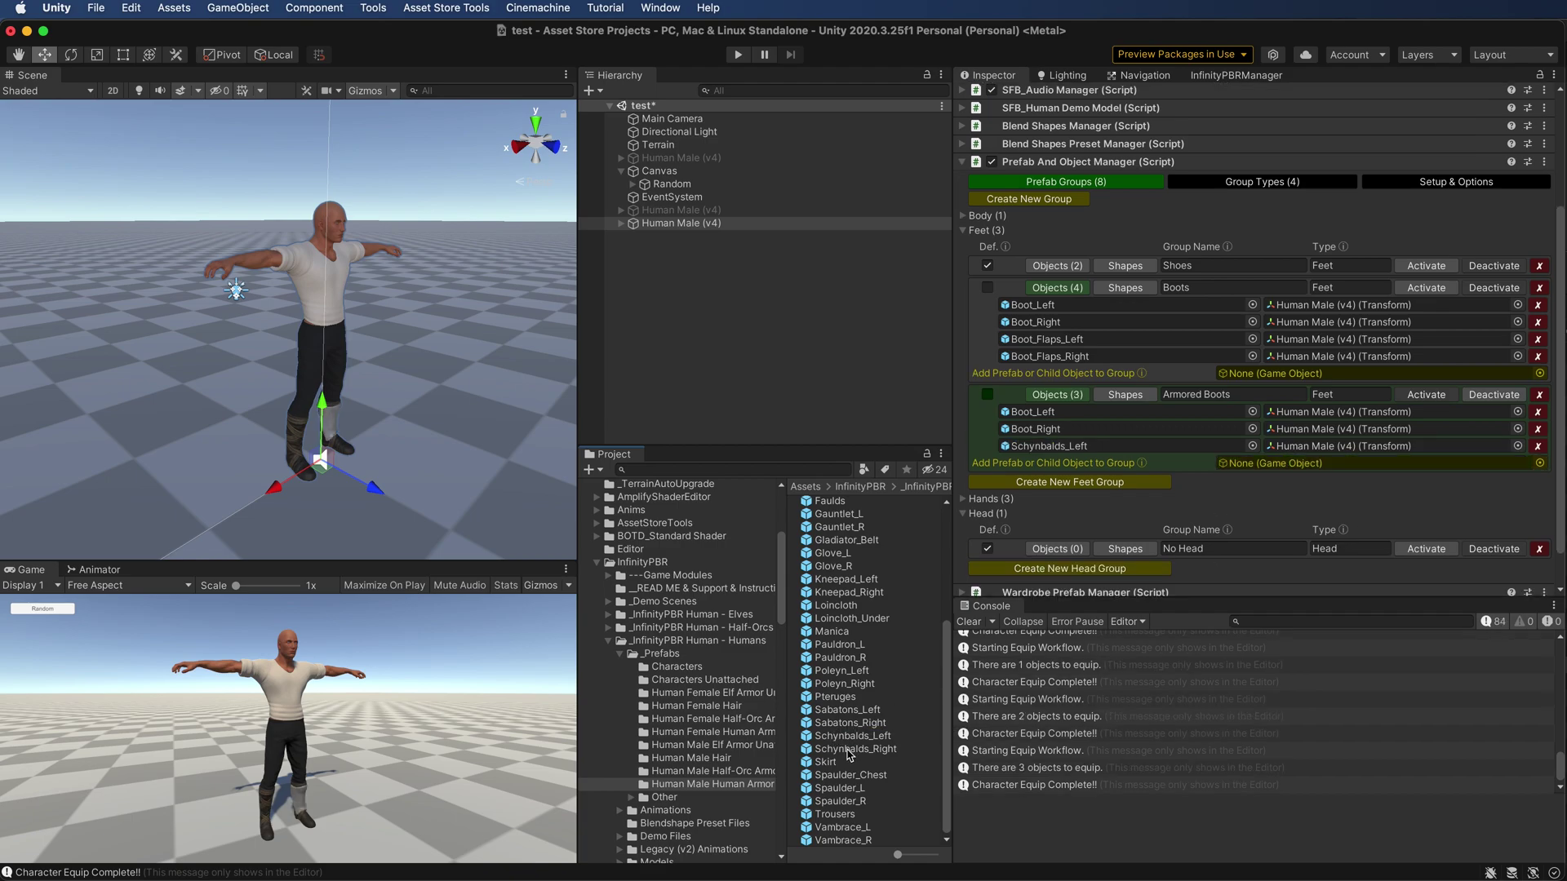
{"action": "left_click_drag", "start_coordinate": [849, 755], "coordinate": [1289, 462]}
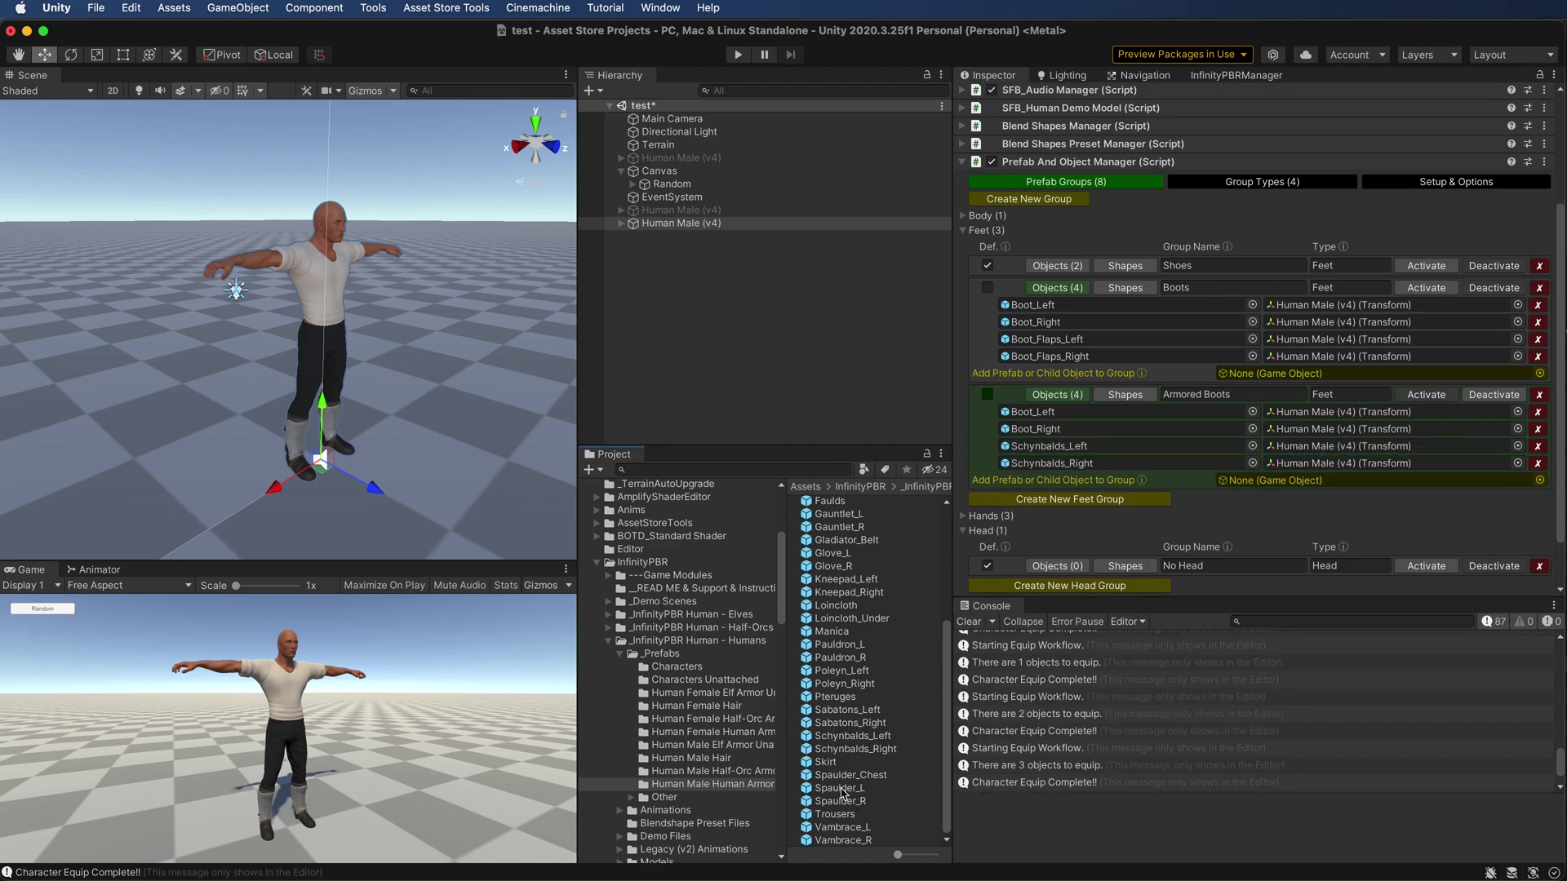
{"action": "left_click_drag", "start_coordinate": [840, 710], "coordinate": [1256, 494]}
{"action": "left_click_drag", "start_coordinate": [848, 724], "coordinate": [1281, 497]}
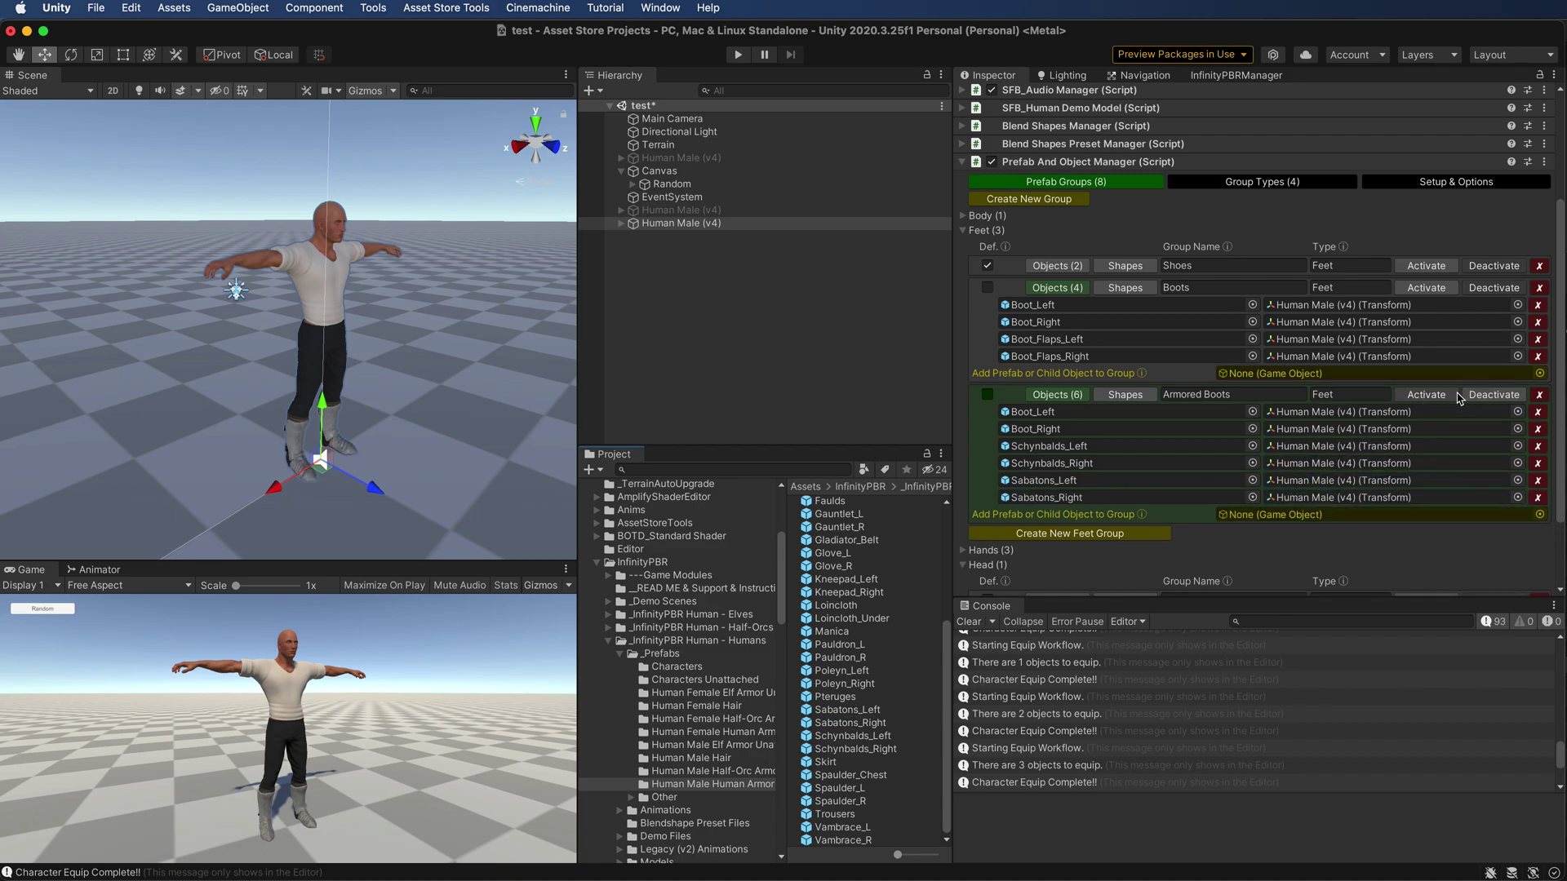
Test switching between Boots and Armored Boots, restore Shoes as the active Feet group, and collapse the Feet type
{"action": "left_click", "coordinate": [1426, 287]}
{"action": "left_click", "coordinate": [1426, 397]}
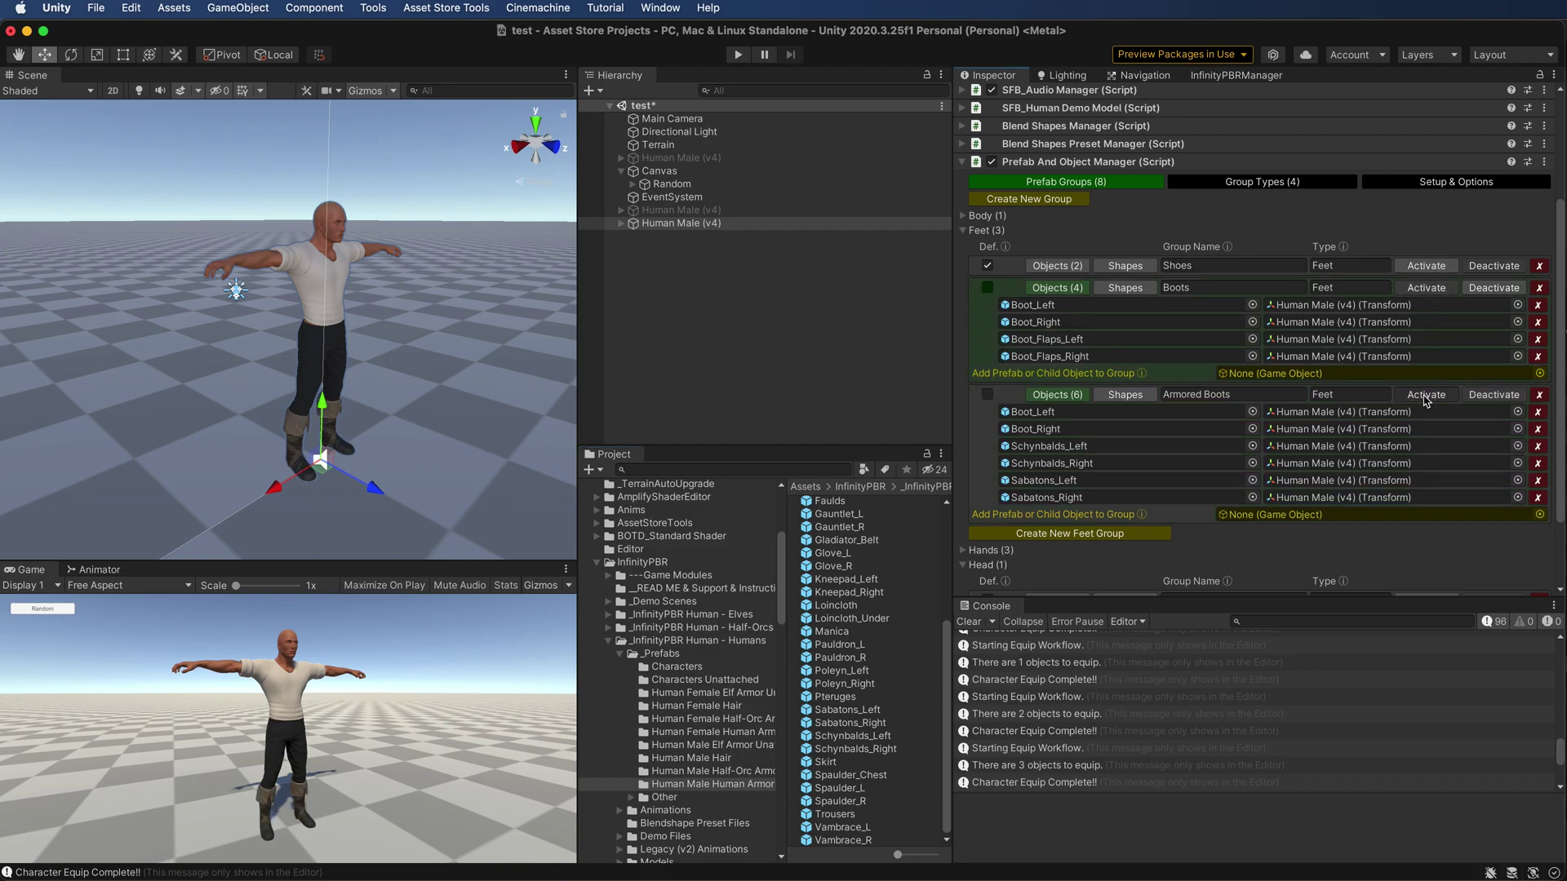
{"action": "left_click", "coordinate": [1498, 397]}
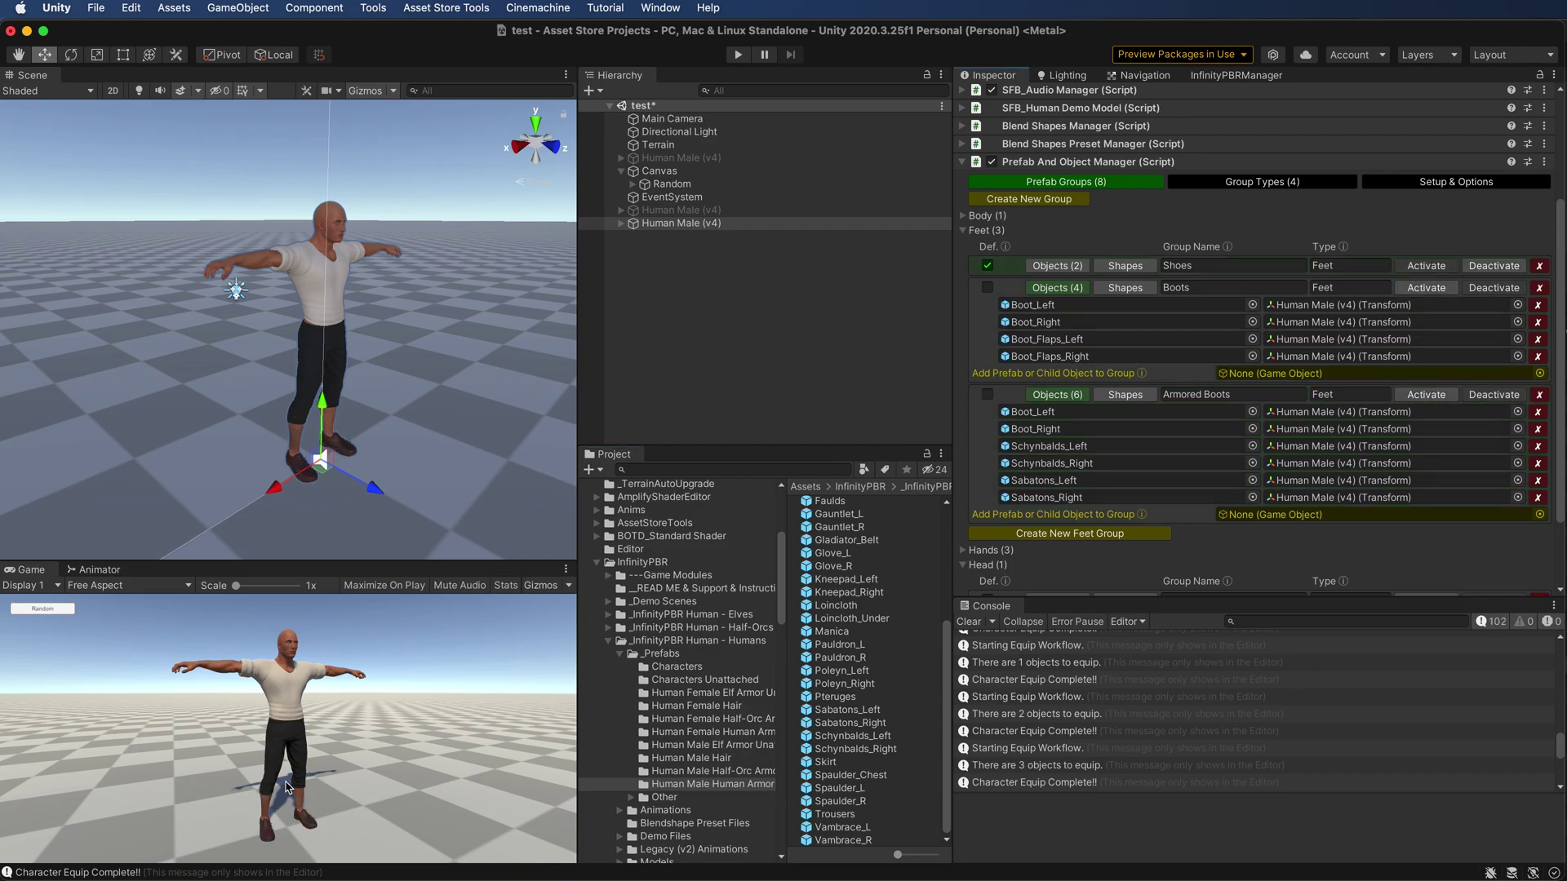
{"action": "left_click", "coordinate": [1436, 266]}
{"action": "left_click", "coordinate": [1065, 290]}
{"action": "left_click", "coordinate": [963, 230]}
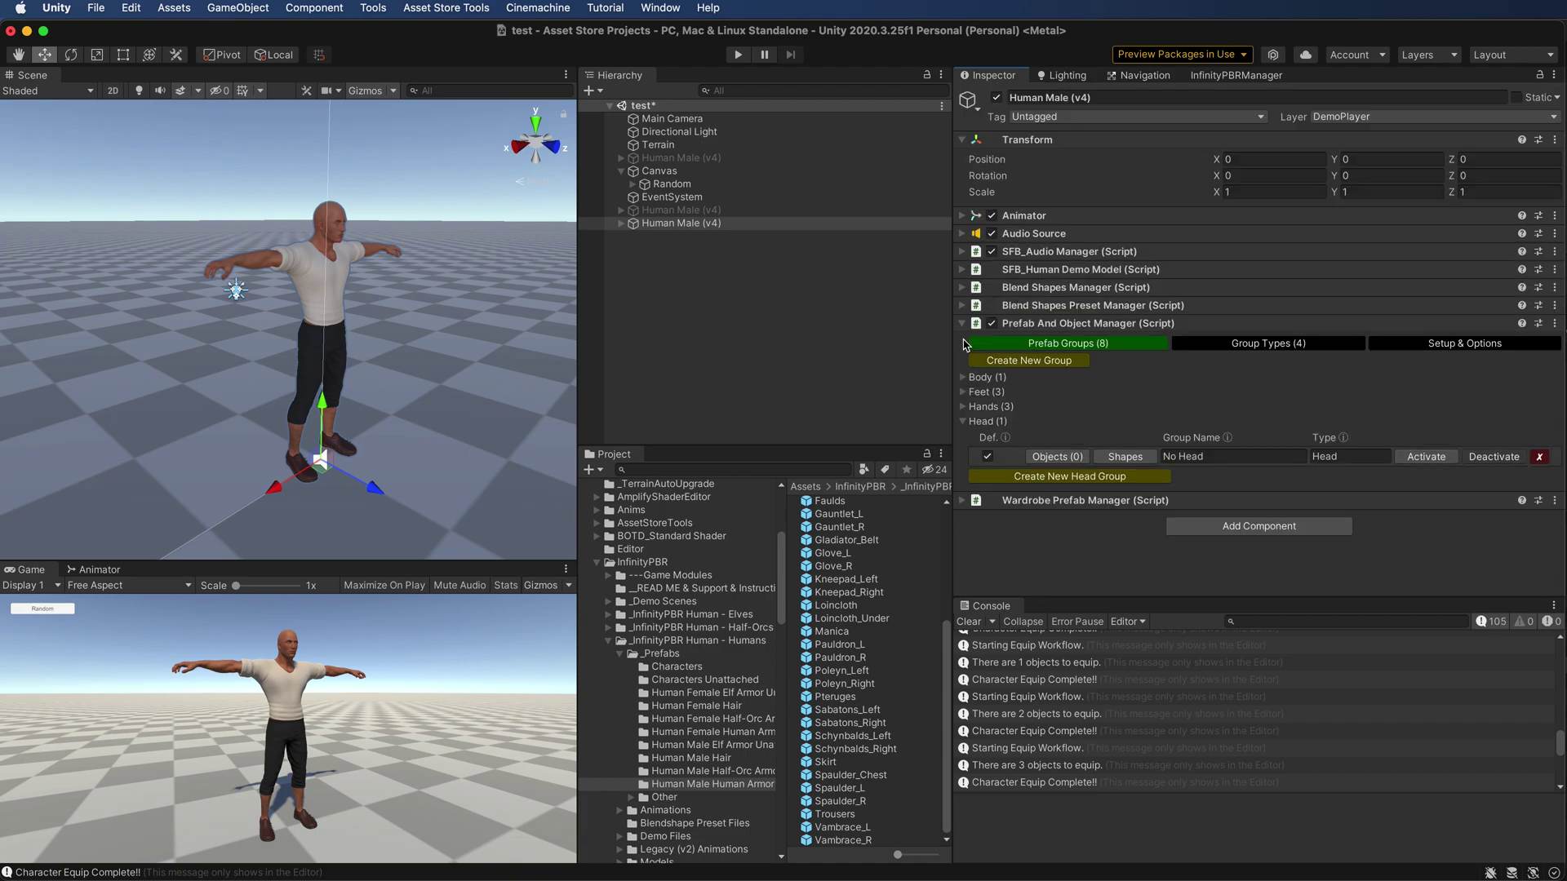
Create a second group of the Head type, name it Barbute, and add the Barbute prefab to it
{"action": "left_click", "coordinate": [1109, 478]}
{"action": "left_click", "coordinate": [1250, 478]}
{"action": "type", "text": "Barbute"}
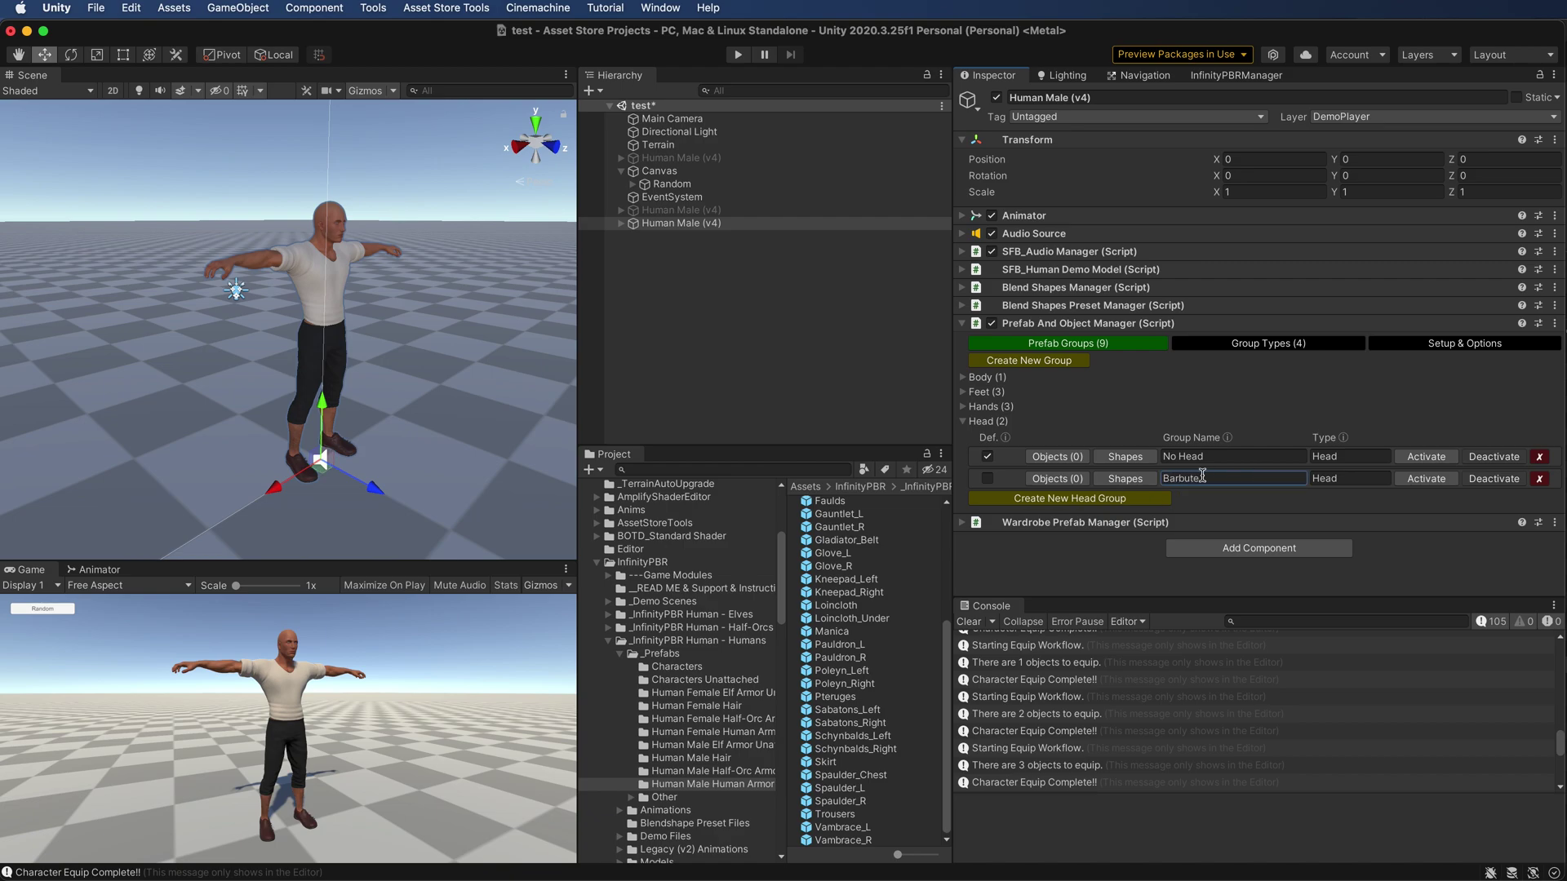
{"action": "left_click", "coordinate": [1059, 478]}
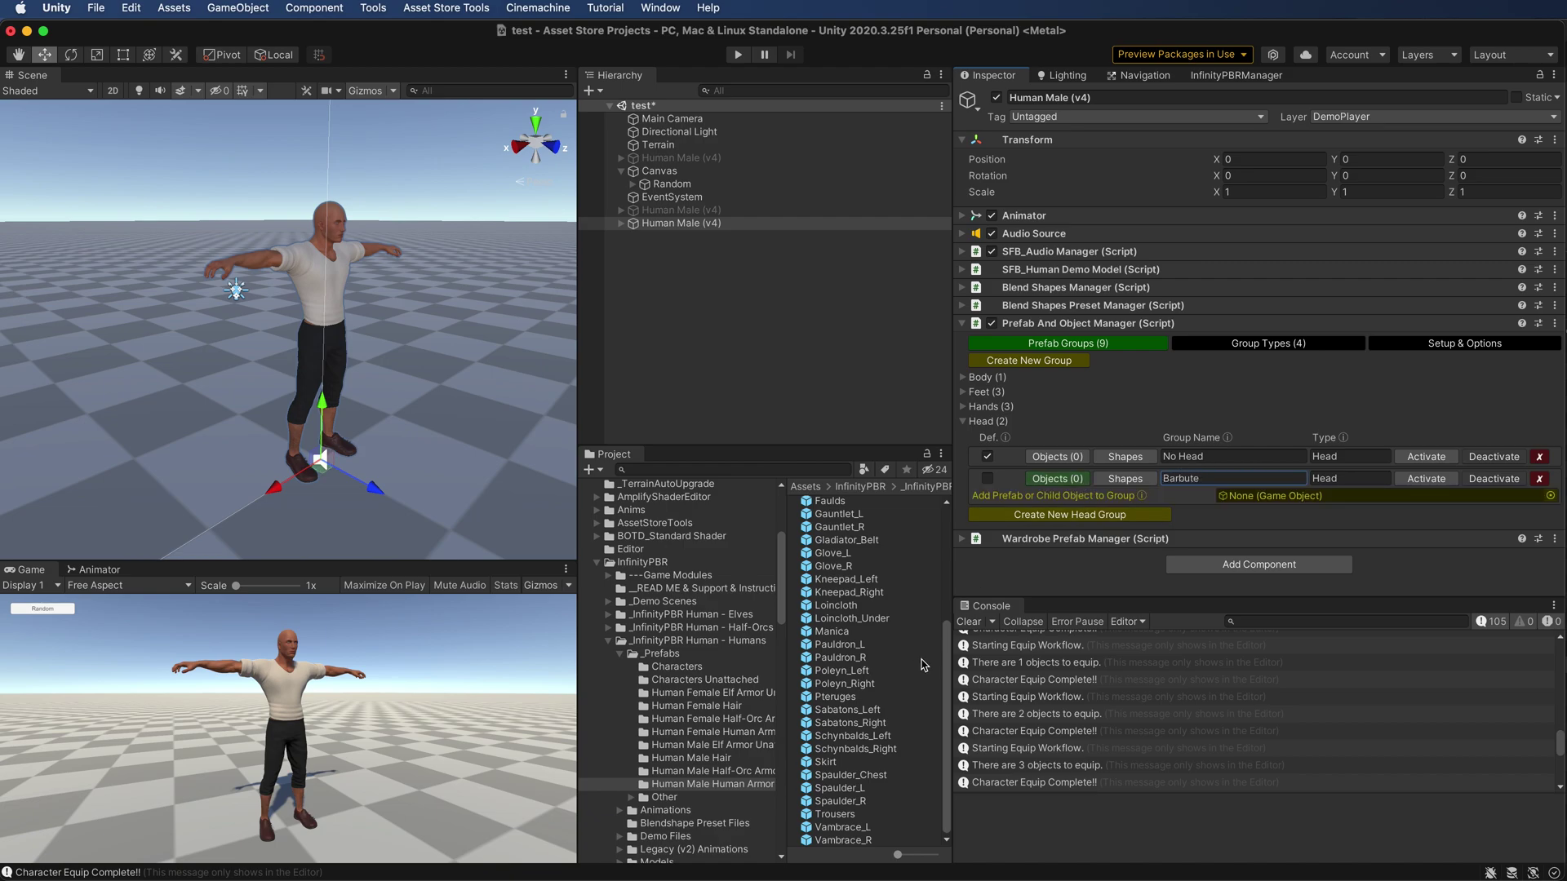
{"action": "scroll", "coordinate": [849, 523], "scroll_direction": "up", "scroll_amount": 5}
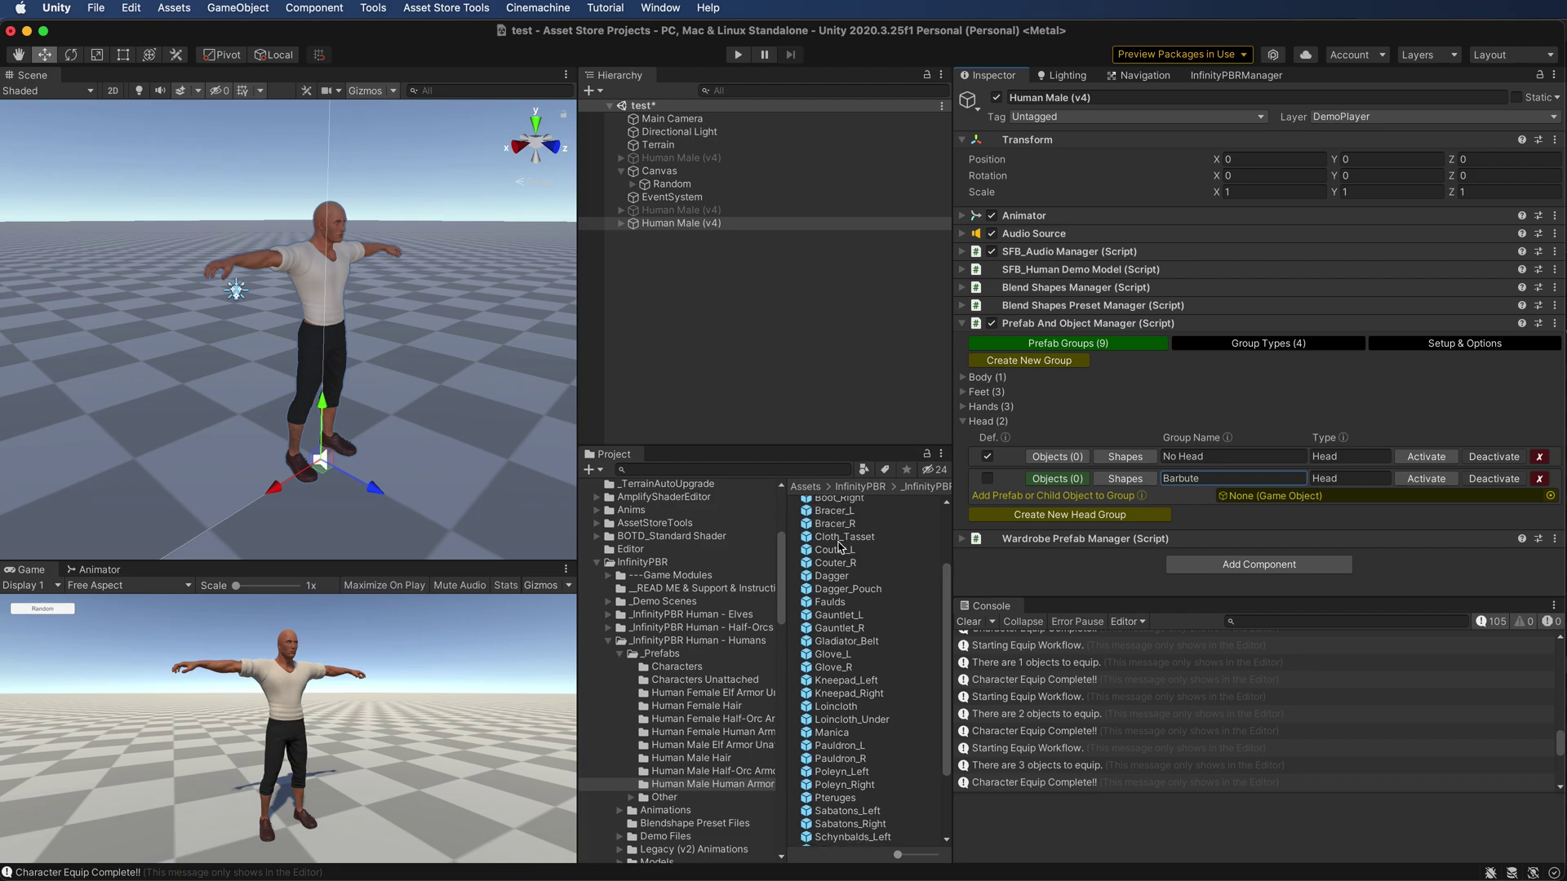
{"action": "left_click_drag", "start_coordinate": [832, 530], "coordinate": [1246, 496]}
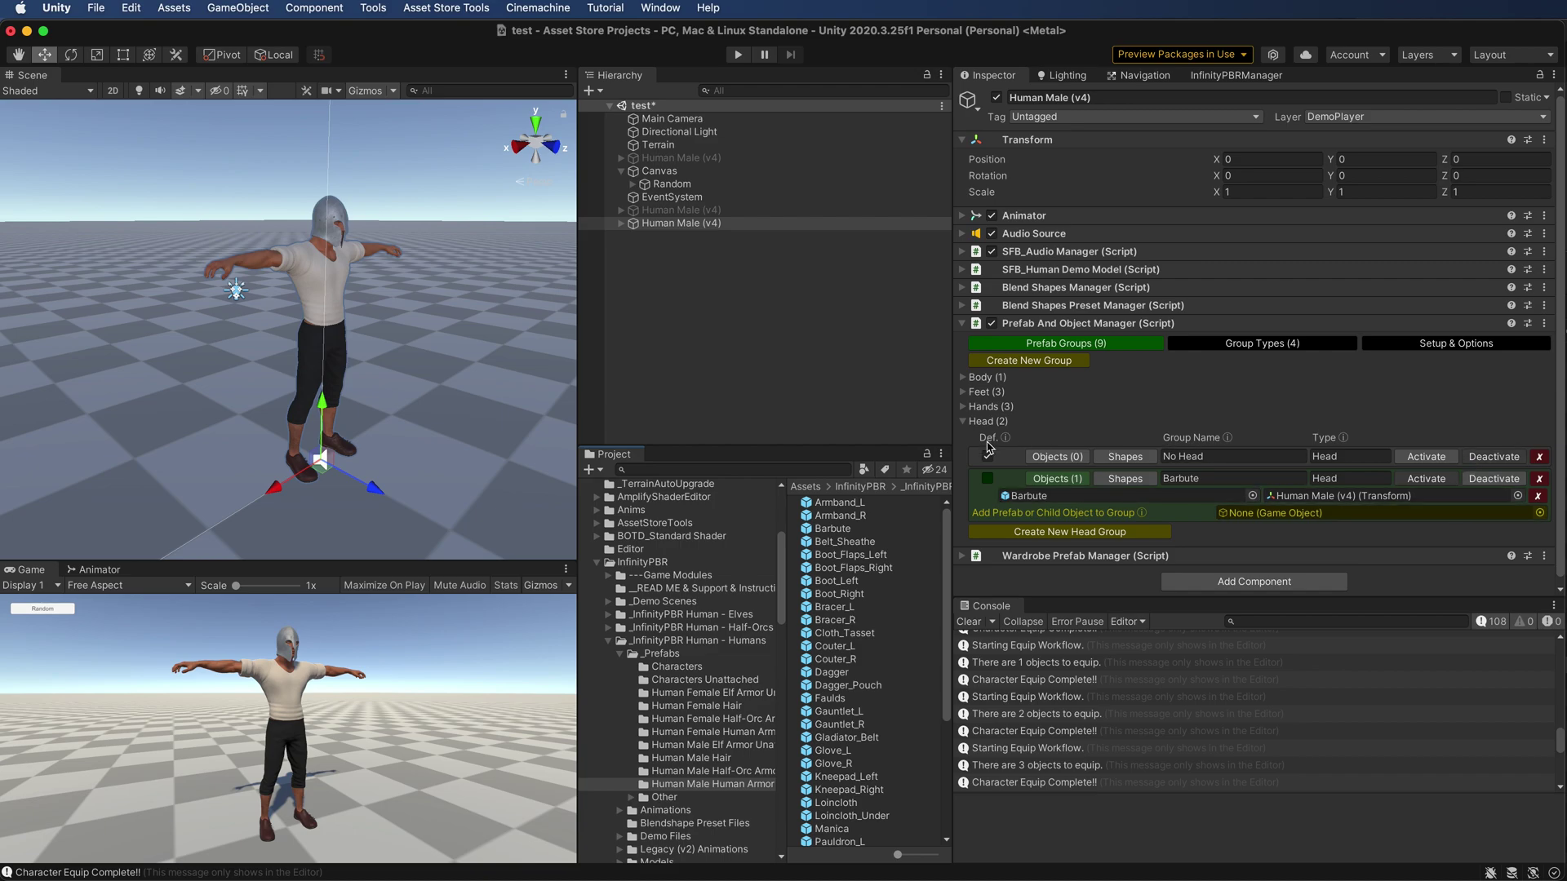
Make No Head the active Head group again and collapse the Barbute object list and the Head type
{"action": "left_click", "coordinate": [1426, 457]}
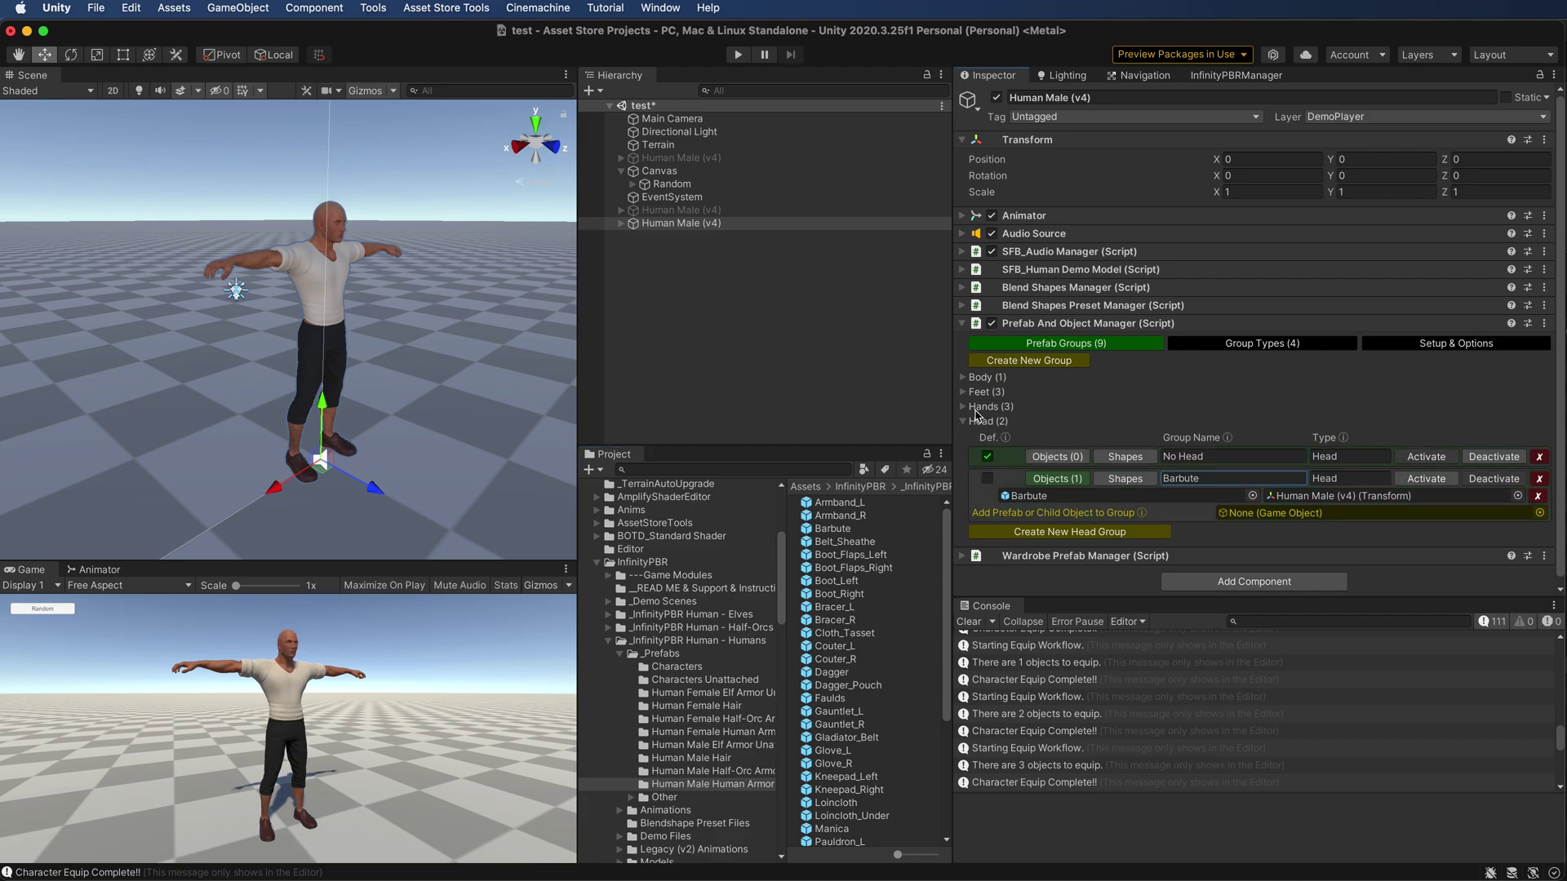
{"action": "left_click", "coordinate": [1055, 479]}
{"action": "left_click", "coordinate": [964, 421]}
Create two more groups of the Body type and name them Leather Vest and Curiass
{"action": "left_click", "coordinate": [963, 377]}
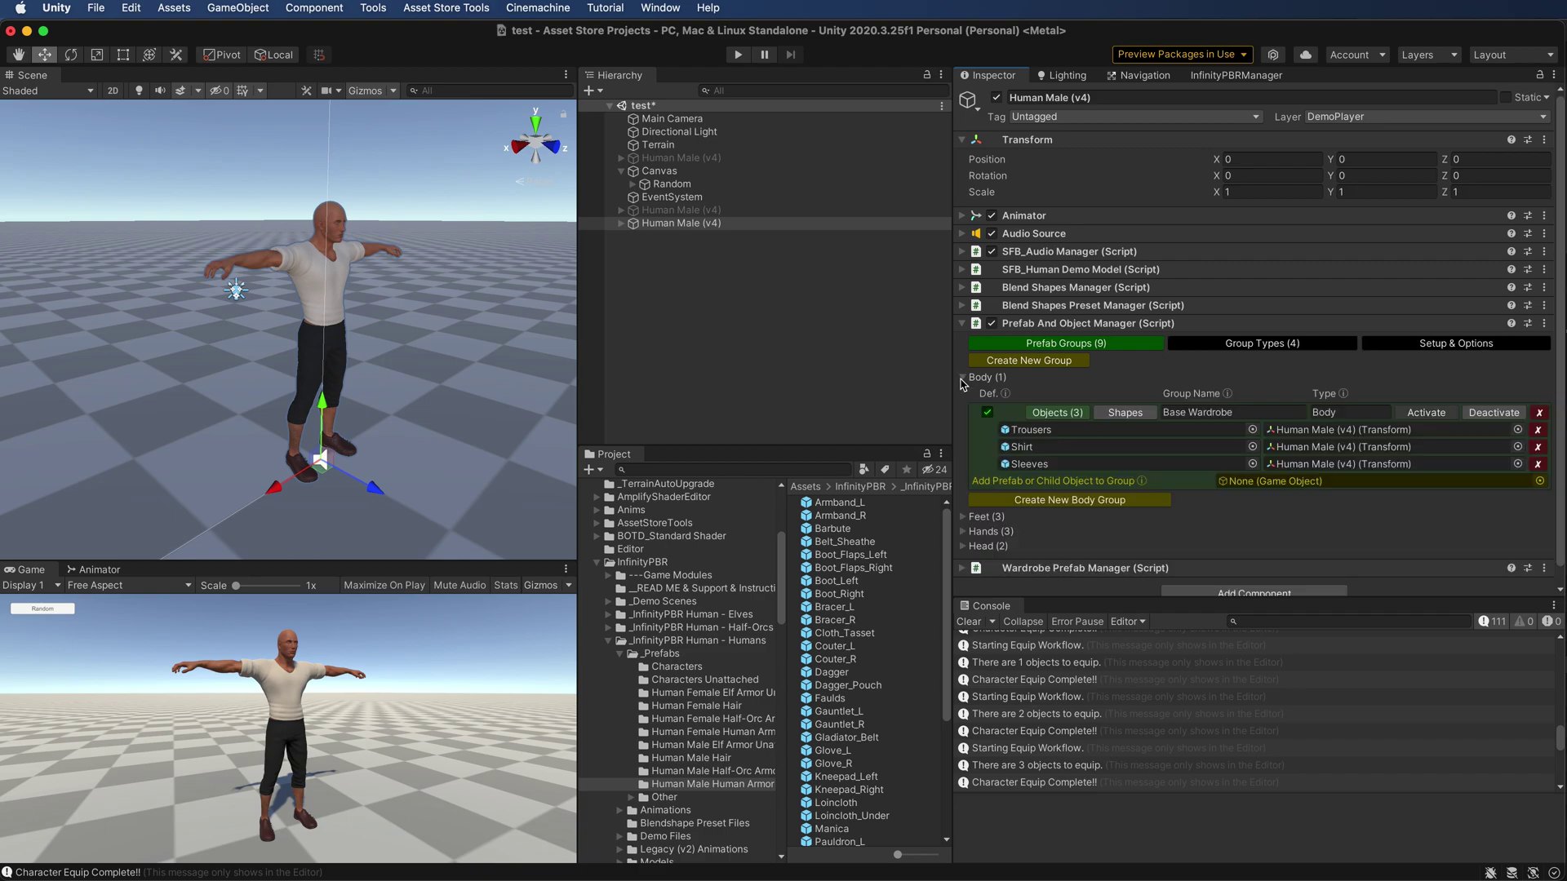
{"action": "left_click", "coordinate": [1057, 412]}
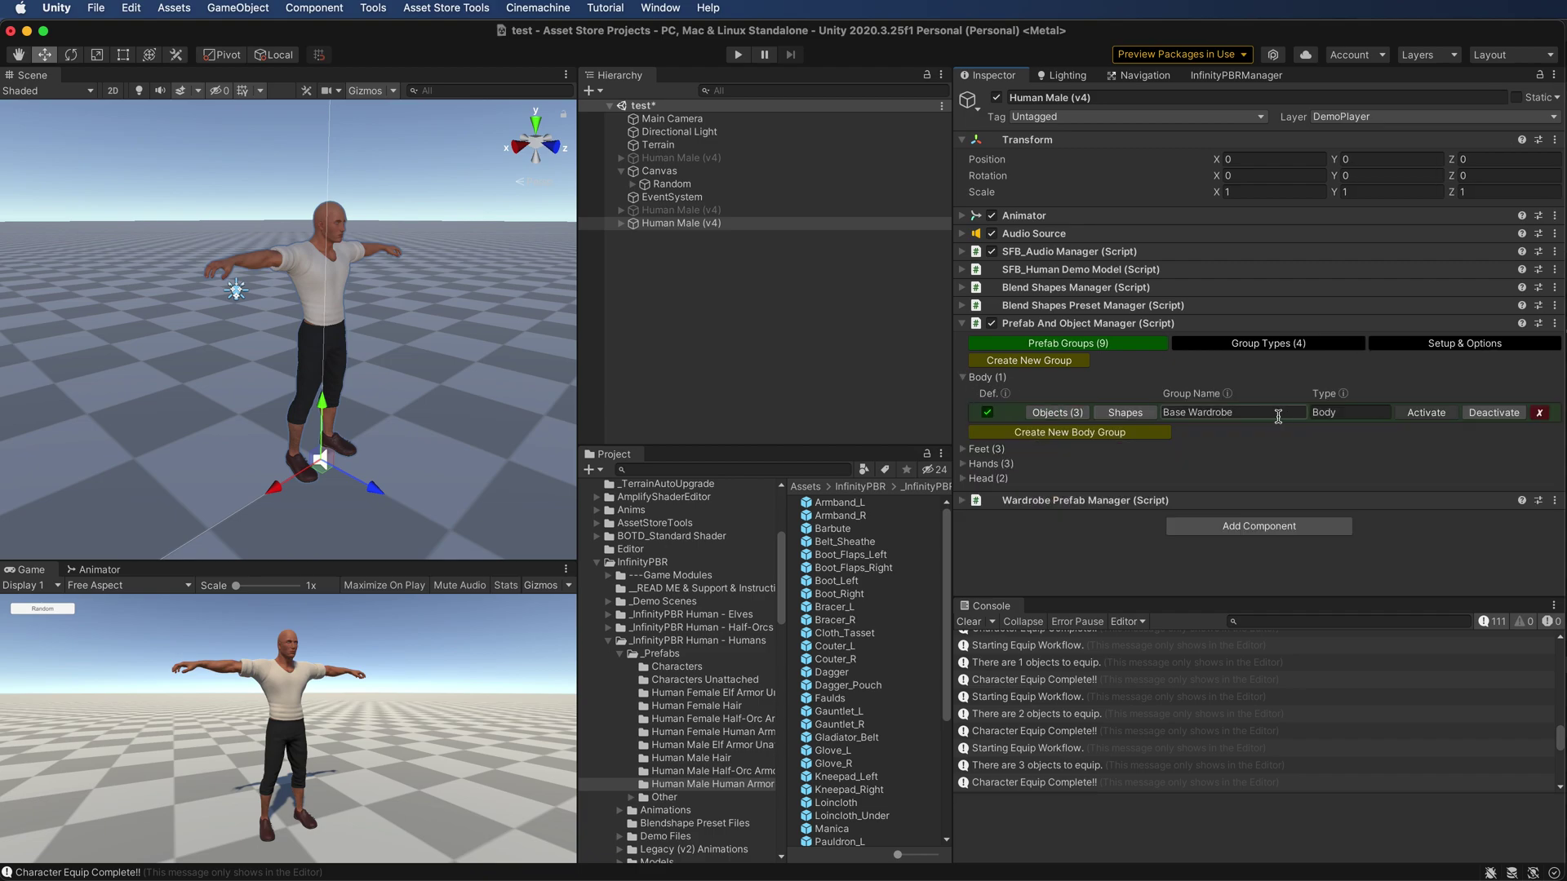
{"action": "left_click", "coordinate": [1095, 433]}
{"action": "left_click", "coordinate": [1095, 454]}
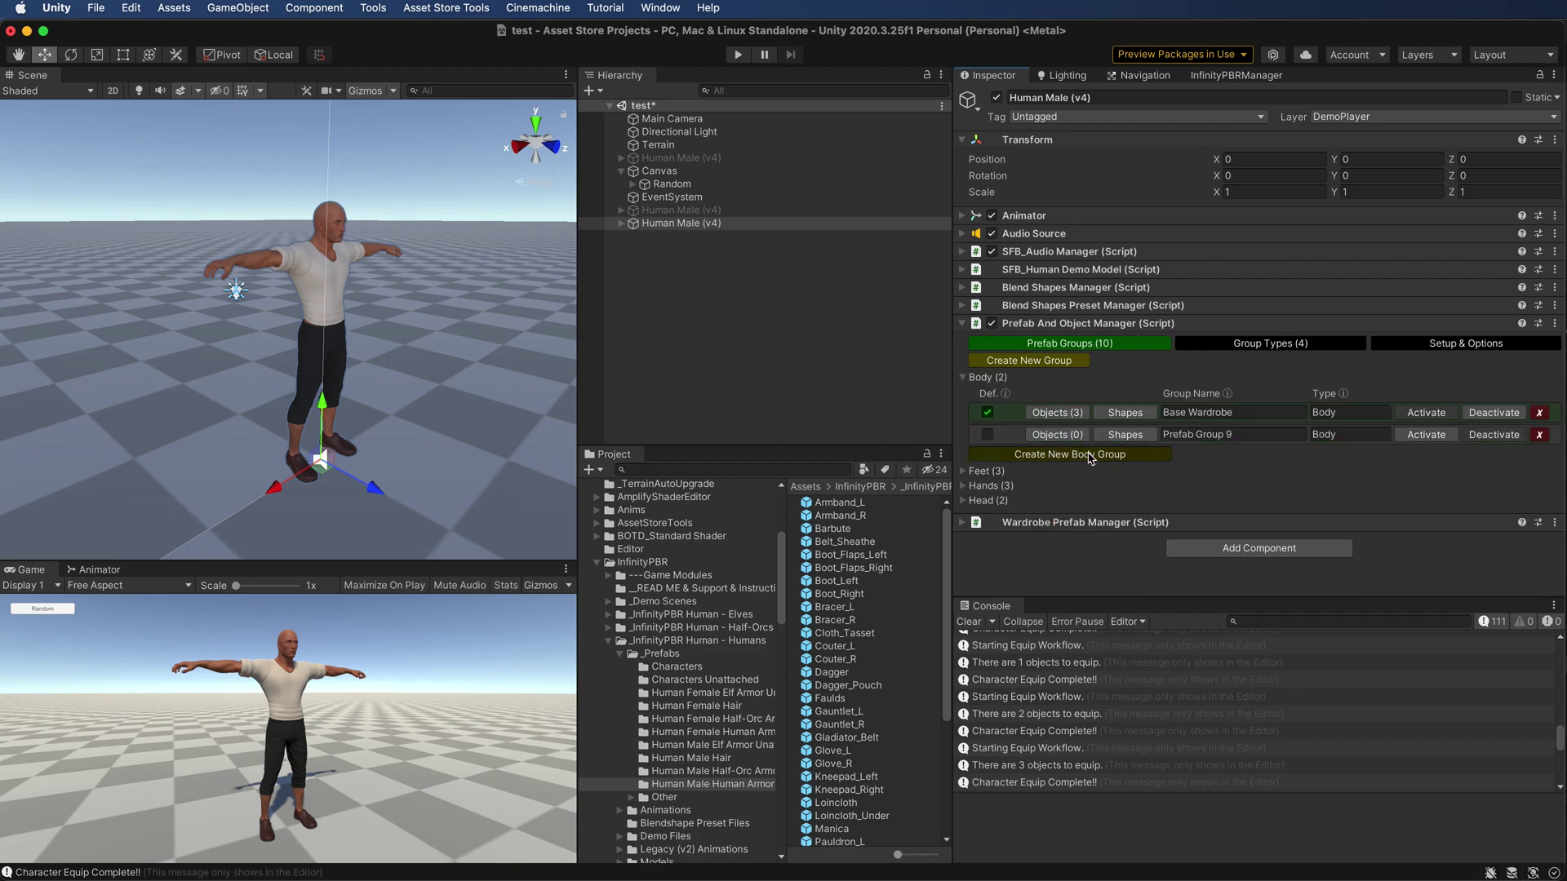
{"action": "left_click", "coordinate": [1248, 435]}
{"action": "type", "text": "Leather V"}
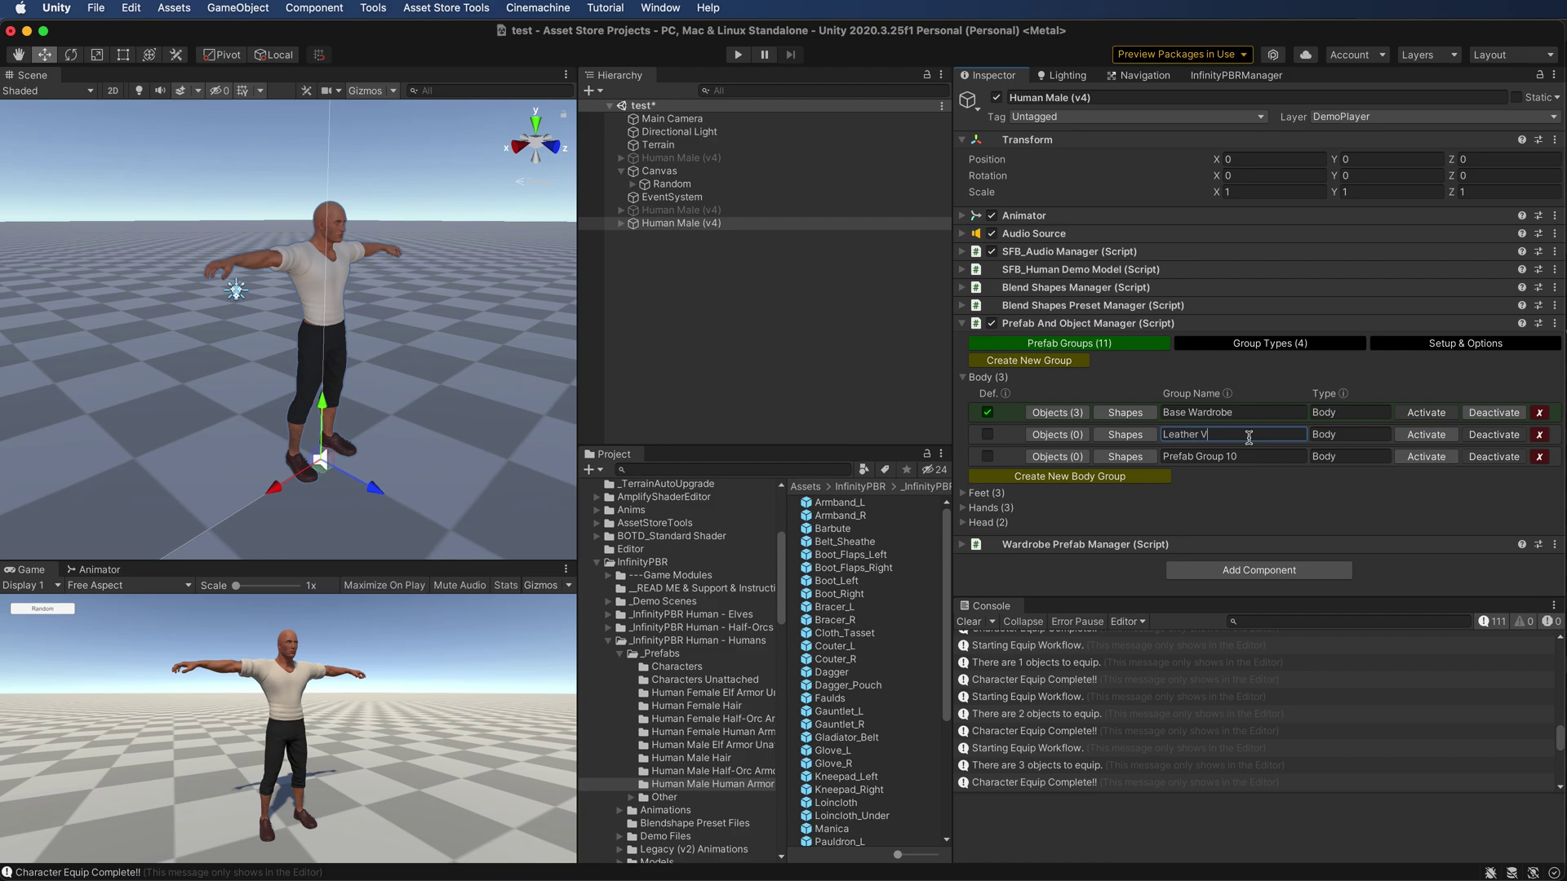
{"action": "type", "text": "est"}
{"action": "left_click", "coordinate": [1232, 456]}
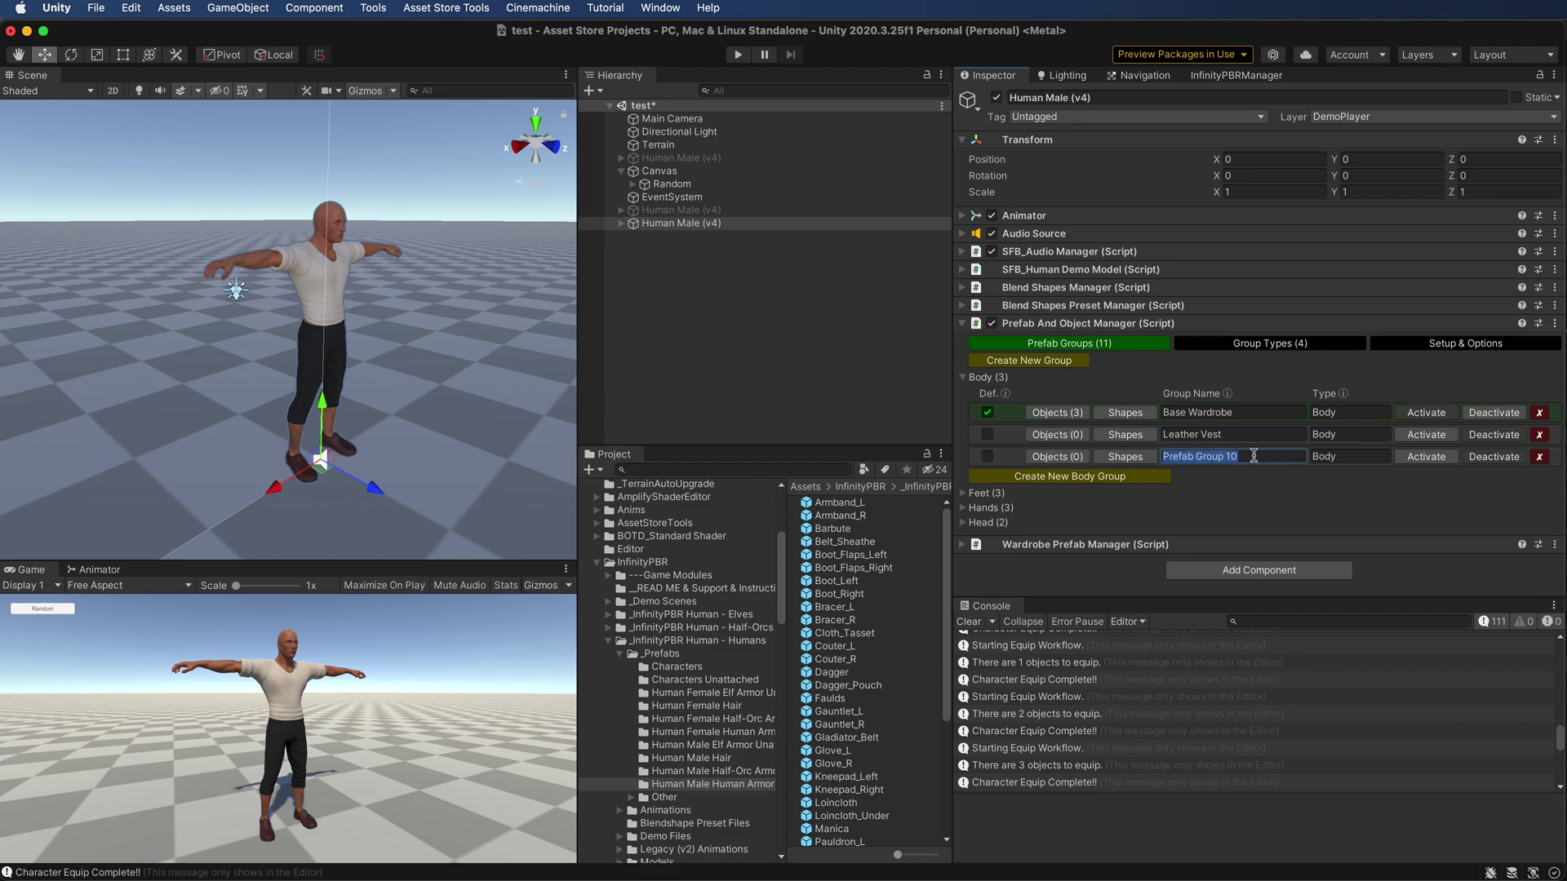
{"action": "type", "text": "Curiass"}
Add the Trousers prefab to both the Leather Vest and Curiass groups
{"action": "left_click", "coordinate": [1058, 435]}
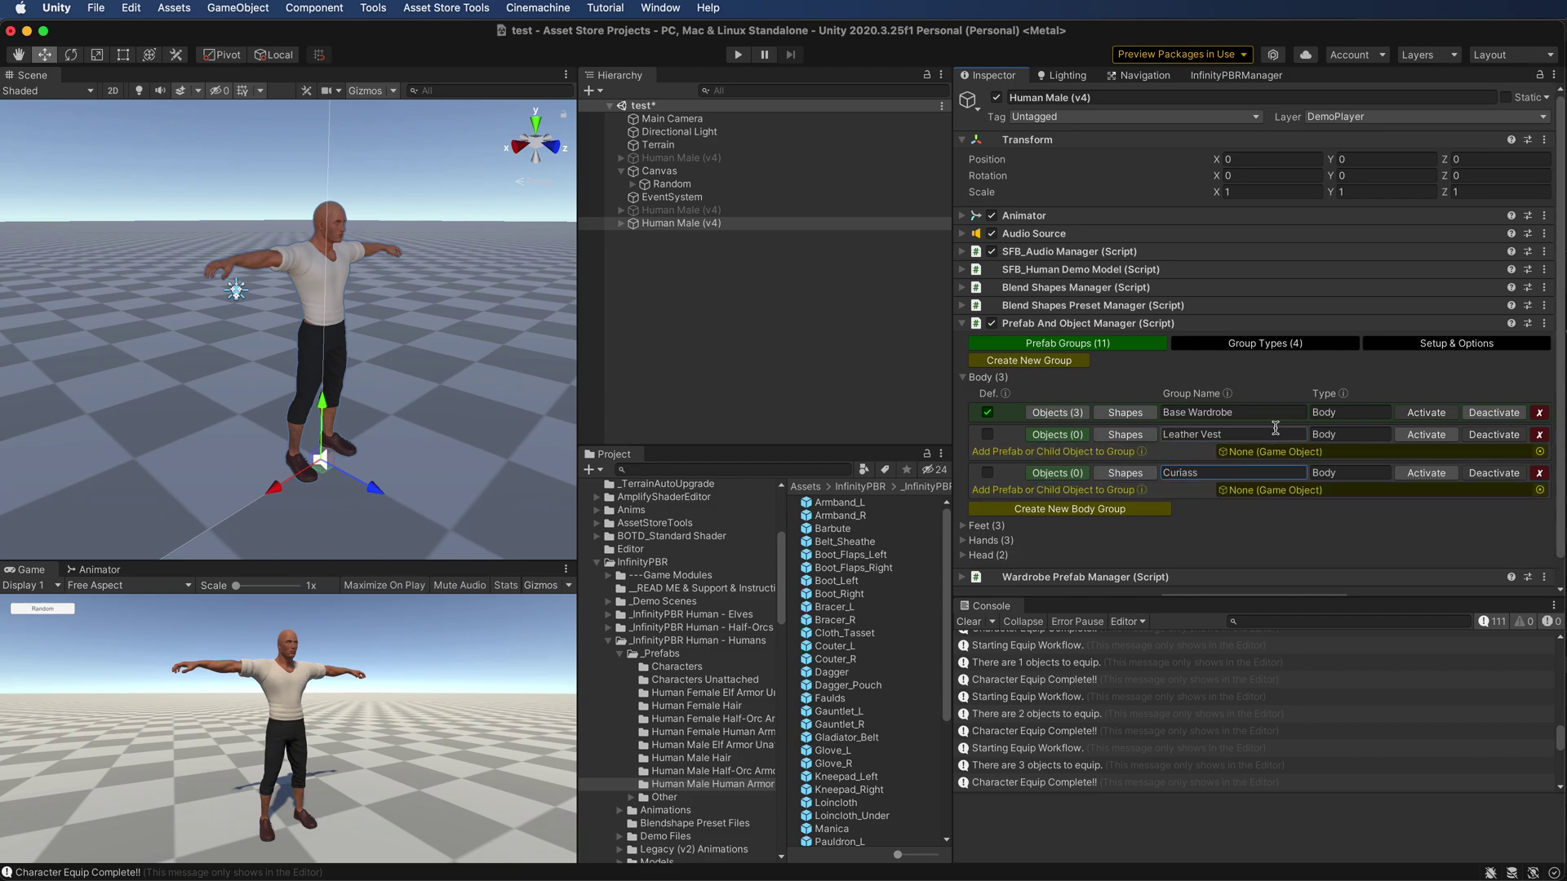
{"action": "scroll", "coordinate": [854, 767], "scroll_direction": "down", "scroll_amount": 5}
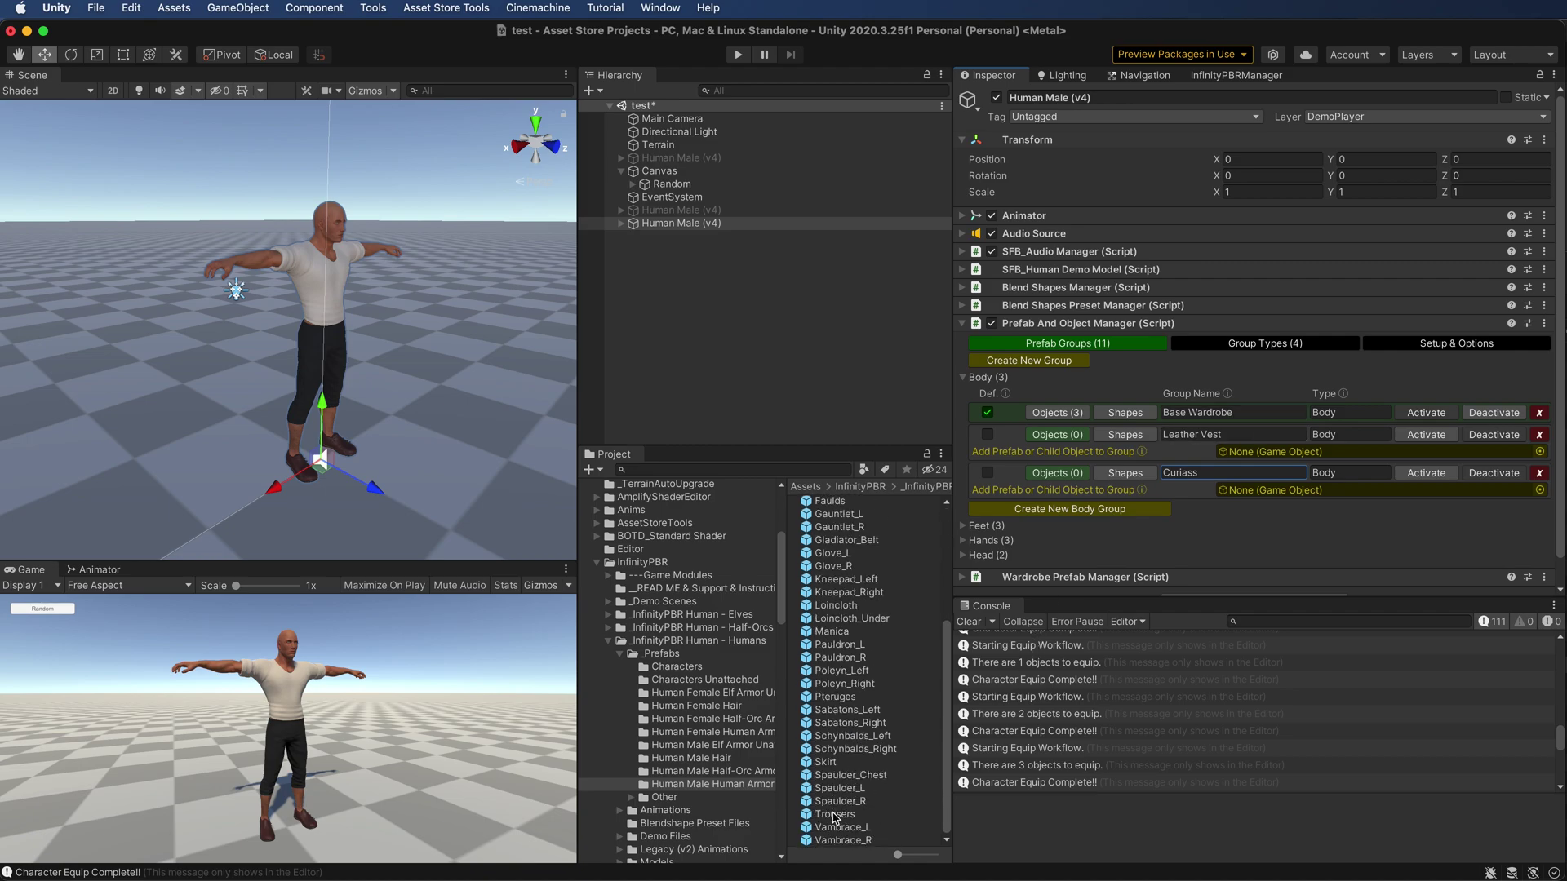
{"action": "left_click_drag", "start_coordinate": [834, 818], "coordinate": [1273, 451]}
{"action": "left_click_drag", "start_coordinate": [834, 814], "coordinate": [1330, 483]}
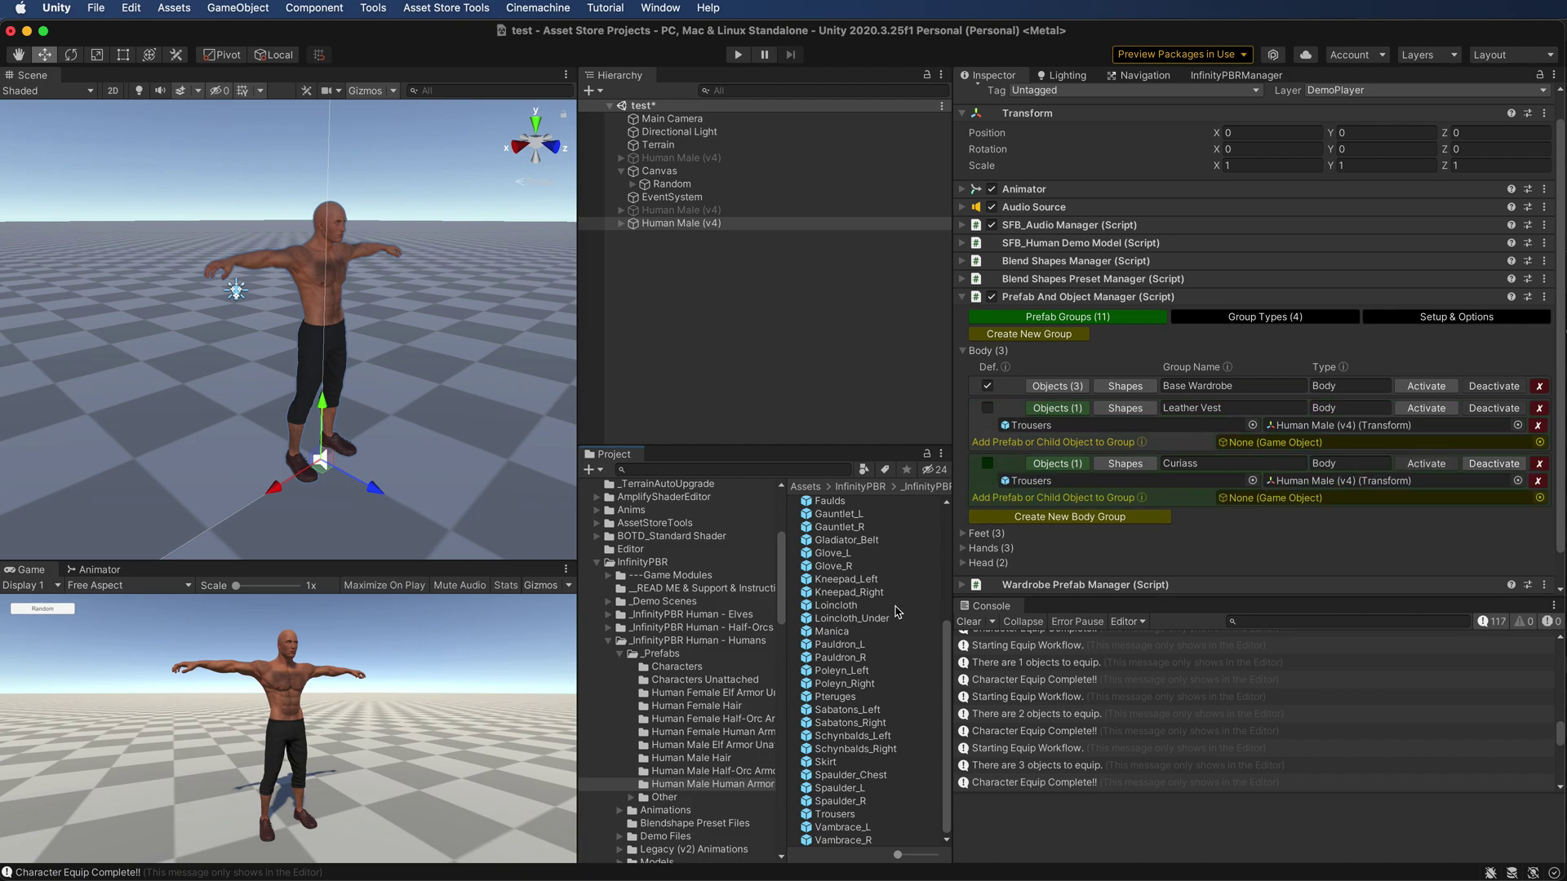
Add the Shirt, Sleeves and ElfVest prefabs from the male elf armor folder to the Leather Vest group, then collapse its object list
{"action": "left_click", "coordinate": [729, 745]}
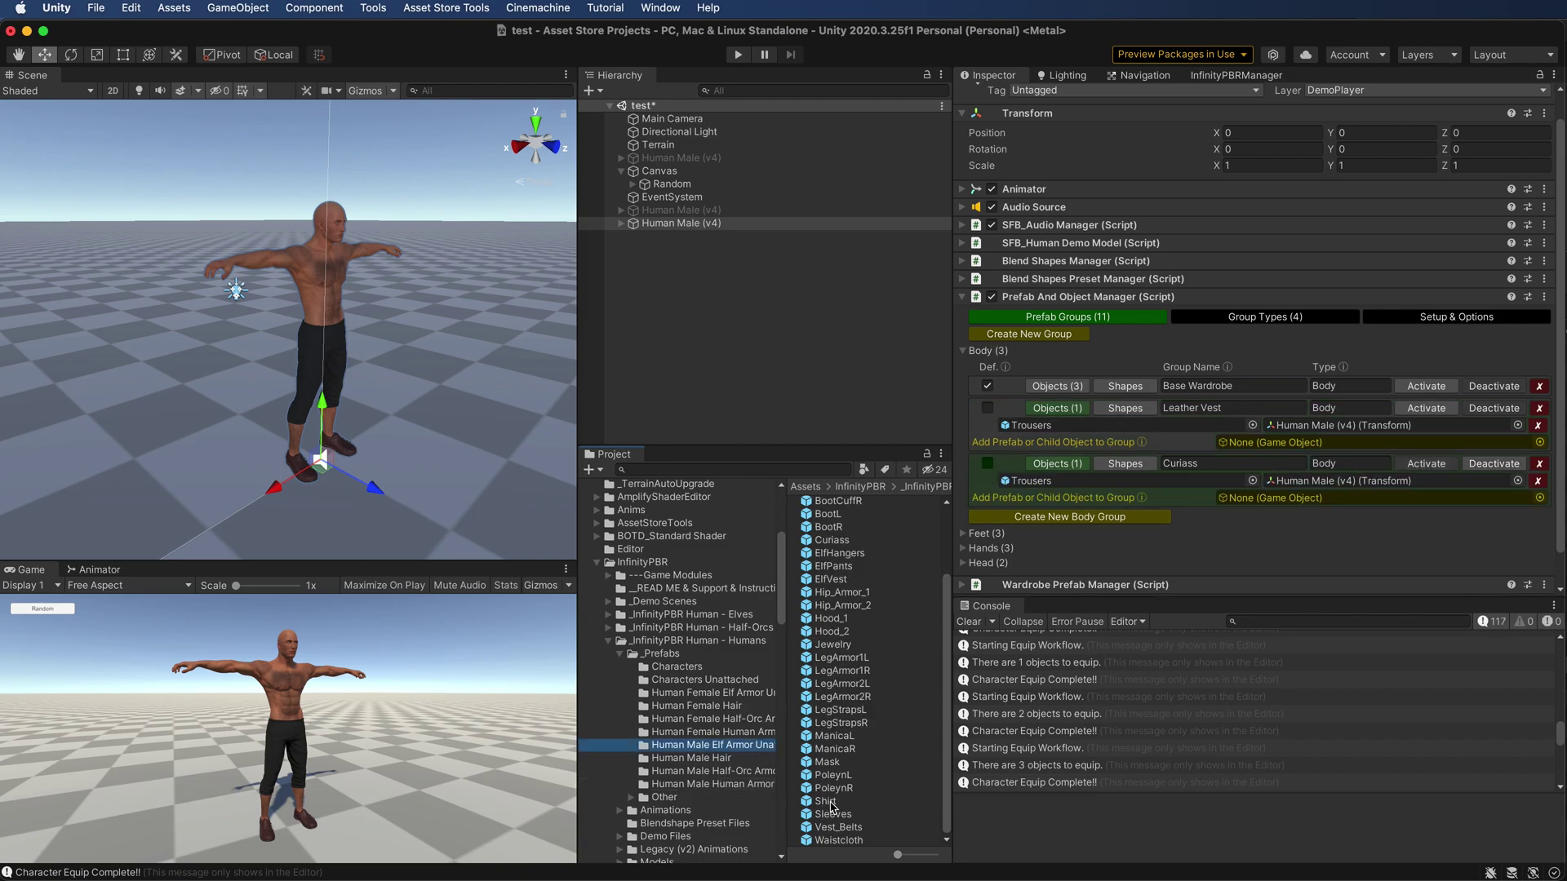
{"action": "left_click_drag", "start_coordinate": [829, 802], "coordinate": [1264, 443]}
{"action": "left_click_drag", "start_coordinate": [846, 818], "coordinate": [1291, 450]}
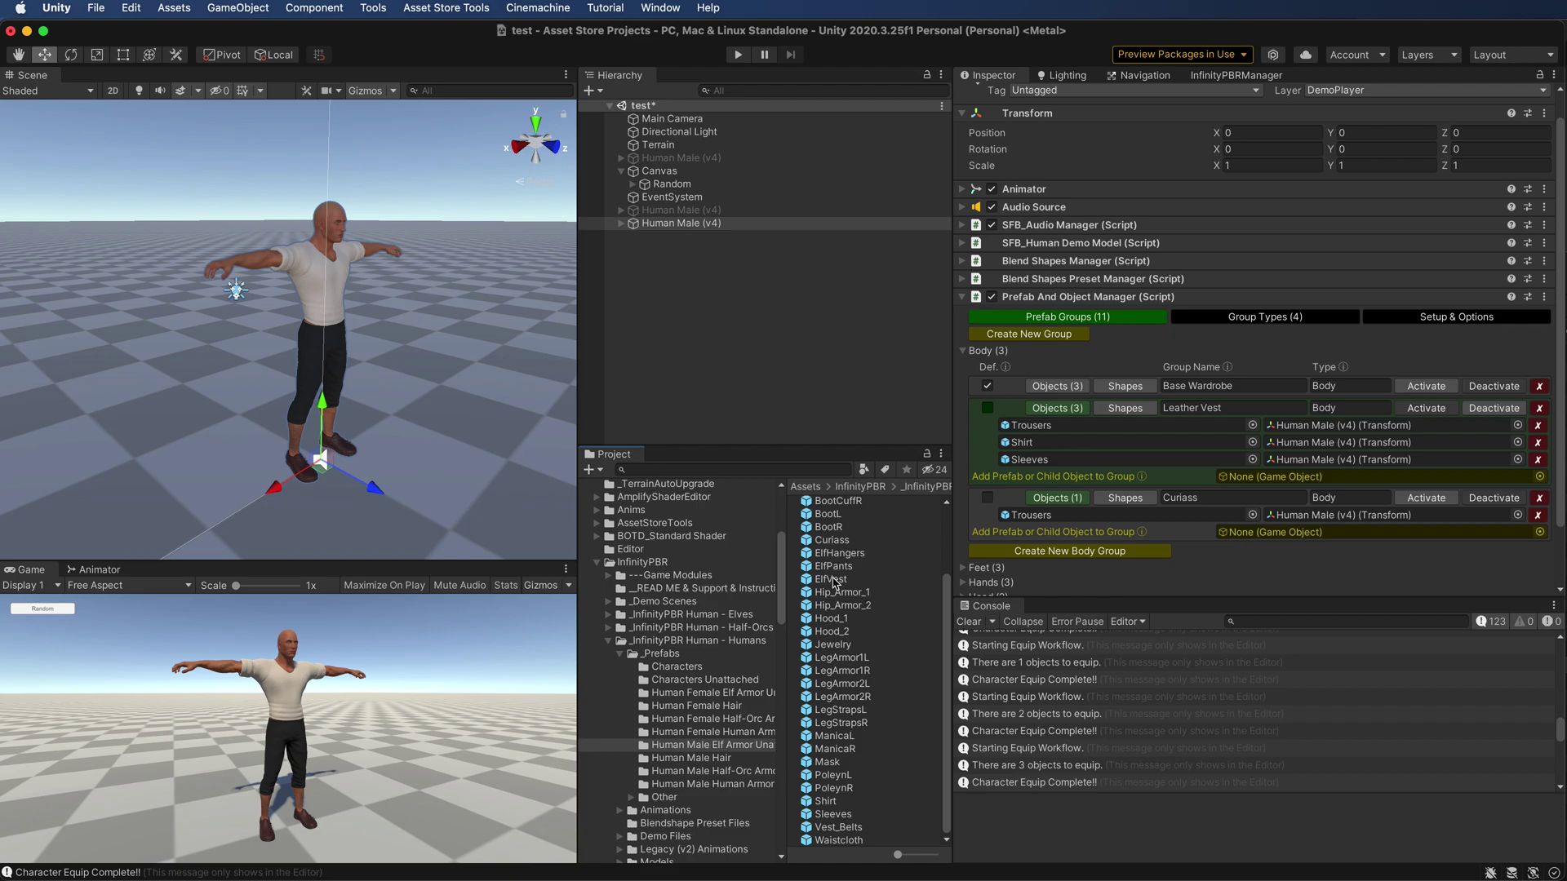
{"action": "left_click_drag", "start_coordinate": [833, 580], "coordinate": [1243, 481]}
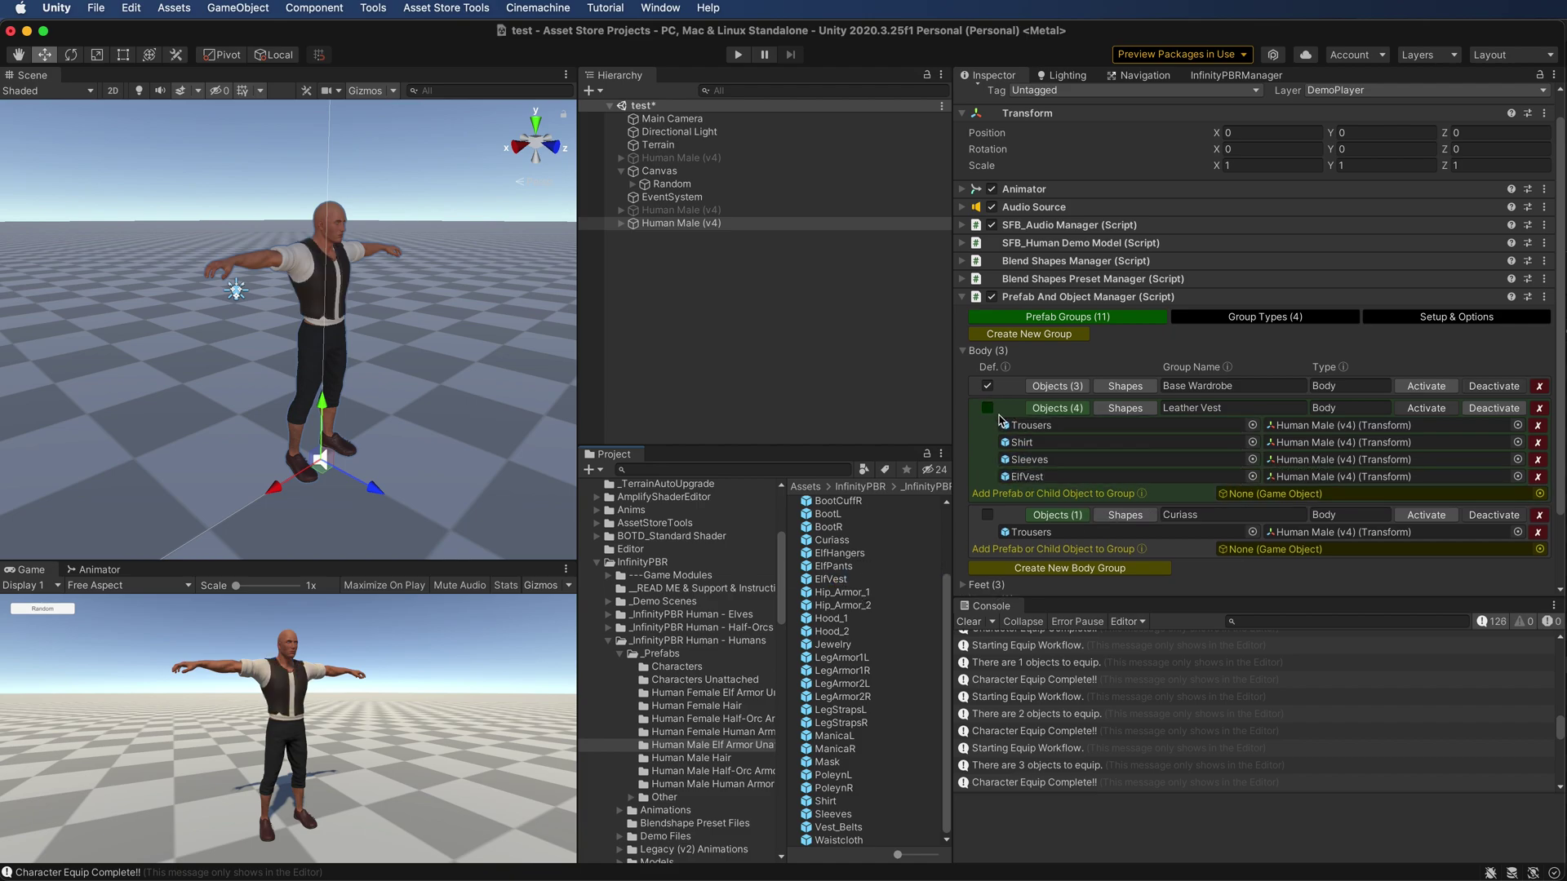
{"action": "left_click", "coordinate": [1067, 409]}
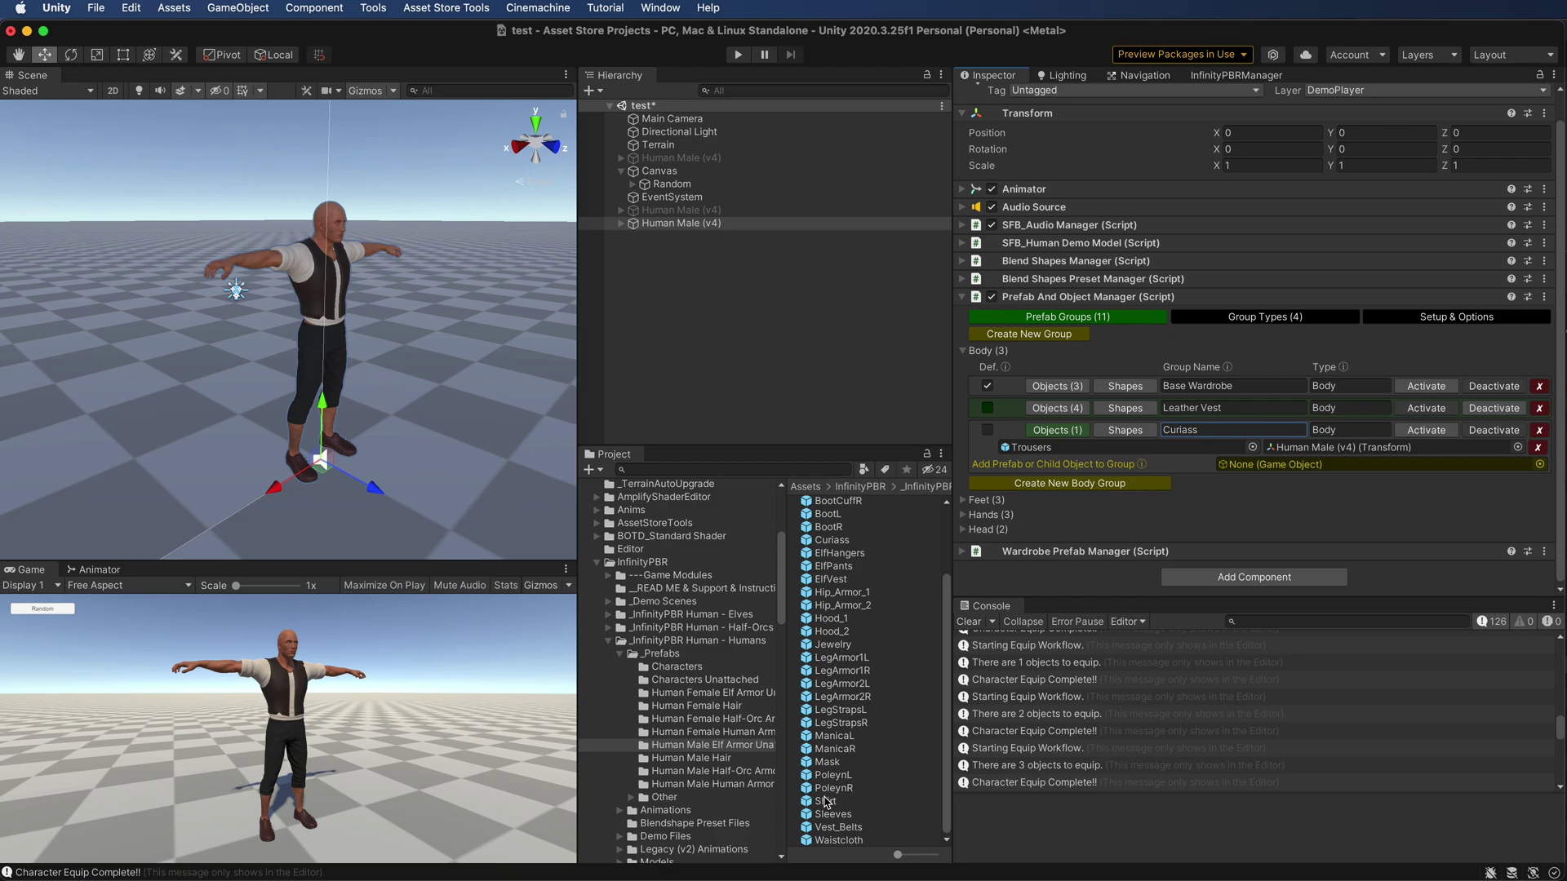
Add the Shirt, Sleeves and Curiass prefabs from the male elf armor folder to the Curiass group
{"action": "left_click_drag", "start_coordinate": [826, 802], "coordinate": [1346, 464]}
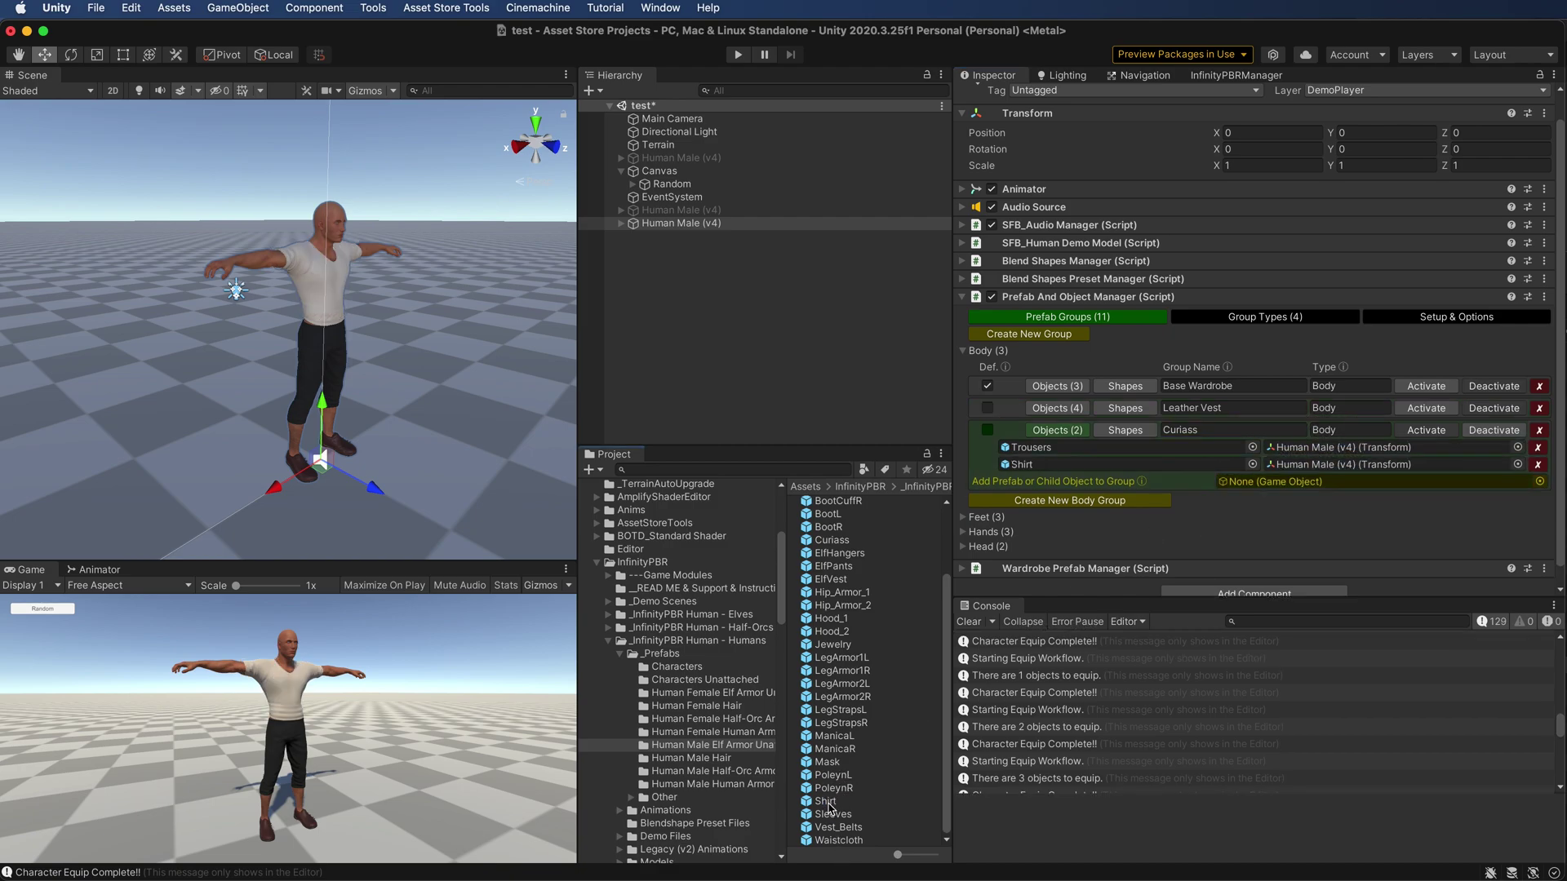
{"action": "left_click_drag", "start_coordinate": [829, 810], "coordinate": [1273, 480]}
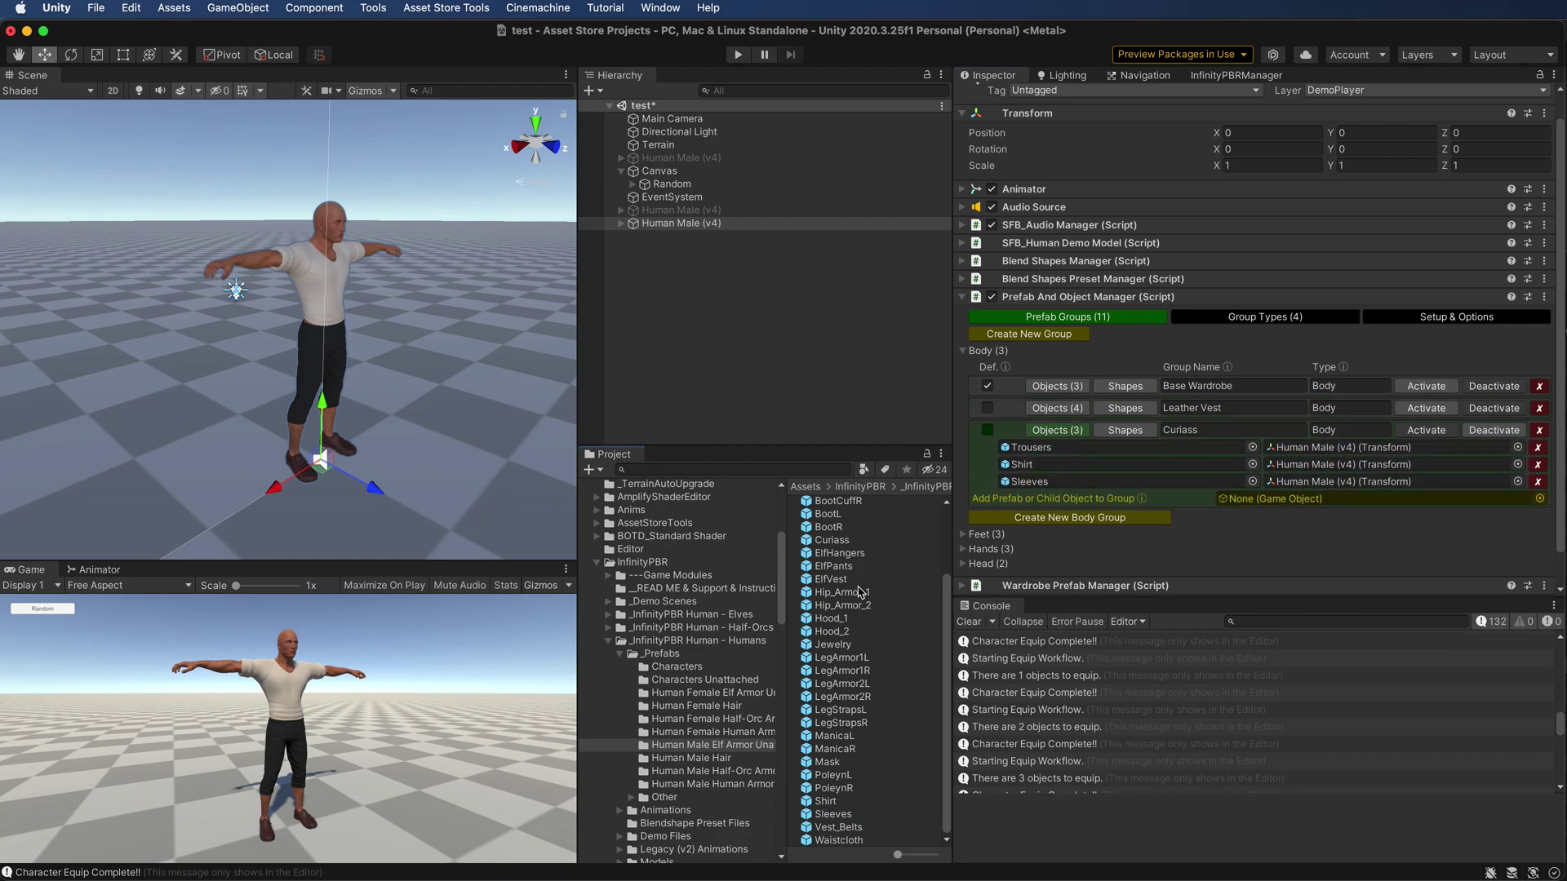
{"action": "left_click_drag", "start_coordinate": [832, 540], "coordinate": [1246, 499]}
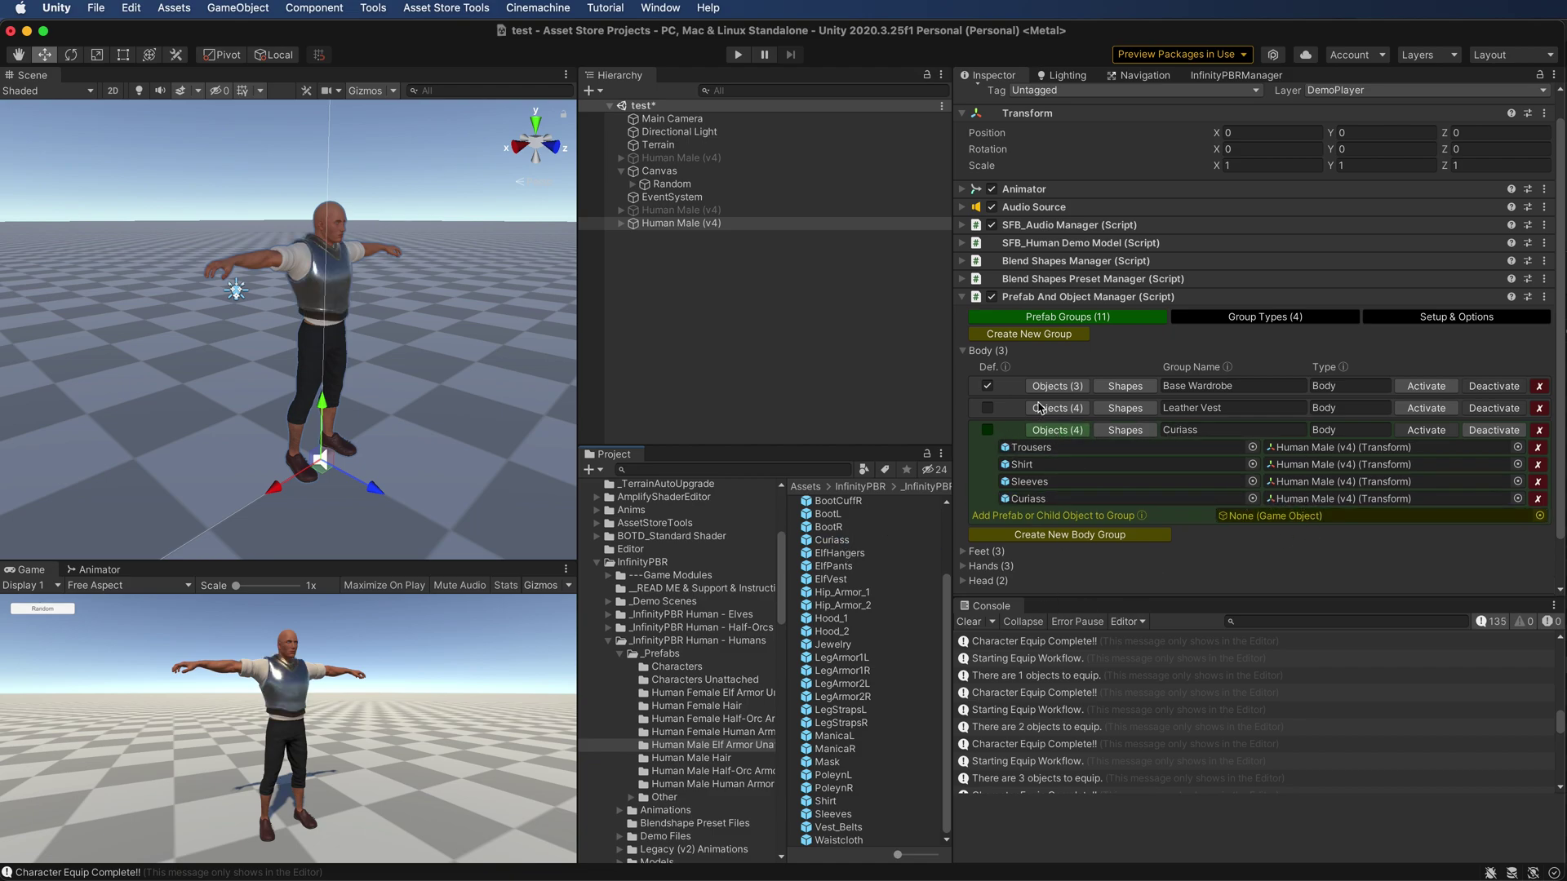
Test switching between Base Wardrobe, Leather Vest and Curiass, ending with Curiass active, and collapse its object list
{"action": "left_click", "coordinate": [1426, 408]}
{"action": "left_click", "coordinate": [1428, 386]}
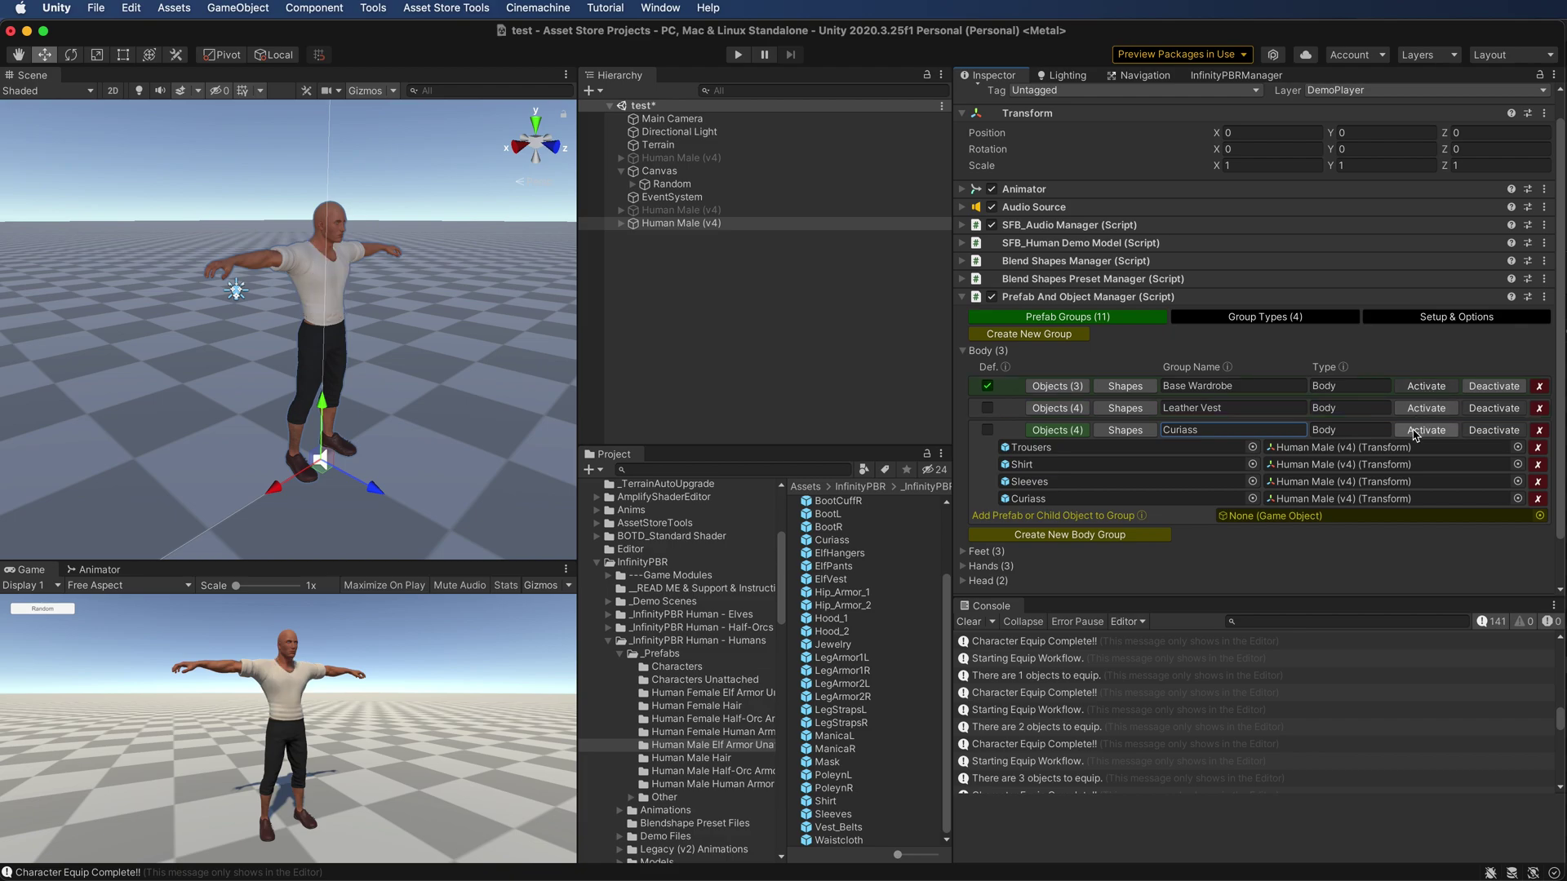
{"action": "left_click", "coordinate": [1415, 435]}
{"action": "left_click", "coordinate": [1426, 408]}
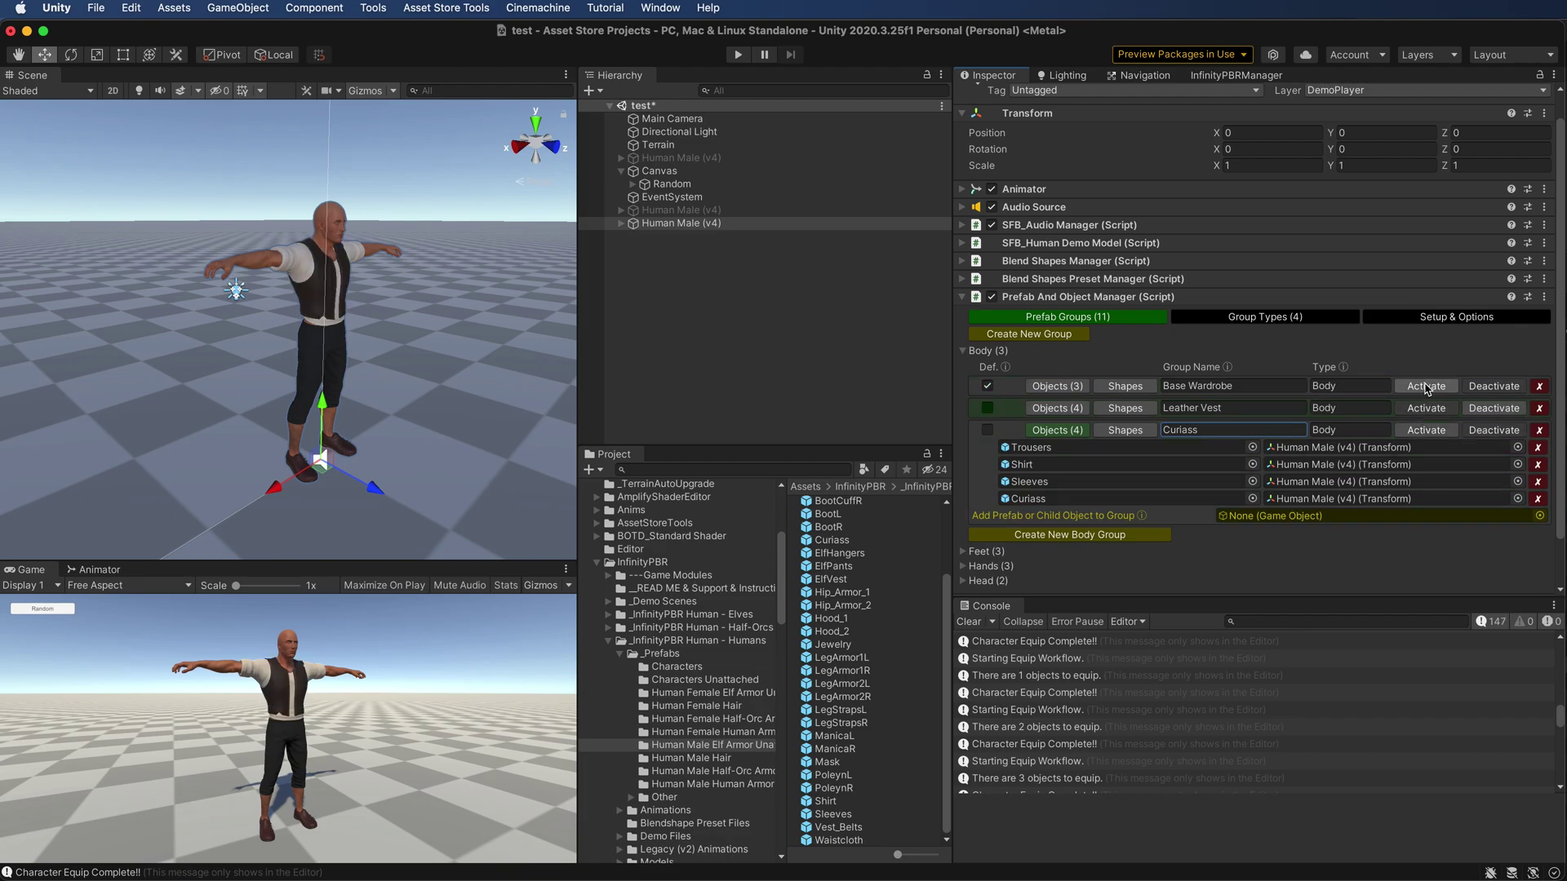
{"action": "left_click", "coordinate": [1426, 386]}
{"action": "left_click", "coordinate": [1427, 430]}
{"action": "left_click", "coordinate": [1426, 408]}
{"action": "left_click", "coordinate": [1426, 386]}
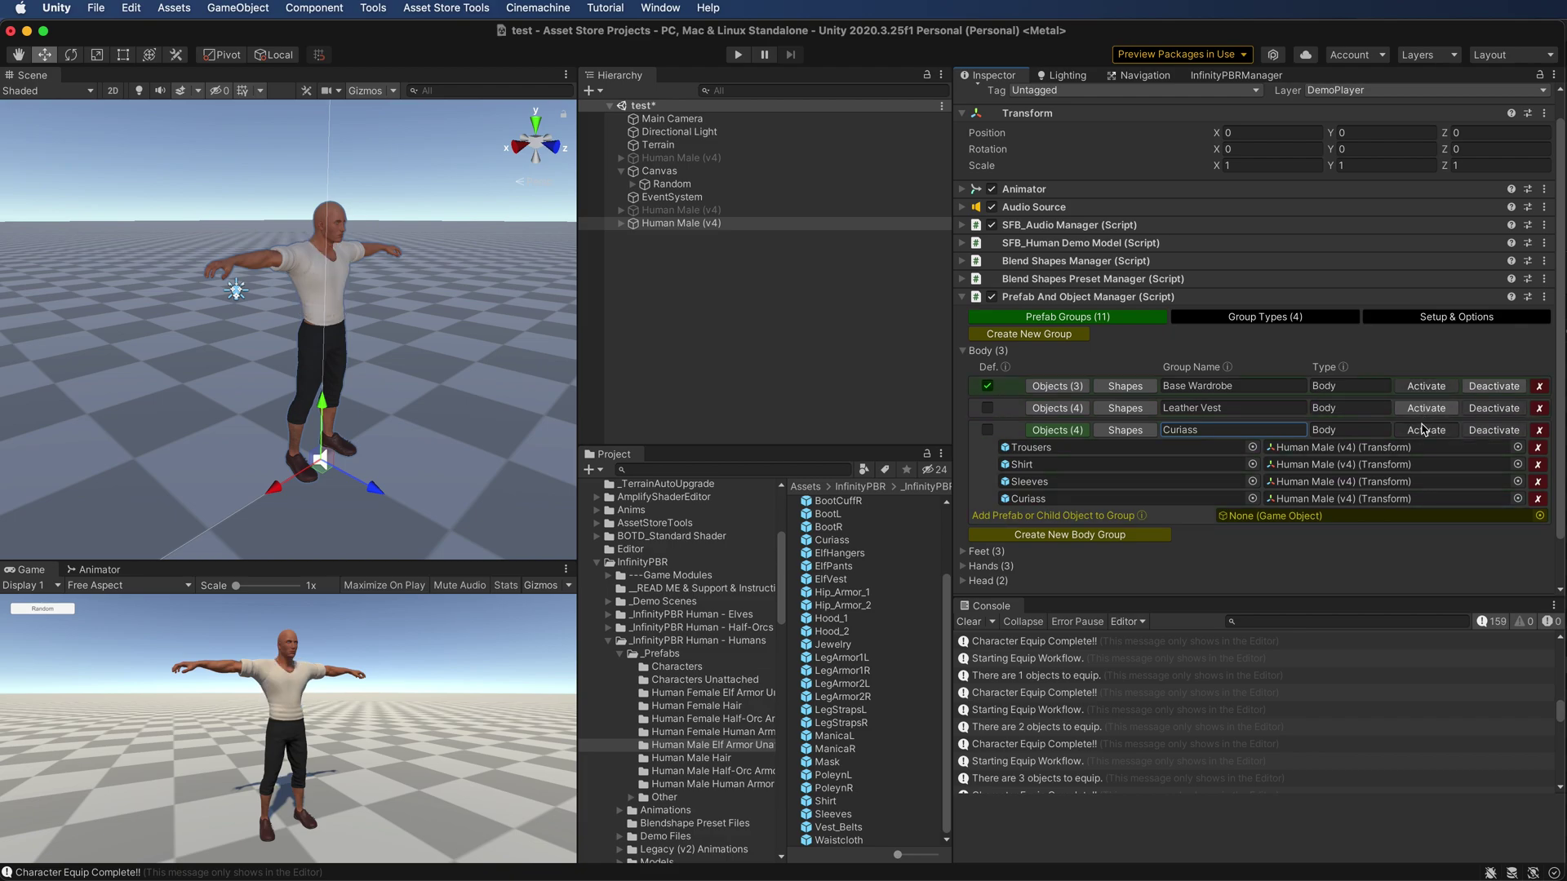
{"action": "left_click", "coordinate": [1424, 430]}
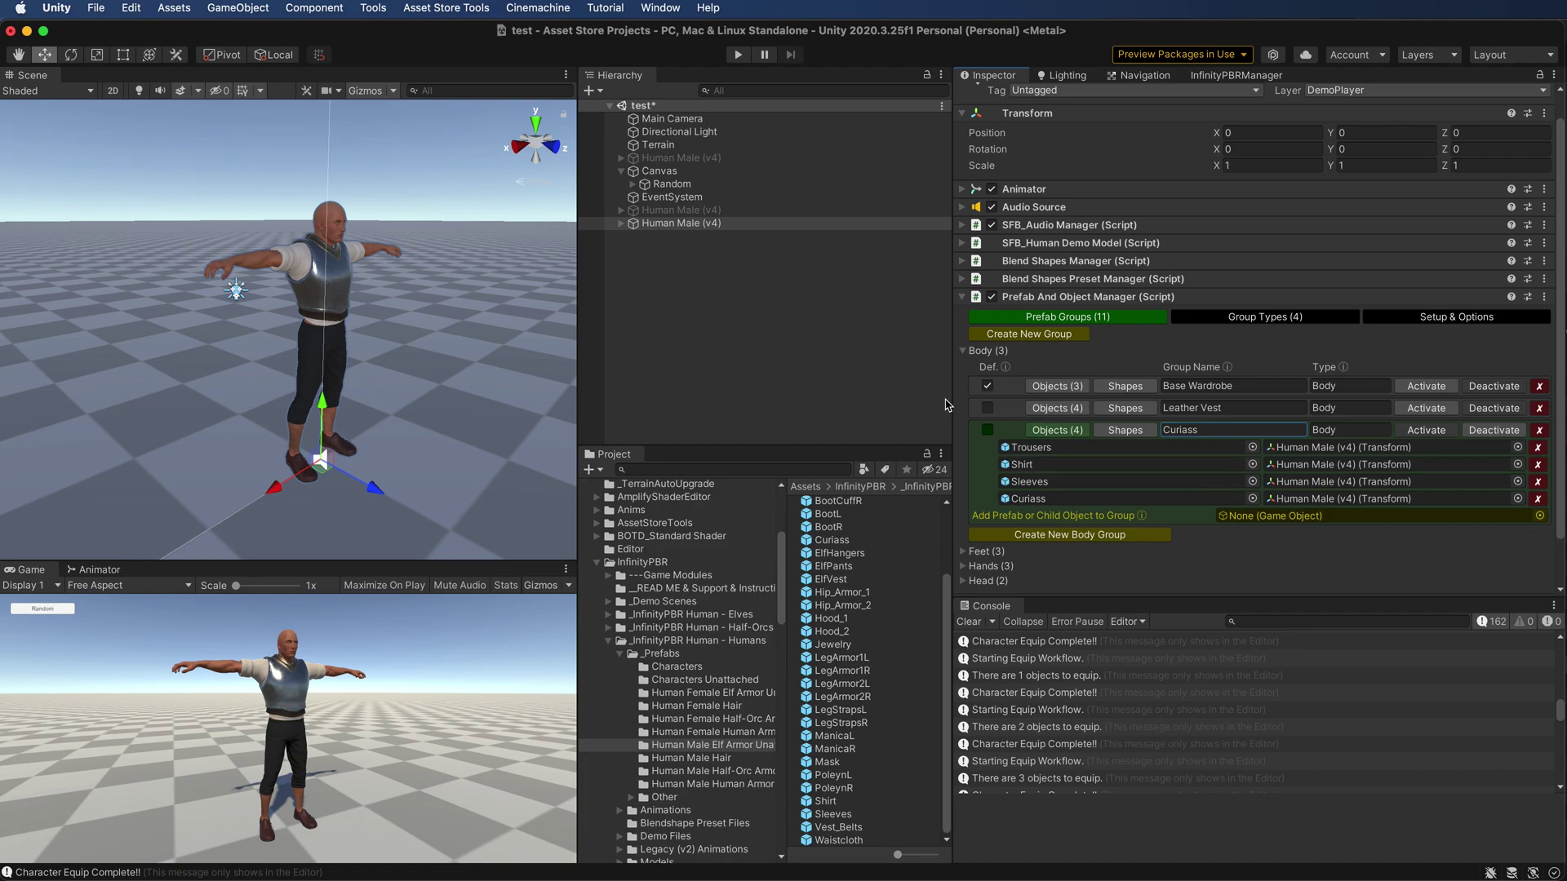
{"action": "left_click", "coordinate": [1038, 430]}
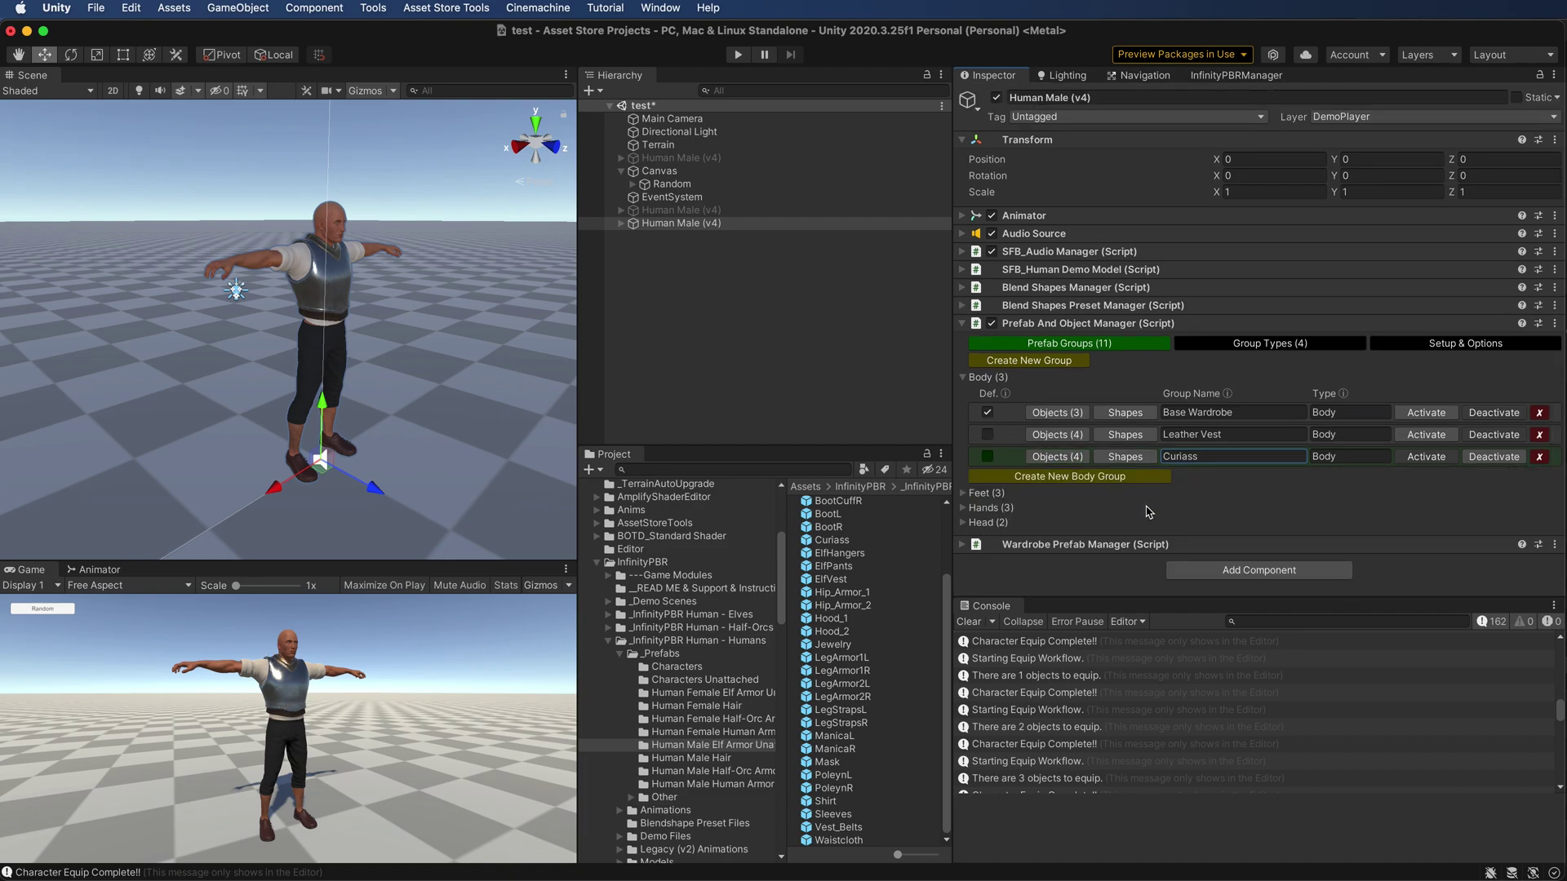
Create a fourth group of the Body type and name it Barbarian
{"action": "left_click", "coordinate": [1114, 476]}
{"action": "left_click", "coordinate": [1230, 478]}
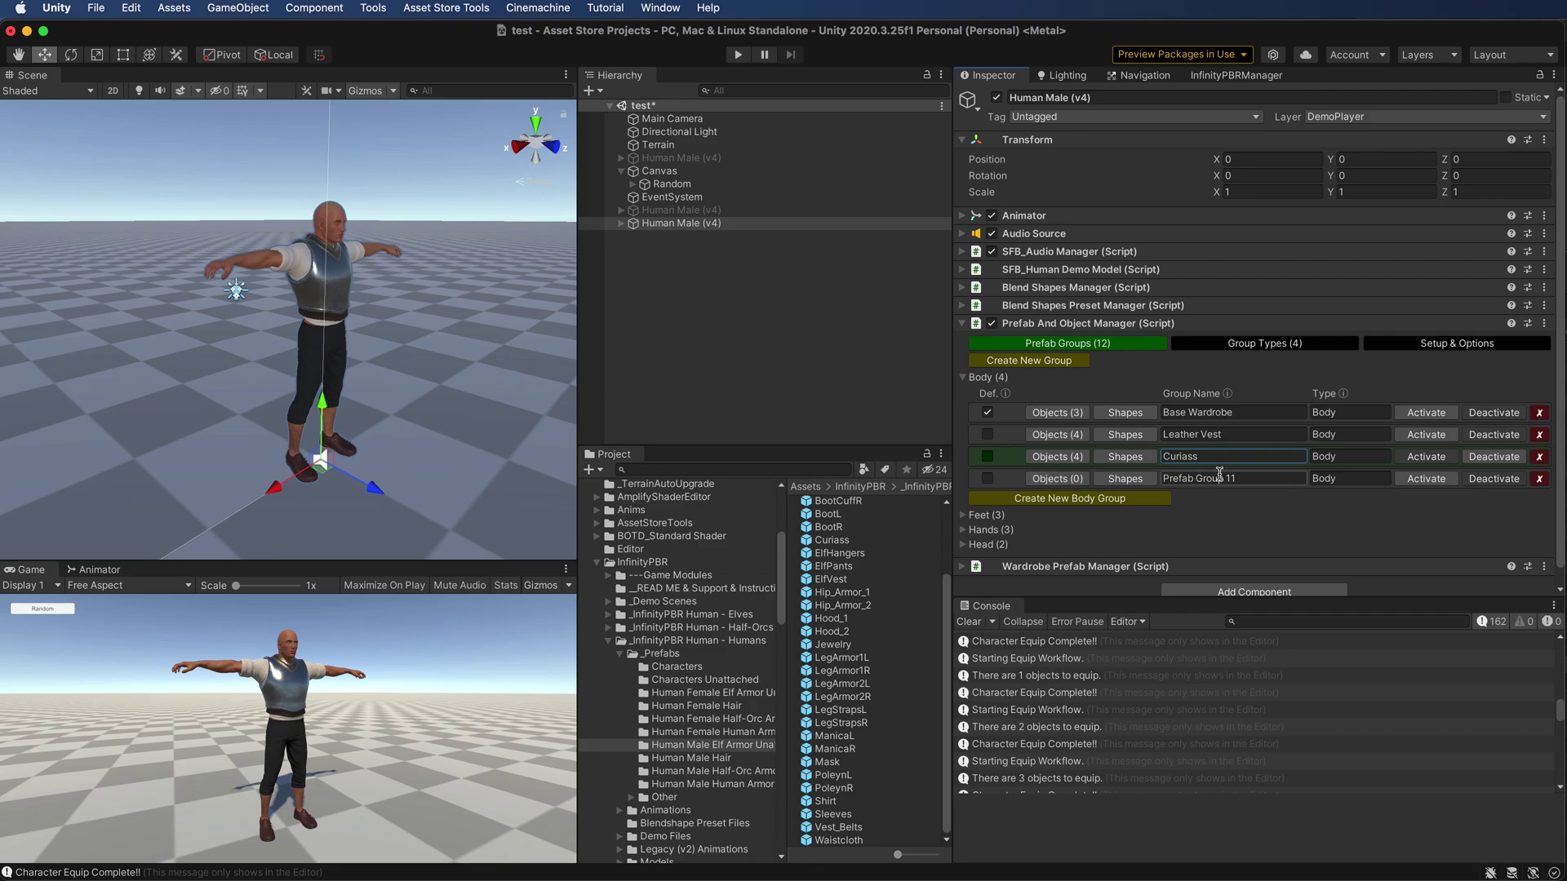
{"action": "type", "text": "Barbaian"}
{"action": "key", "text": "BackSpace"}
{"action": "key", "text": "BackSpace"}
{"action": "key", "text": "BackSpace"}
{"action": "key", "text": "BackSpace"}
{"action": "key", "text": "BackSpace"}
Add the Skirt, Gladiator_Belt, Spaulder_R, Spaulder_L, Spaulder_Chest, Kneepad_Left and Kneepad_Right prefabs from the male human armor folder to the Barbarian group
{"action": "left_click", "coordinate": [1056, 480]}
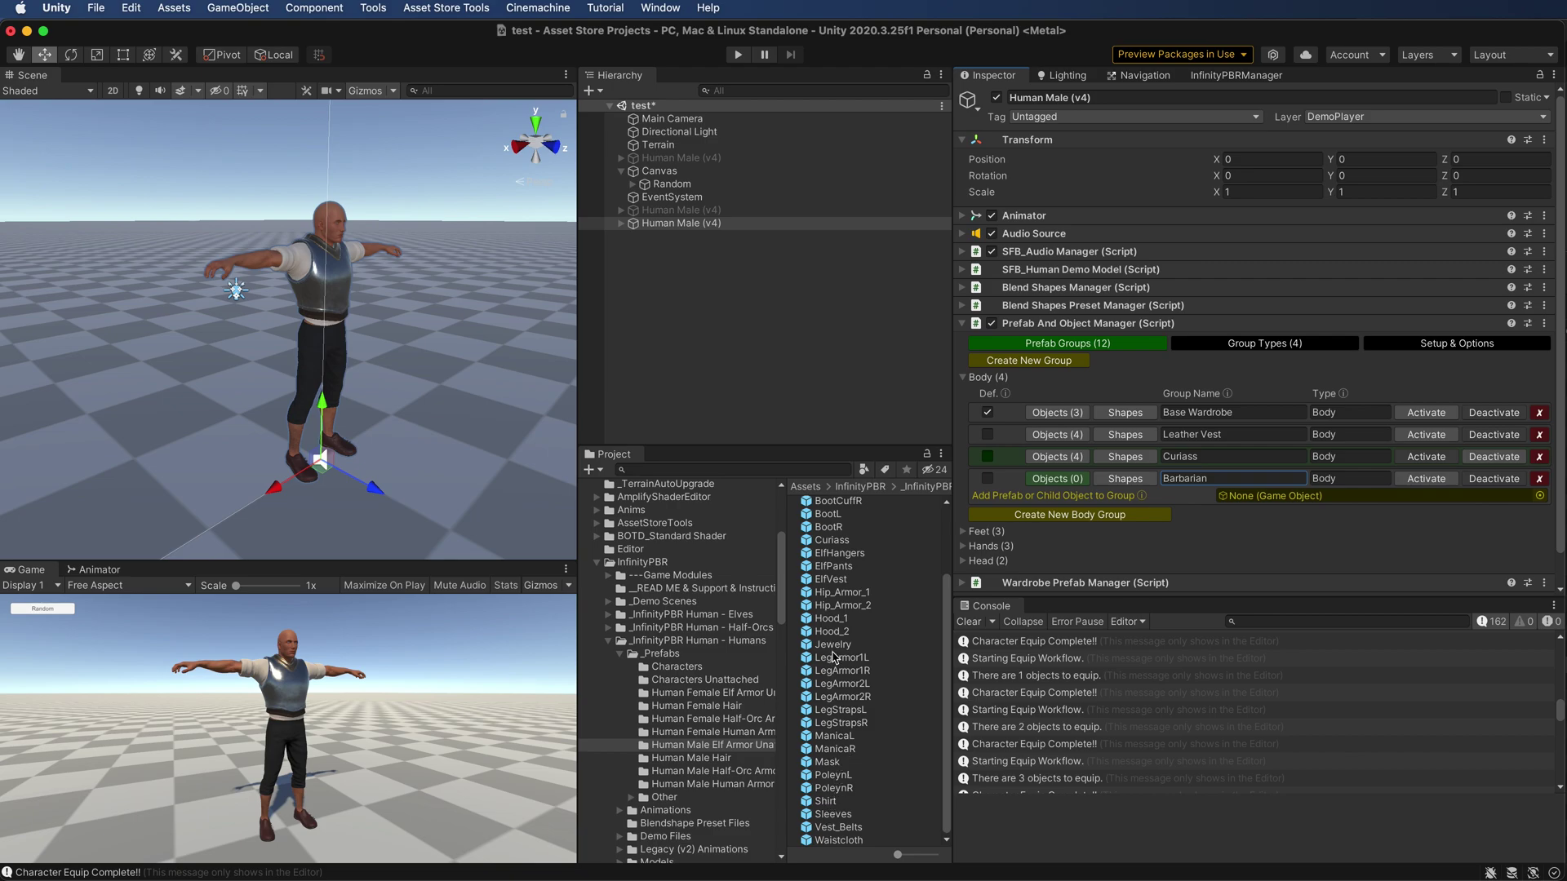
{"action": "left_click", "coordinate": [706, 786]}
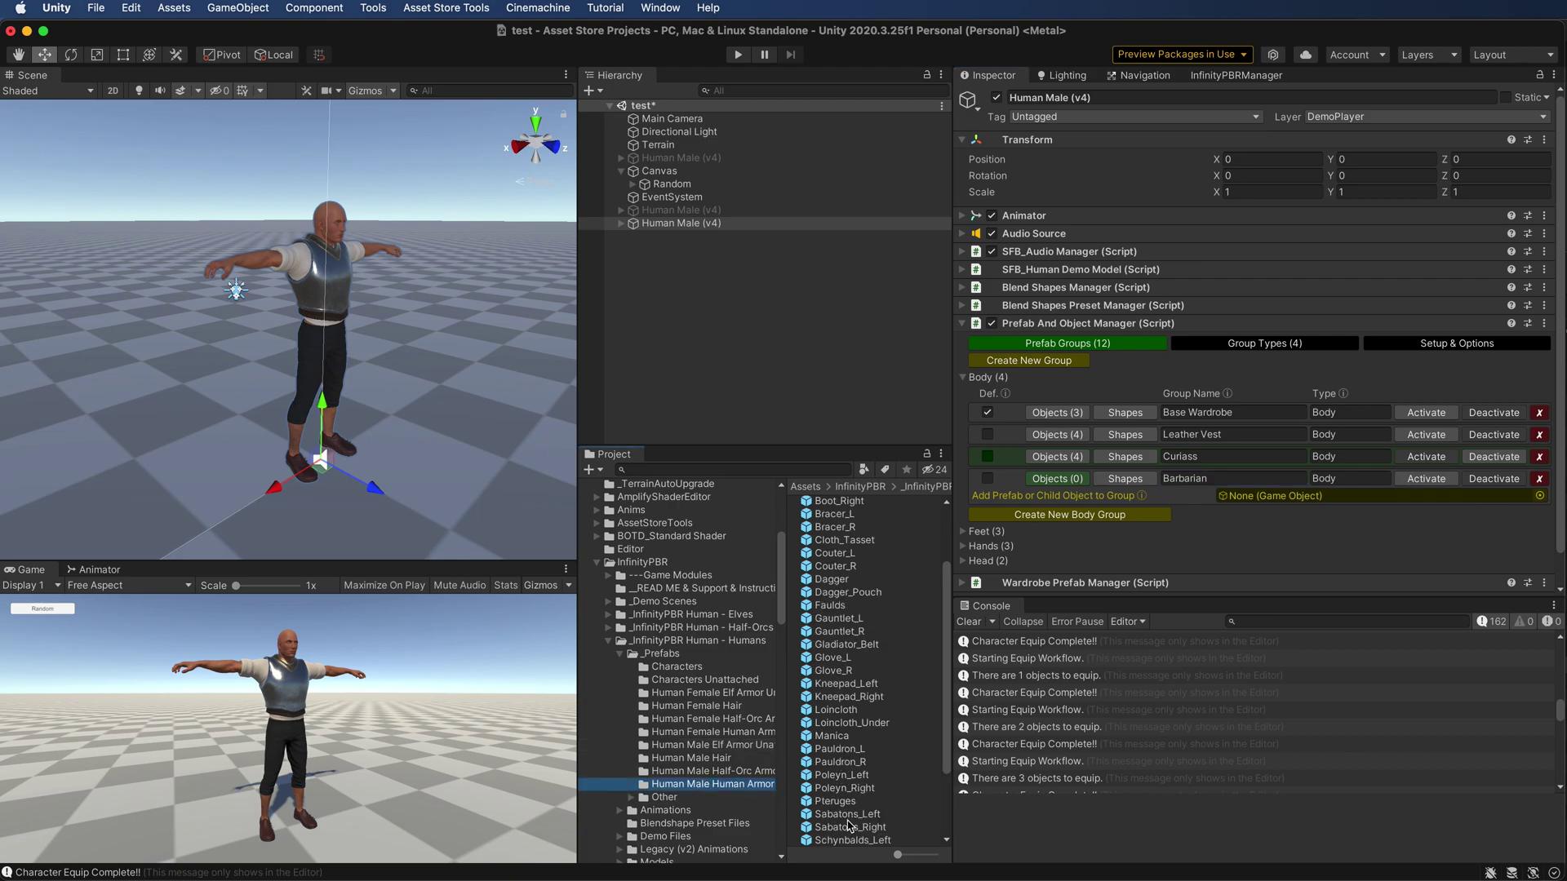
{"action": "scroll", "coordinate": [858, 806], "scroll_direction": "down", "scroll_amount": 3}
{"action": "left_click_drag", "start_coordinate": [840, 786], "coordinate": [1306, 496]}
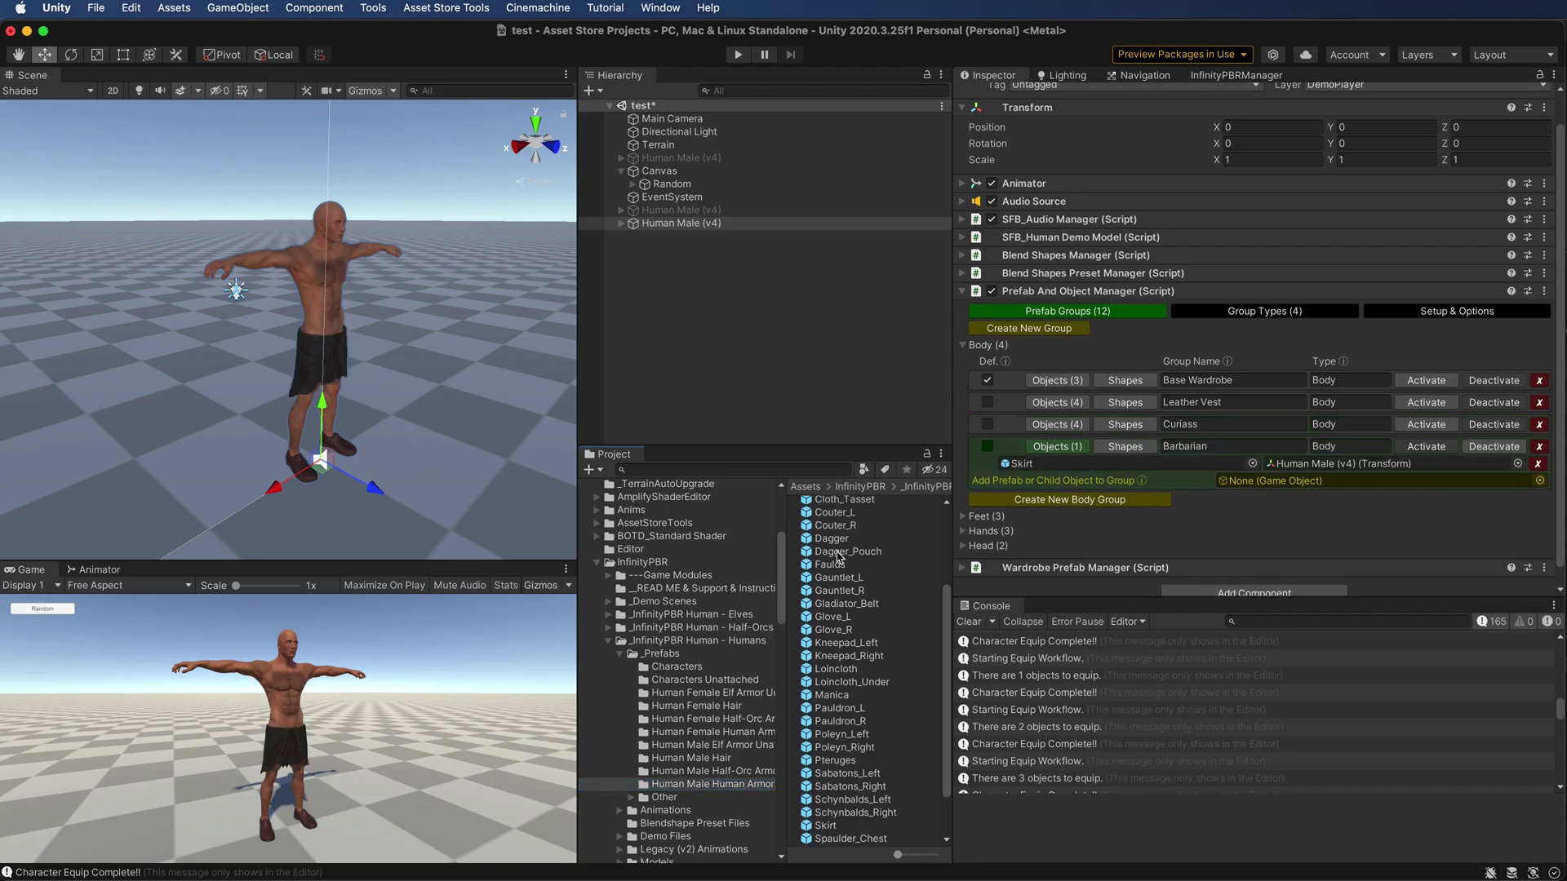
{"action": "scroll", "coordinate": [839, 557], "scroll_direction": "up", "scroll_amount": 1}
{"action": "left_click_drag", "start_coordinate": [847, 630], "coordinate": [1272, 481]}
{"action": "scroll", "coordinate": [857, 693], "scroll_direction": "down", "scroll_amount": 3}
{"action": "left_click_drag", "start_coordinate": [840, 800], "coordinate": [1273, 514]}
{"action": "left_click_drag", "start_coordinate": [850, 775], "coordinate": [1223, 549]}
{"action": "scroll", "coordinate": [840, 642], "scroll_direction": "up", "scroll_amount": 2}
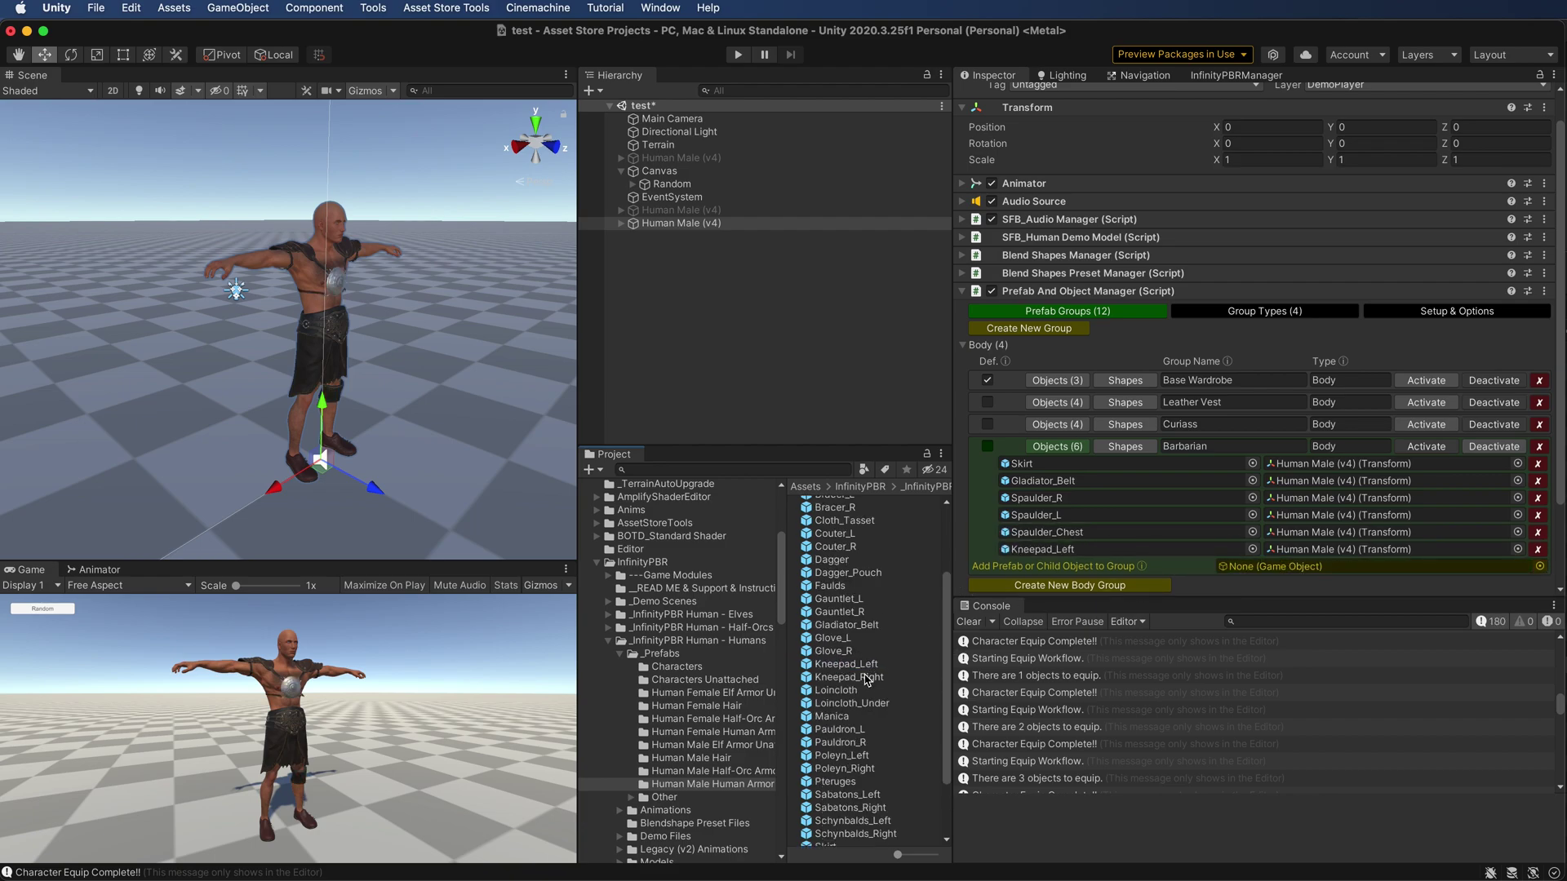
{"action": "left_click_drag", "start_coordinate": [848, 677], "coordinate": [1305, 478]}
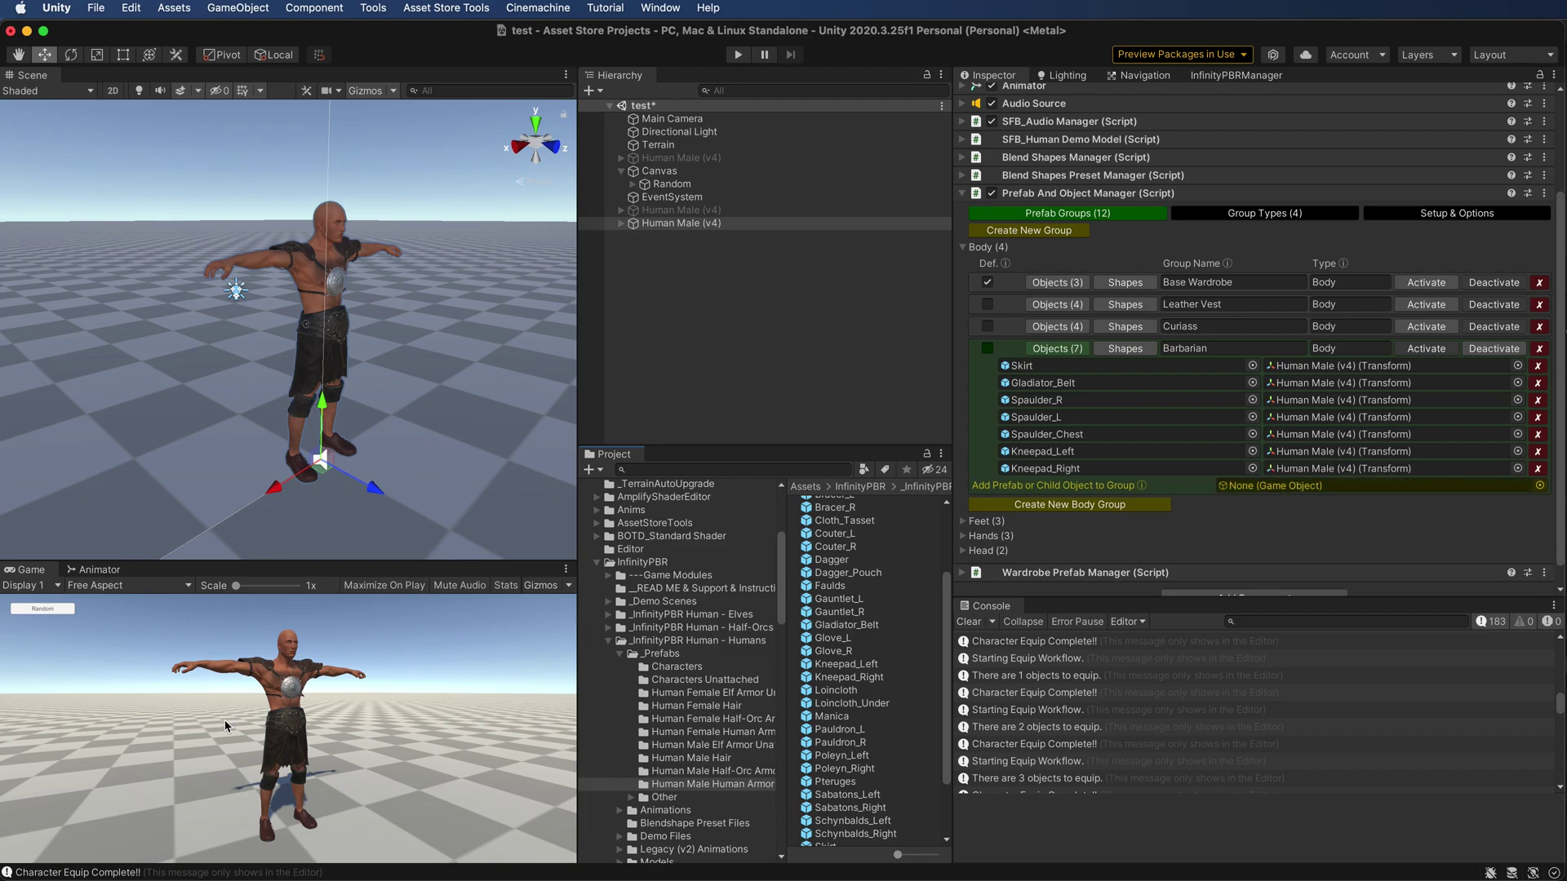
Collapse the Barbarian object list and test switching between the Leather Vest, Curiass and Barbarian body groups
{"action": "left_click", "coordinate": [1059, 307]}
{"action": "left_click", "coordinate": [1058, 306]}
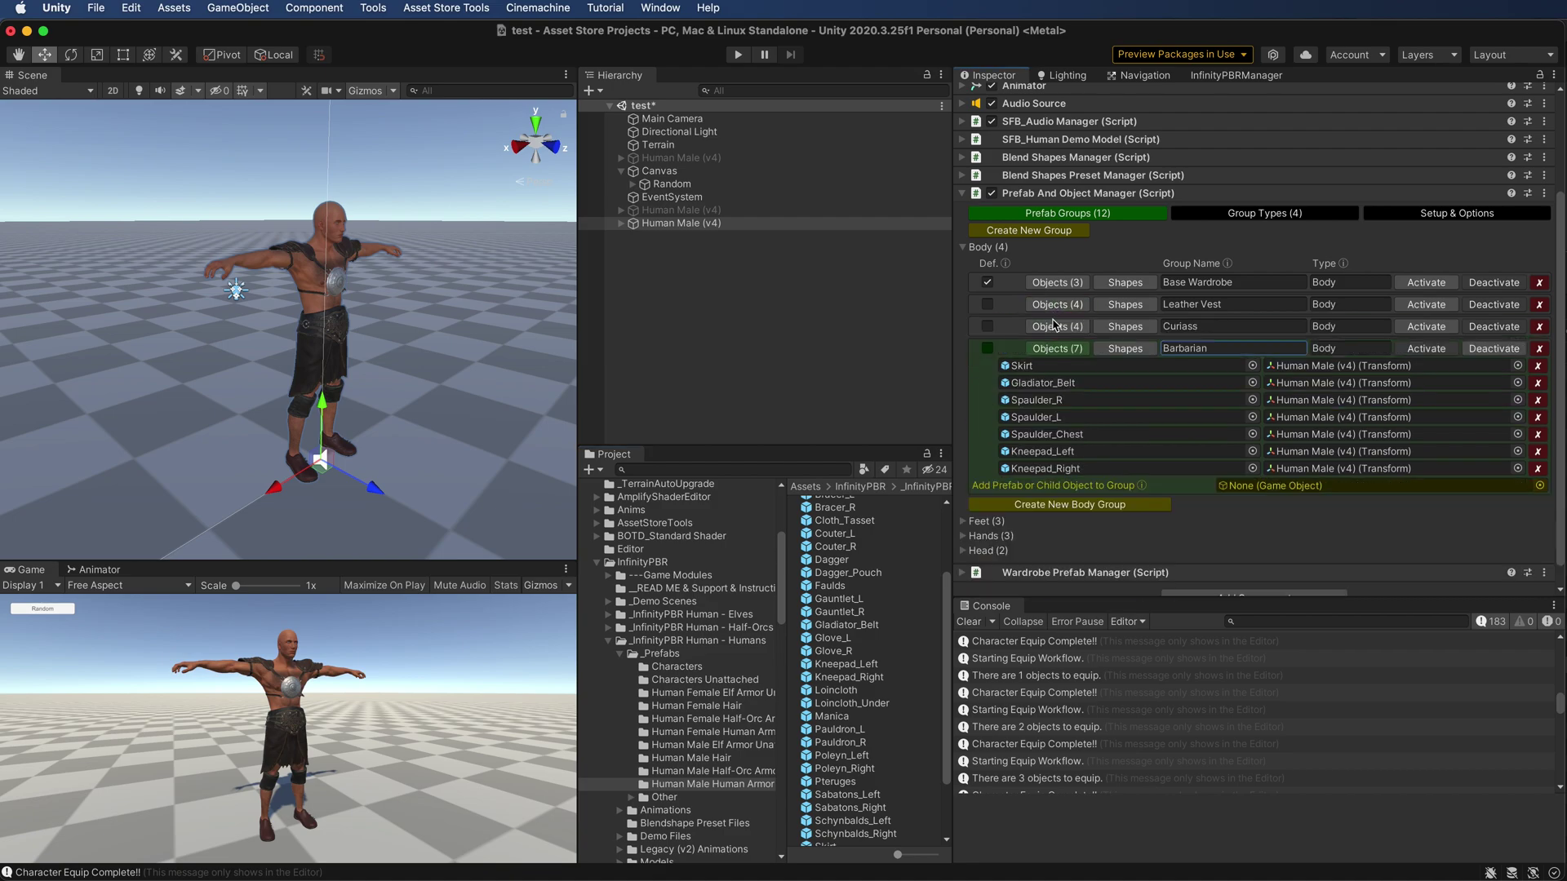
{"action": "left_click", "coordinate": [1048, 349]}
{"action": "left_click", "coordinate": [1420, 420]}
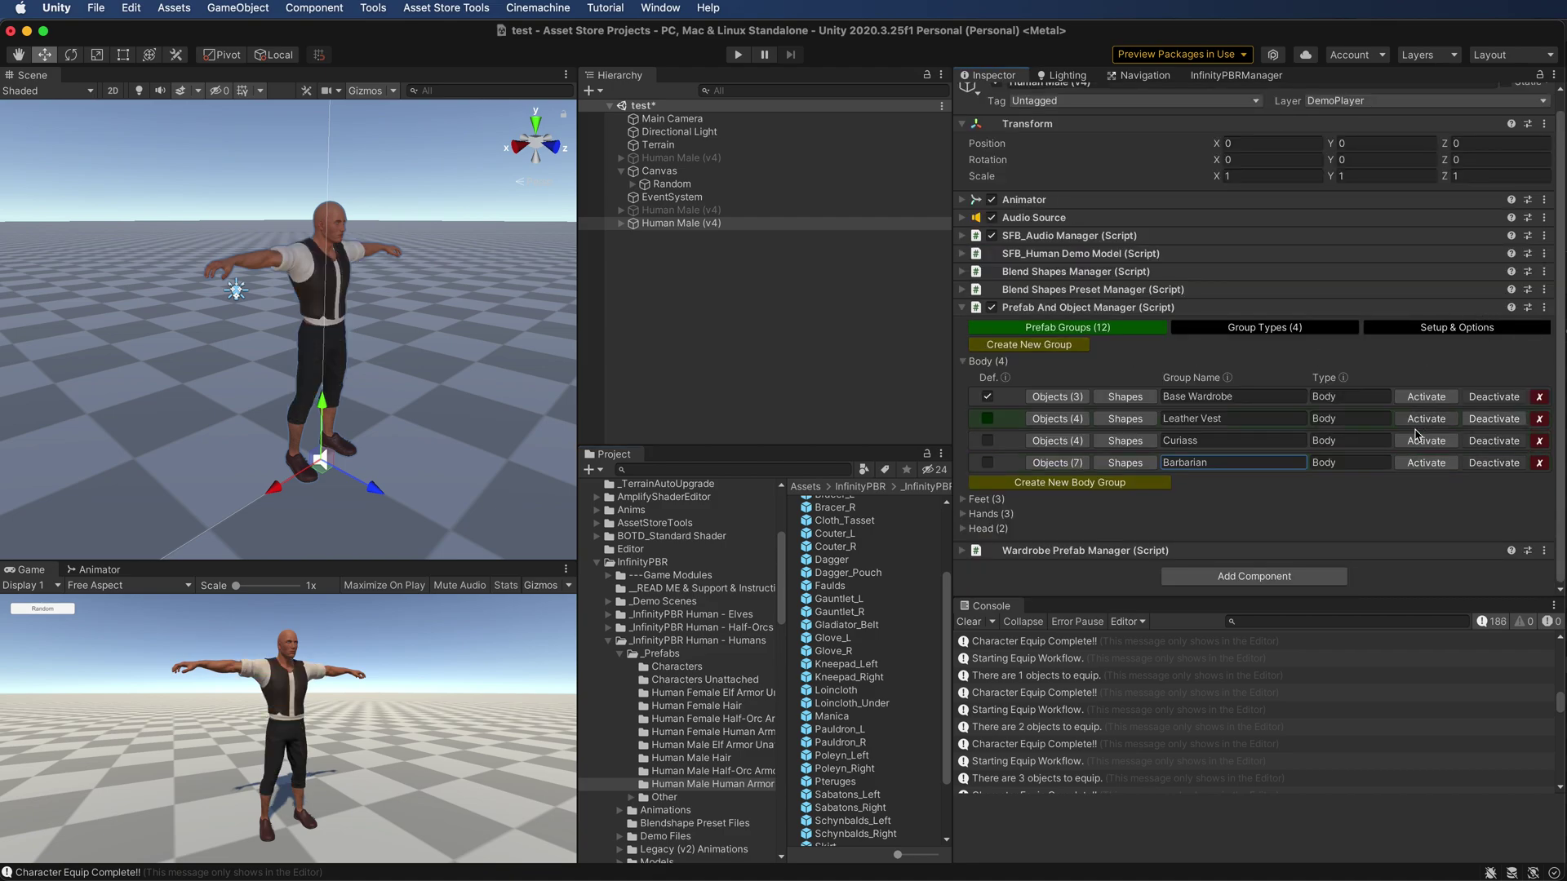
{"action": "left_click", "coordinate": [1422, 463]}
{"action": "left_click", "coordinate": [1421, 442]}
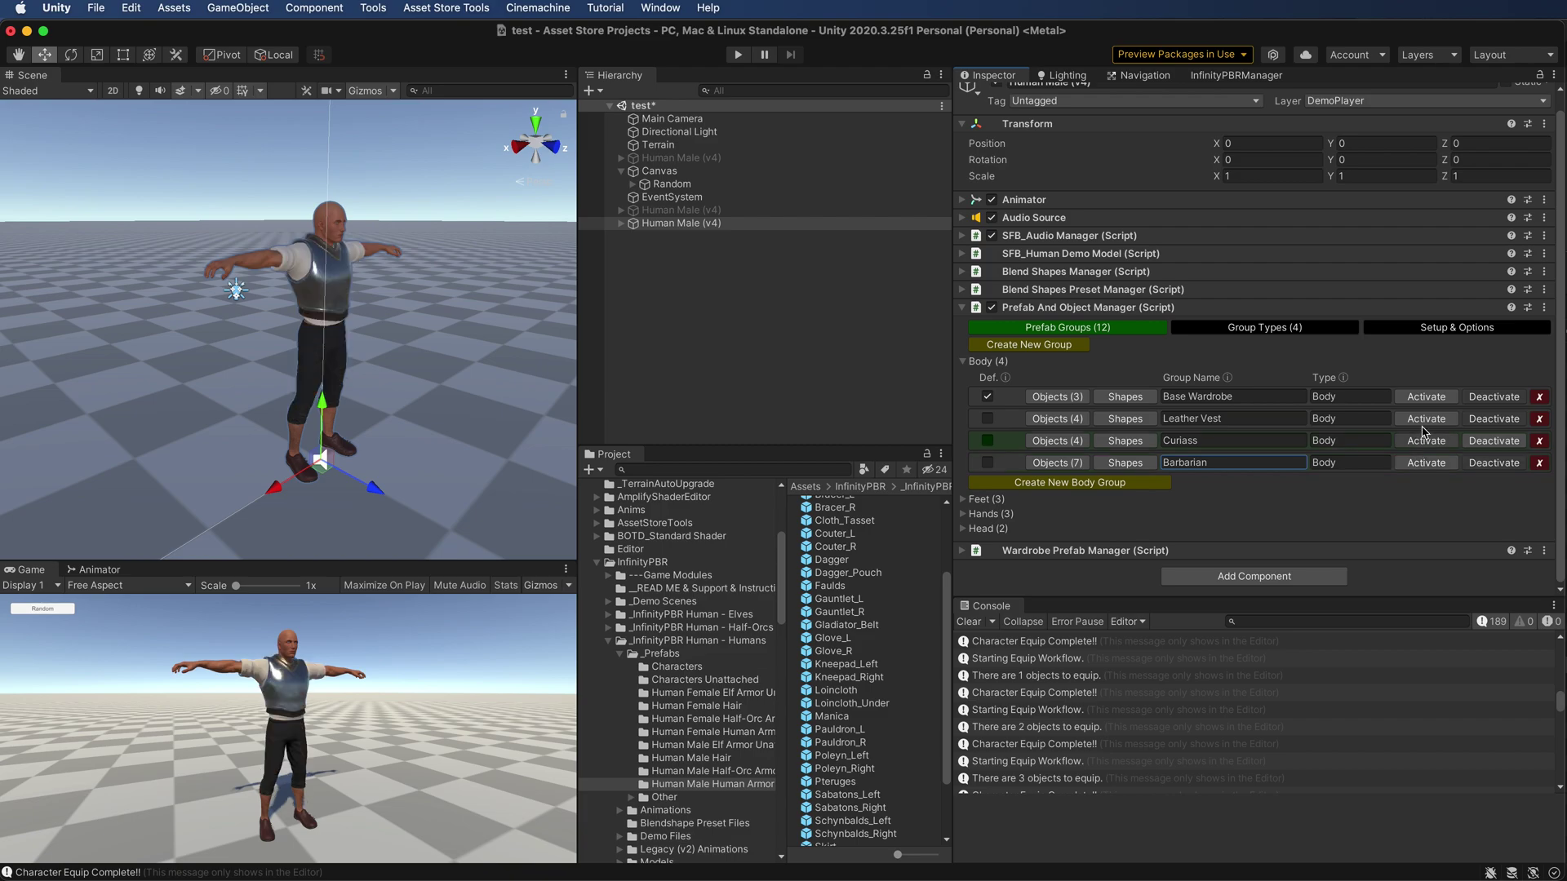
{"action": "left_click", "coordinate": [1427, 421]}
{"action": "left_click", "coordinate": [1422, 420]}
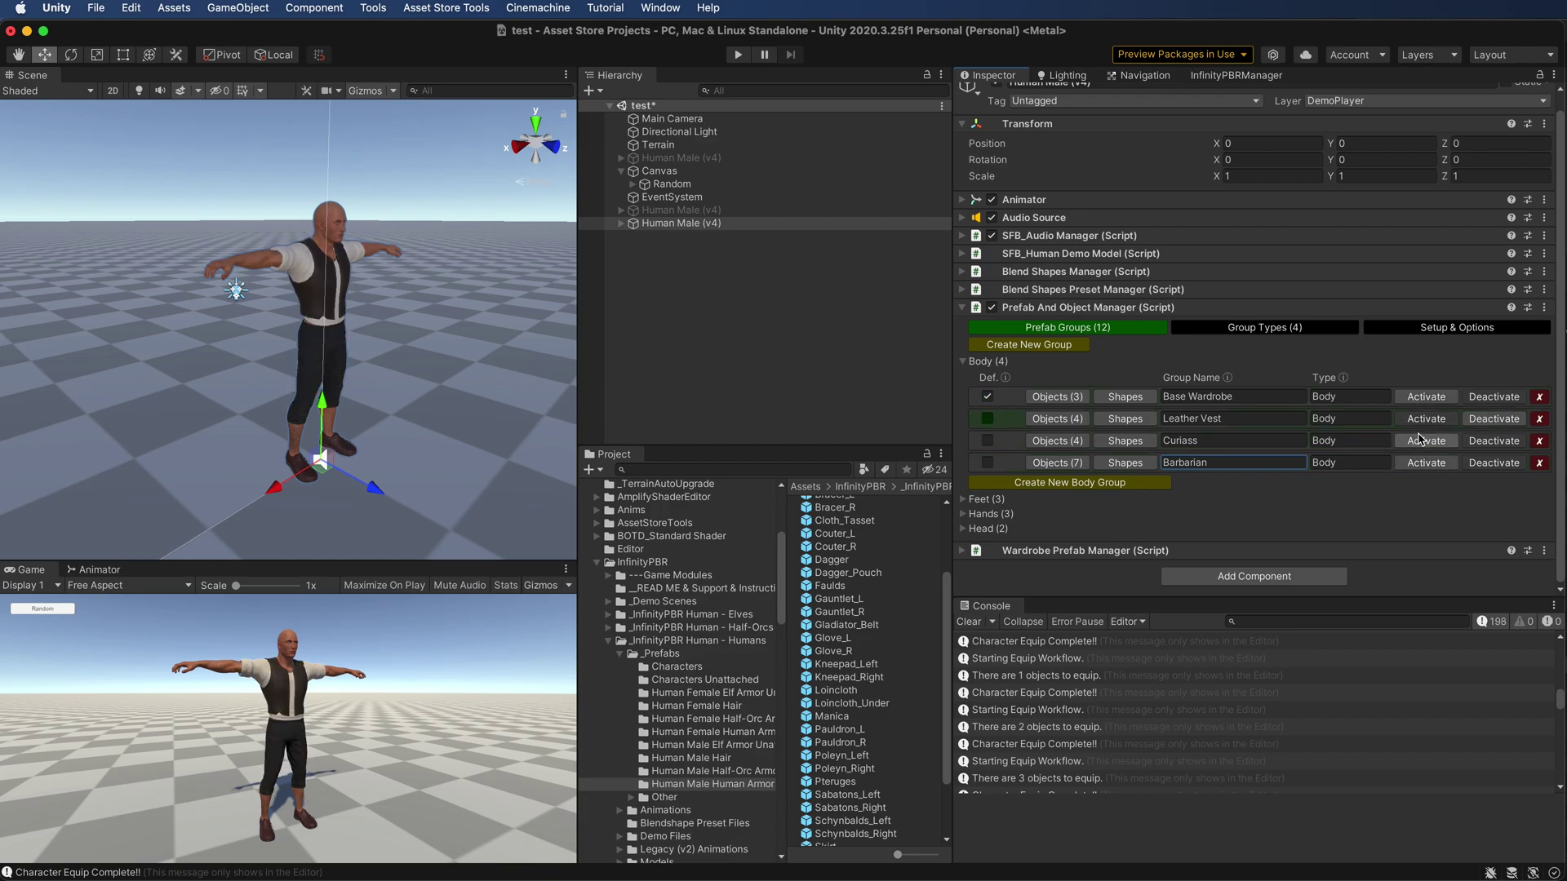
Test switching the body wardrobe between Curiass, Barbarian and Base Wardrobe, ending with Barbarian active
{"action": "left_click", "coordinate": [1421, 441]}
{"action": "left_click", "coordinate": [1425, 462]}
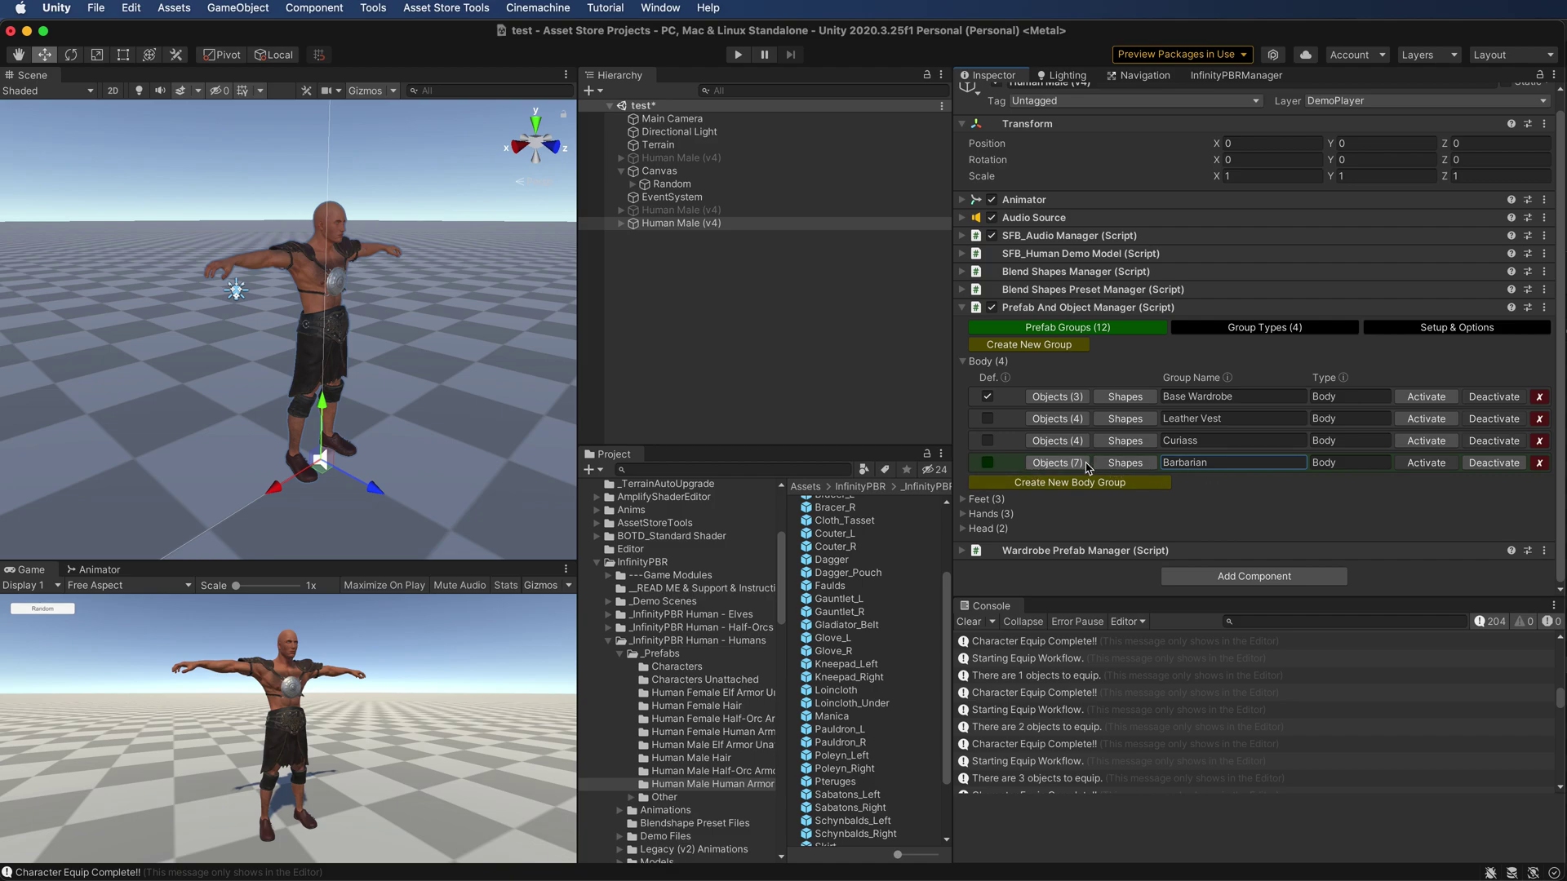
{"action": "left_click", "coordinate": [1427, 397]}
{"action": "left_click", "coordinate": [963, 365]}
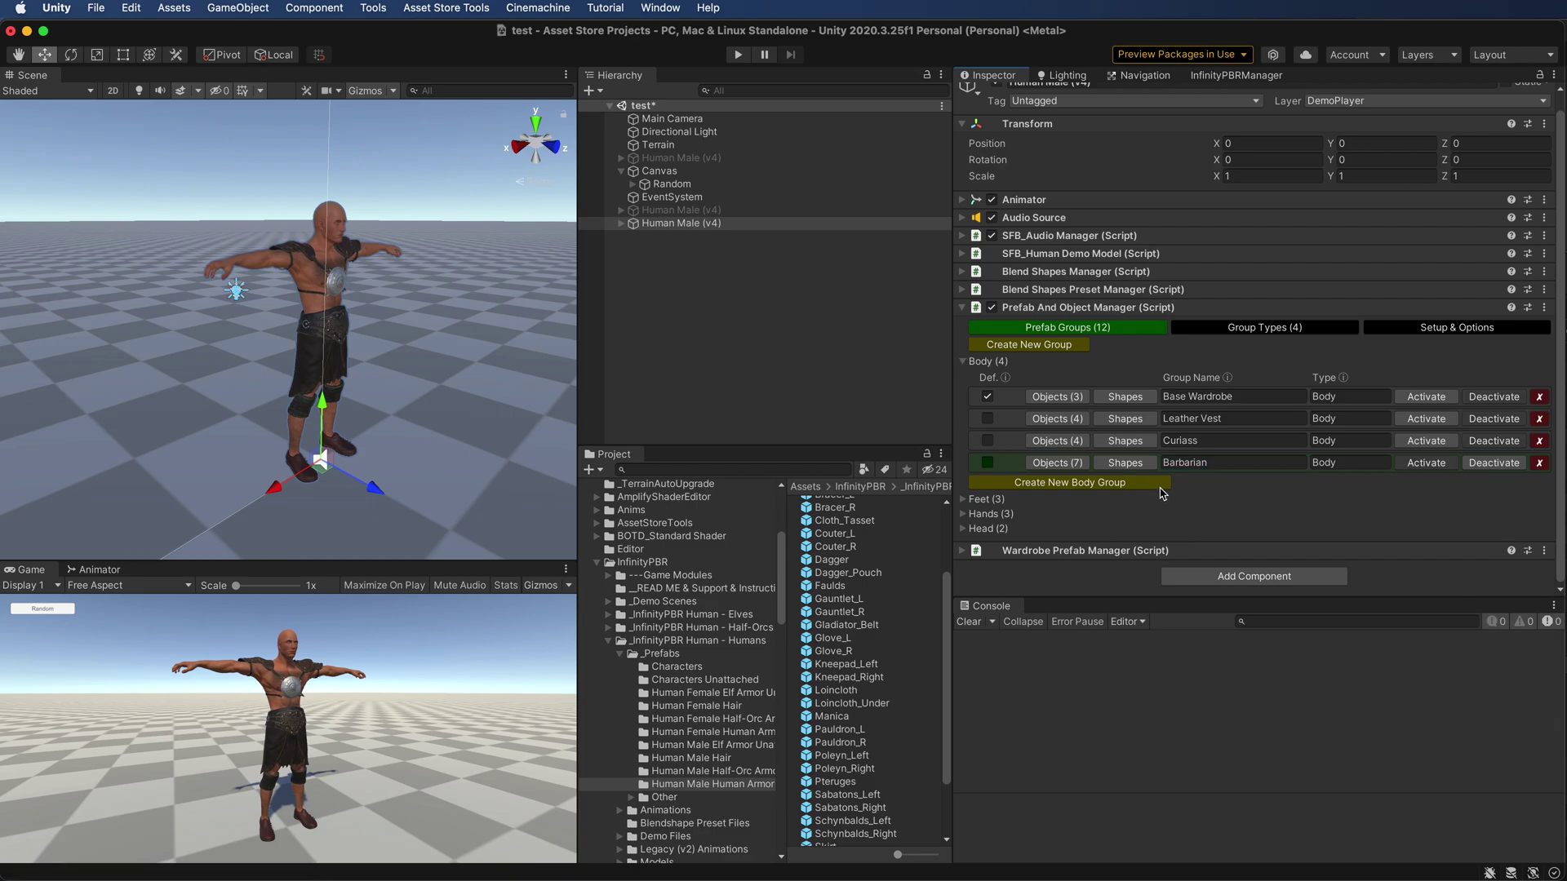
Expand the Barbarian group's shape settings and review the object shapes and global shapes available on activation
{"action": "left_click", "coordinate": [1133, 463]}
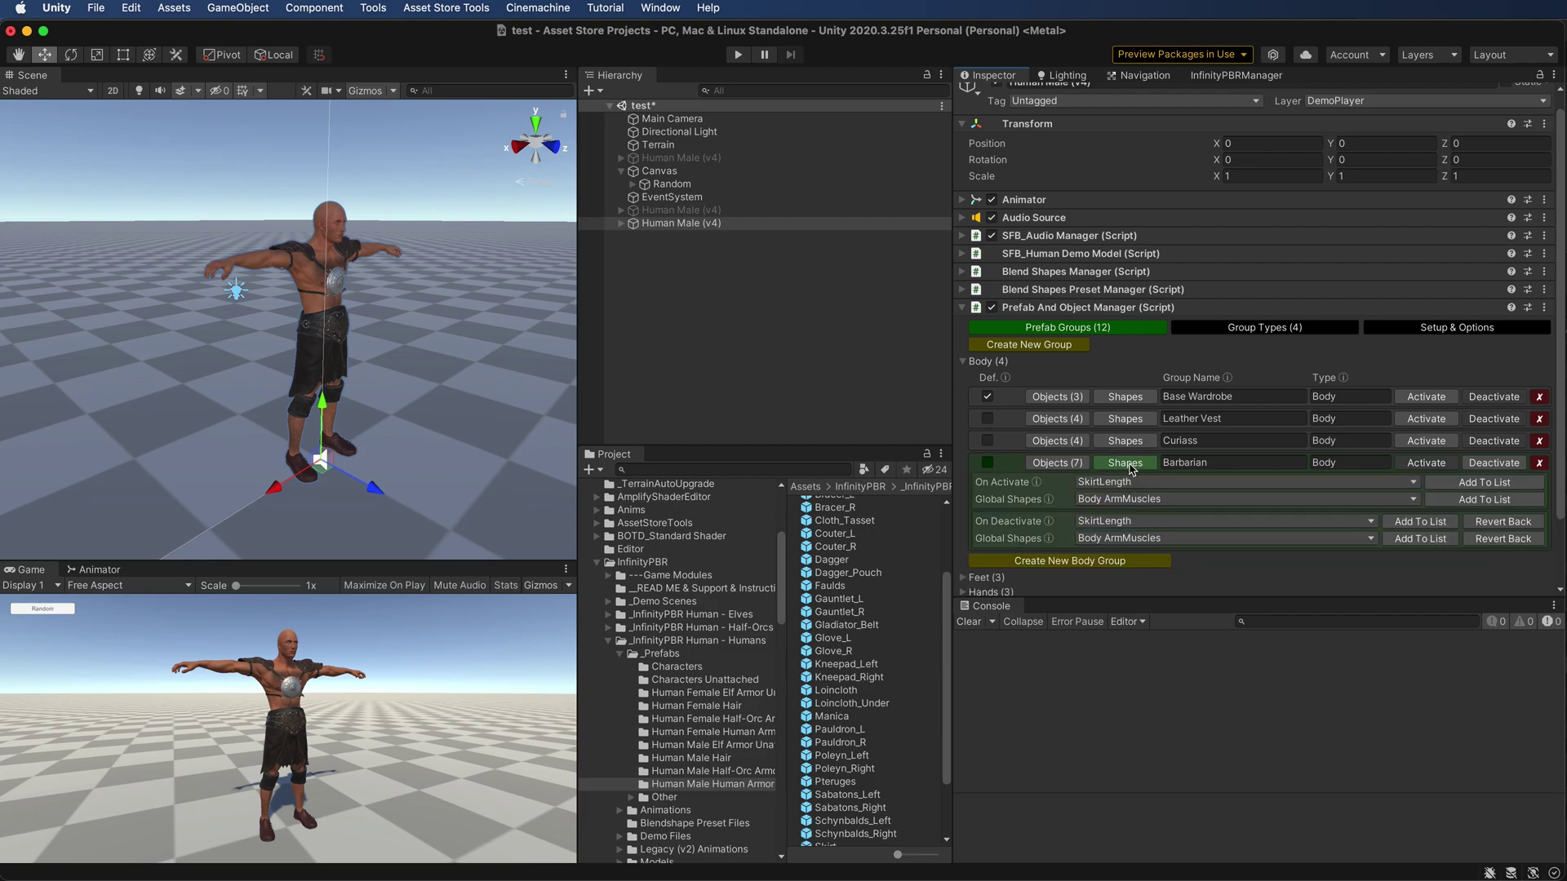
{"action": "scroll", "coordinate": [1120, 439], "scroll_direction": "down", "scroll_amount": 3}
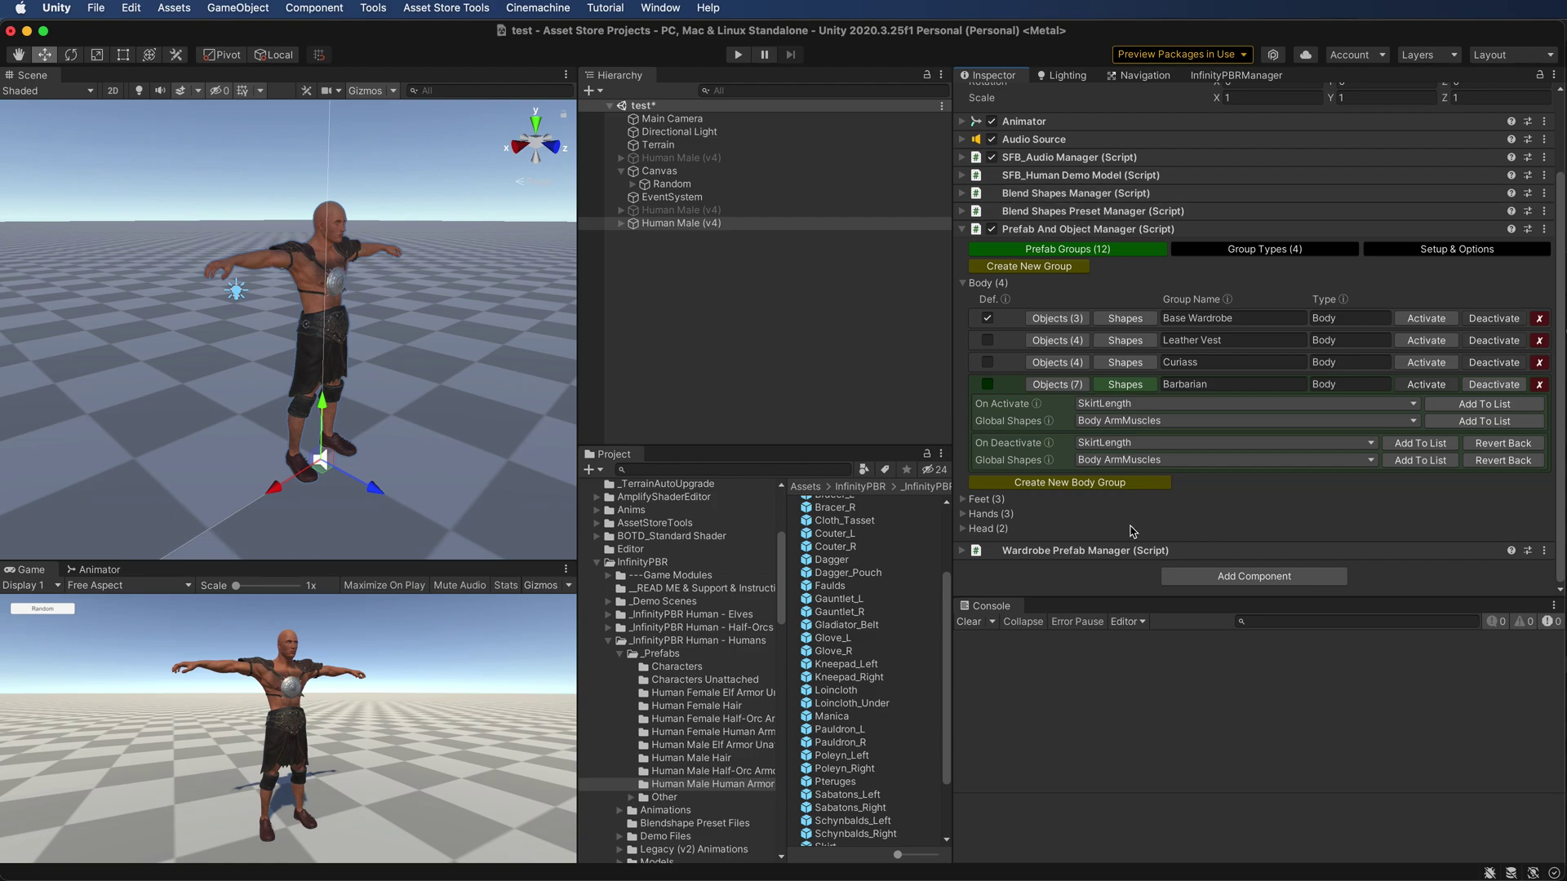
{"action": "left_click", "coordinate": [1128, 406]}
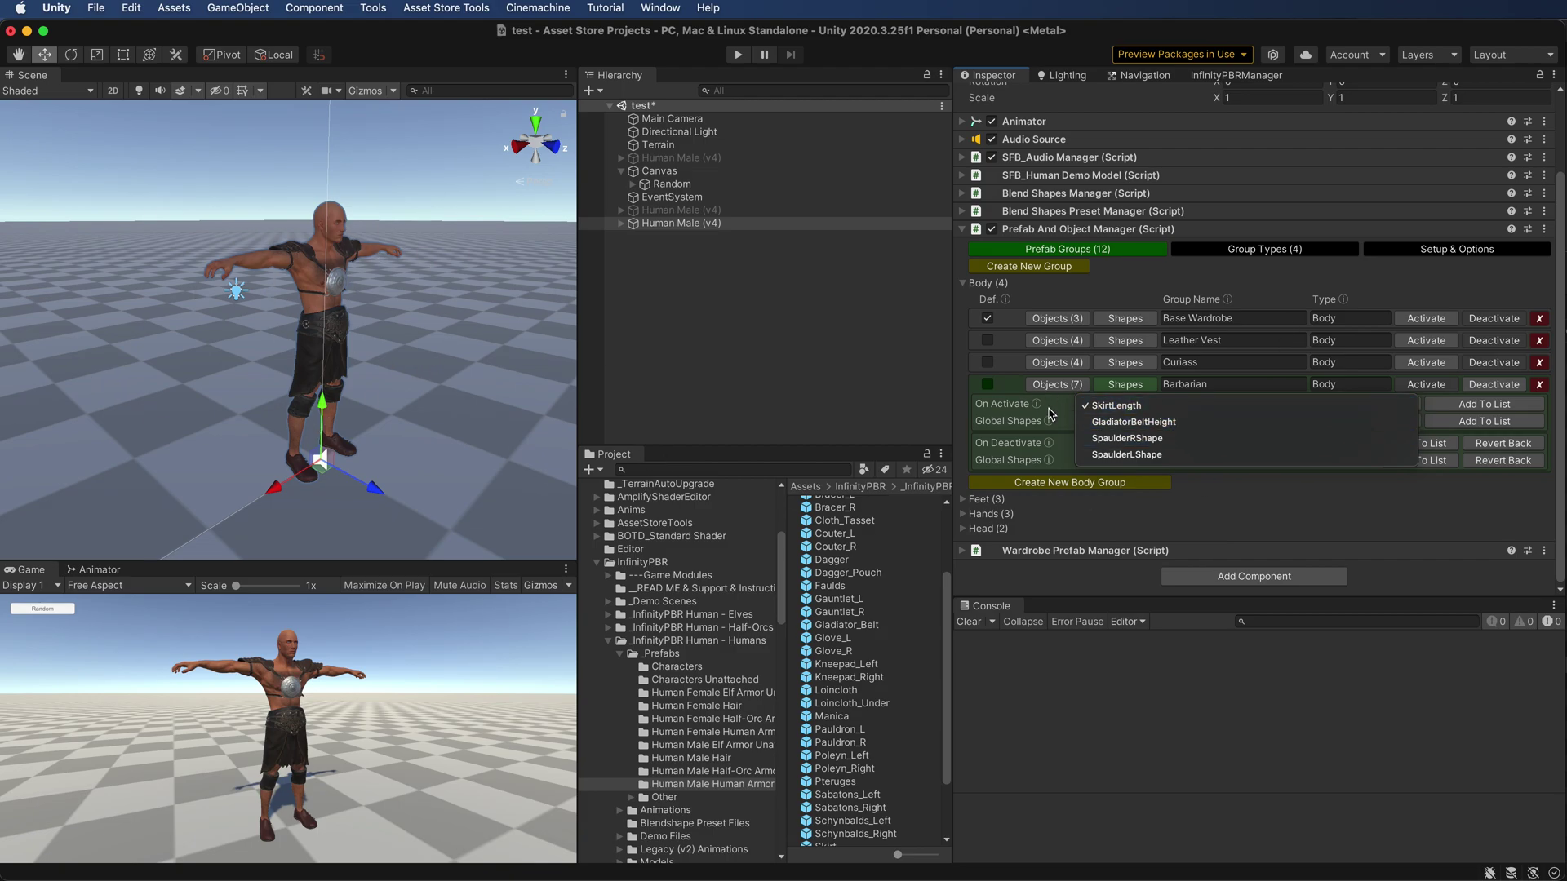
{"action": "left_click", "coordinate": [1145, 440]}
{"action": "left_click", "coordinate": [1179, 421]}
{"action": "scroll", "coordinate": [1166, 418], "scroll_direction": "down", "scroll_amount": 10}
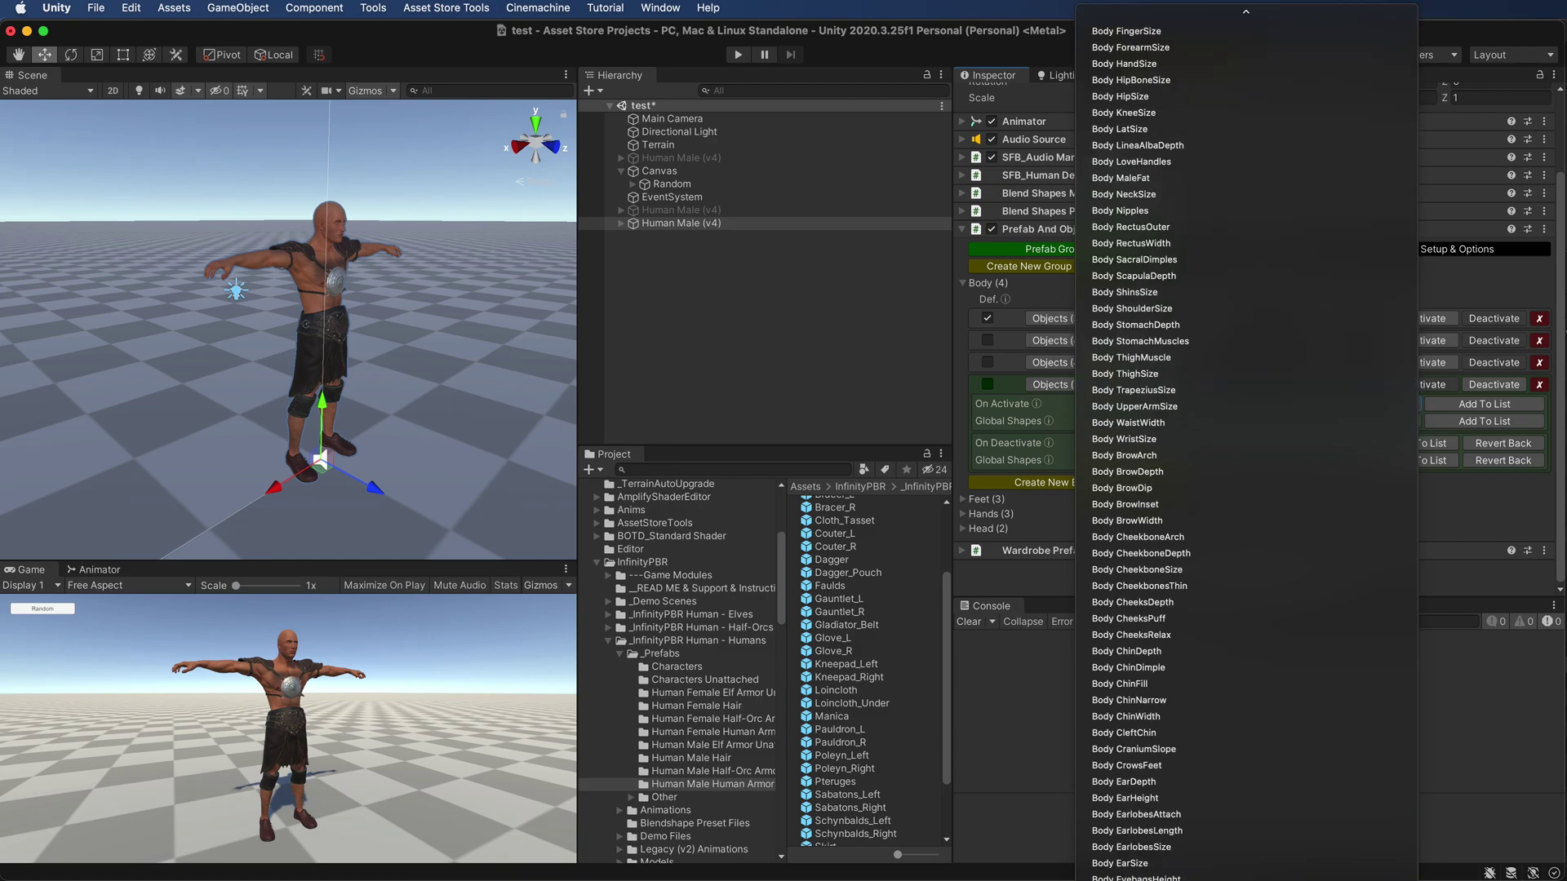
{"action": "left_click", "coordinate": [1052, 424]}
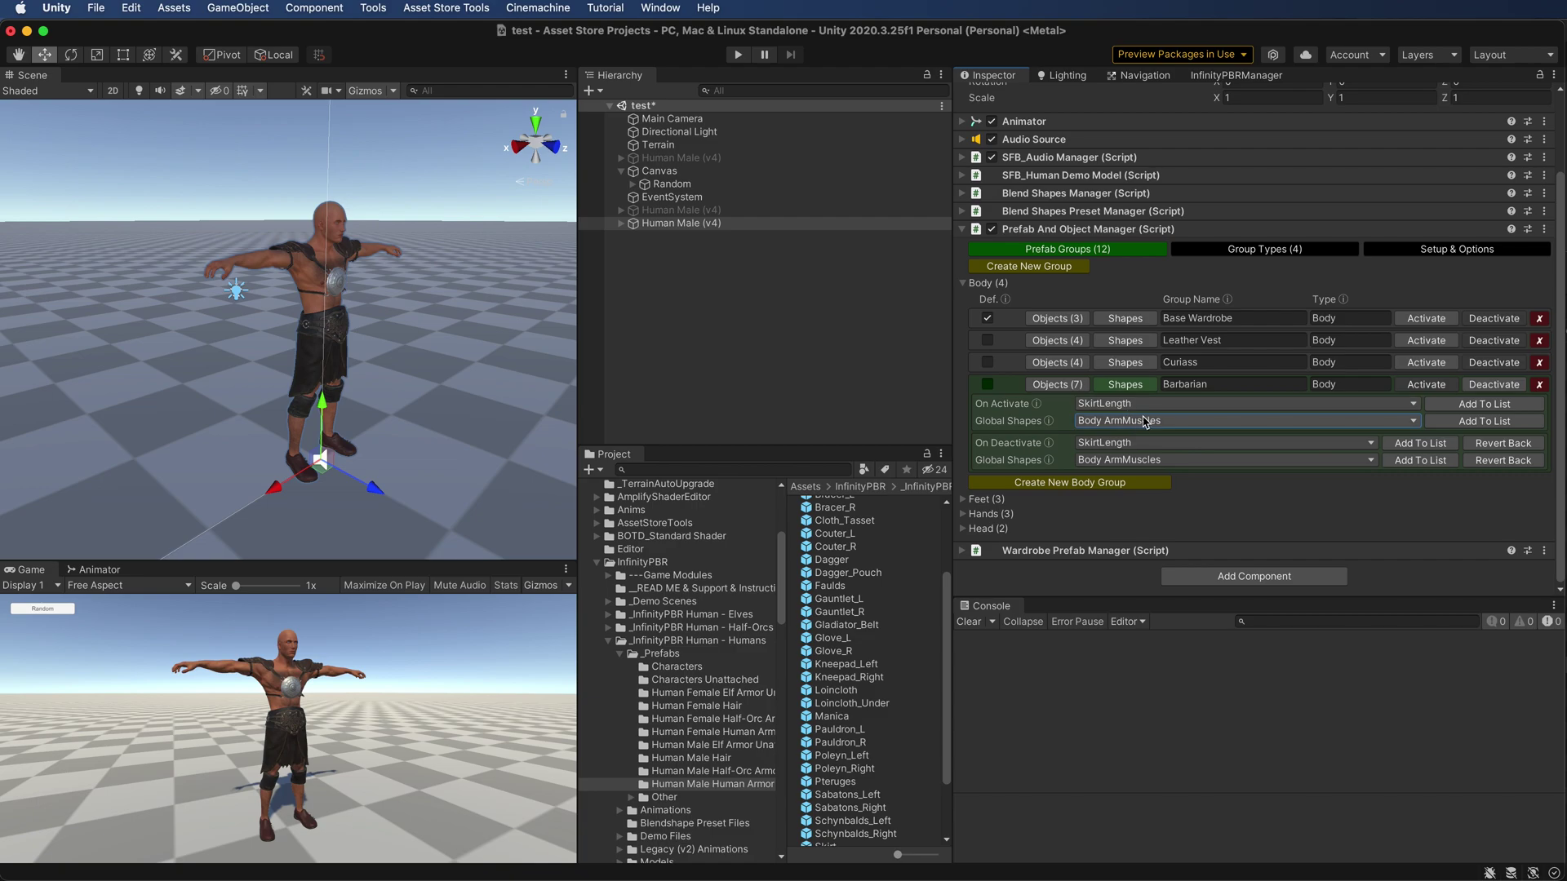
Add the global shape Body ArmMuscles to Barbarian's On Activate list and make it revert back on deactivation
{"action": "left_click", "coordinate": [1484, 421]}
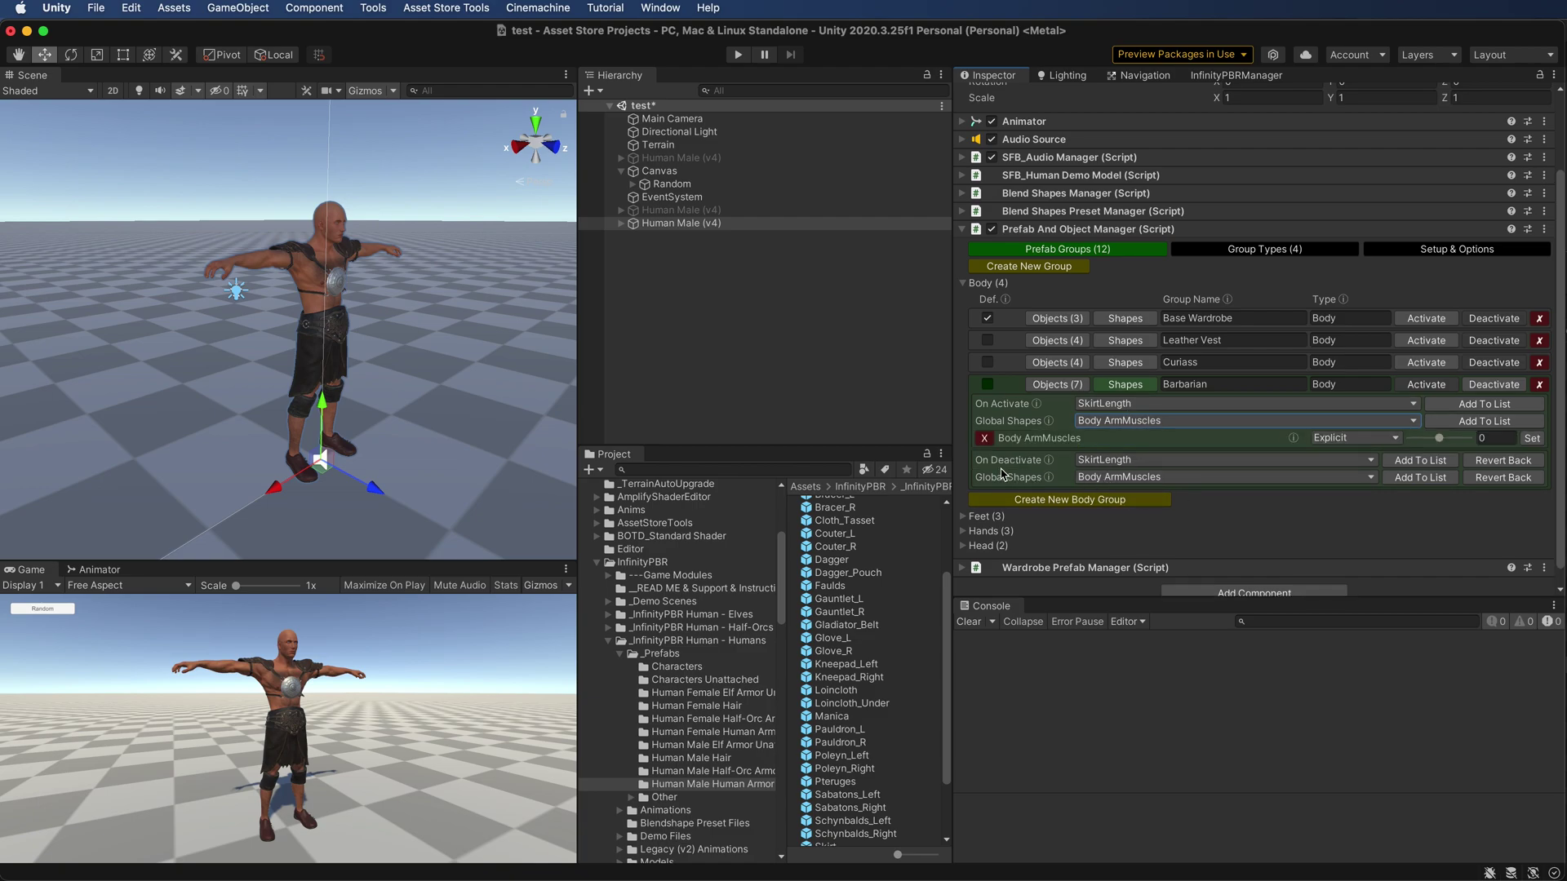
{"action": "left_click", "coordinate": [1493, 478]}
{"action": "left_click", "coordinate": [1140, 422]}
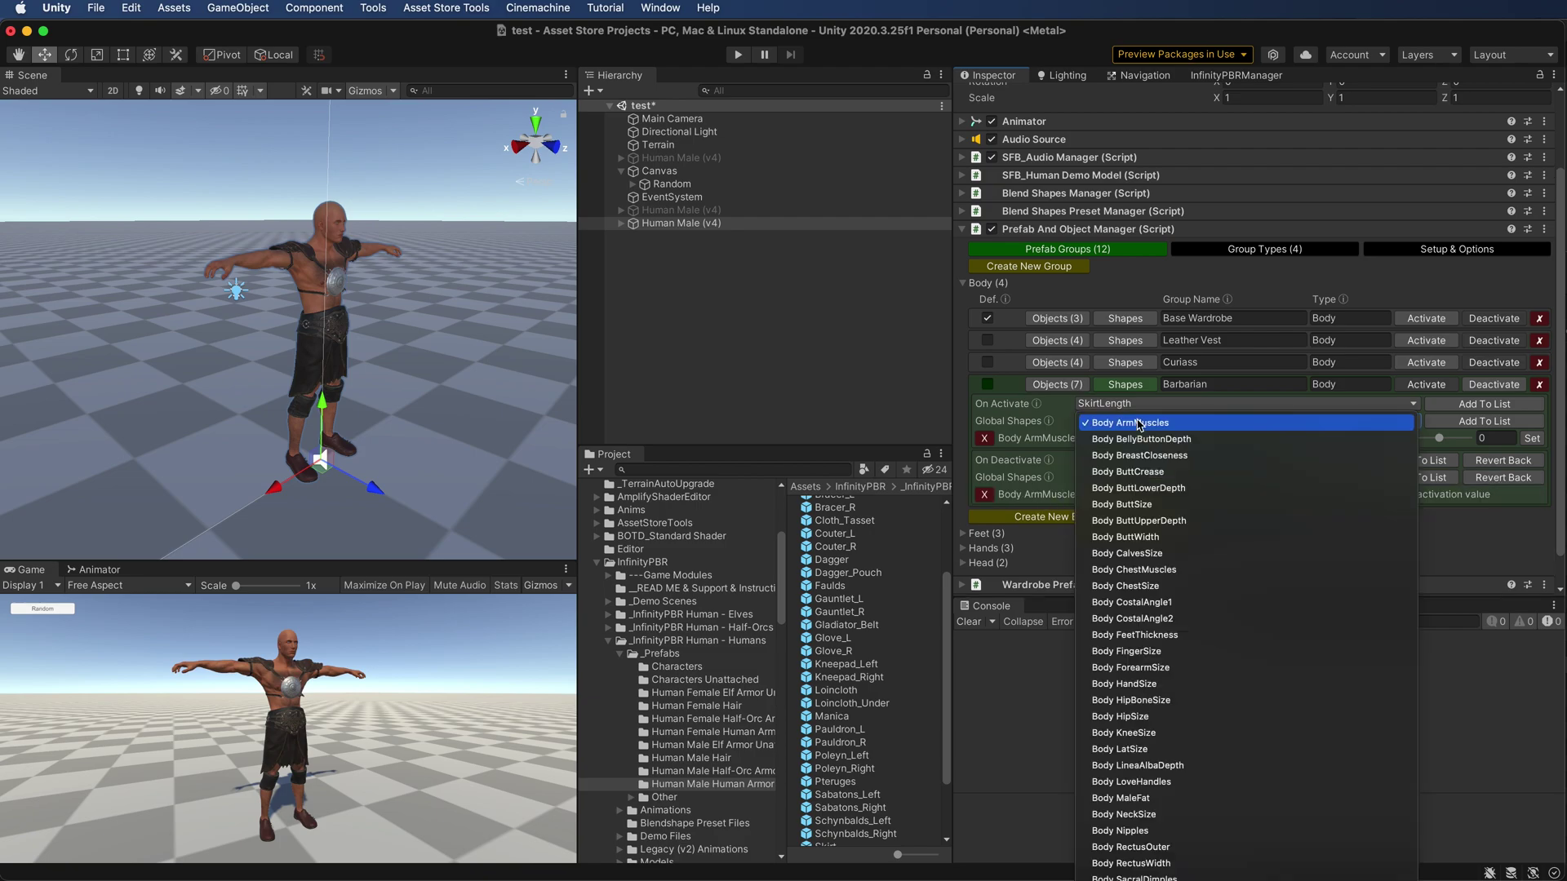
{"action": "left_click", "coordinate": [1133, 406]}
Add SpaulderRShape to Barbarian's On Activate list and make it revert back on deactivation
{"action": "left_click", "coordinate": [1146, 404]}
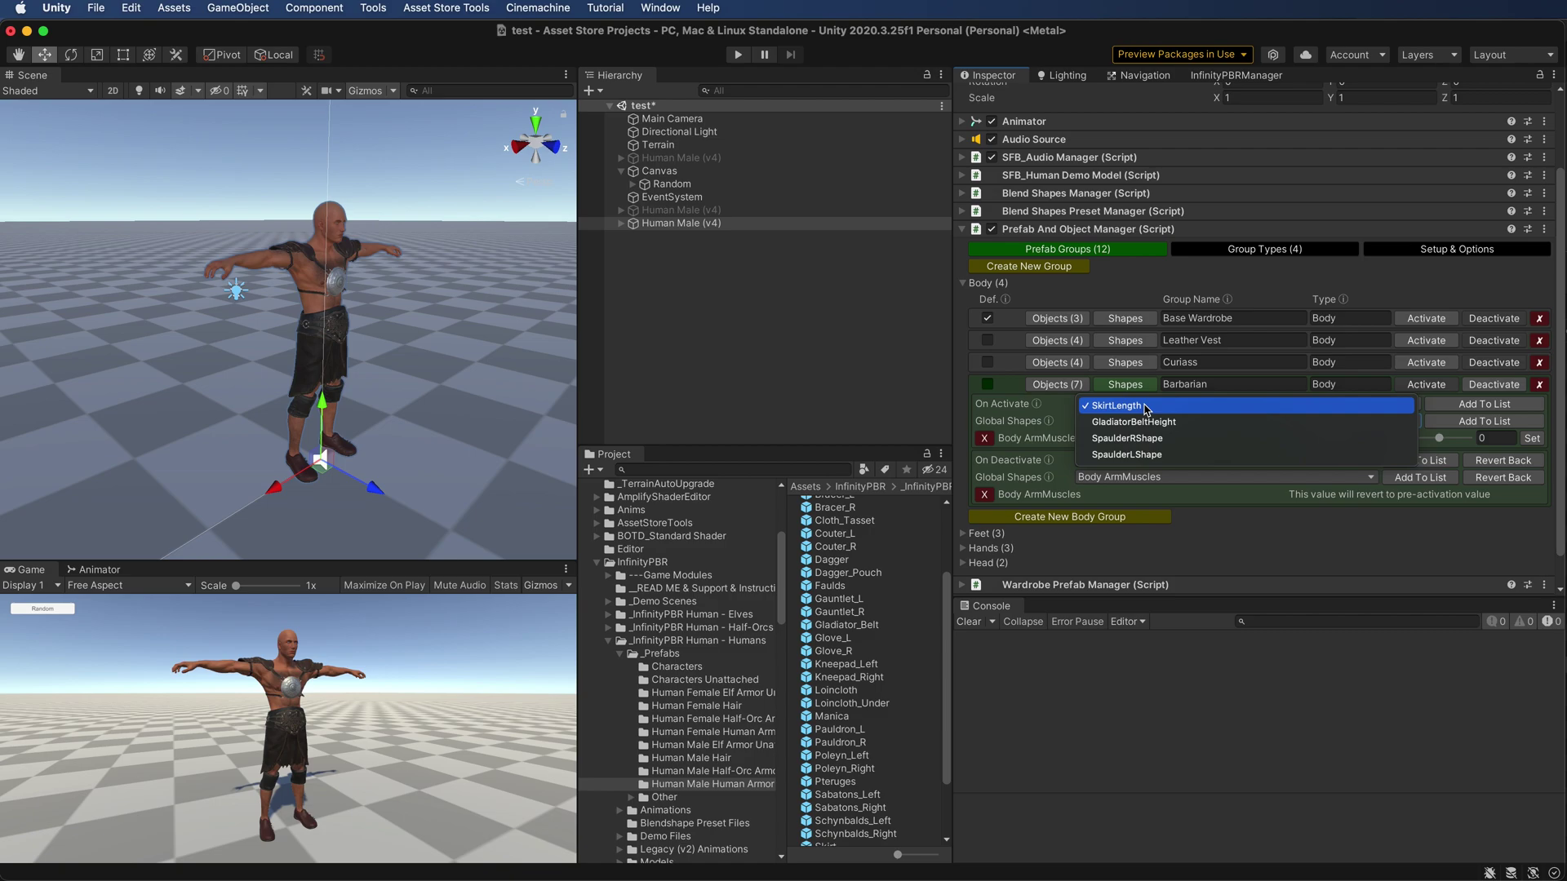
{"action": "left_click", "coordinate": [1154, 445]}
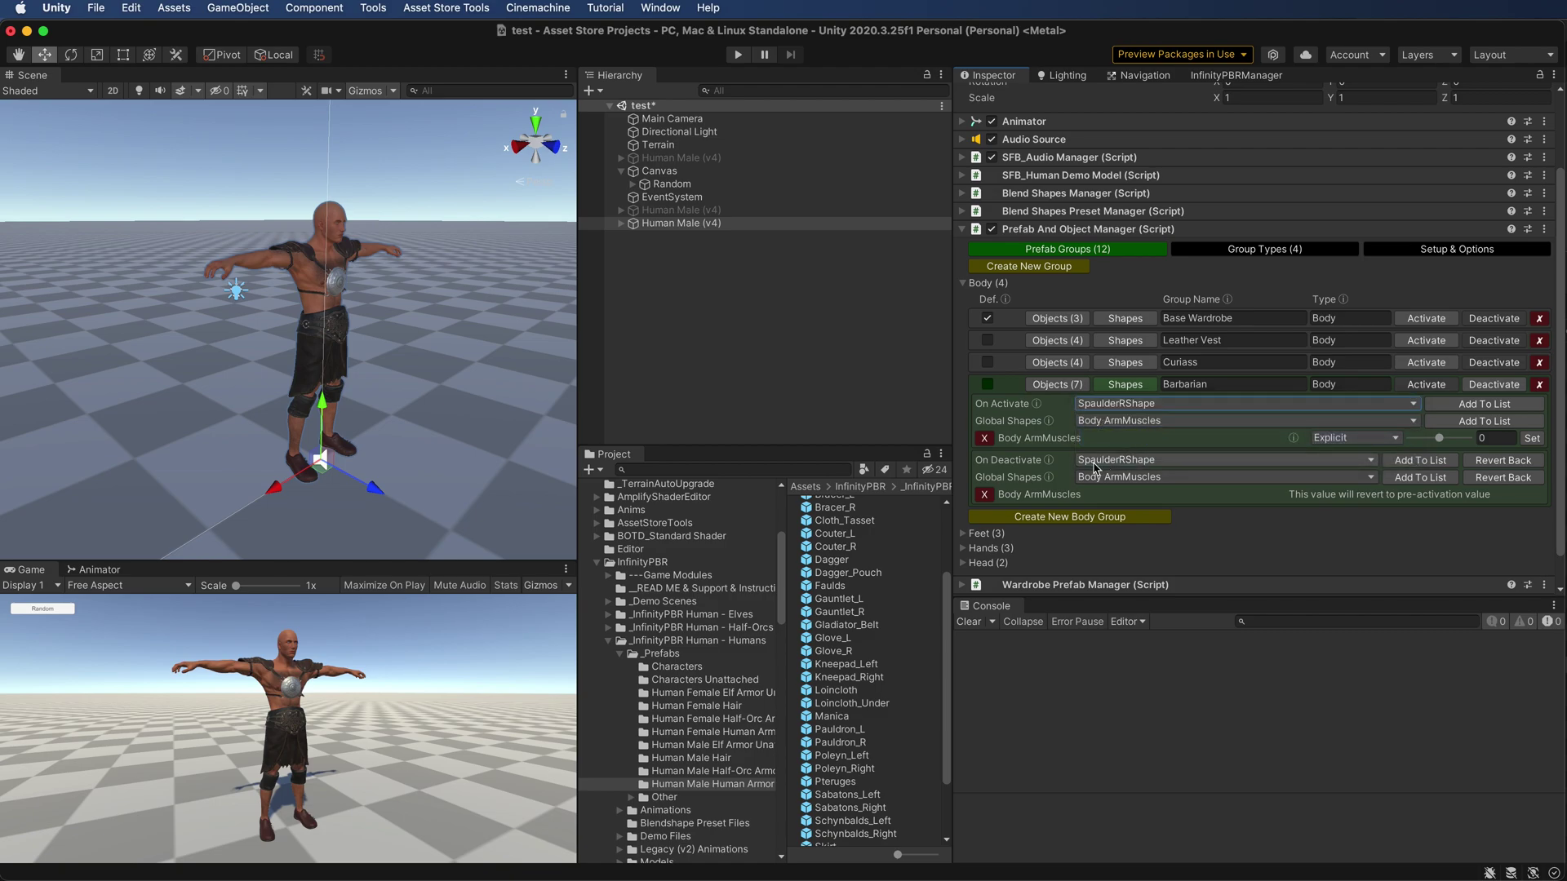
{"action": "left_click", "coordinate": [1484, 403]}
{"action": "left_click", "coordinate": [1500, 479]}
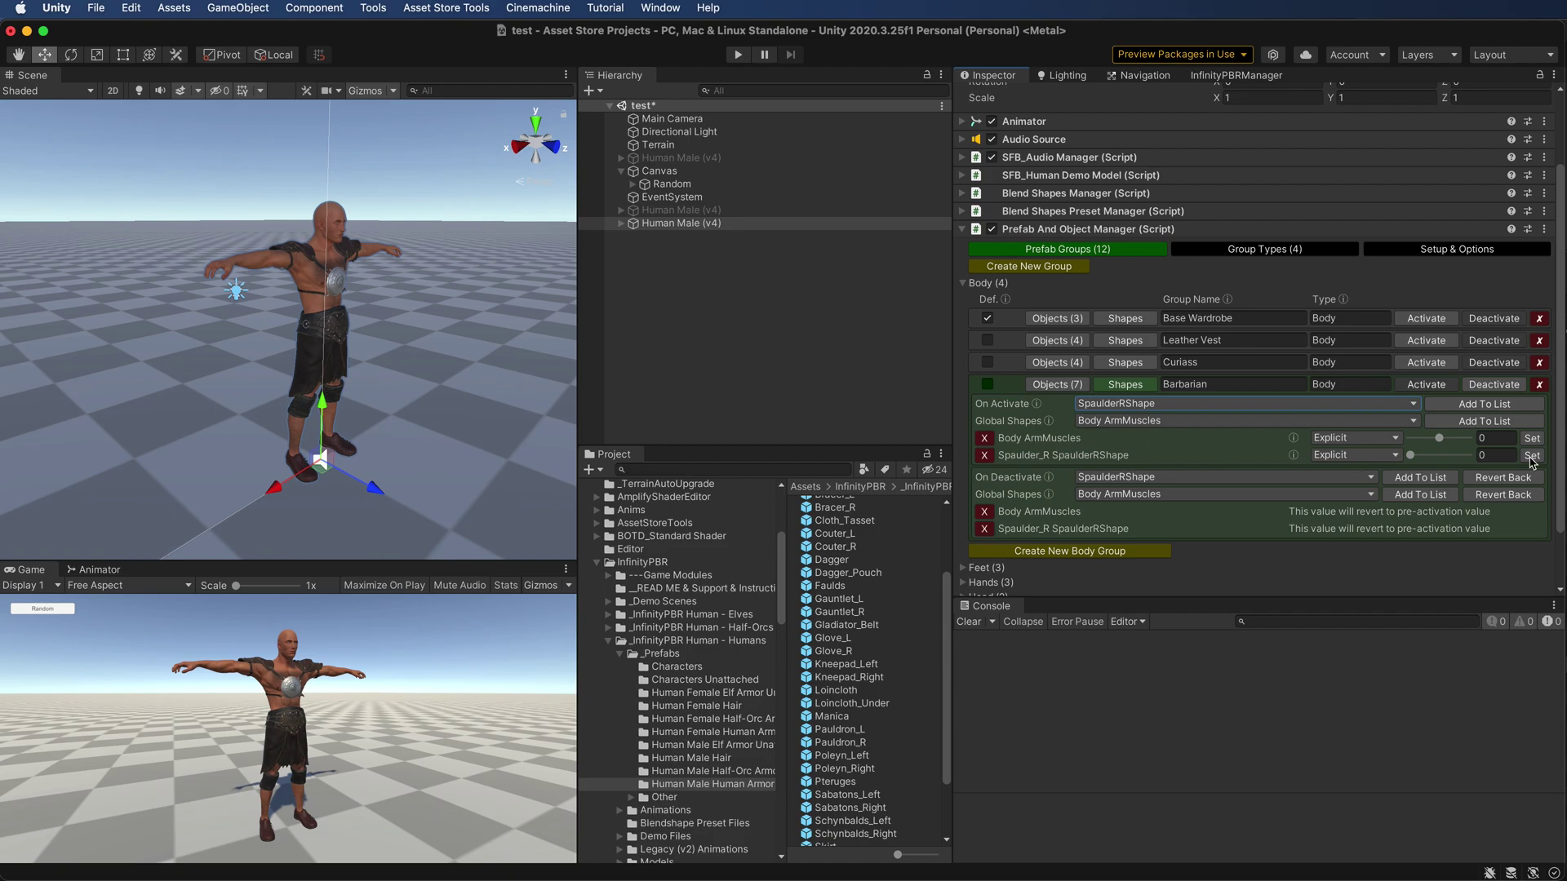
Set Barbarian's explicit activation values to 73 for Body ArmMuscles and 100 for SpaulderRShape
{"action": "left_click_drag", "start_coordinate": [1441, 441], "coordinate": [1462, 442]}
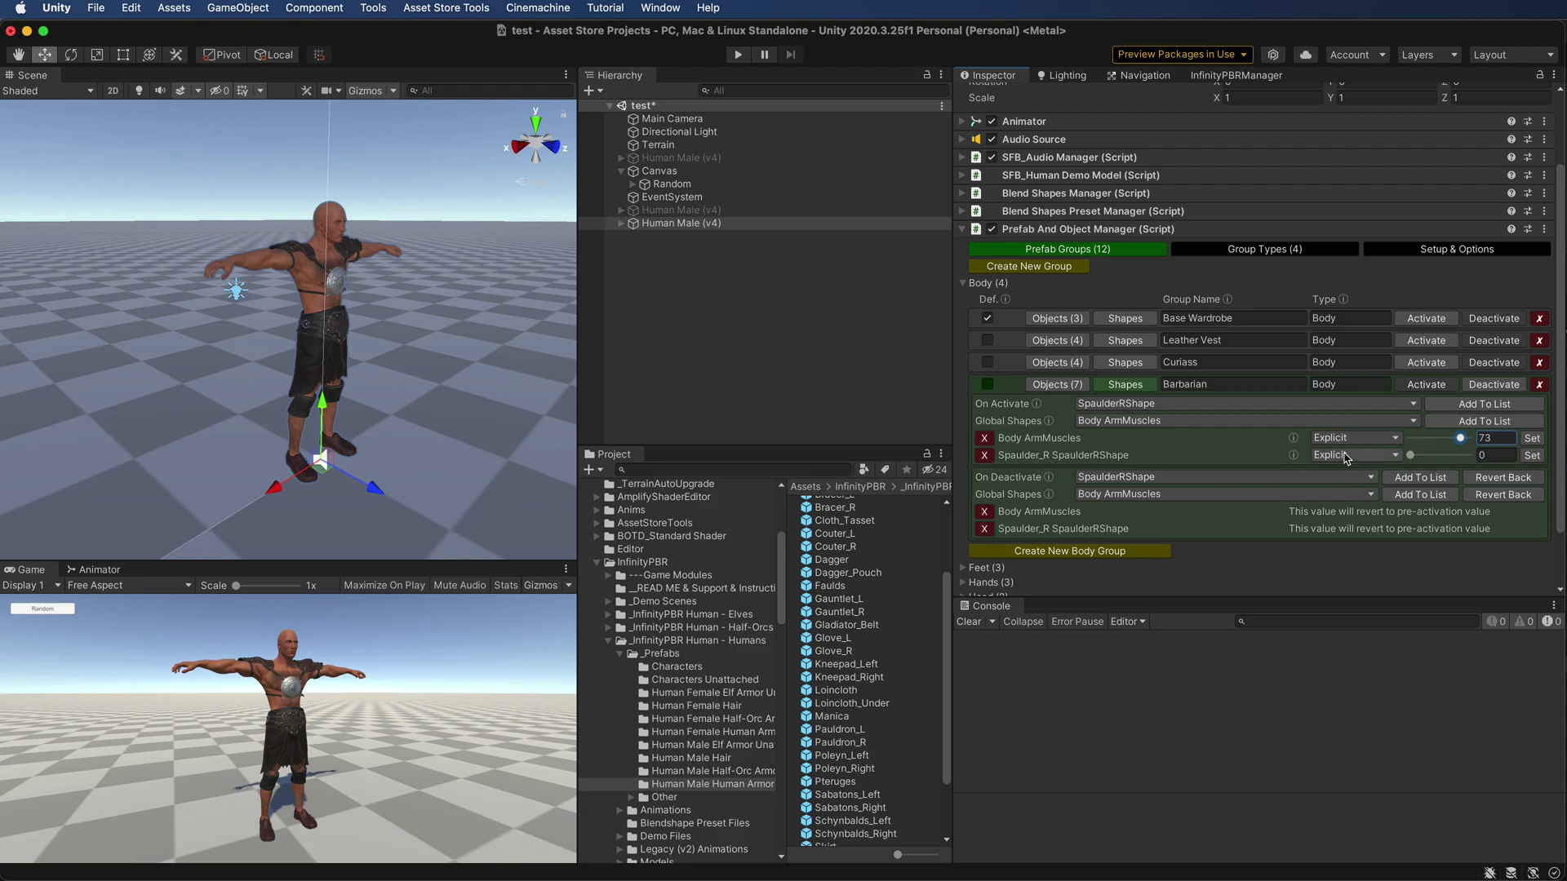
{"action": "left_click_drag", "start_coordinate": [1410, 455], "coordinate": [1460, 455]}
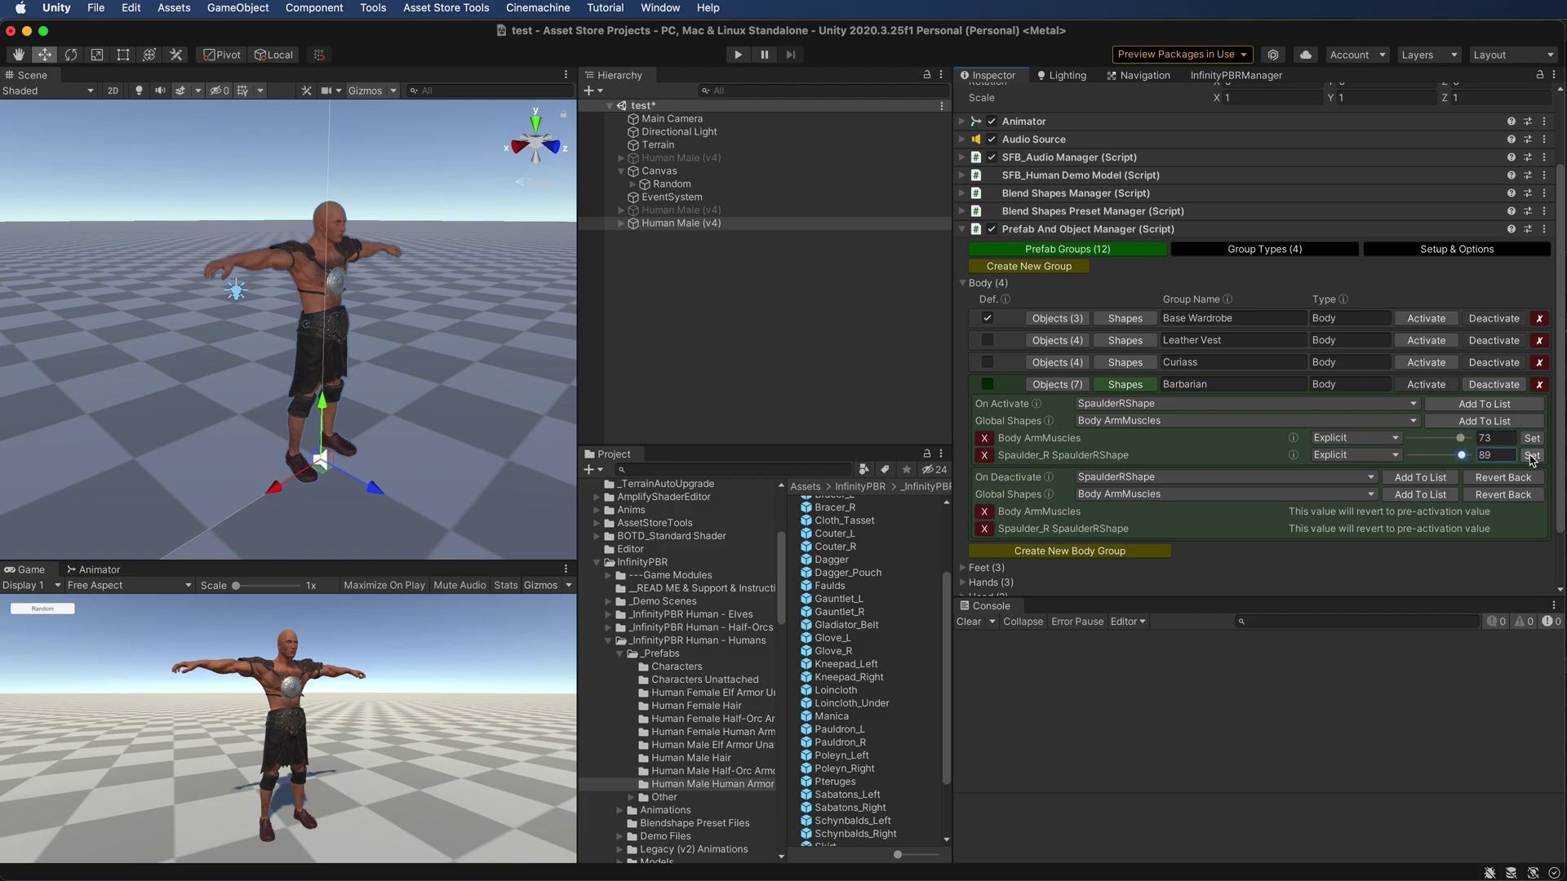
{"action": "mouse_move", "coordinate": [1461, 455]}
{"action": "left_mouse_down"}
{"action": "mouse_move", "coordinate": [1414, 456]}
{"action": "mouse_move", "coordinate": [1473, 455]}
{"action": "left_mouse_up"}
Add Body ArmMuscles to Base Wardrobe's activation shapes at an explicit value of -100, reverting back on deactivation
{"action": "left_click", "coordinate": [1125, 319]}
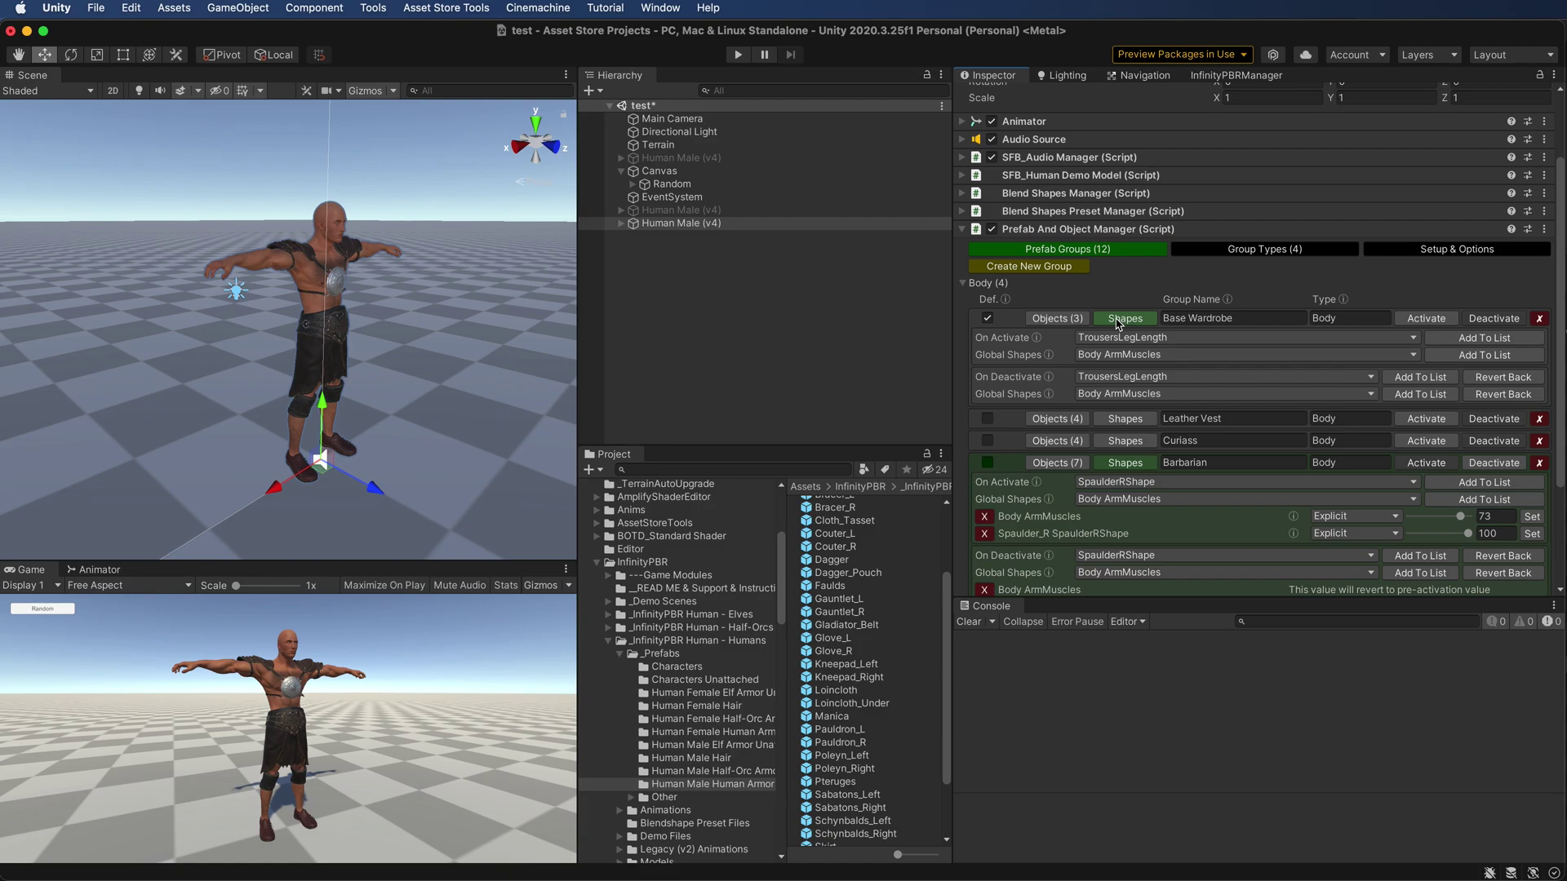
{"action": "left_click", "coordinate": [1486, 355]}
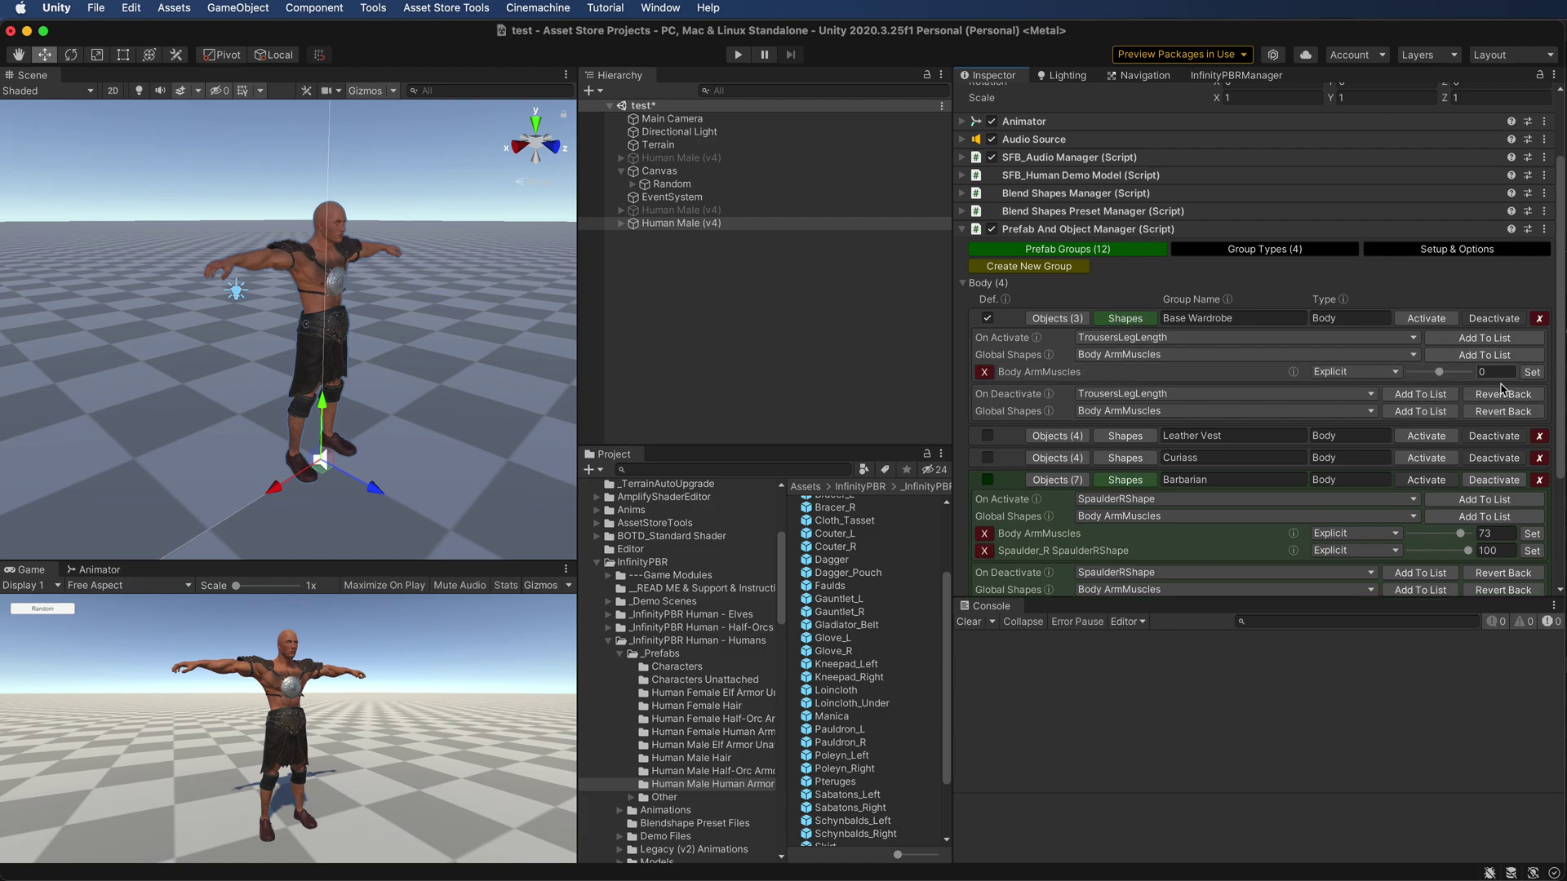
{"action": "left_click", "coordinate": [1503, 411]}
{"action": "left_click", "coordinate": [1411, 373]}
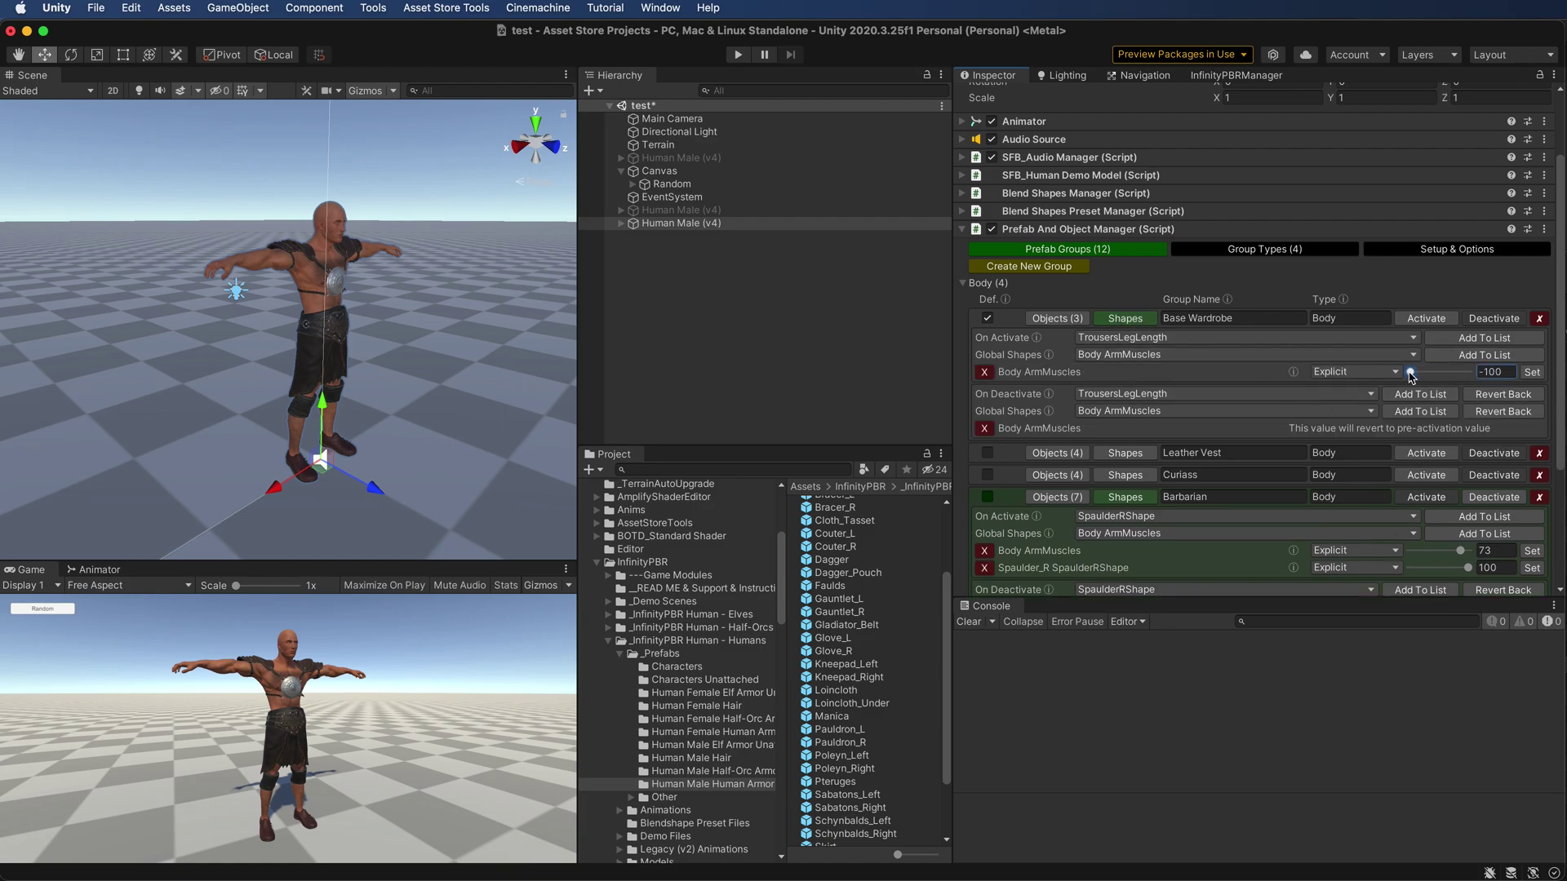
{"action": "left_click", "coordinate": [1531, 376]}
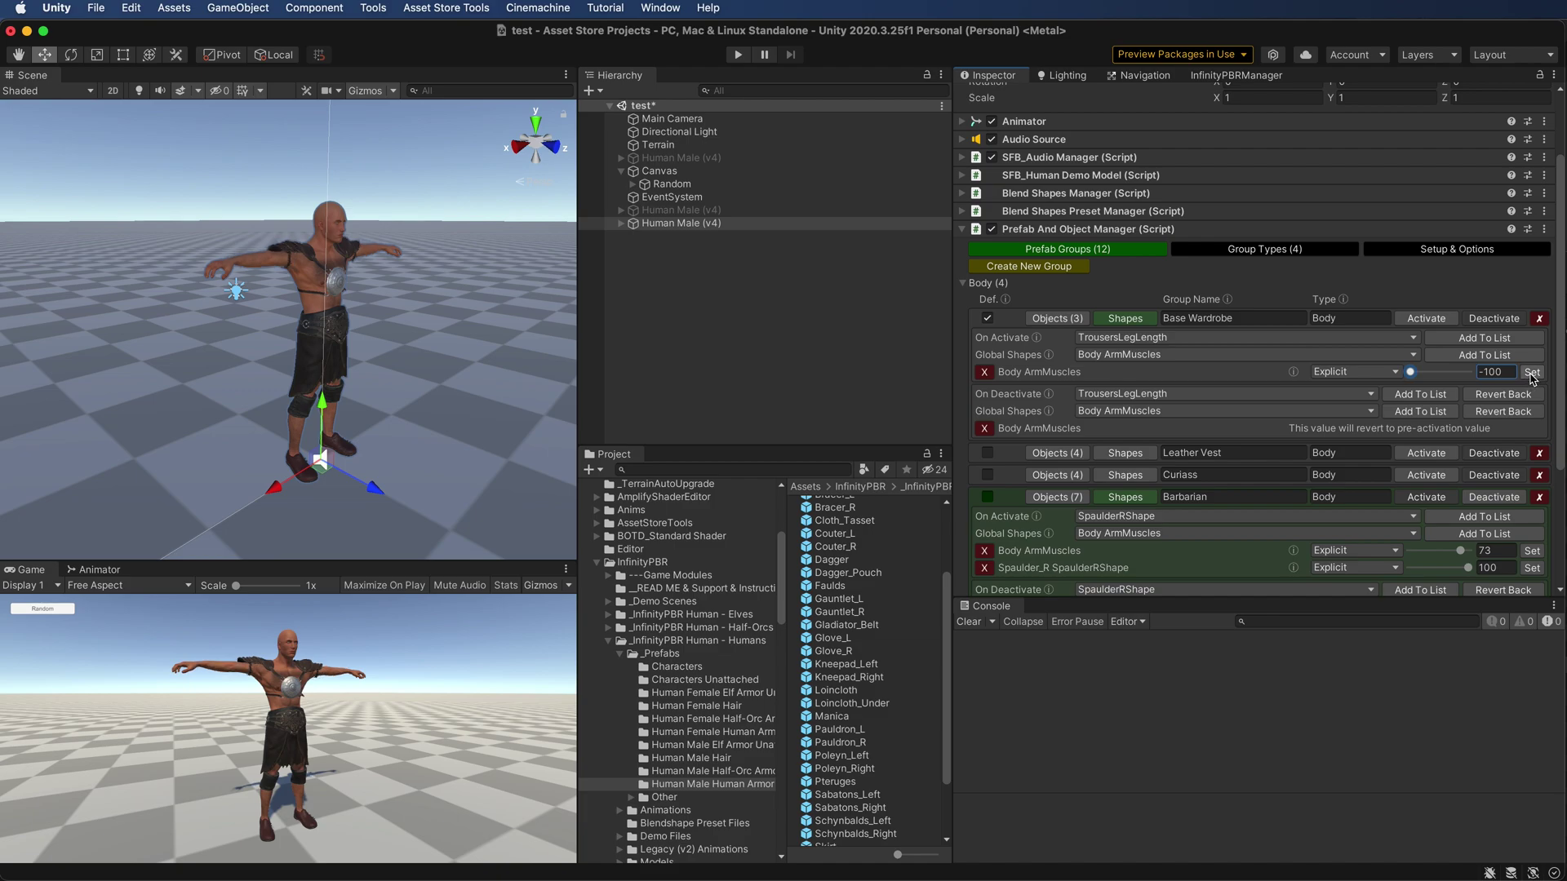
Activate Base Wardrobe, collapse the Base Wardrobe and Barbarian shape settings, and switch the body back to Barbarian
{"action": "left_click", "coordinate": [1425, 322]}
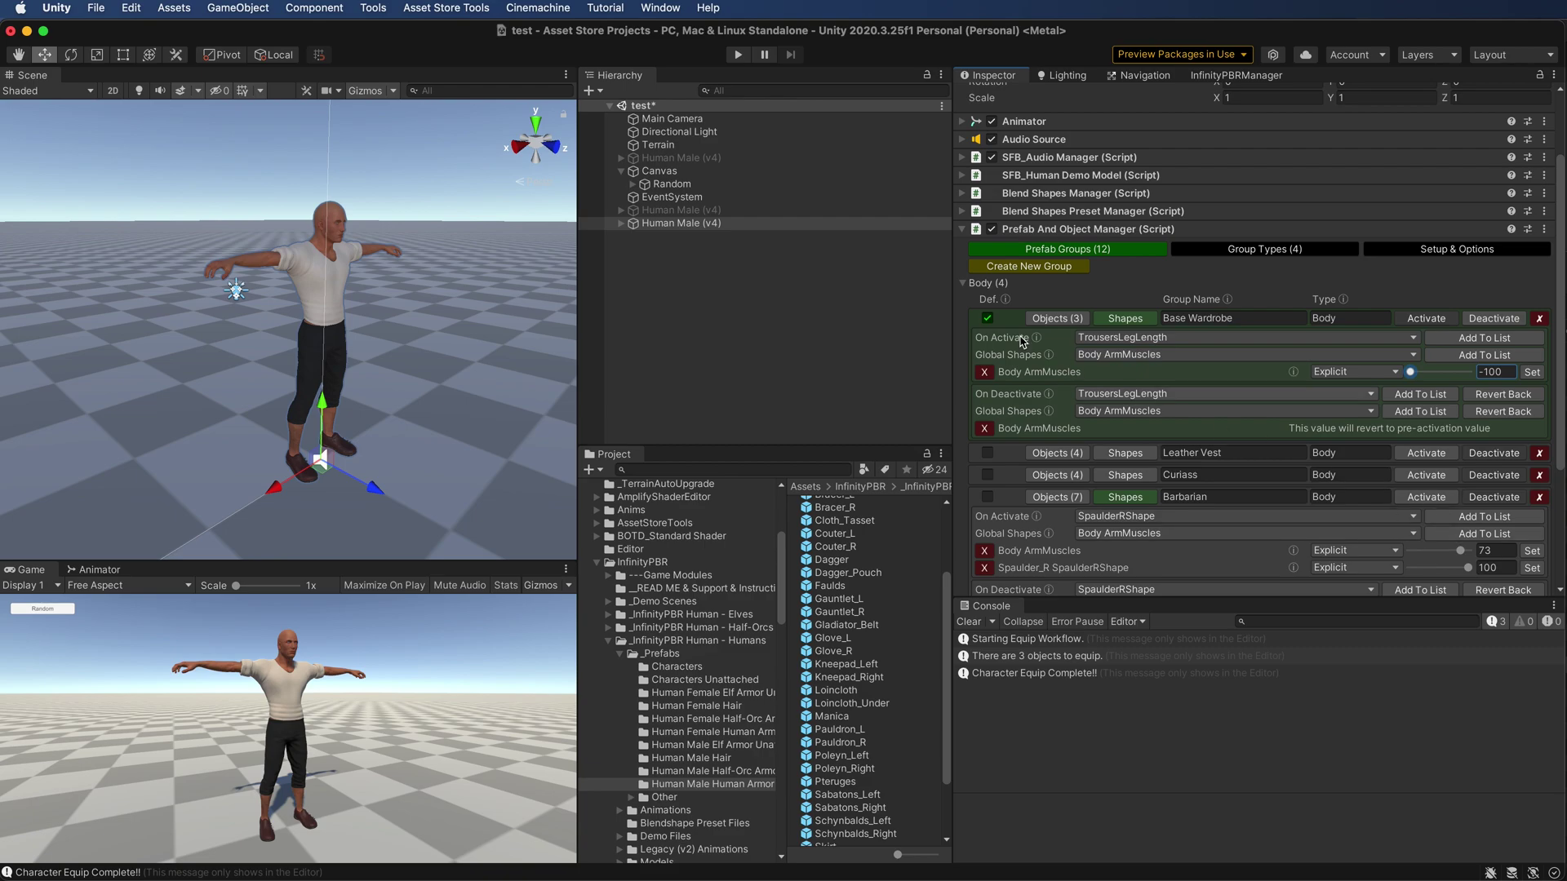
{"action": "left_click", "coordinate": [1125, 320]}
{"action": "left_click", "coordinate": [1122, 387]}
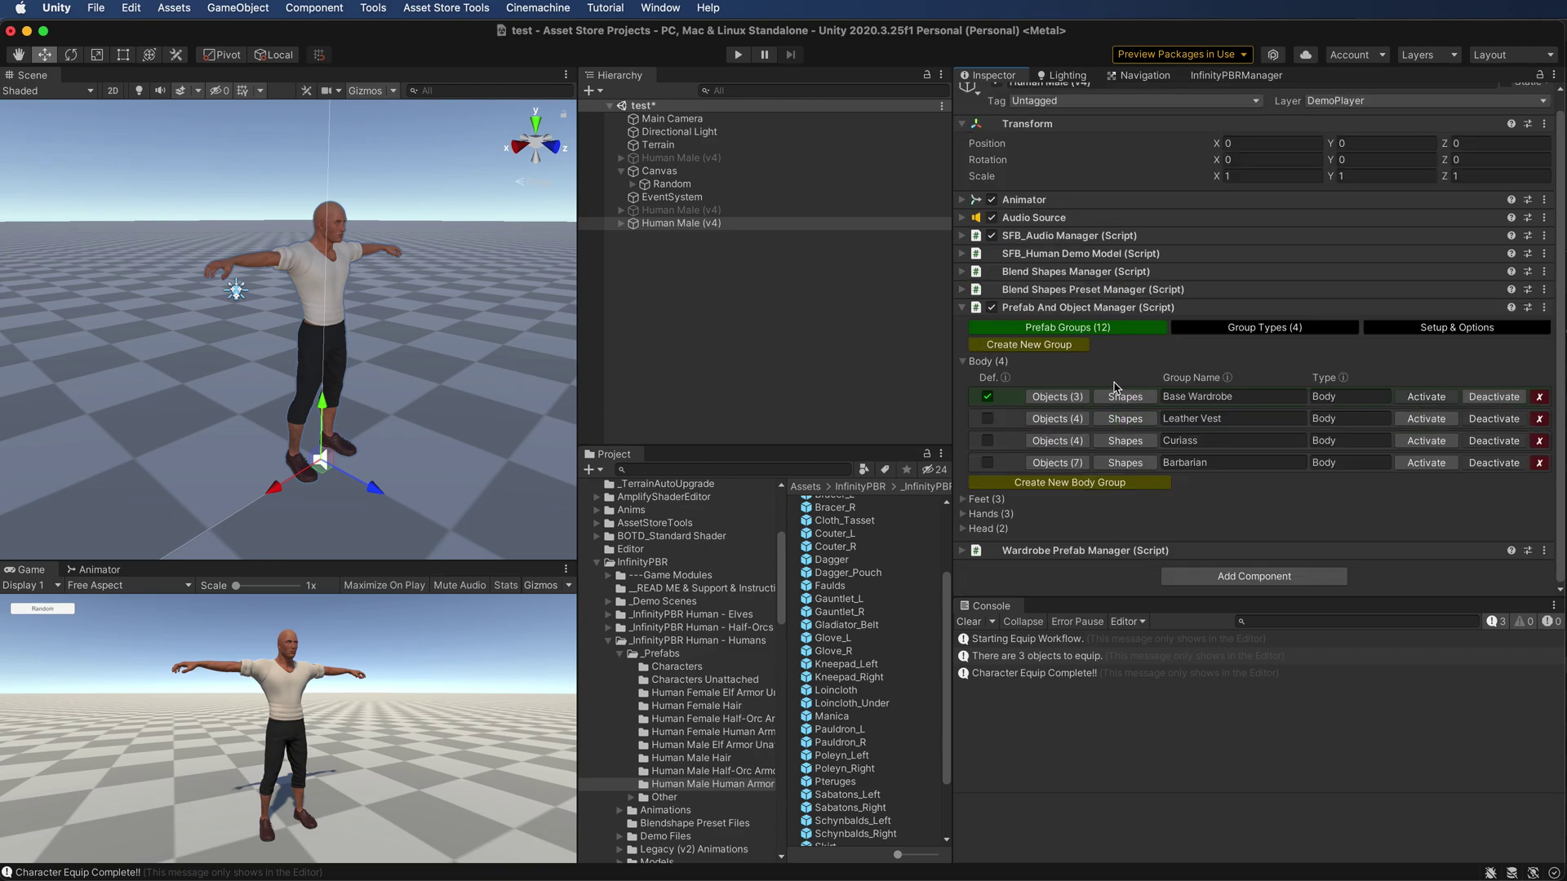
{"action": "left_click", "coordinate": [1425, 463]}
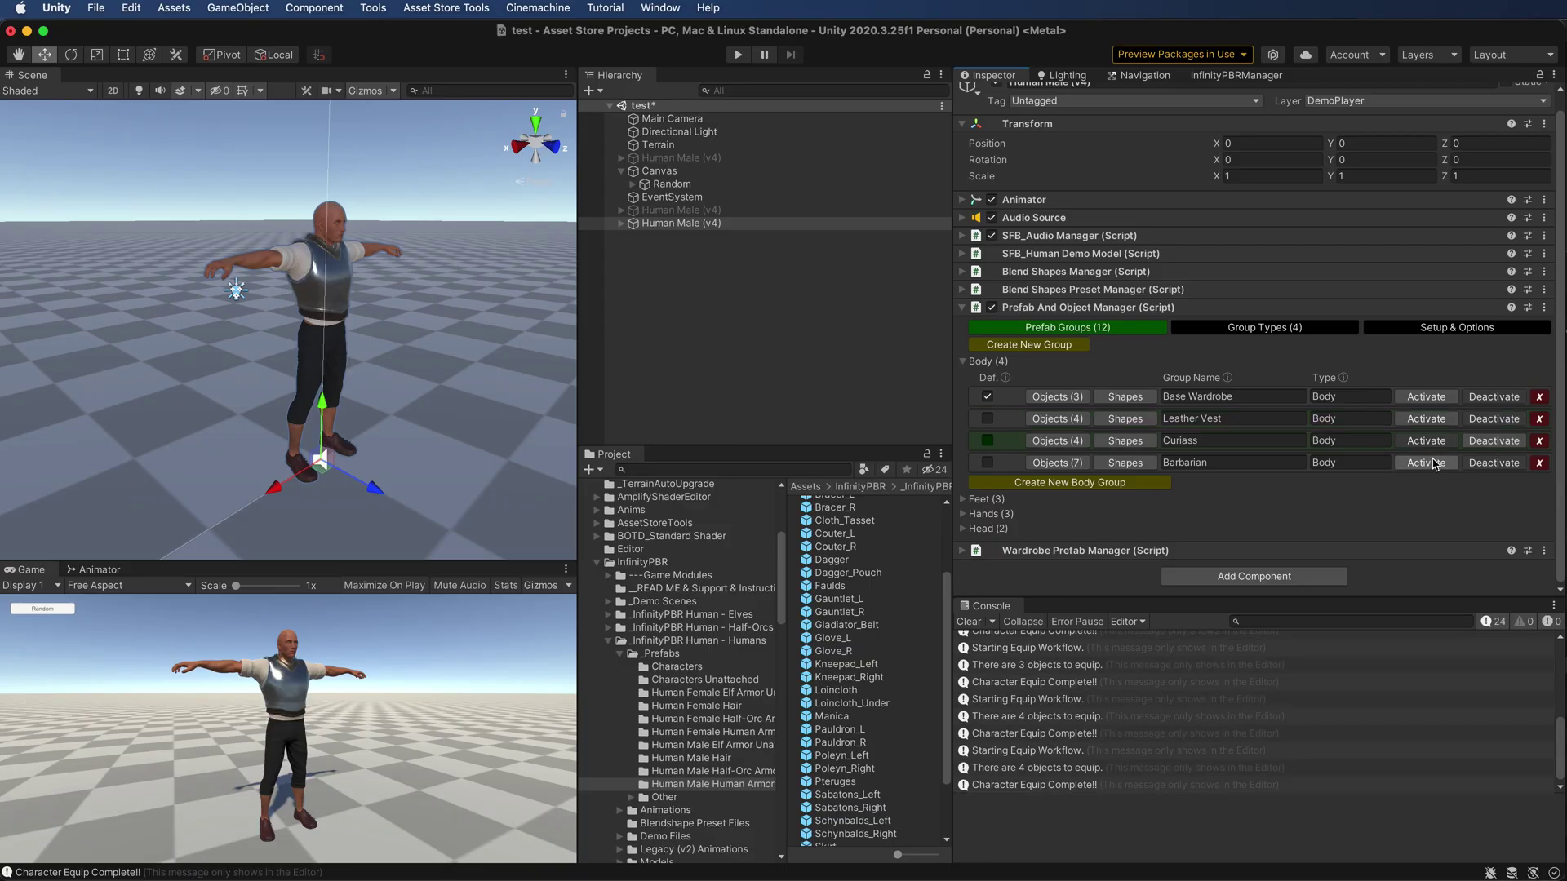
{"action": "left_click", "coordinate": [1433, 463]}
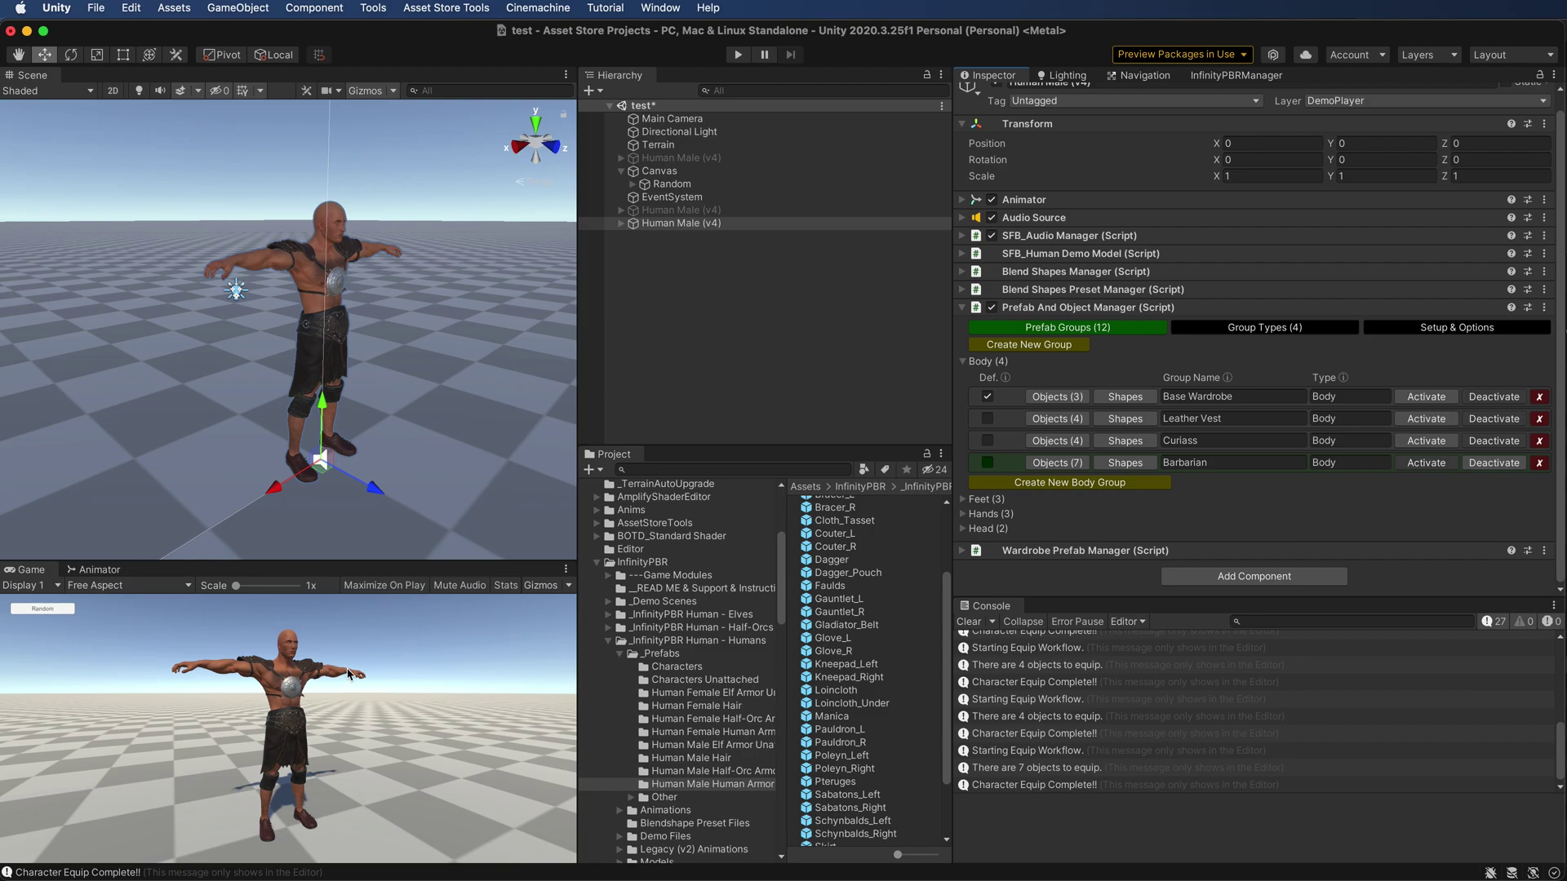
Switch to the Scripting Examples page in Safari, highlight the ActivateGroup(groupName) call, and return to Unity
{"action": "key", "text": "super+Tab"}
{"action": "left_click_drag", "start_coordinate": [474, 352], "coordinate": [801, 353]}
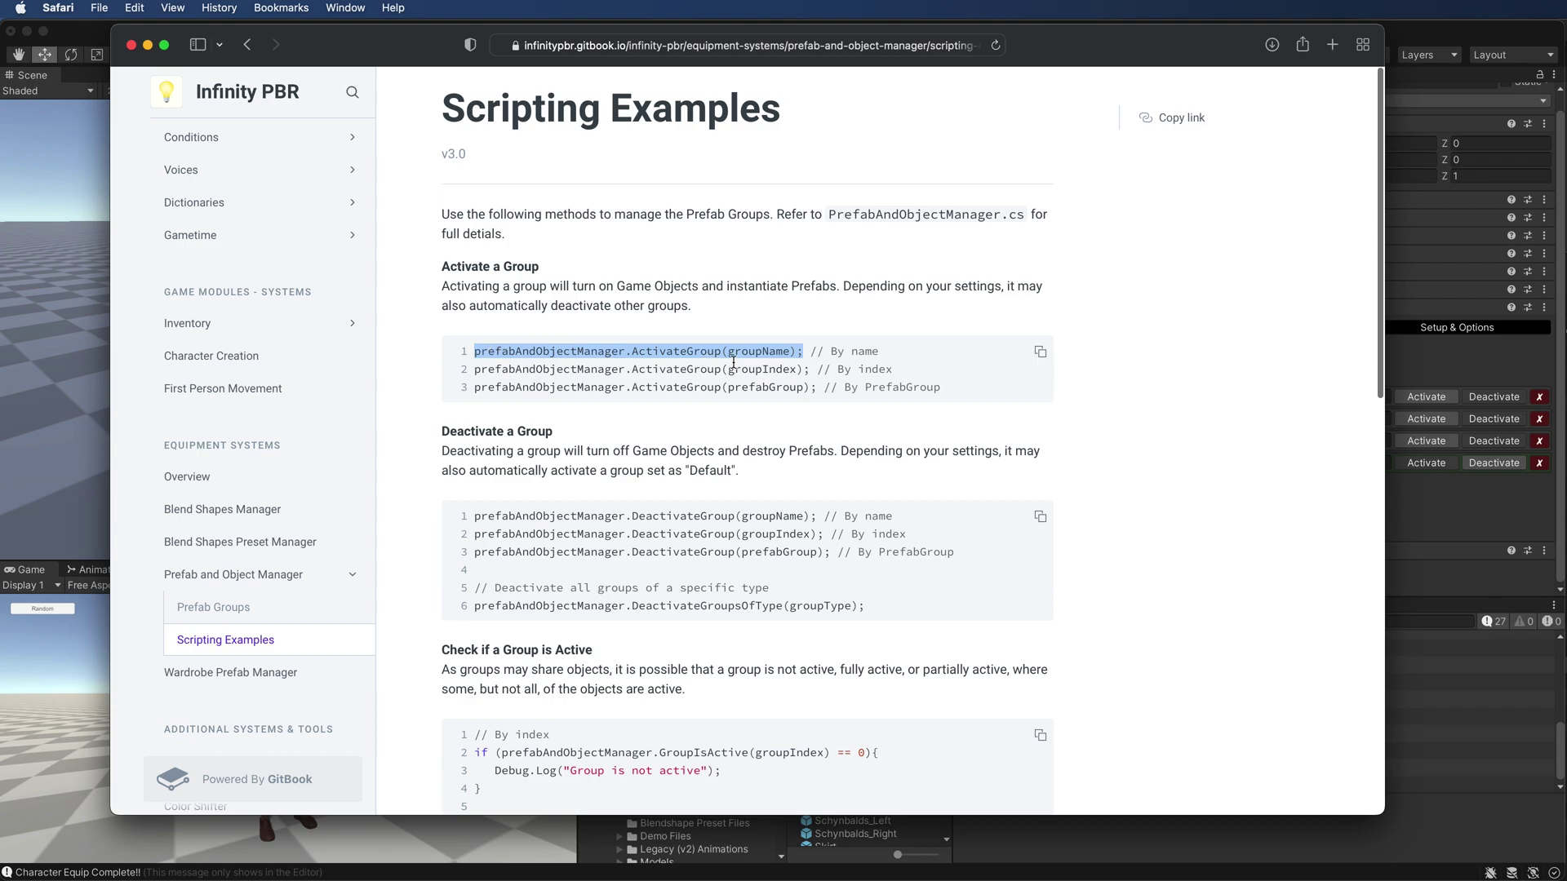
{"action": "left_click", "coordinate": [1451, 519]}
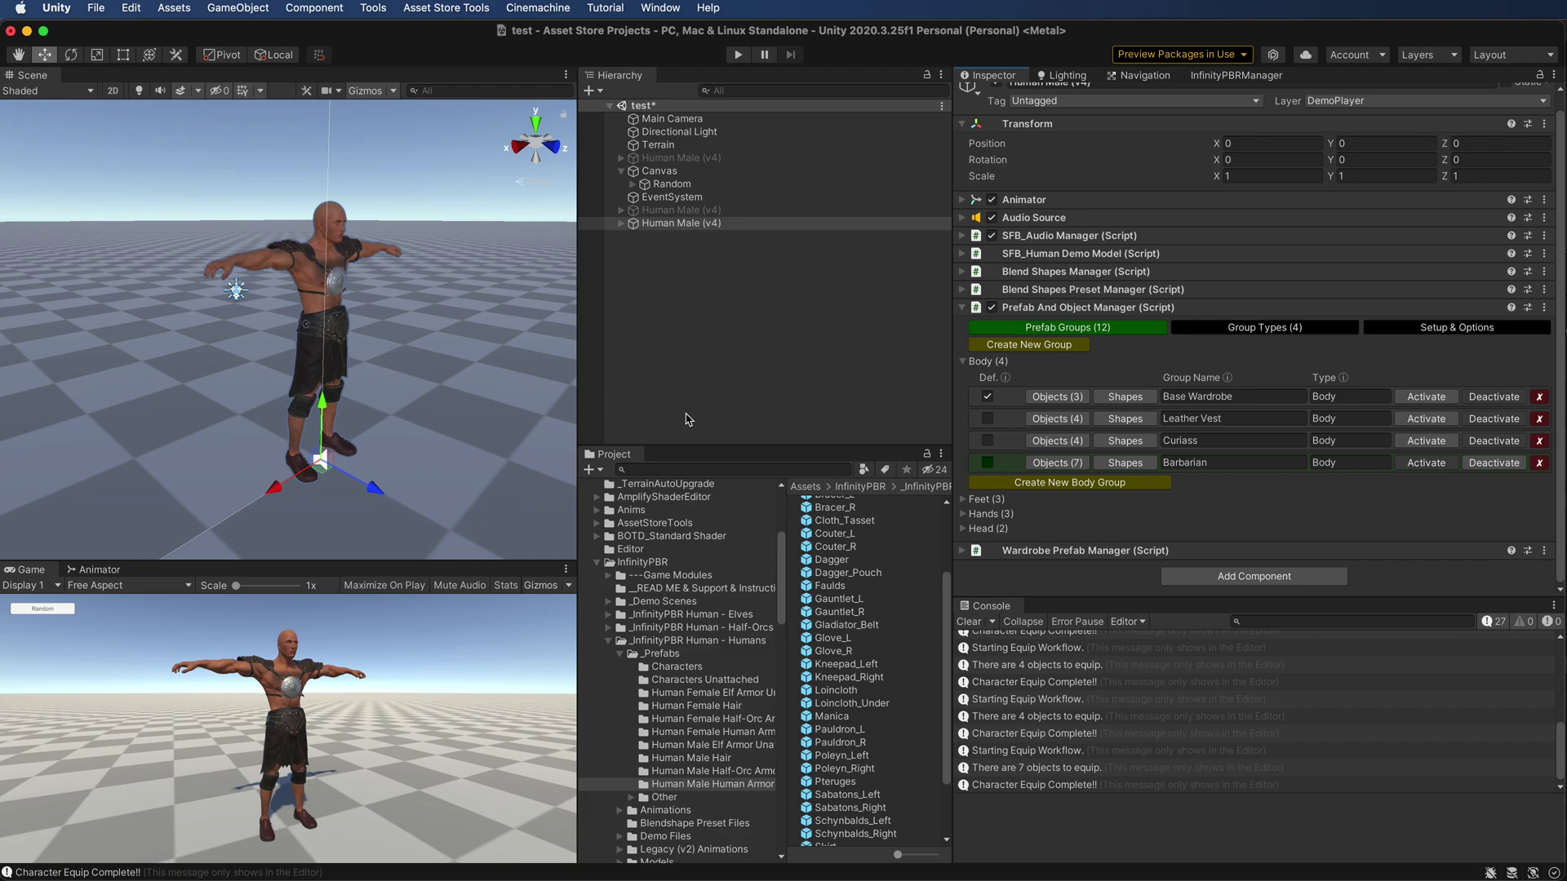
Disable the current Human Male (v4) object and enable the inactive Human Male (v4) directly above it in the hierarchy
{"action": "left_click", "coordinate": [653, 222]}
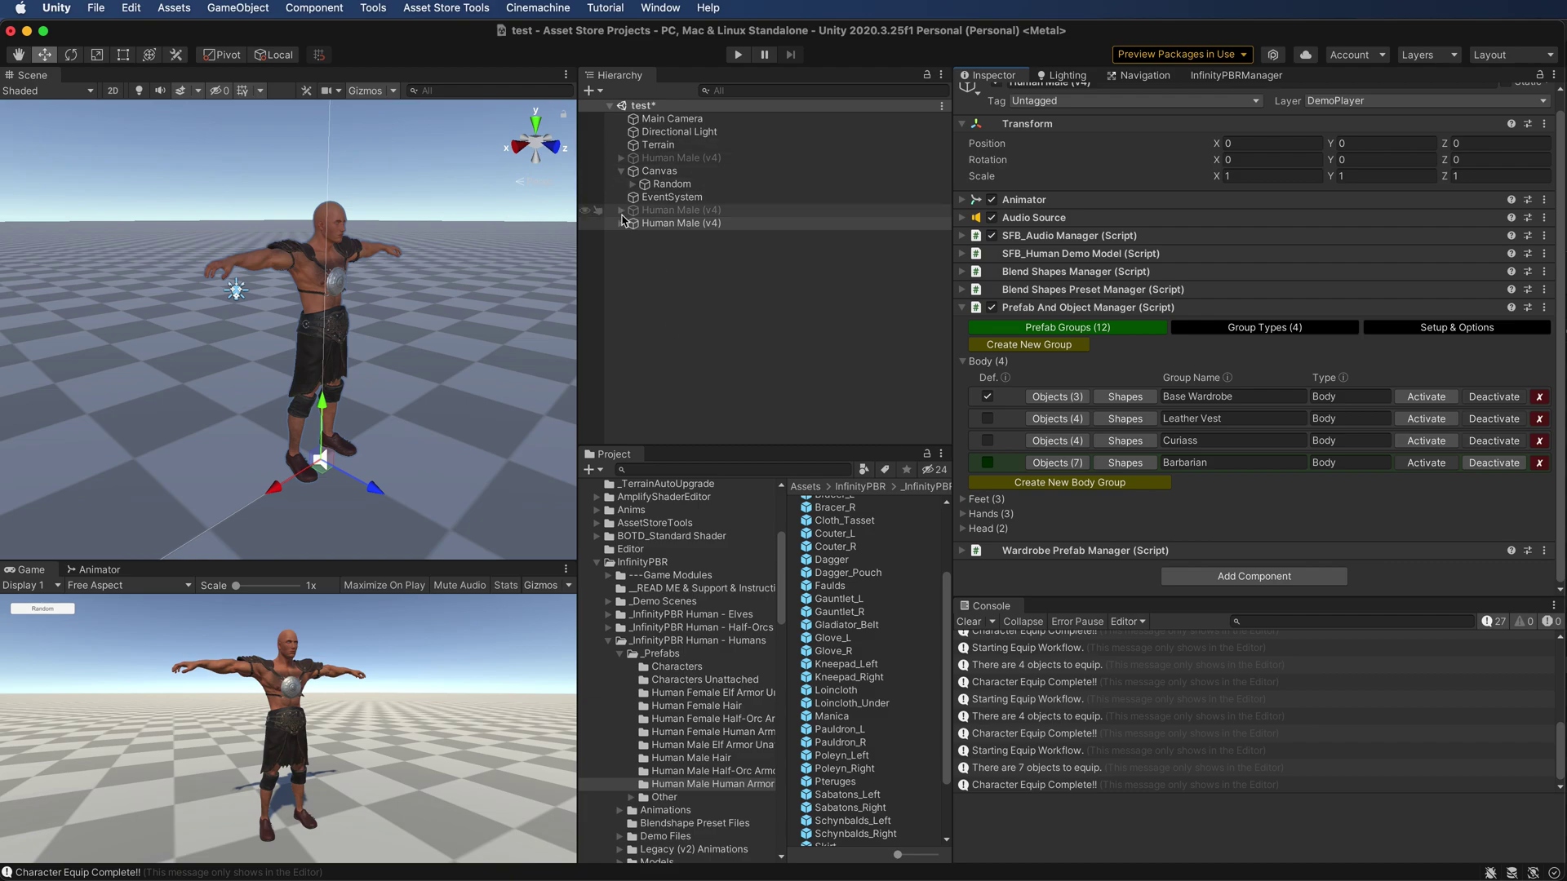
{"action": "left_click", "coordinate": [622, 223]}
{"action": "left_click", "coordinate": [622, 223]}
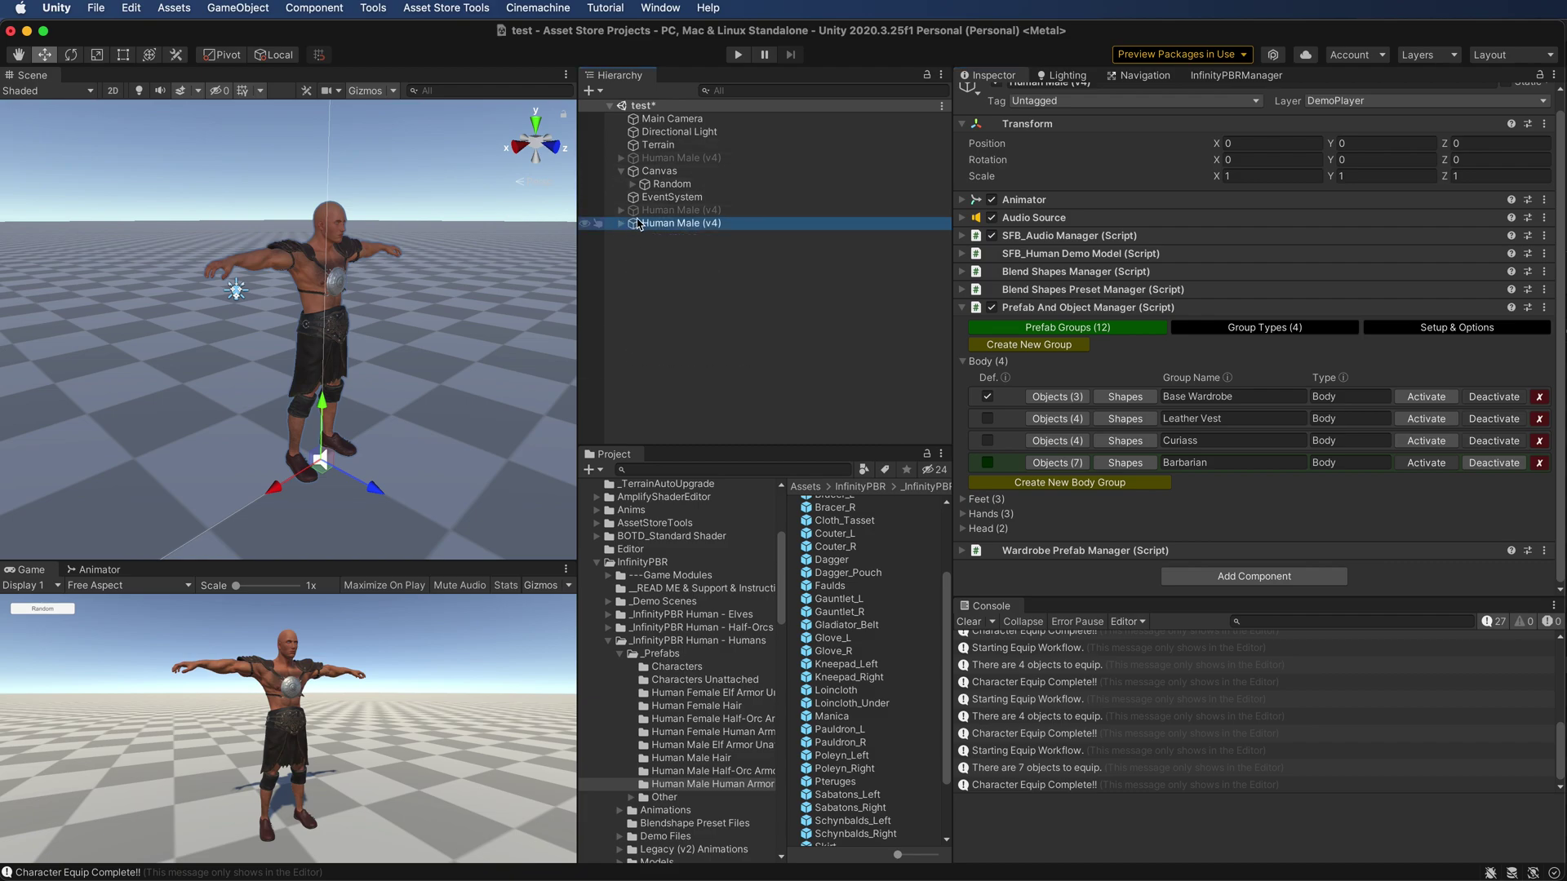
{"action": "left_click", "coordinate": [992, 309]}
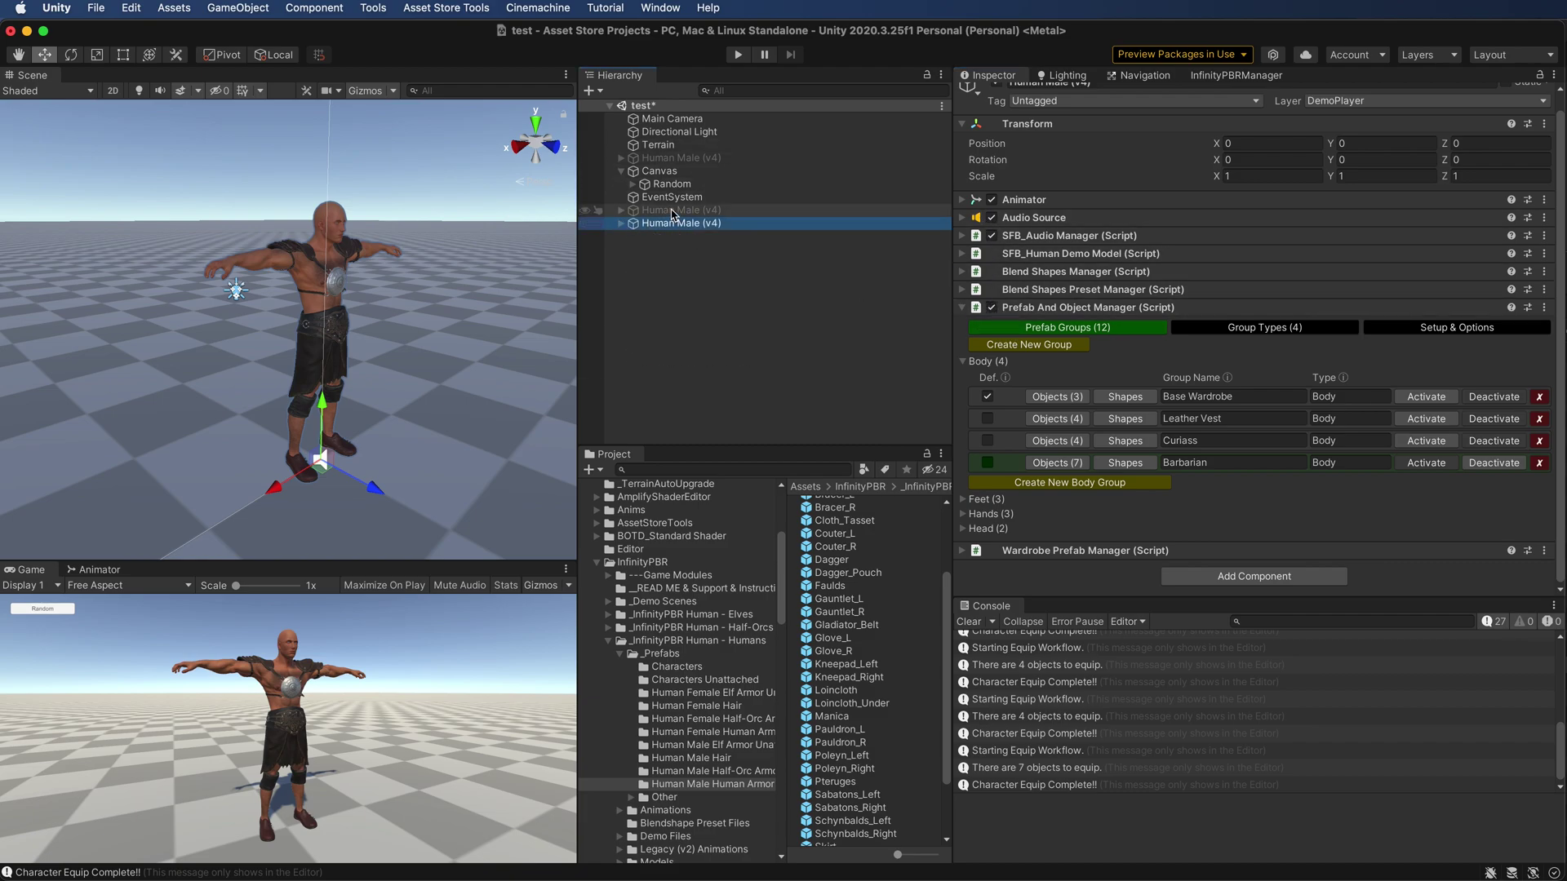
{"action": "left_click", "coordinate": [996, 97]}
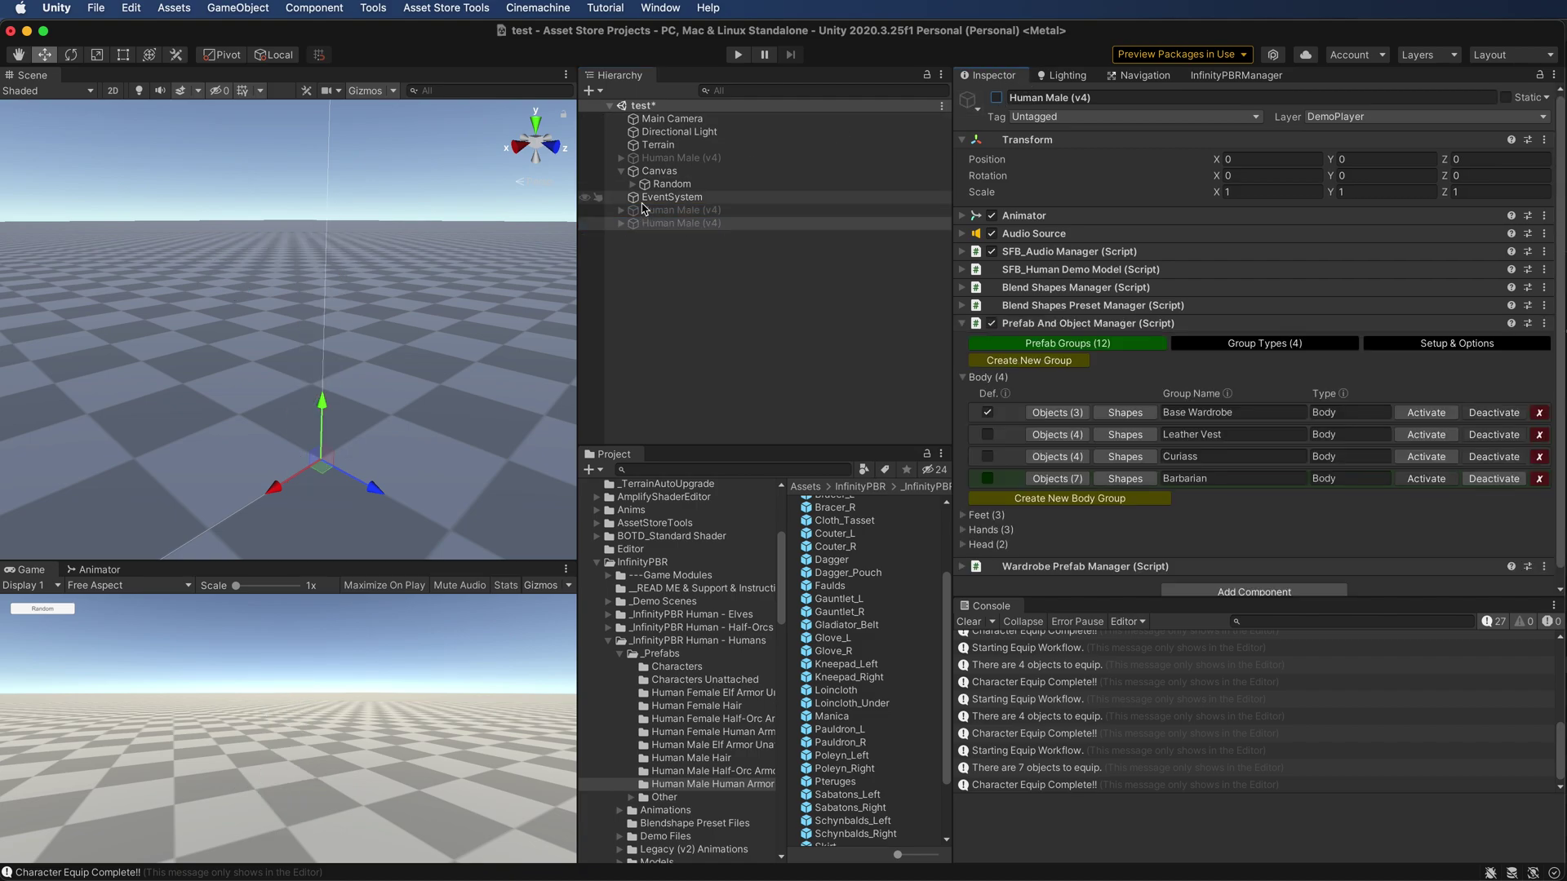
{"action": "left_click", "coordinate": [735, 210]}
{"action": "left_click", "coordinate": [996, 97]}
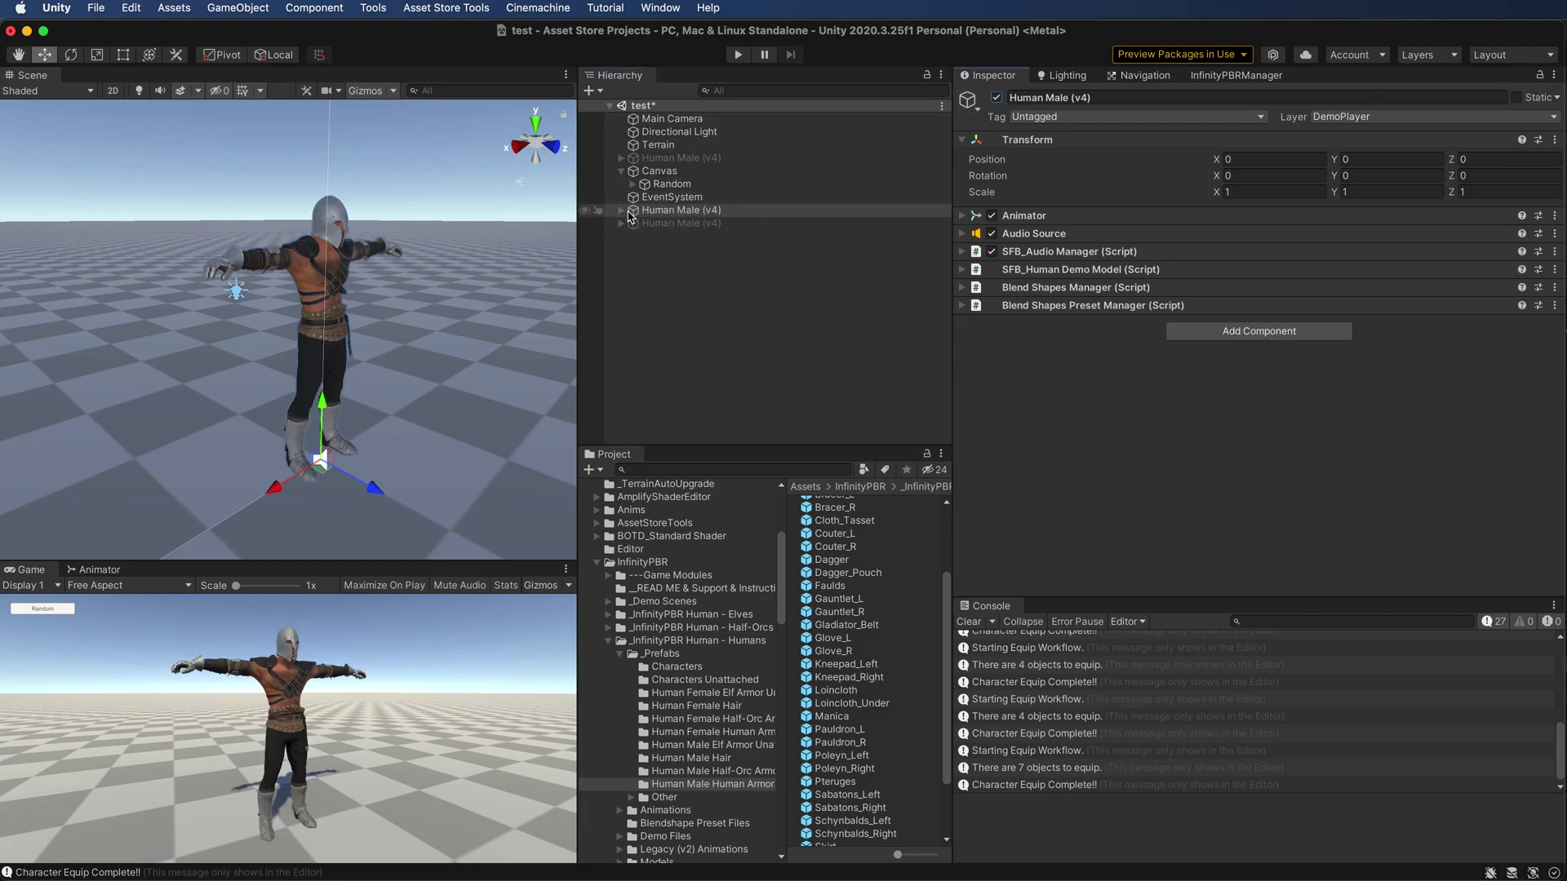
Add the Prefab And Object Manager component to the enabled Human Male (v4) and create a new prefab group
{"action": "left_click", "coordinate": [621, 210]}
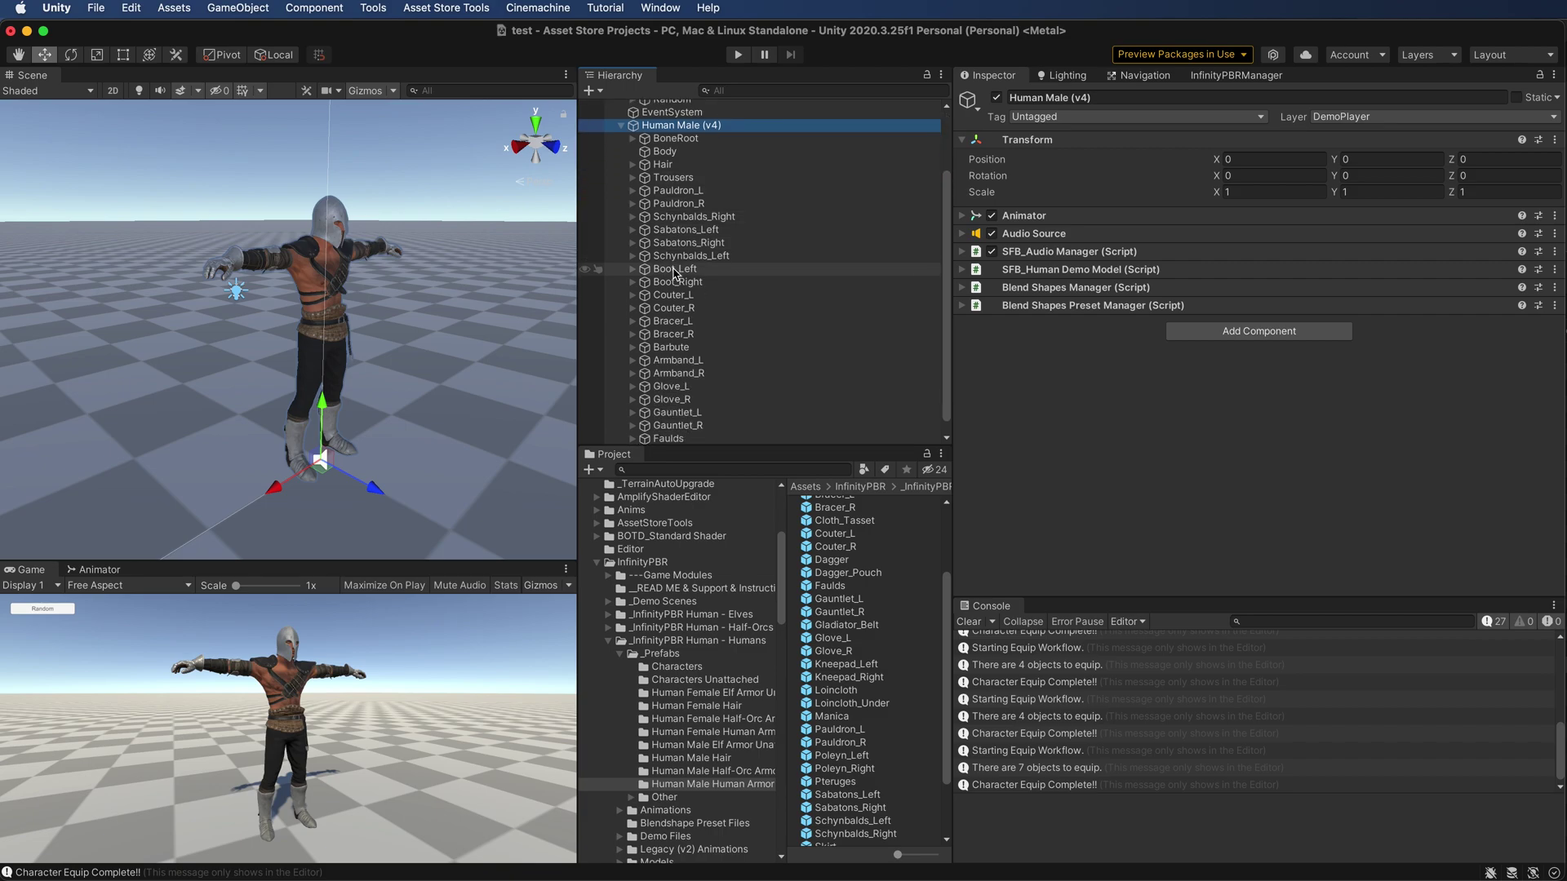
{"action": "left_click", "coordinate": [1216, 331]}
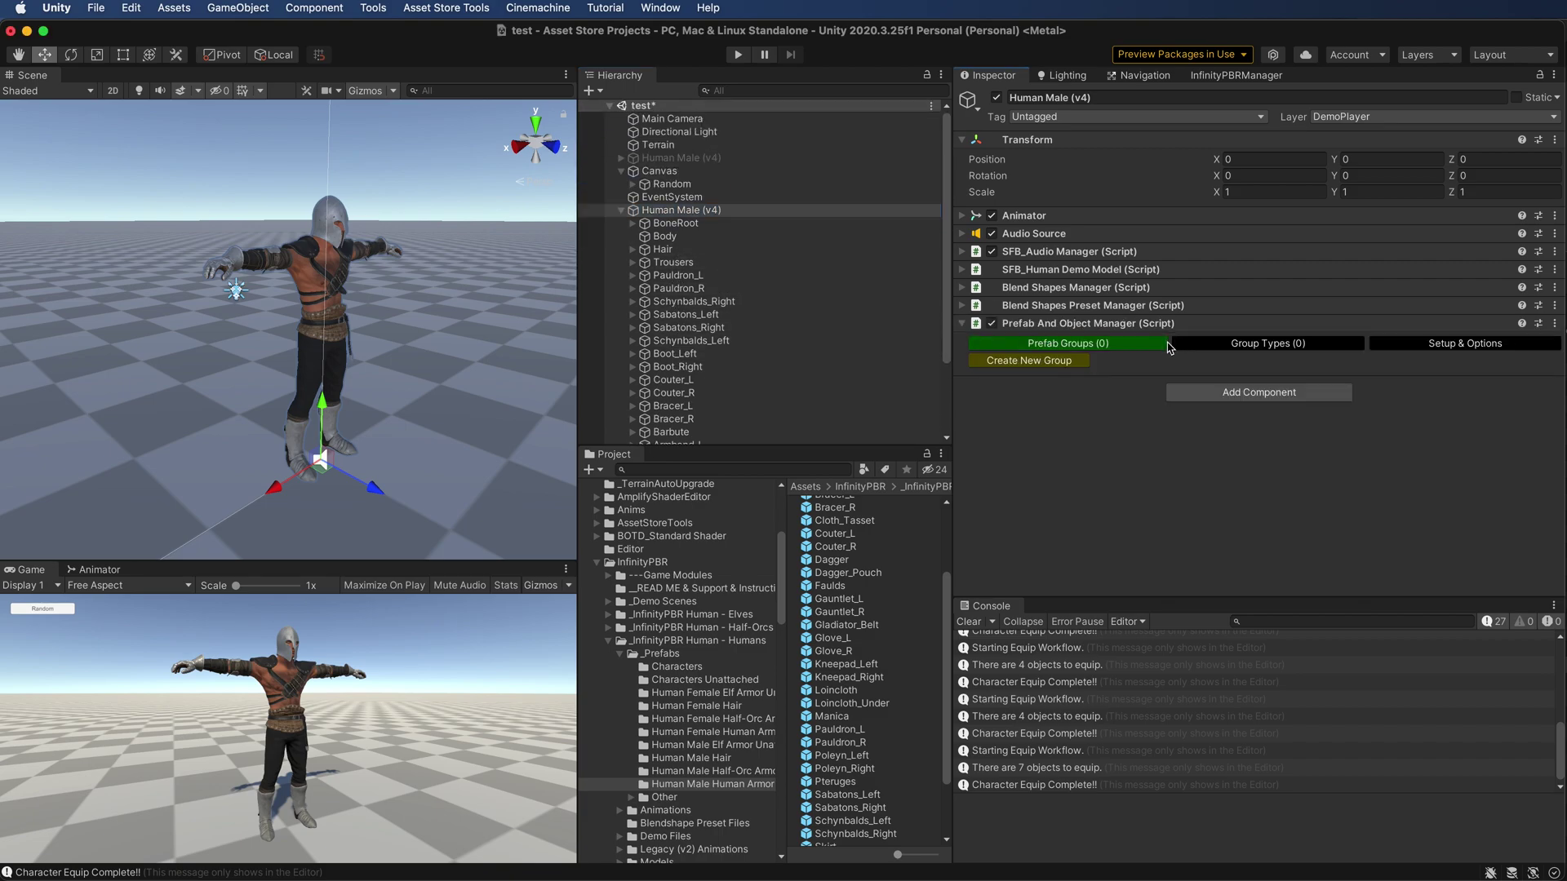
{"action": "left_click", "coordinate": [1050, 362]}
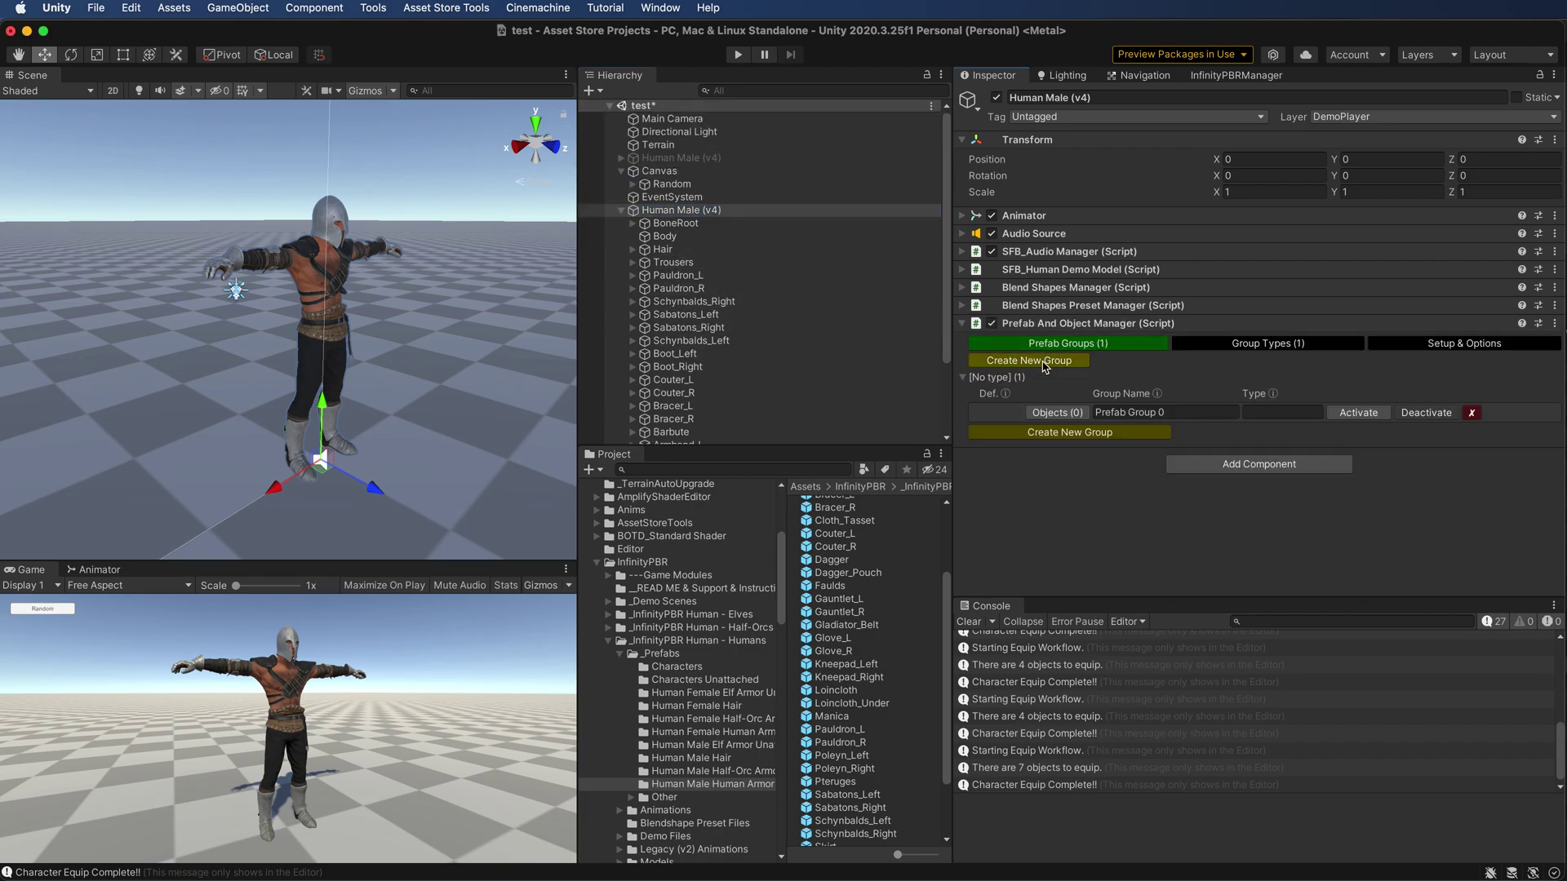
Add the character's child objects Trousers and Pauldron_L to the new prefab group
{"action": "left_click", "coordinate": [1077, 413]}
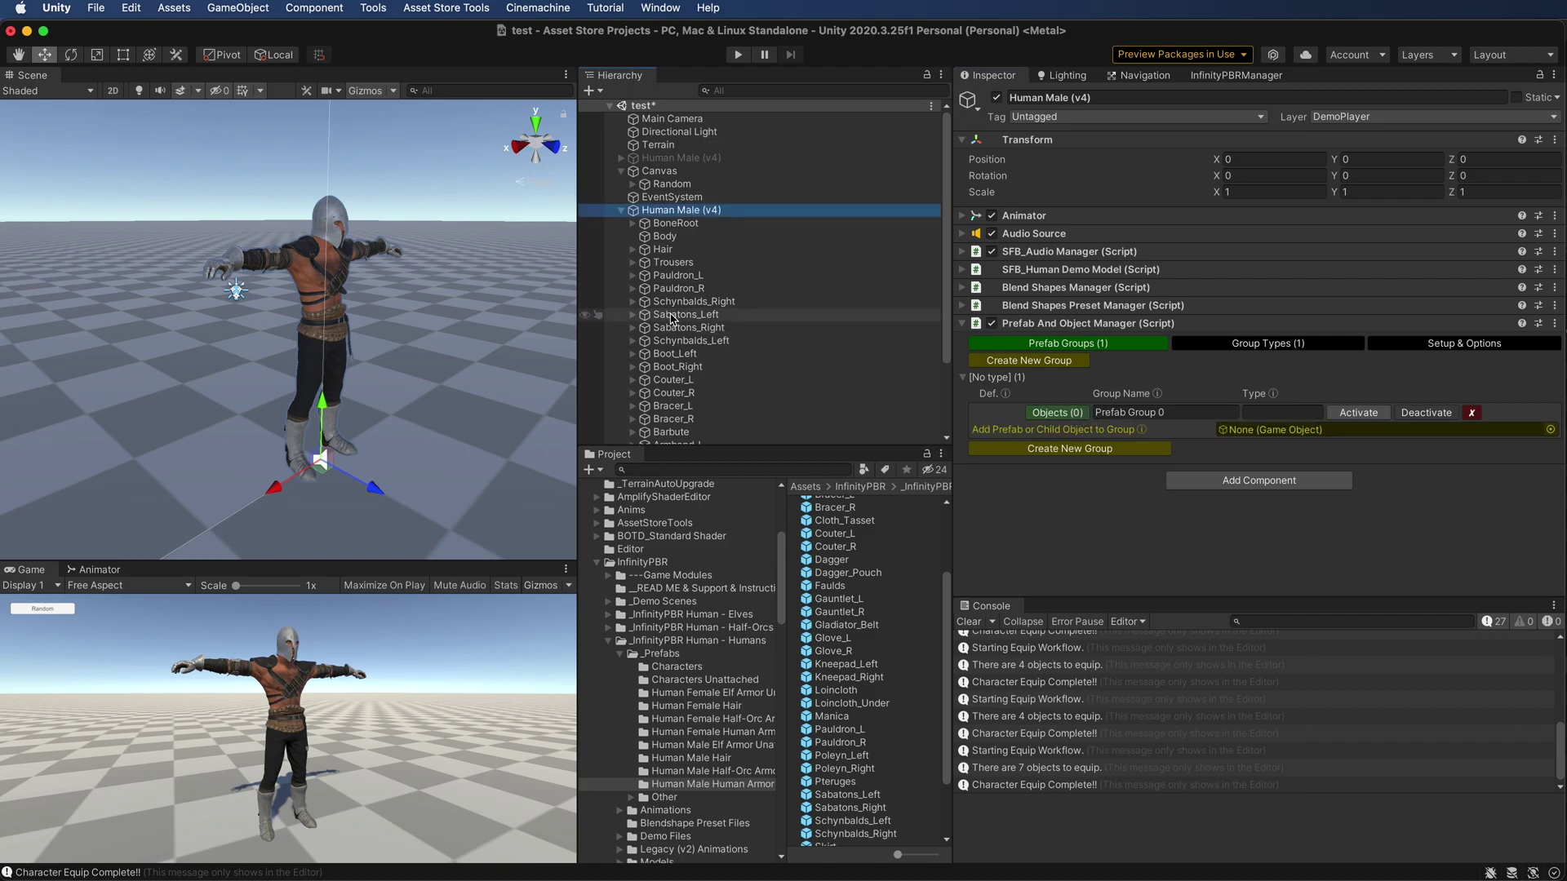
{"action": "left_click_drag", "start_coordinate": [666, 261], "coordinate": [1305, 429]}
{"action": "left_click_drag", "start_coordinate": [668, 275], "coordinate": [1267, 454]}
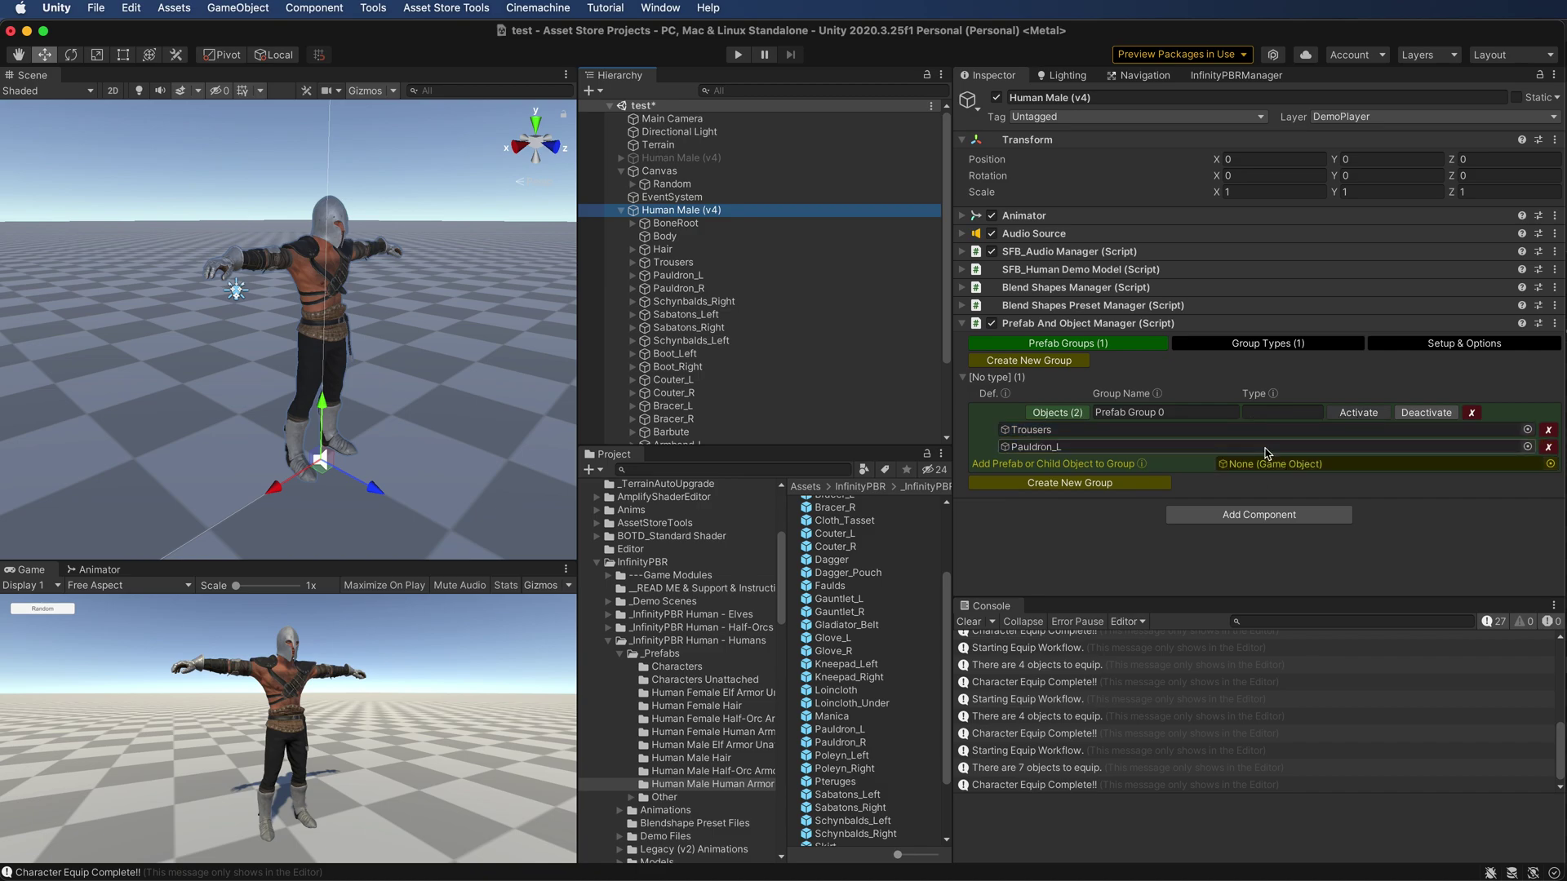
Test the new group by repeatedly deactivating and activating it, ending with it active
{"action": "left_click", "coordinate": [1424, 412]}
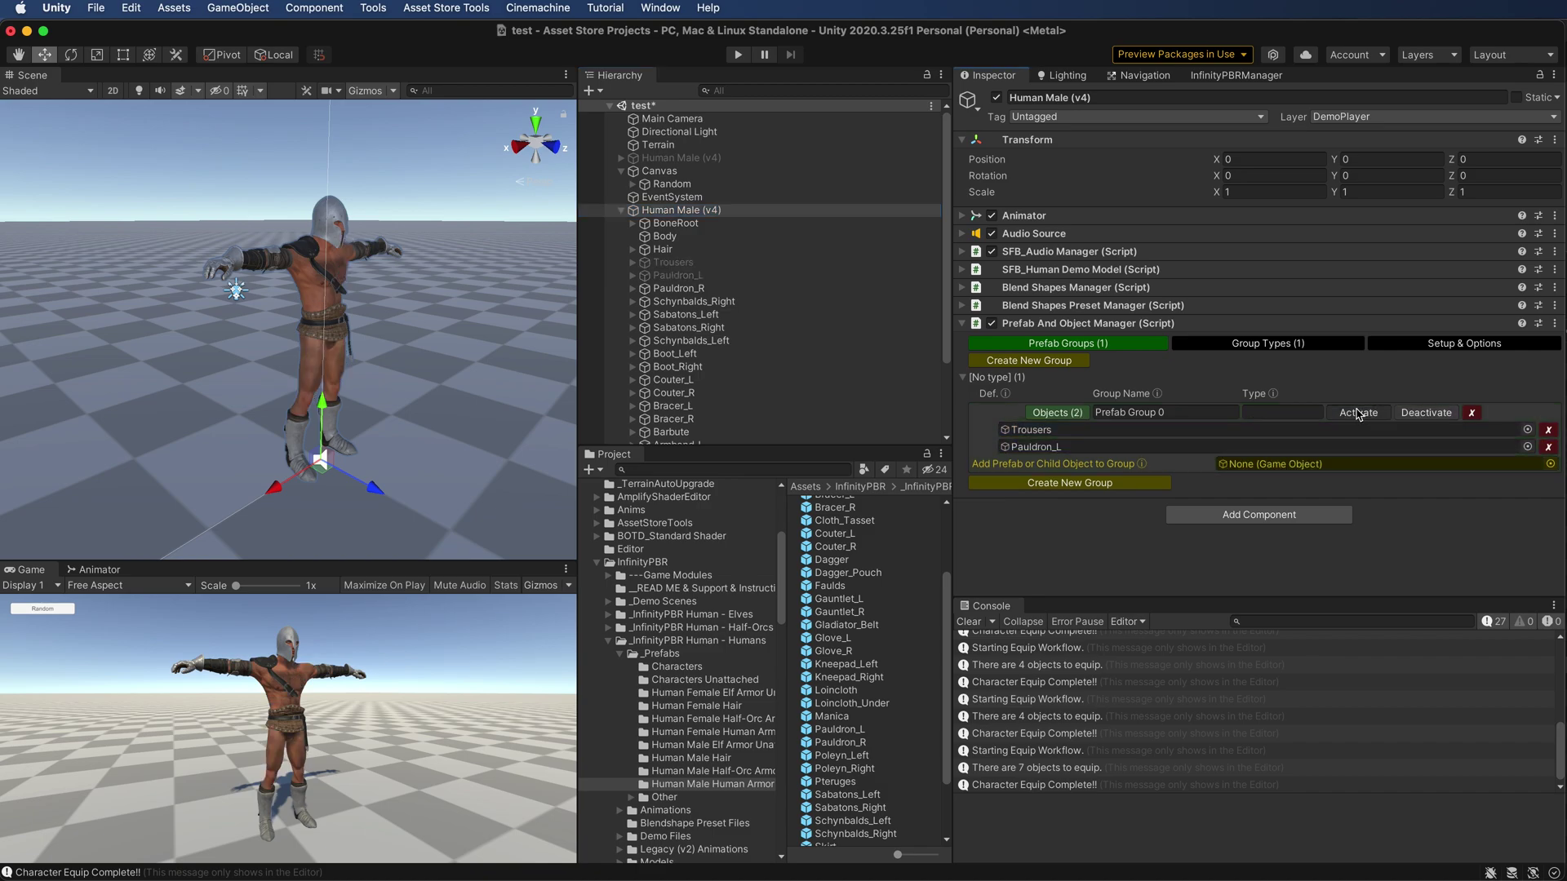
{"action": "left_click", "coordinate": [1361, 412]}
{"action": "left_click", "coordinate": [1405, 413]}
{"action": "left_click", "coordinate": [1358, 413]}
{"action": "left_click", "coordinate": [1424, 413]}
{"action": "left_click", "coordinate": [1359, 412]}
{"action": "left_click", "coordinate": [1422, 413]}
{"action": "left_click", "coordinate": [1359, 413]}
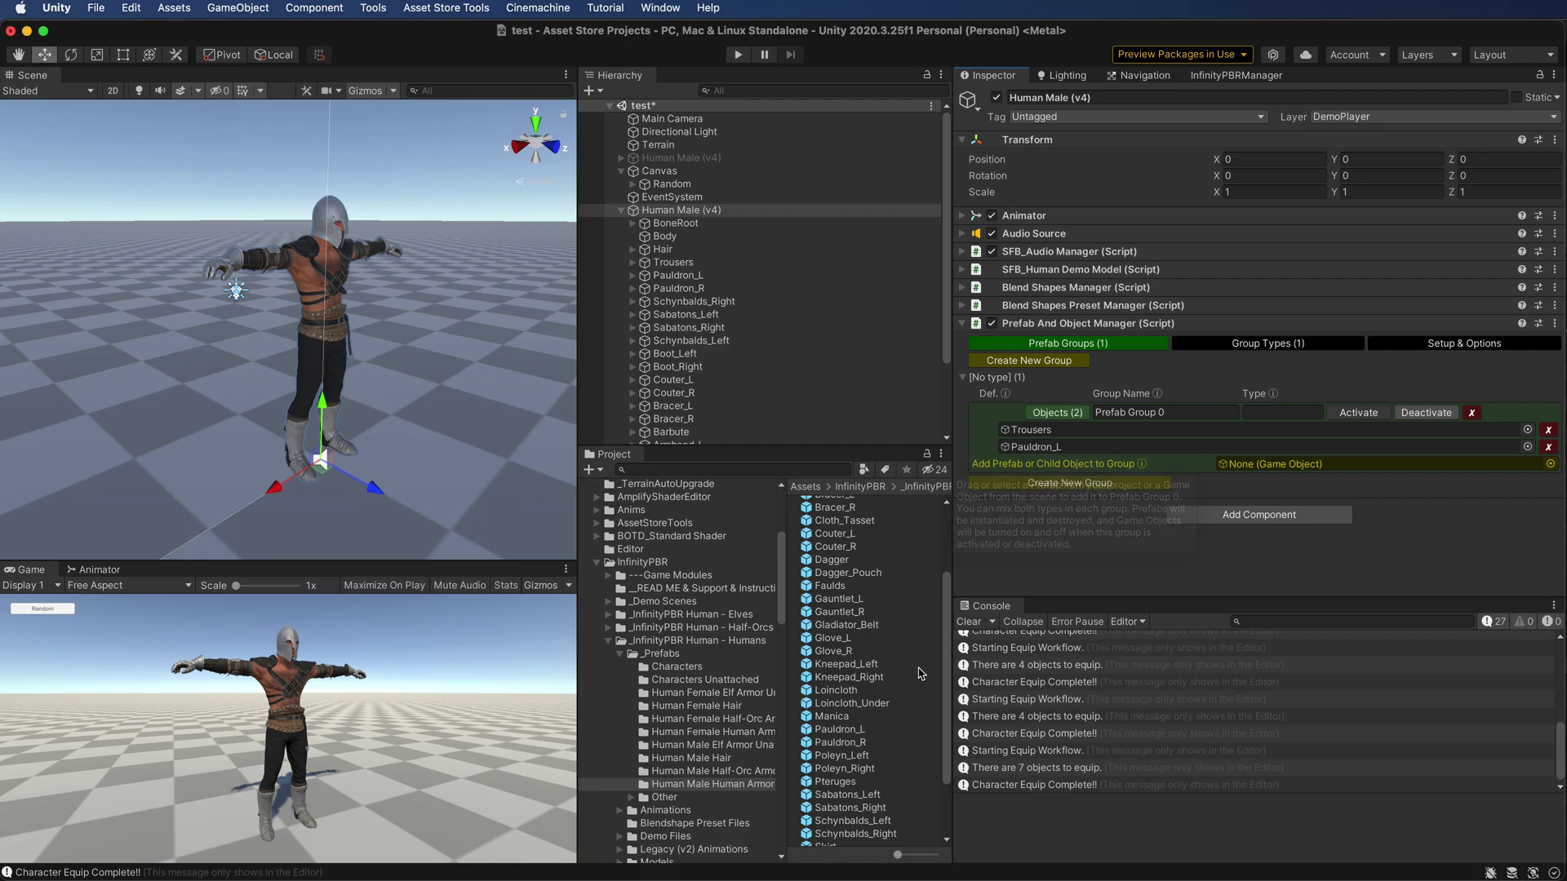
Add the Manica prefab from the male human armor folder to the group and look through the character's BoneRoot hierarchy
{"action": "left_click_drag", "start_coordinate": [832, 716], "coordinate": [1265, 465]}
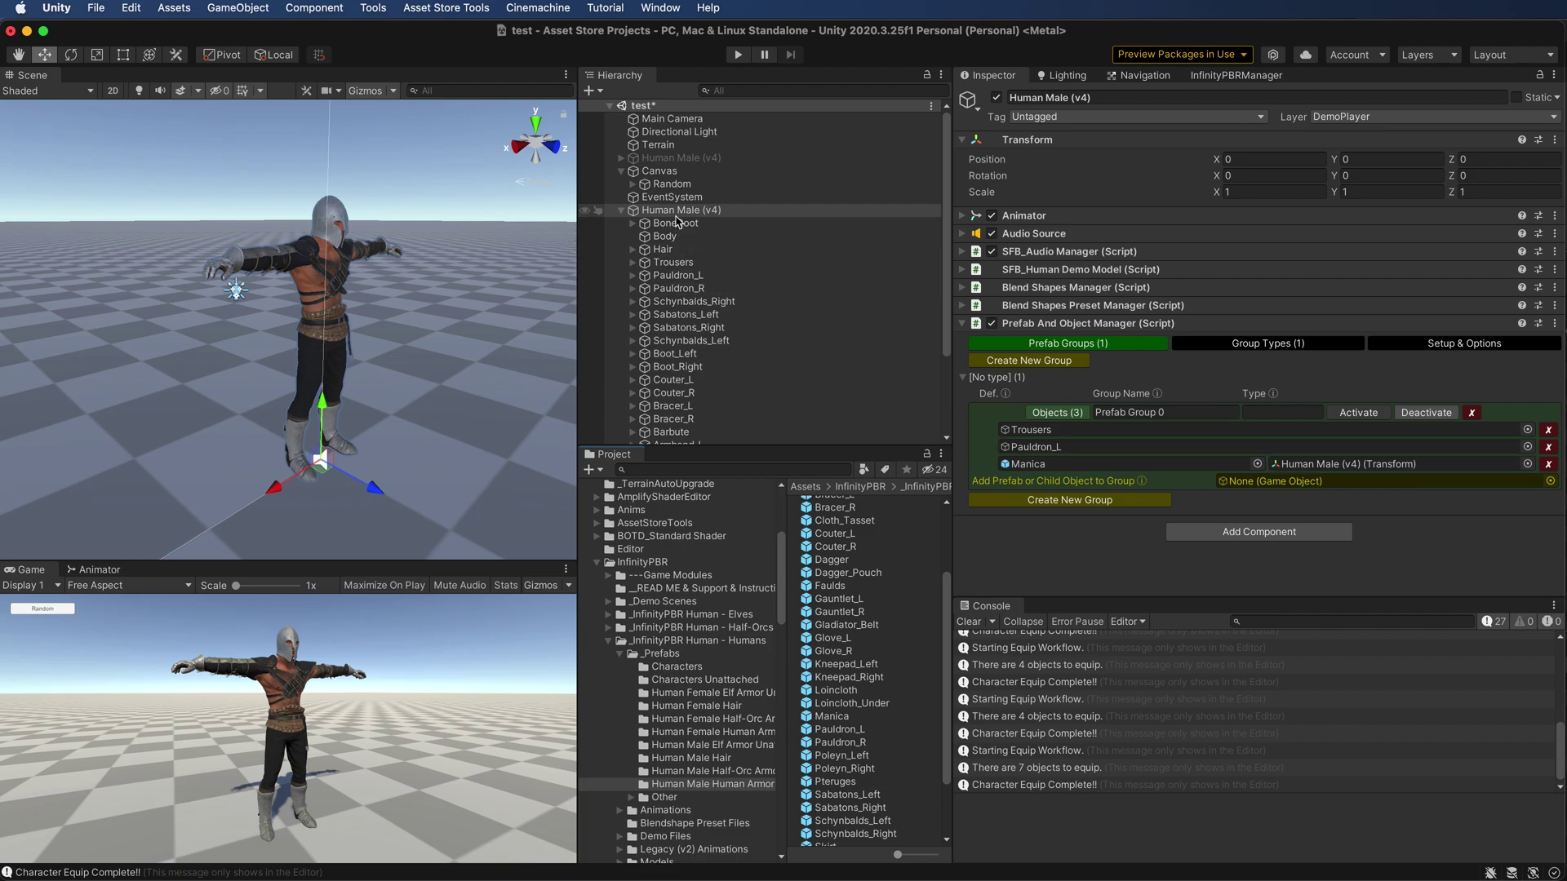
{"action": "scroll", "coordinate": [672, 214], "scroll_direction": "down", "scroll_amount": 3}
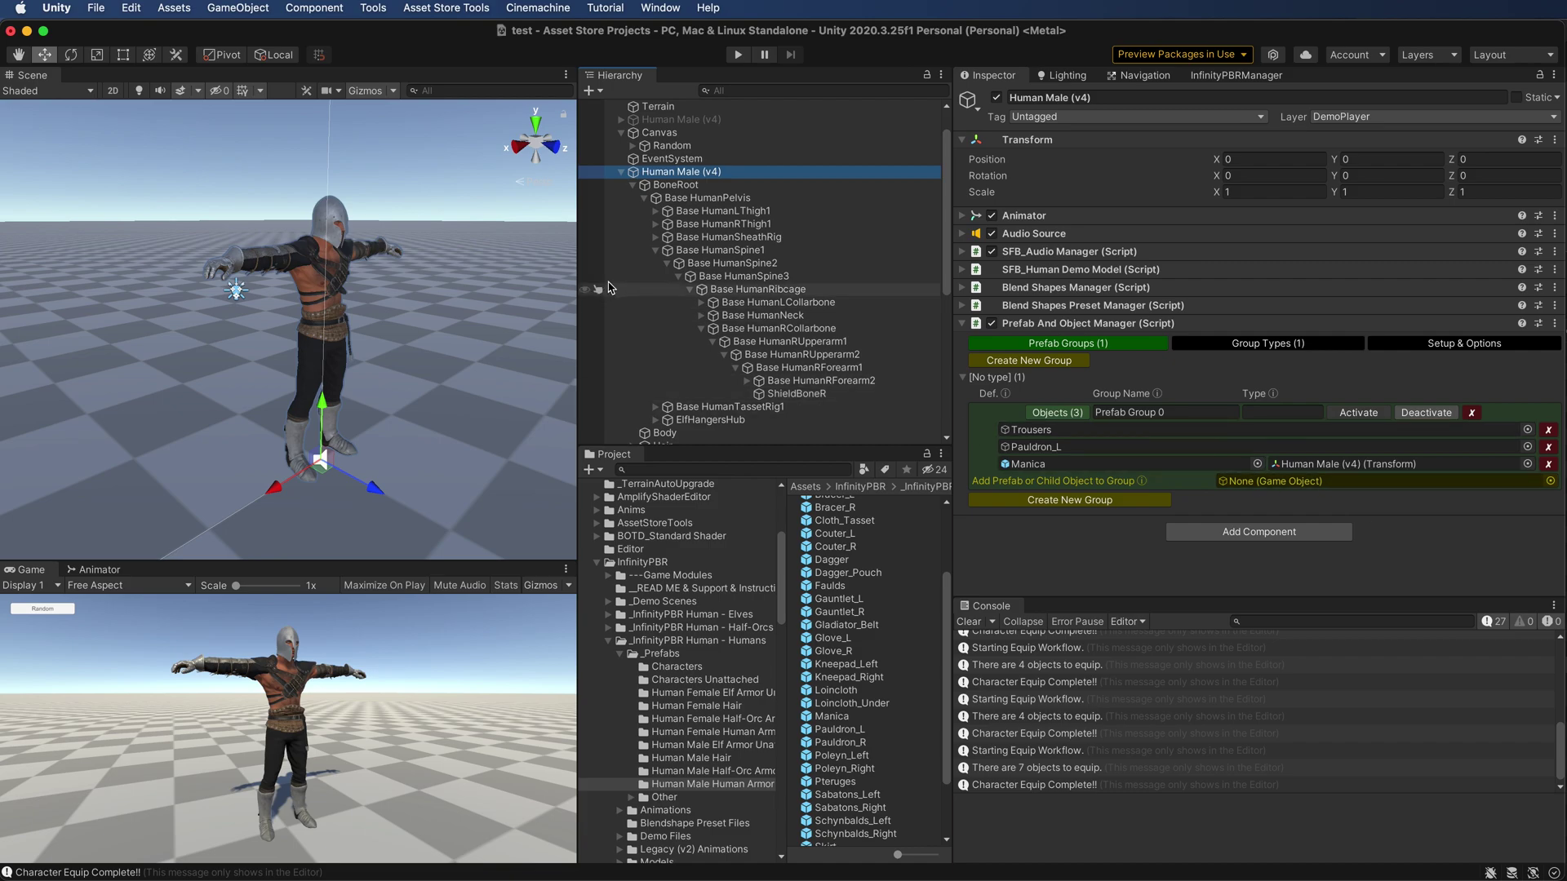
{"action": "left_click", "coordinate": [632, 185]}
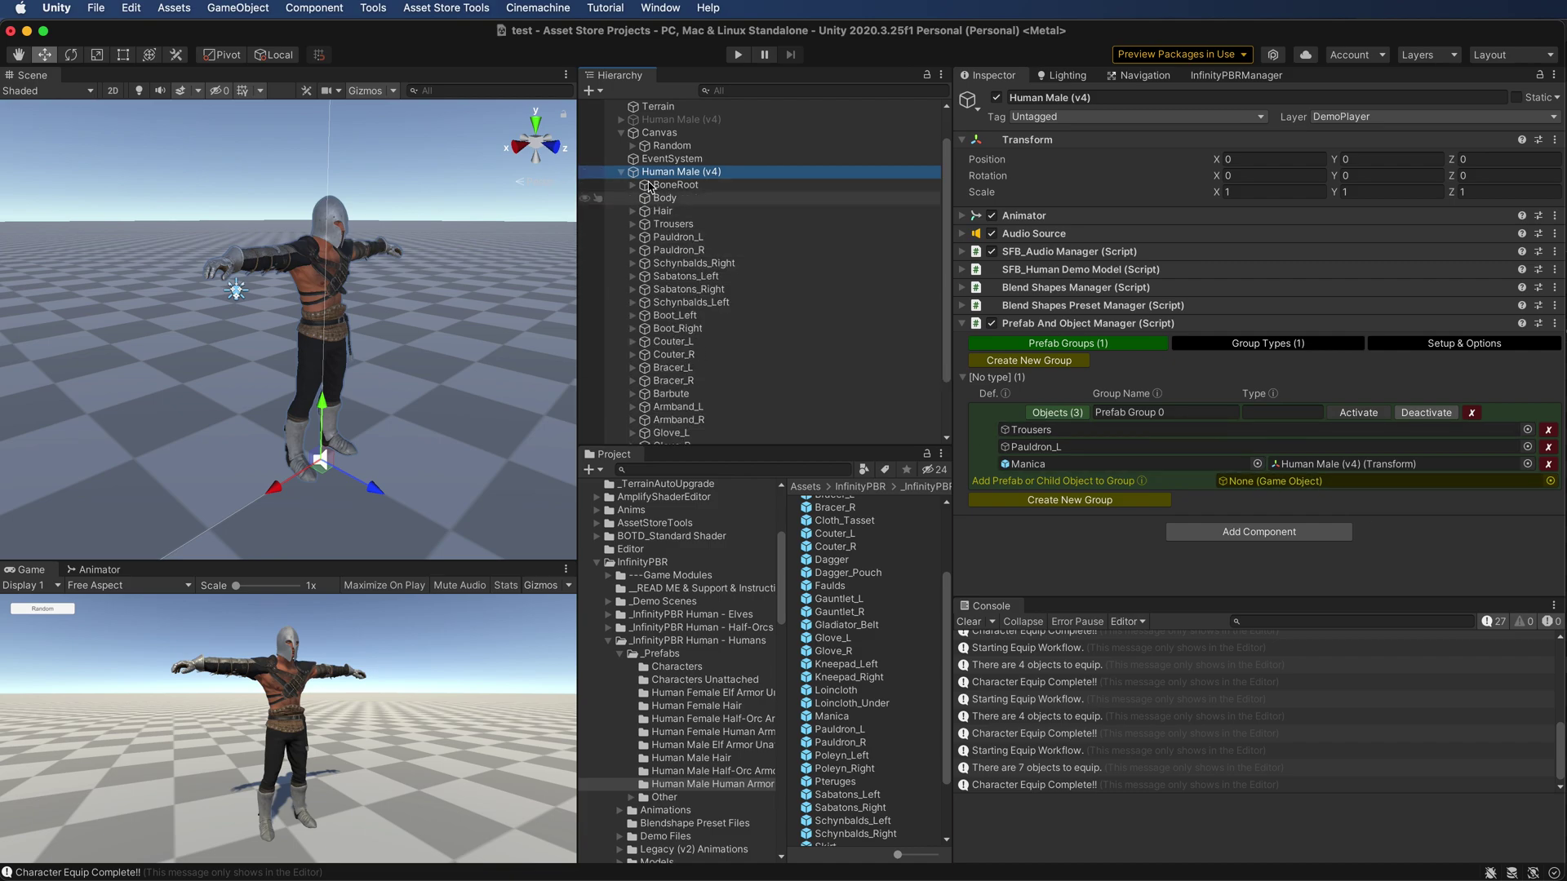